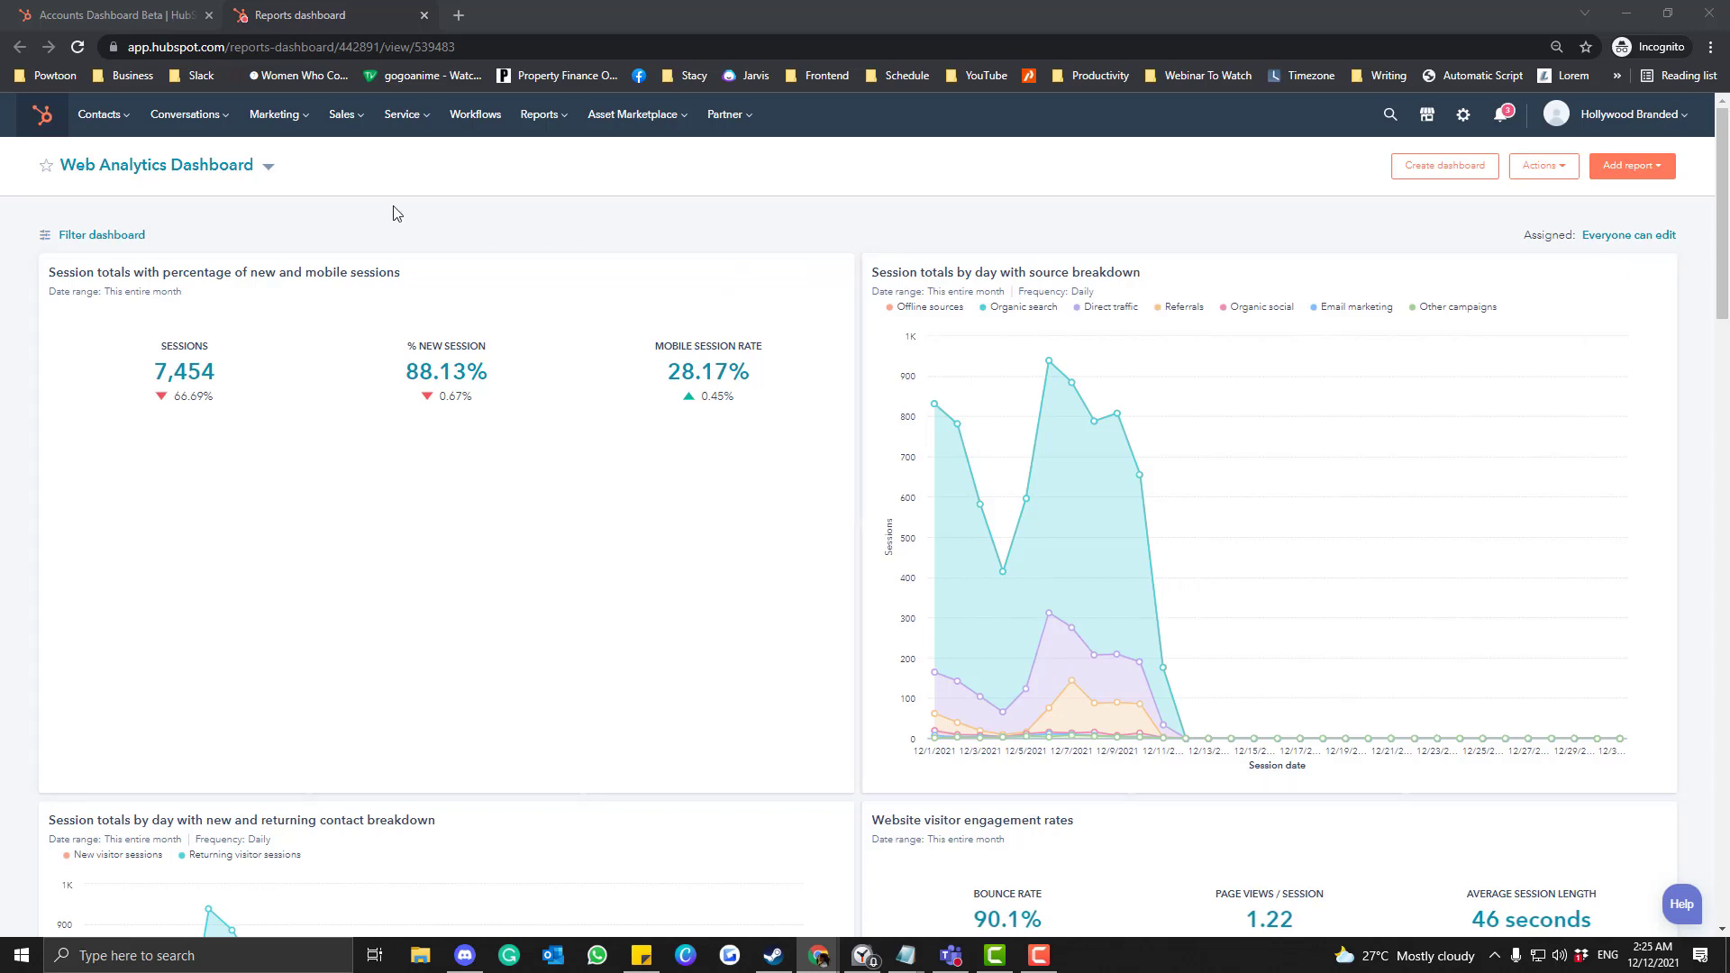
Go to Sales > Meetings, start a One-on-One scheduling page, and dismiss the Sales Hub Starter upsell.
{"action": "left_click", "coordinate": [357, 123]}
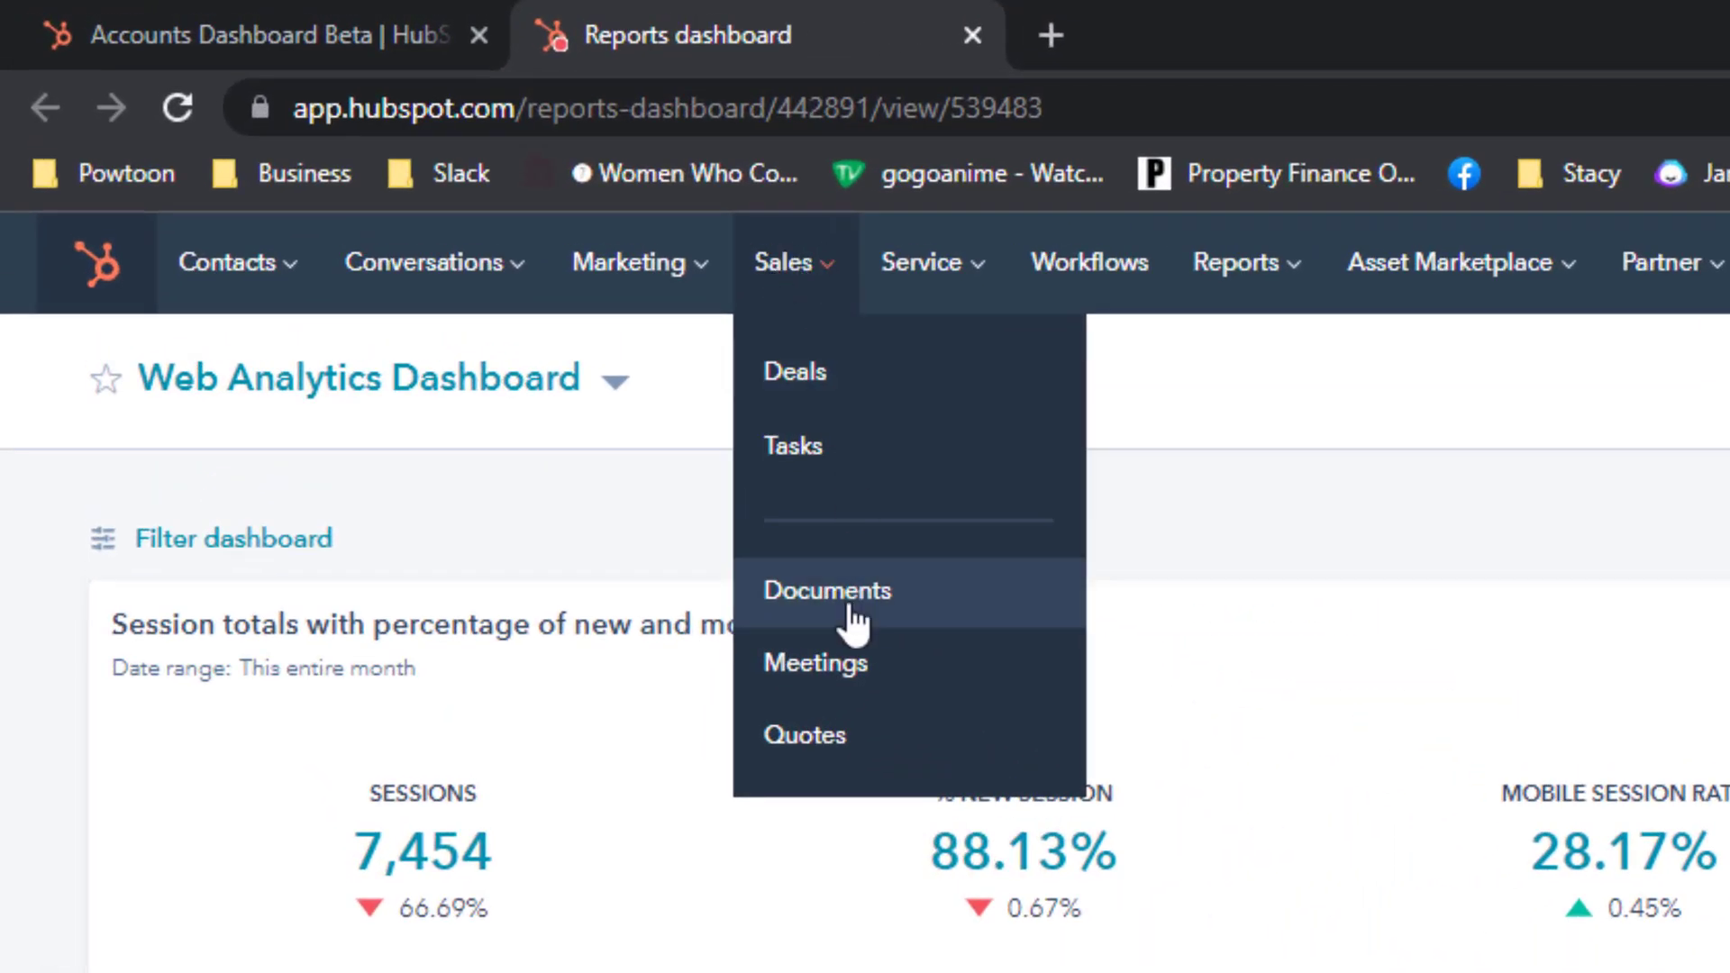
{"action": "left_click", "coordinate": [847, 665]}
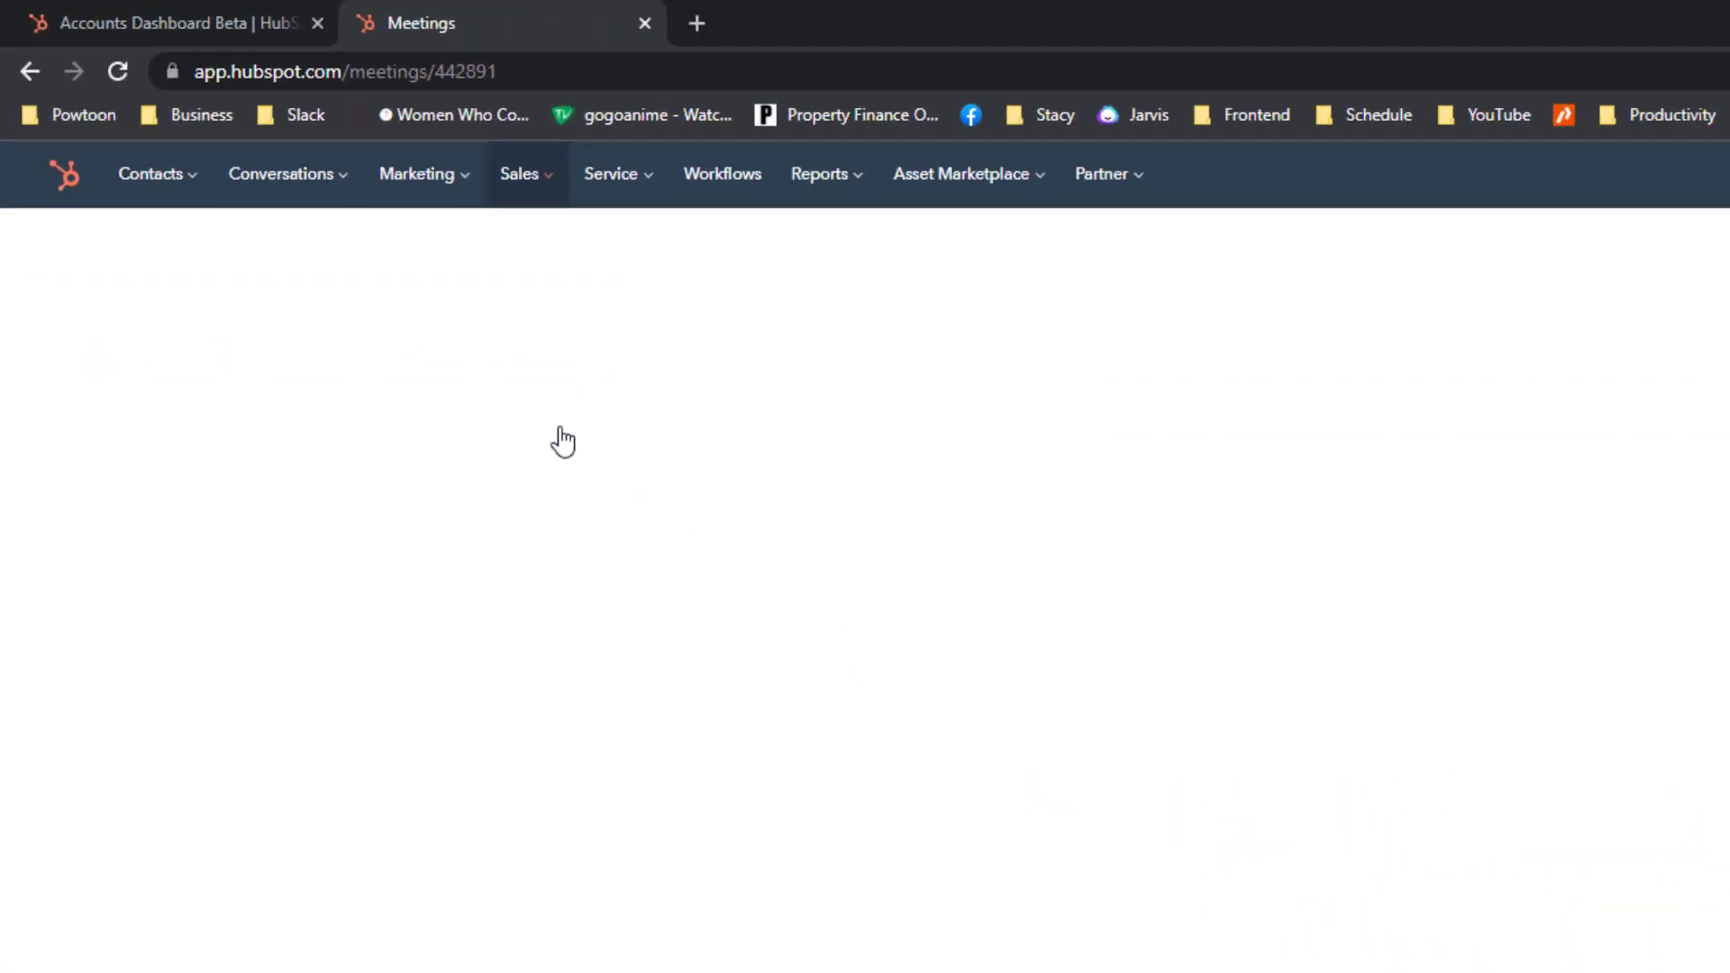
{"action": "left_click", "coordinate": [1692, 176]}
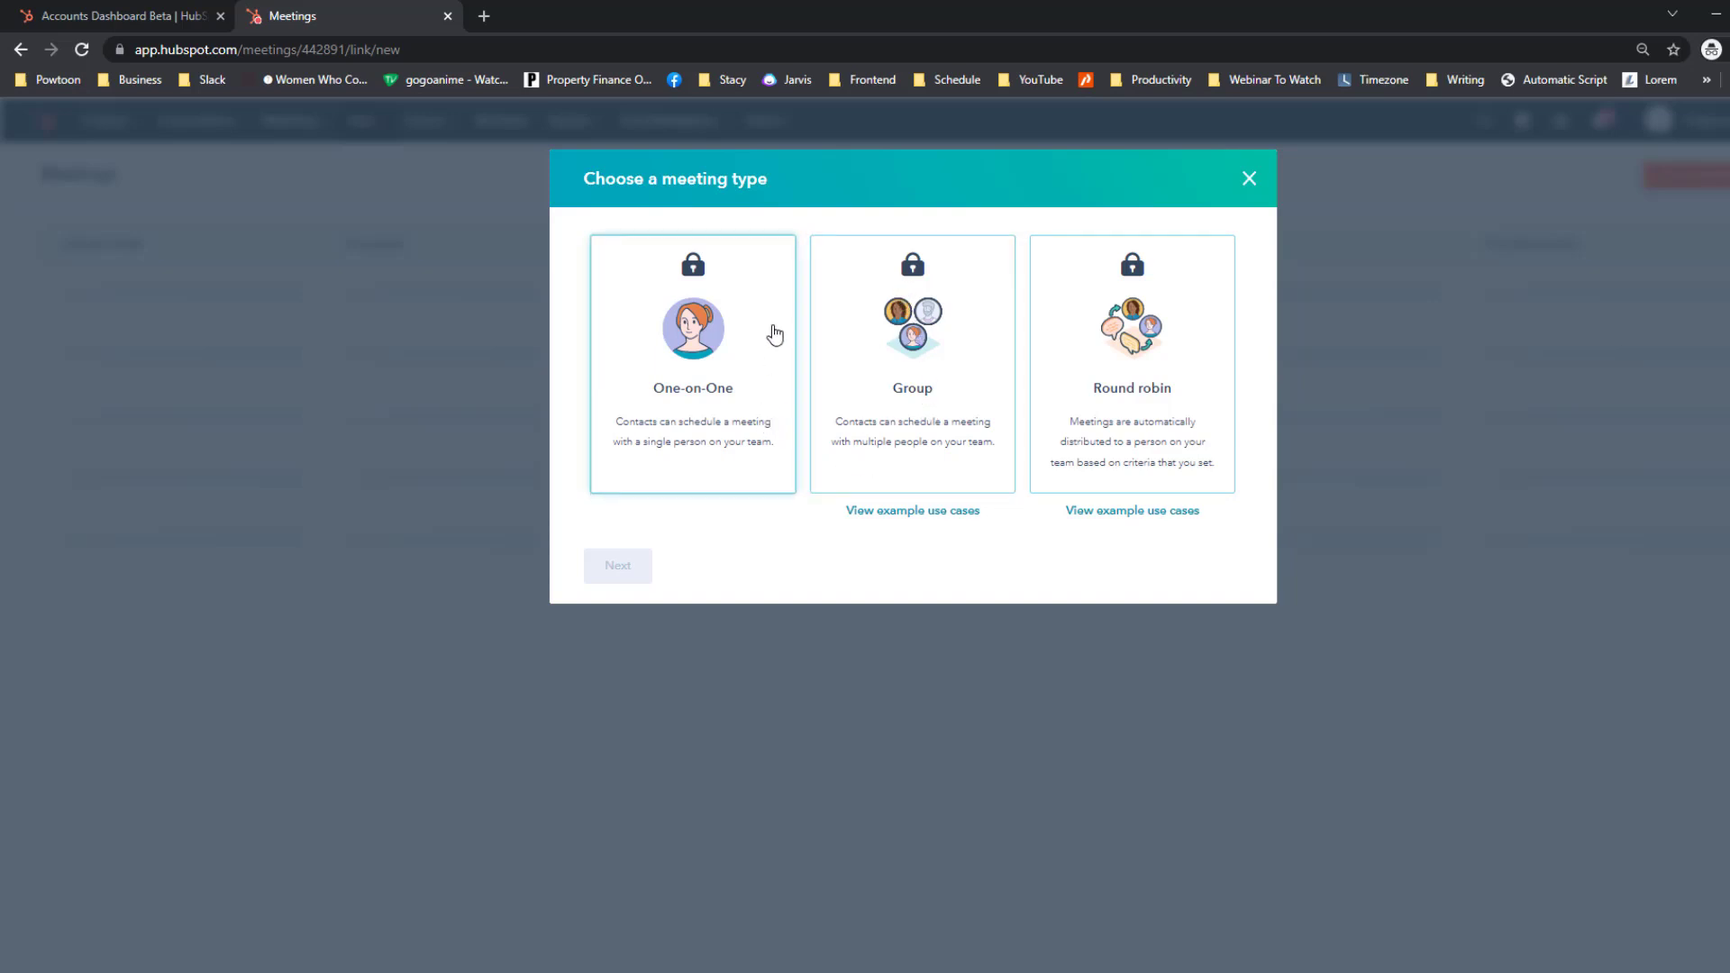
{"action": "left_click", "coordinate": [721, 444]}
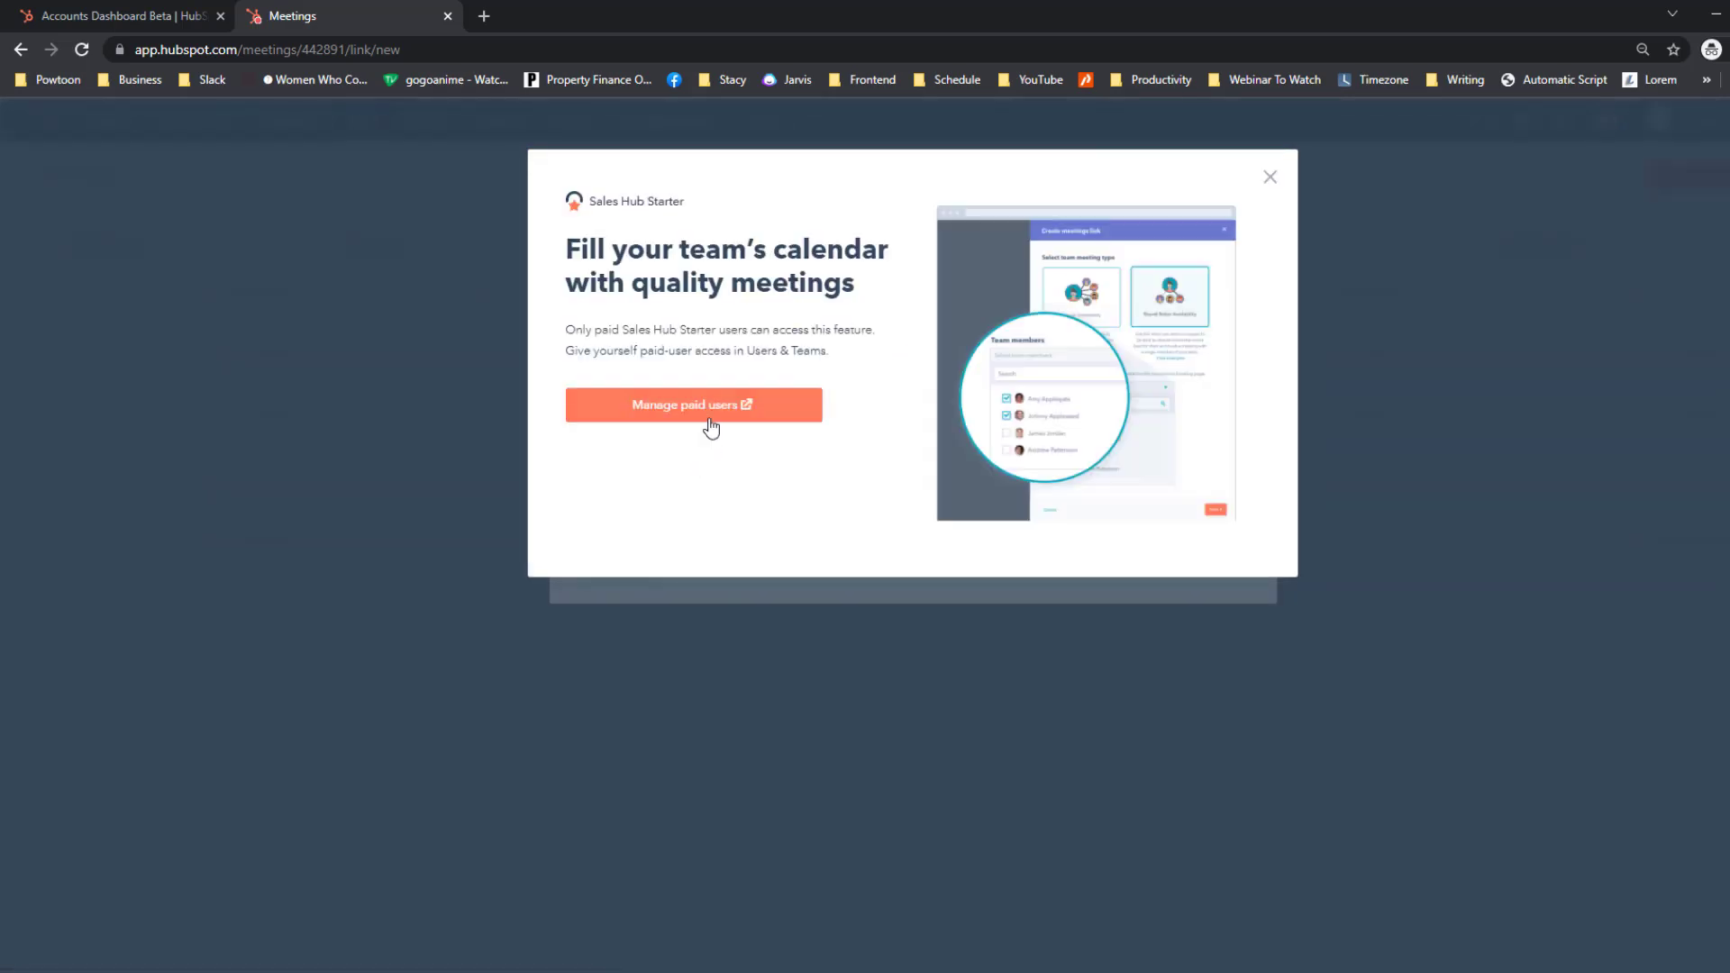
{"action": "left_click", "coordinate": [1271, 179]}
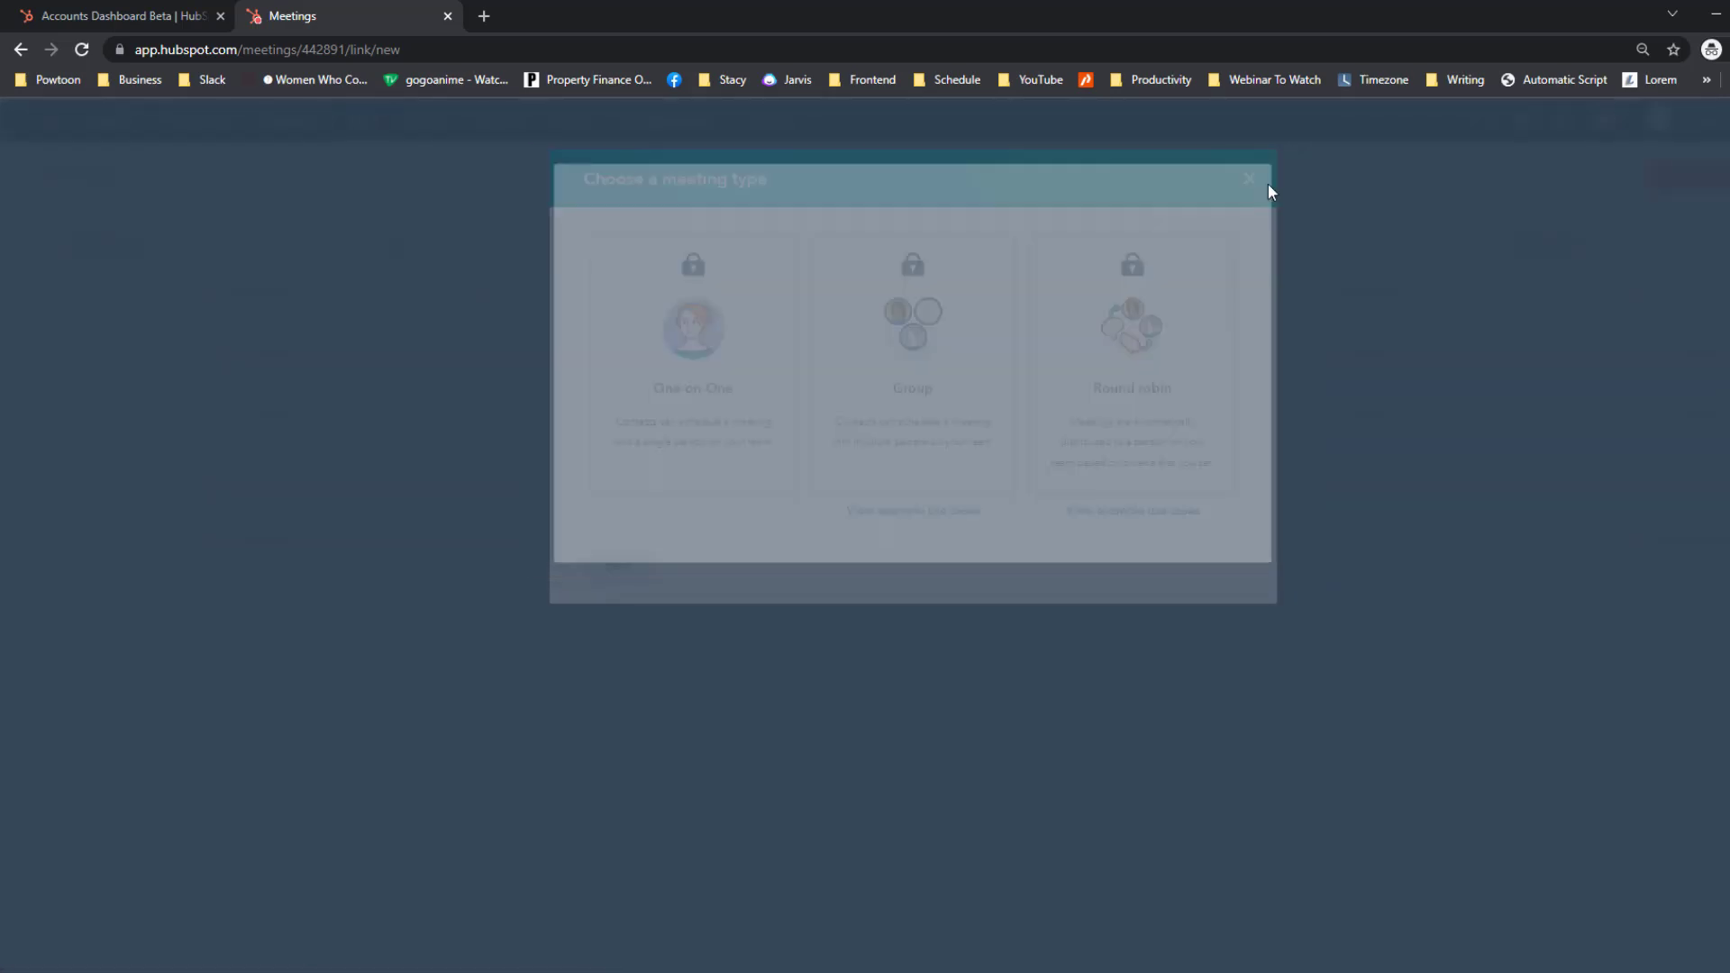
Close the meeting type chooser and open the existing one-on-one meeting link for editing.
{"action": "key", "text": "Escape"}
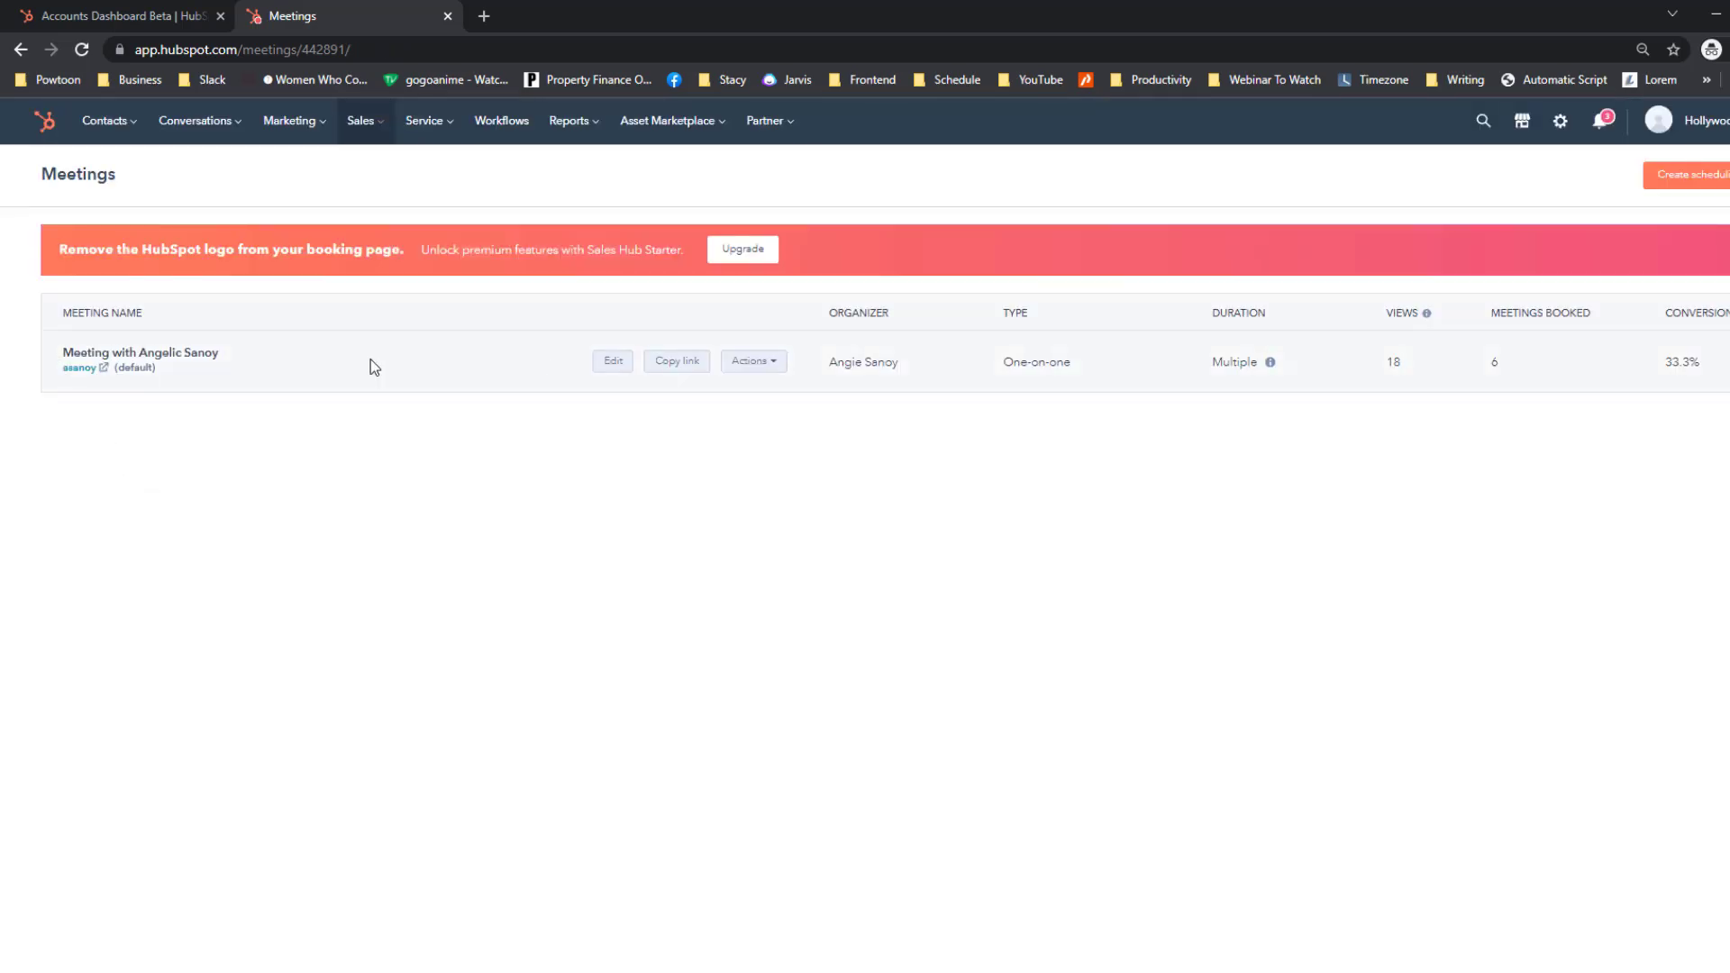
{"action": "left_click", "coordinate": [748, 363]}
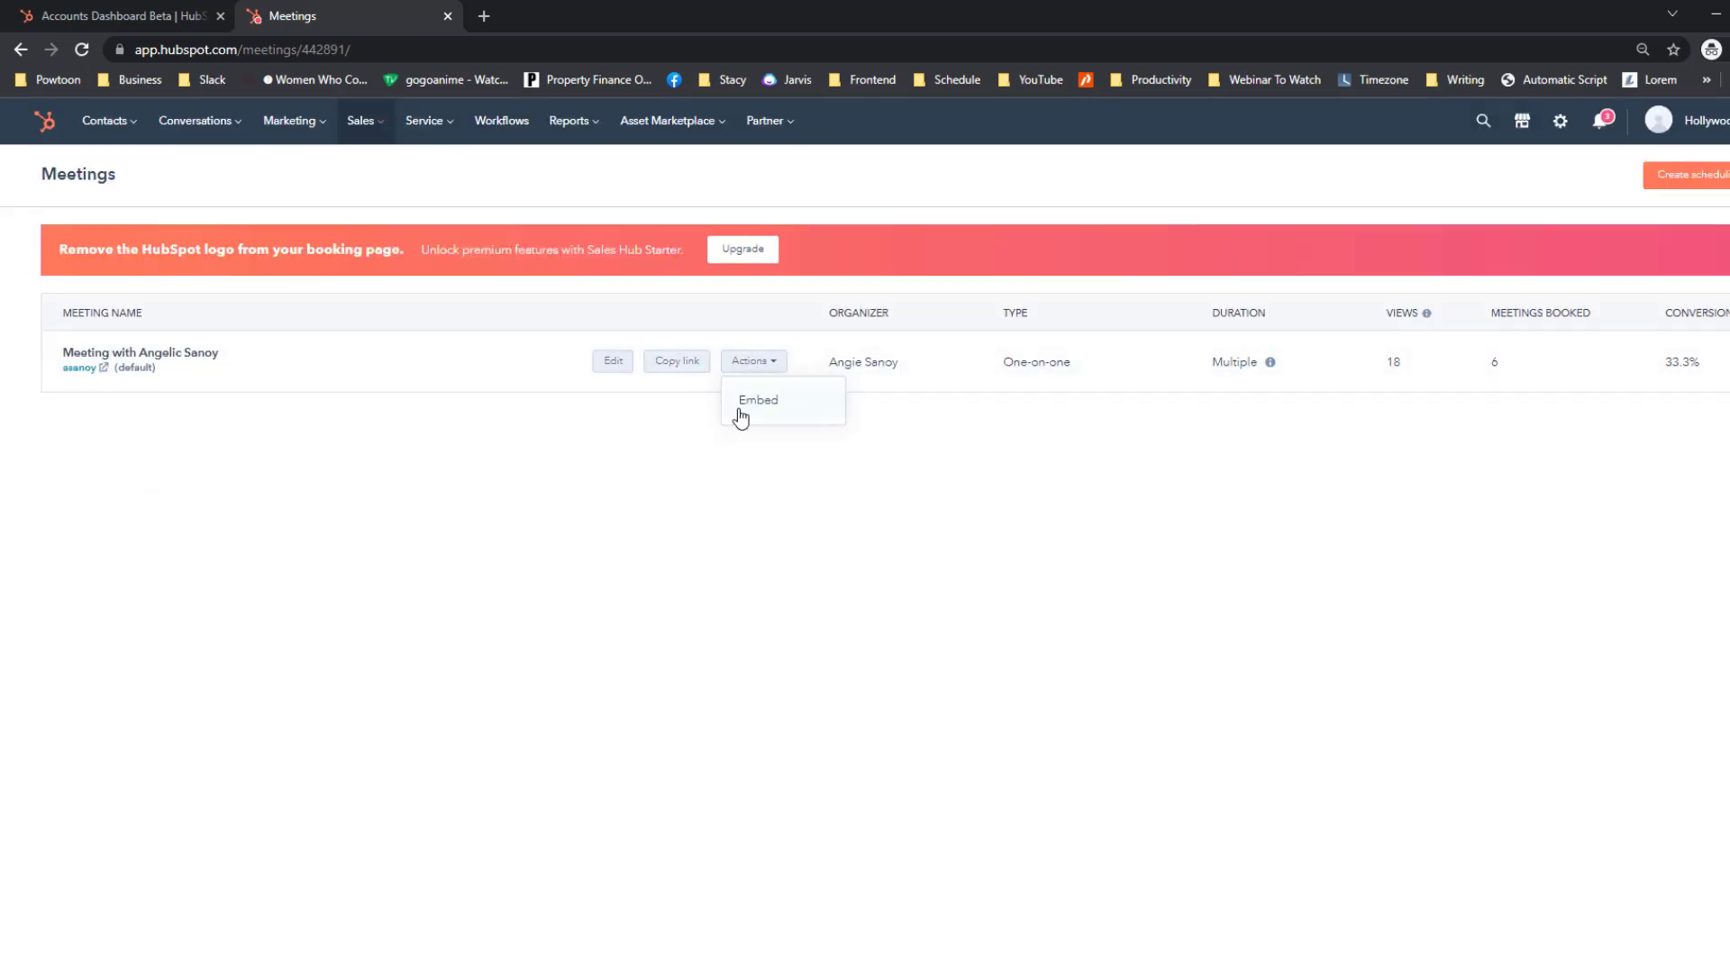
{"action": "left_click", "coordinate": [767, 365]}
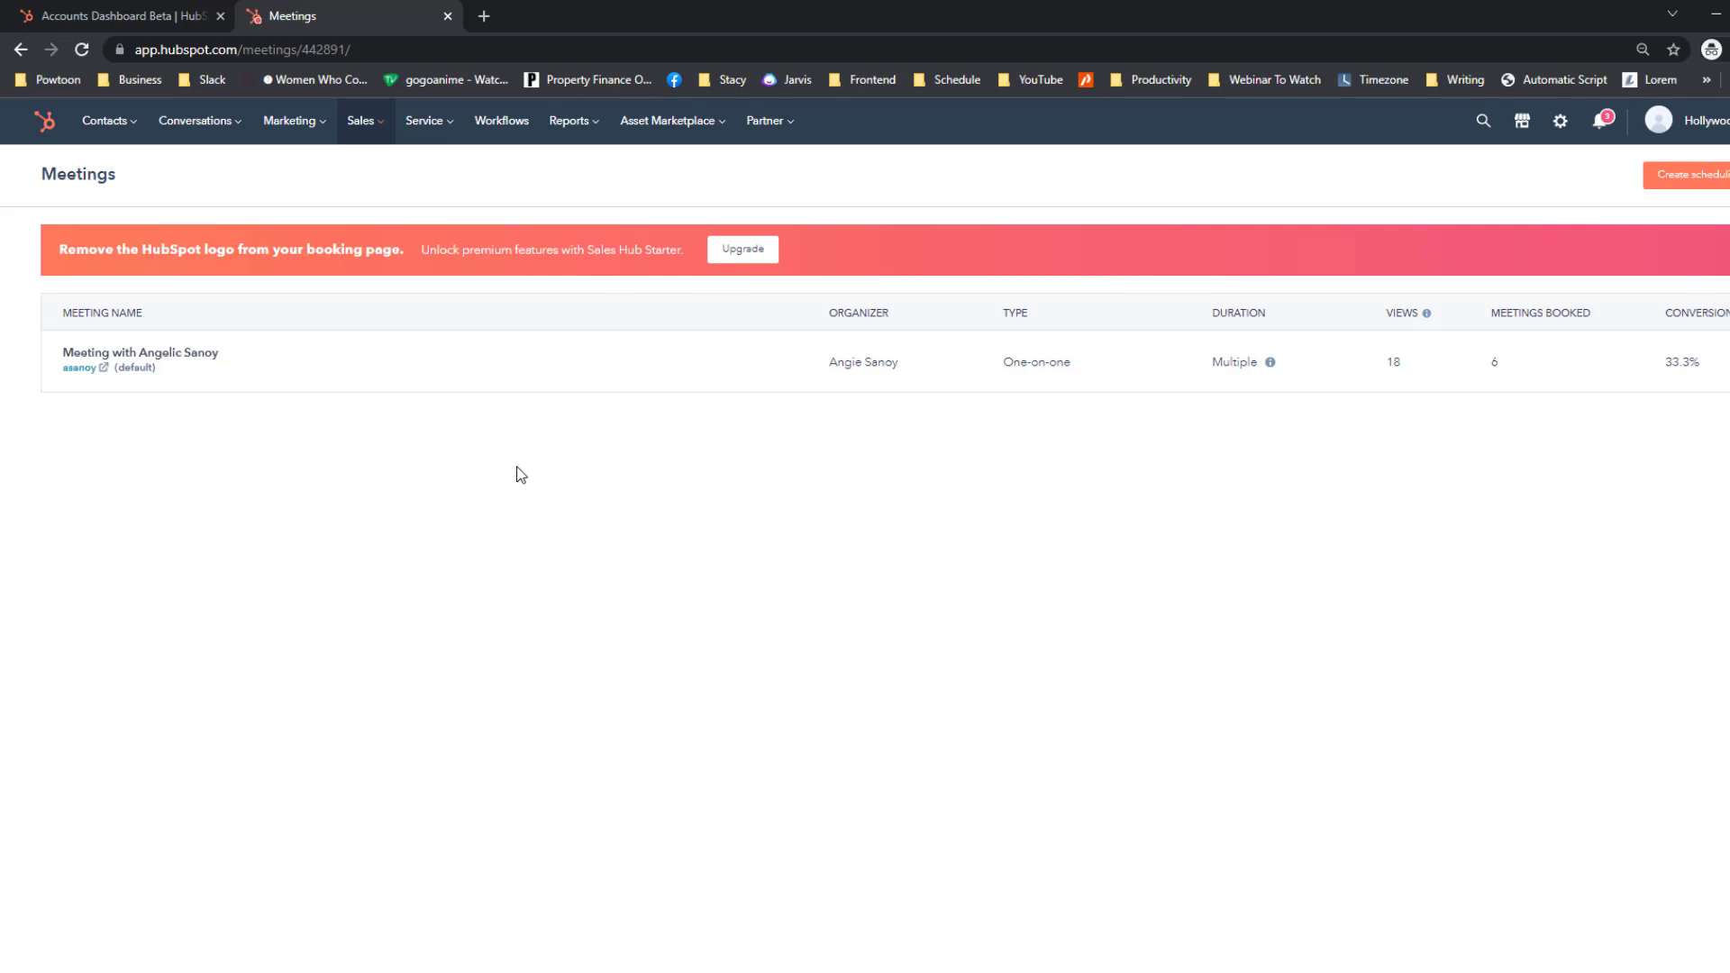
{"action": "left_click", "coordinate": [1686, 183]}
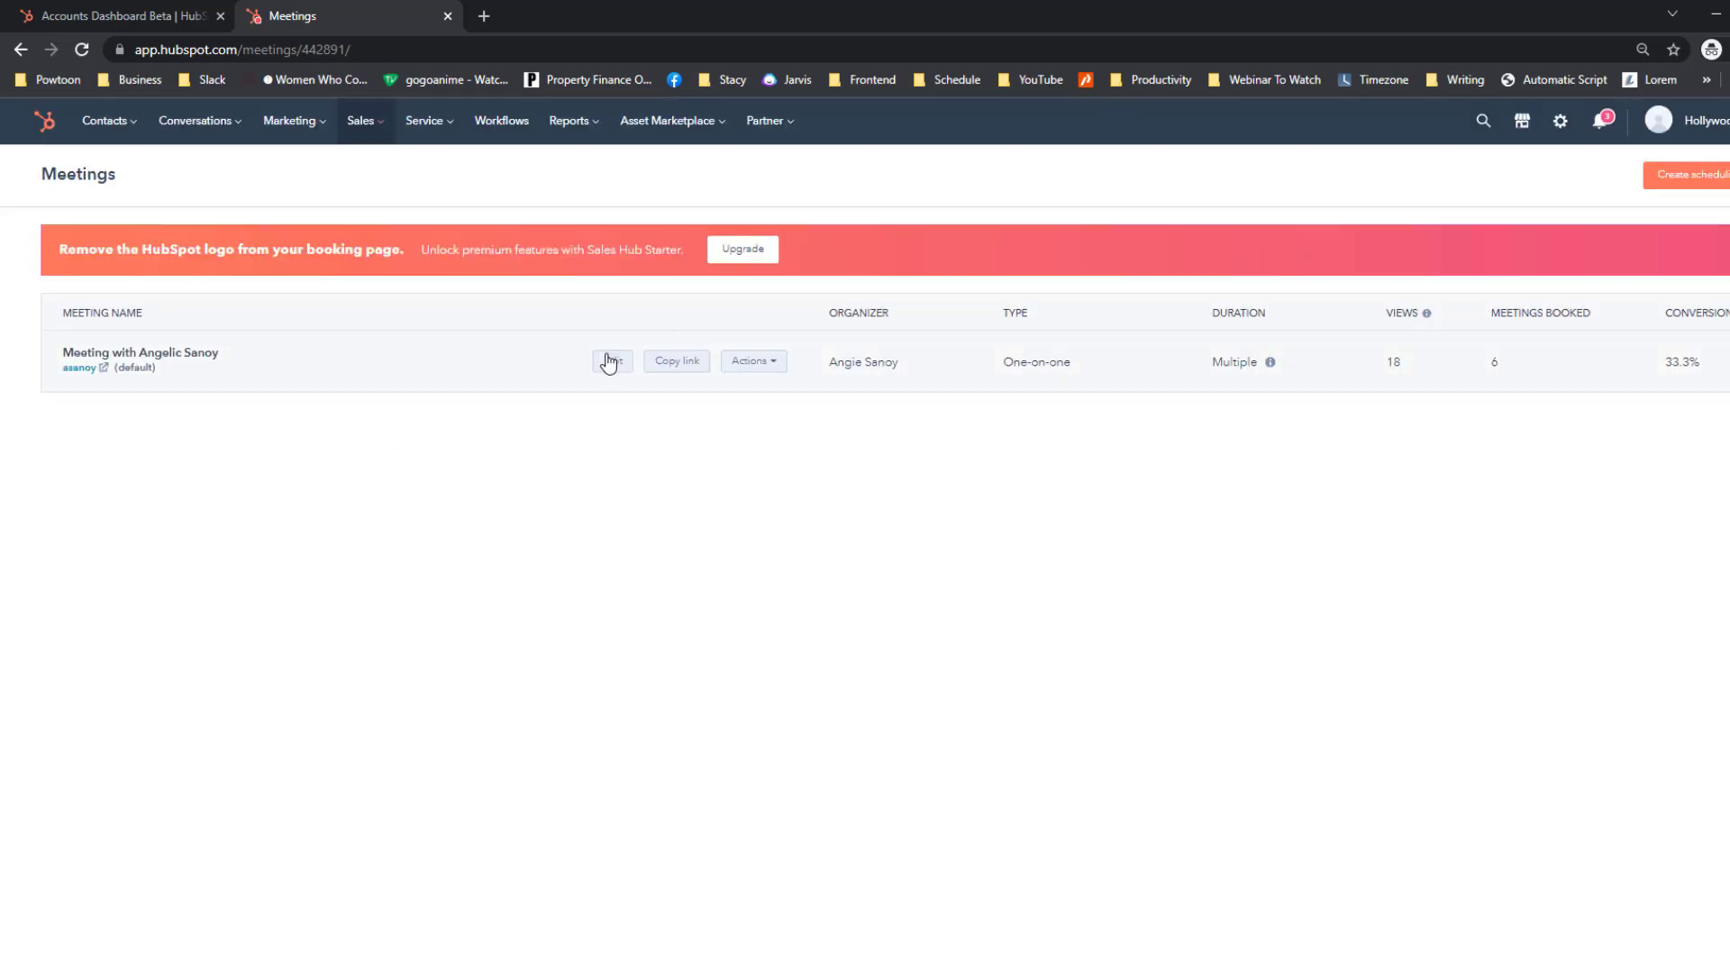
{"action": "left_click", "coordinate": [602, 365]}
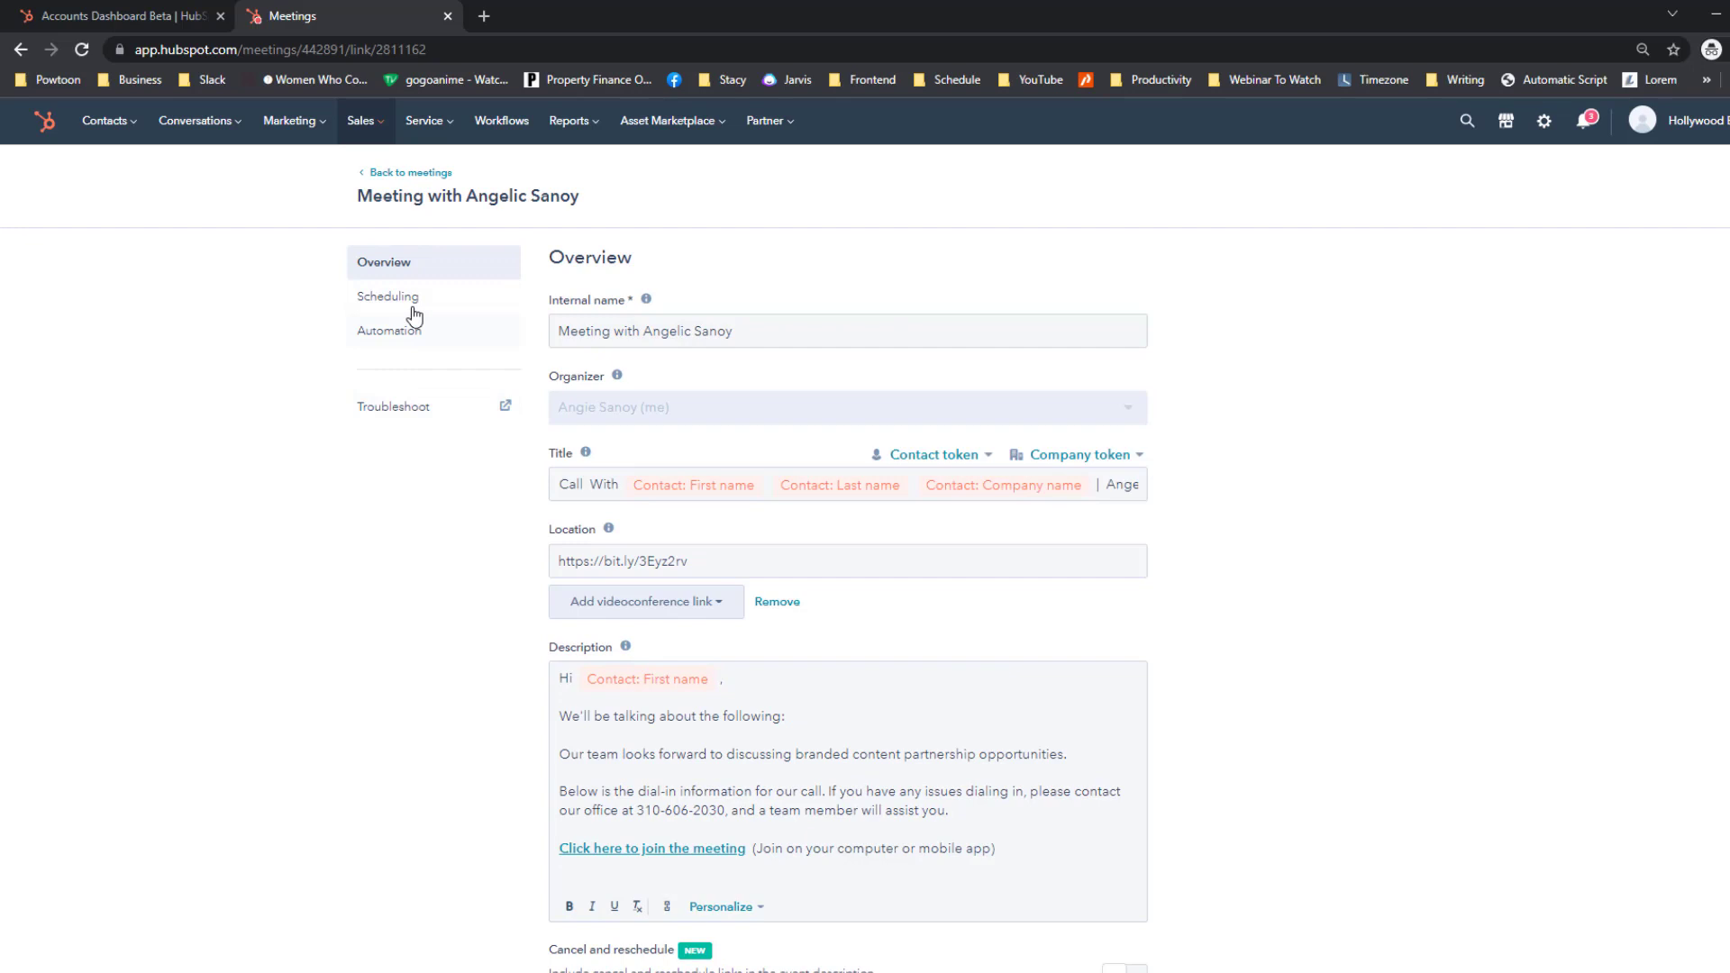
Delete the old personalization tokens from the meeting title, leaving 'Call With'.
{"action": "left_click", "coordinate": [611, 330]}
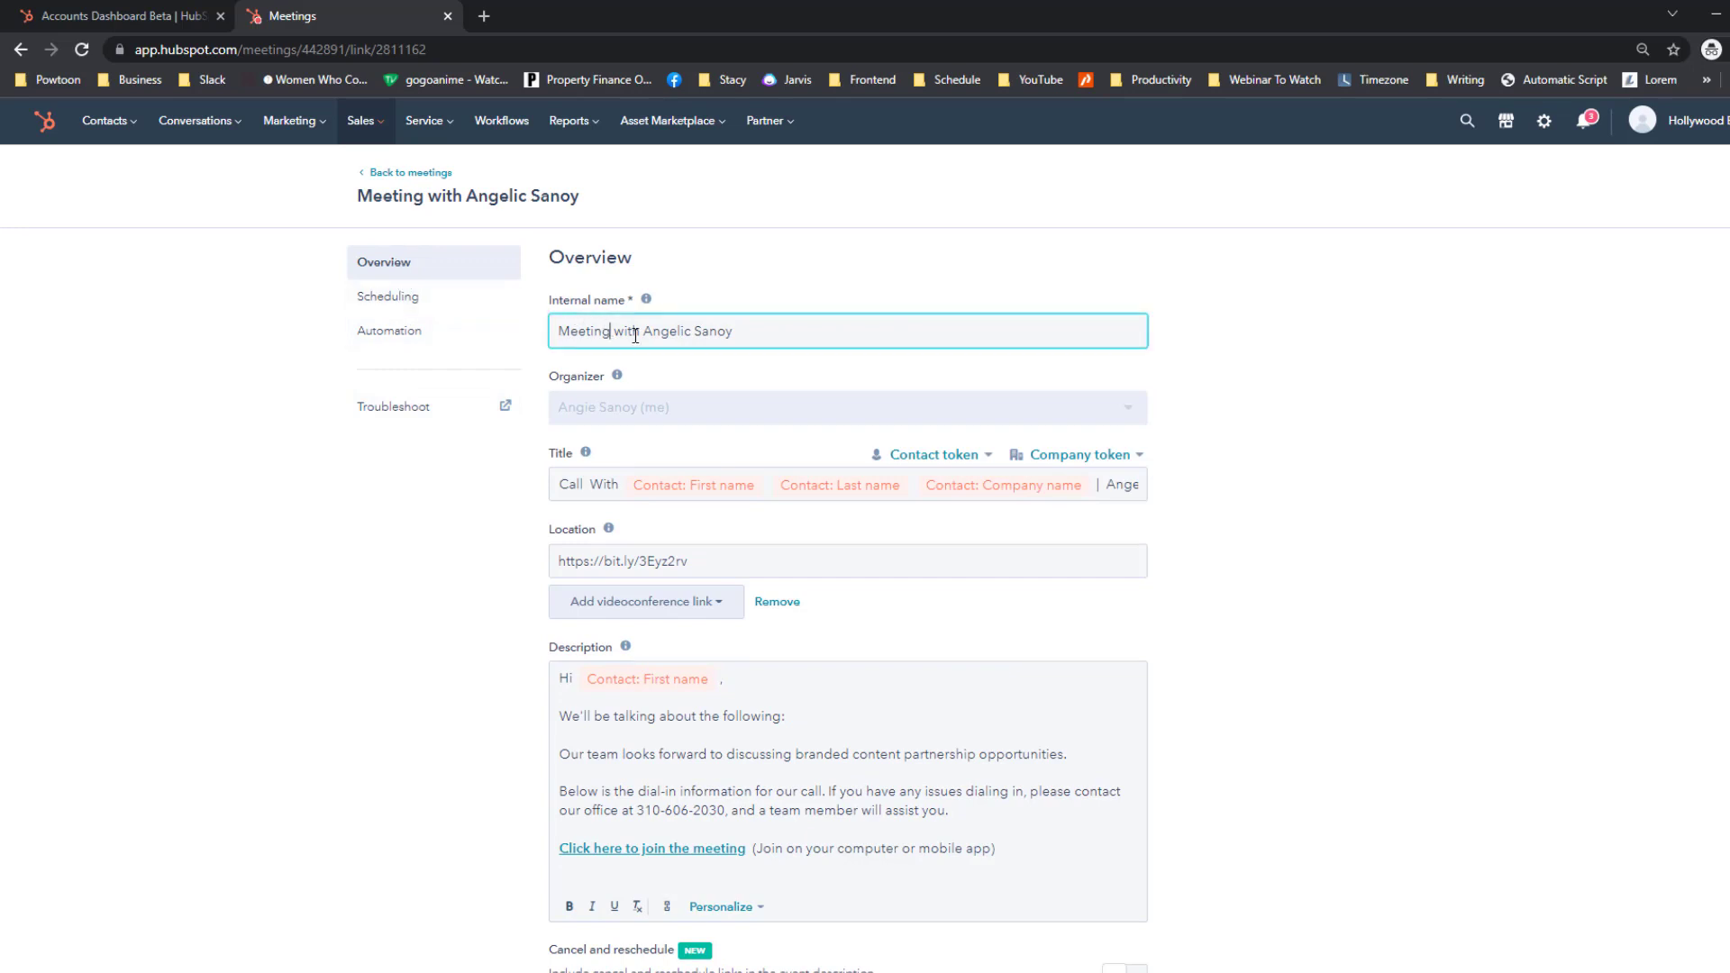
{"action": "mouse_move", "coordinate": [611, 332]}
{"action": "left_mouse_down"}
{"action": "mouse_move", "coordinate": [544, 339]}
{"action": "mouse_move", "coordinate": [605, 331]}
{"action": "left_mouse_up"}
{"action": "left_click", "coordinate": [556, 331]}
{"action": "left_click_drag", "start_coordinate": [615, 331], "coordinate": [768, 331]}
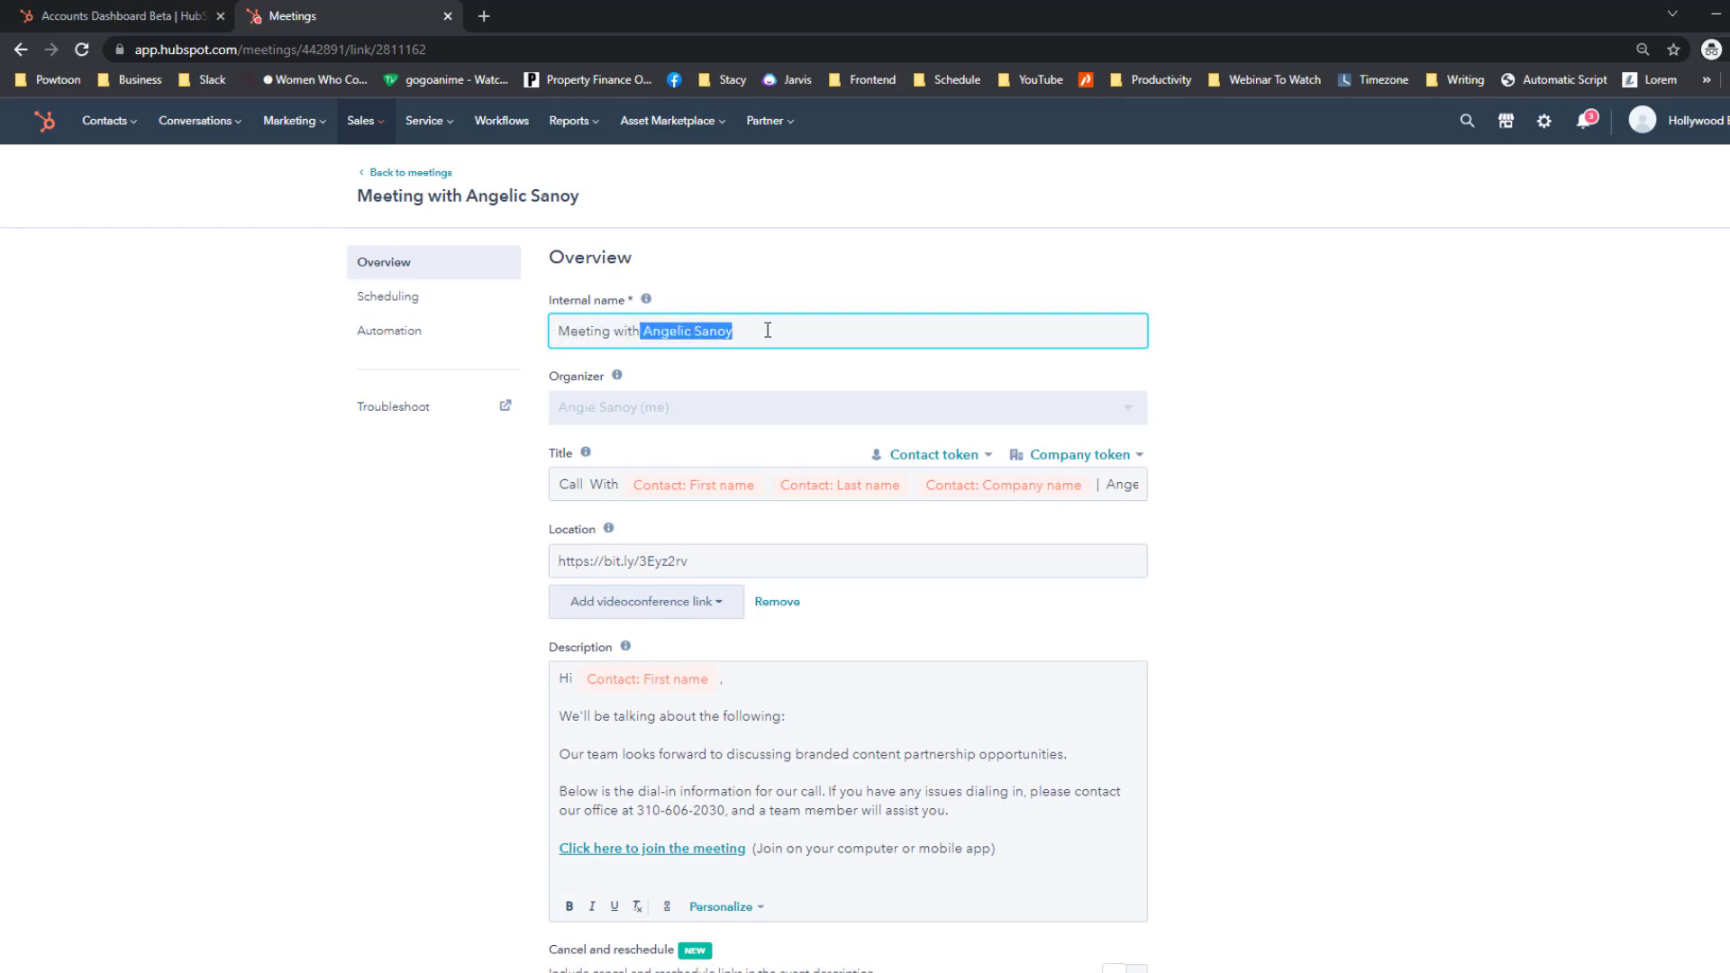
{"action": "left_click", "coordinate": [591, 484]}
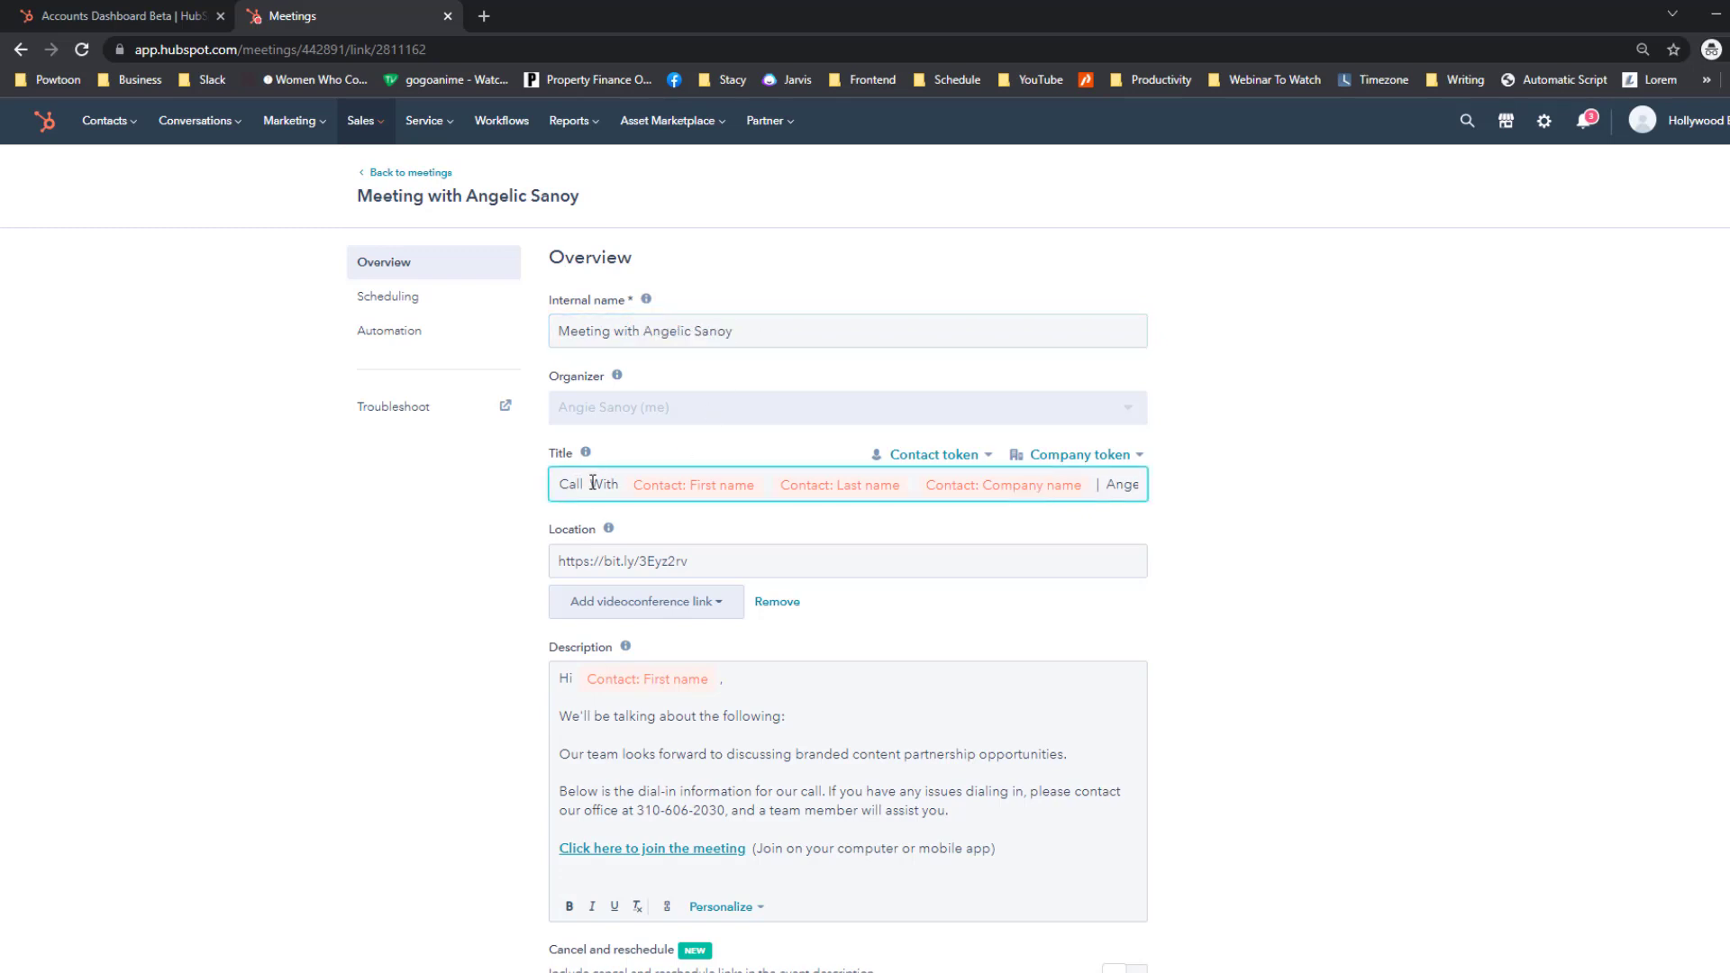
{"action": "left_click_drag", "start_coordinate": [592, 484], "coordinate": [1182, 489]}
{"action": "key", "text": "BackSpace"}
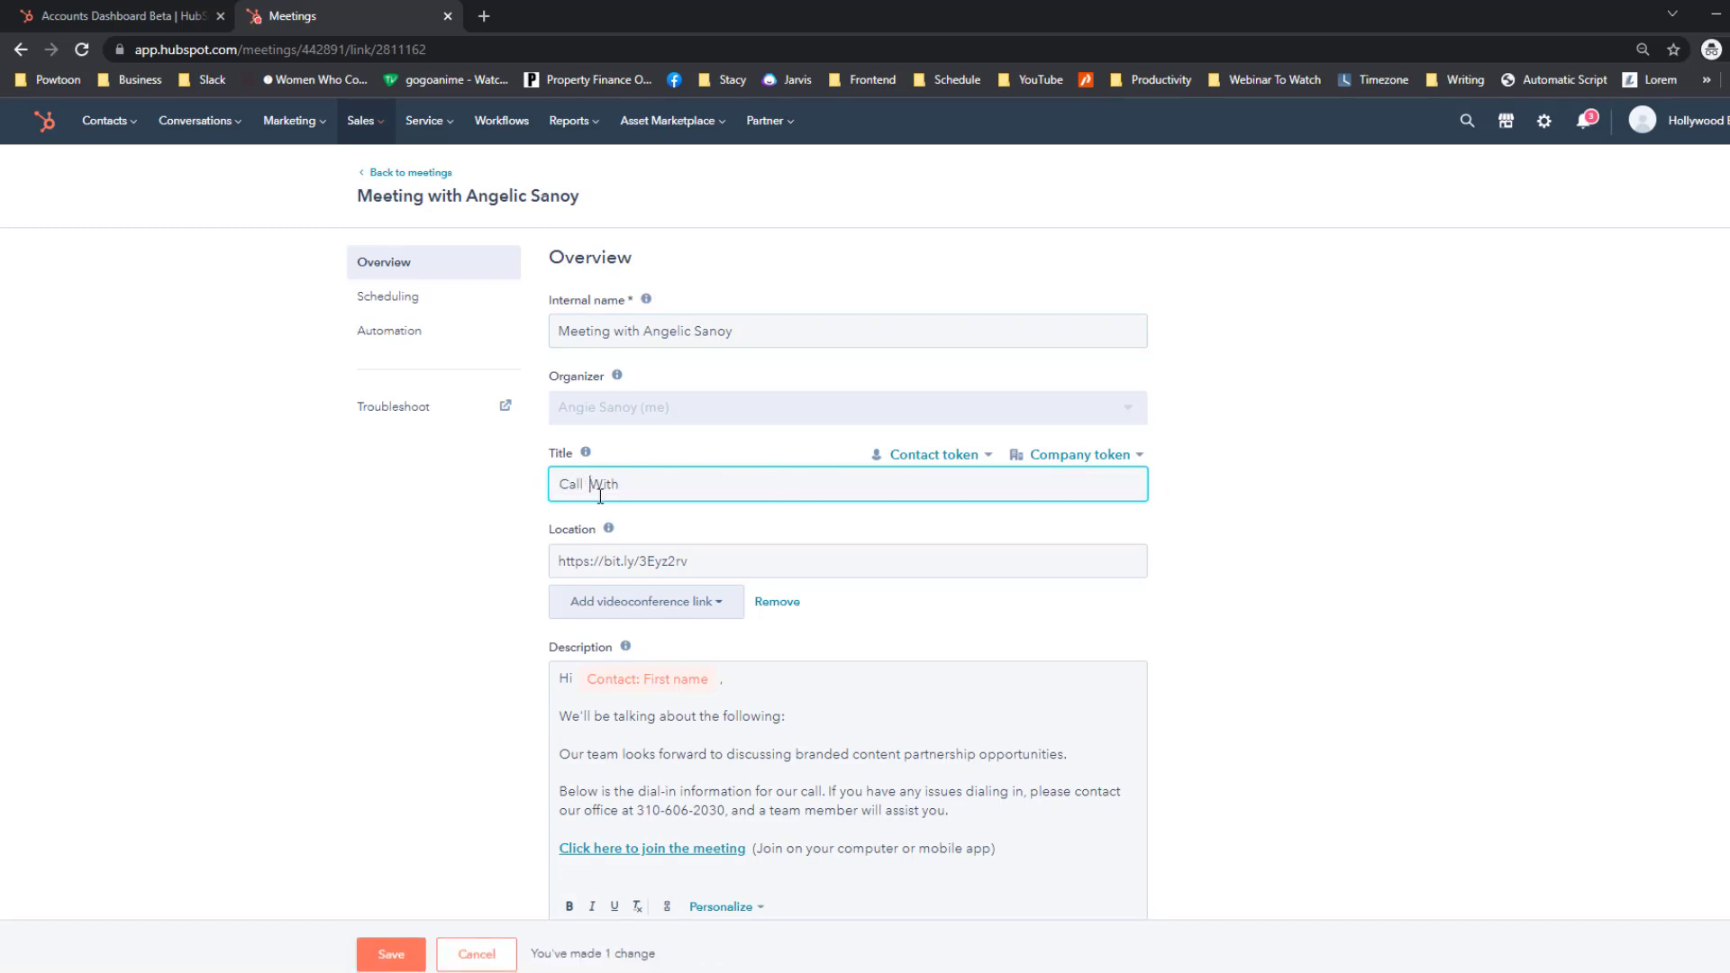
{"action": "key", "text": "BackSpace"}
Insert contact First name, Last name and Company name tokens, then type the organizer's name and company.
{"action": "left_click", "coordinate": [926, 468]}
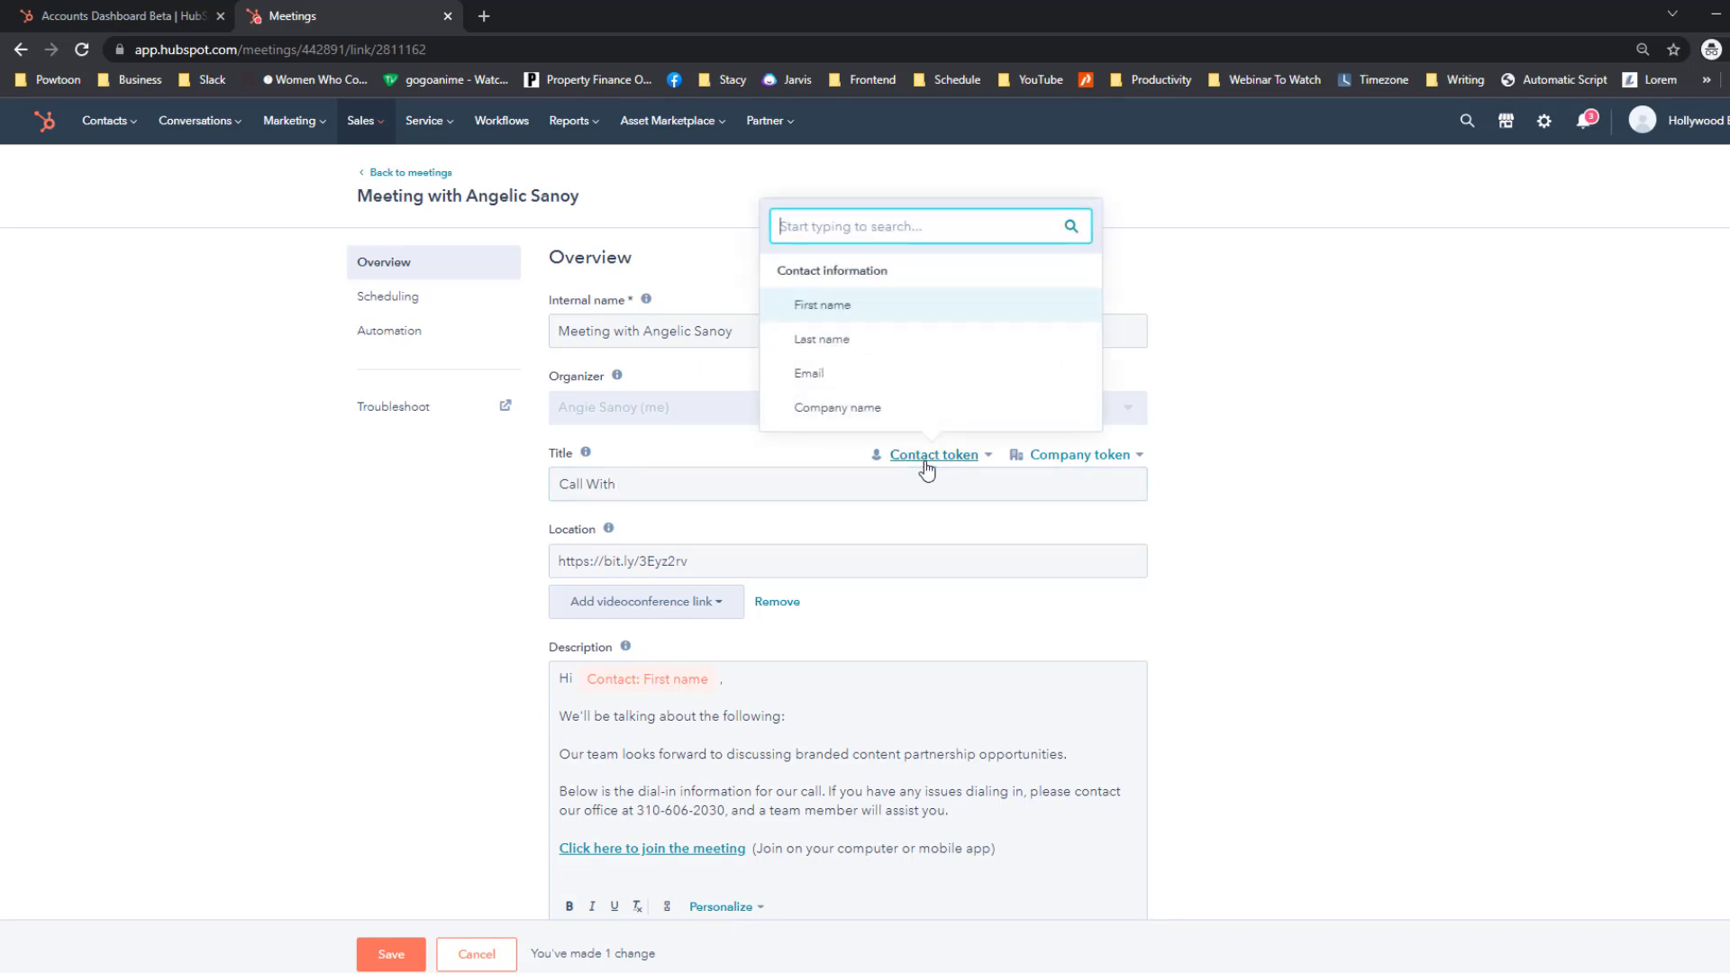
{"action": "left_click", "coordinate": [861, 309]}
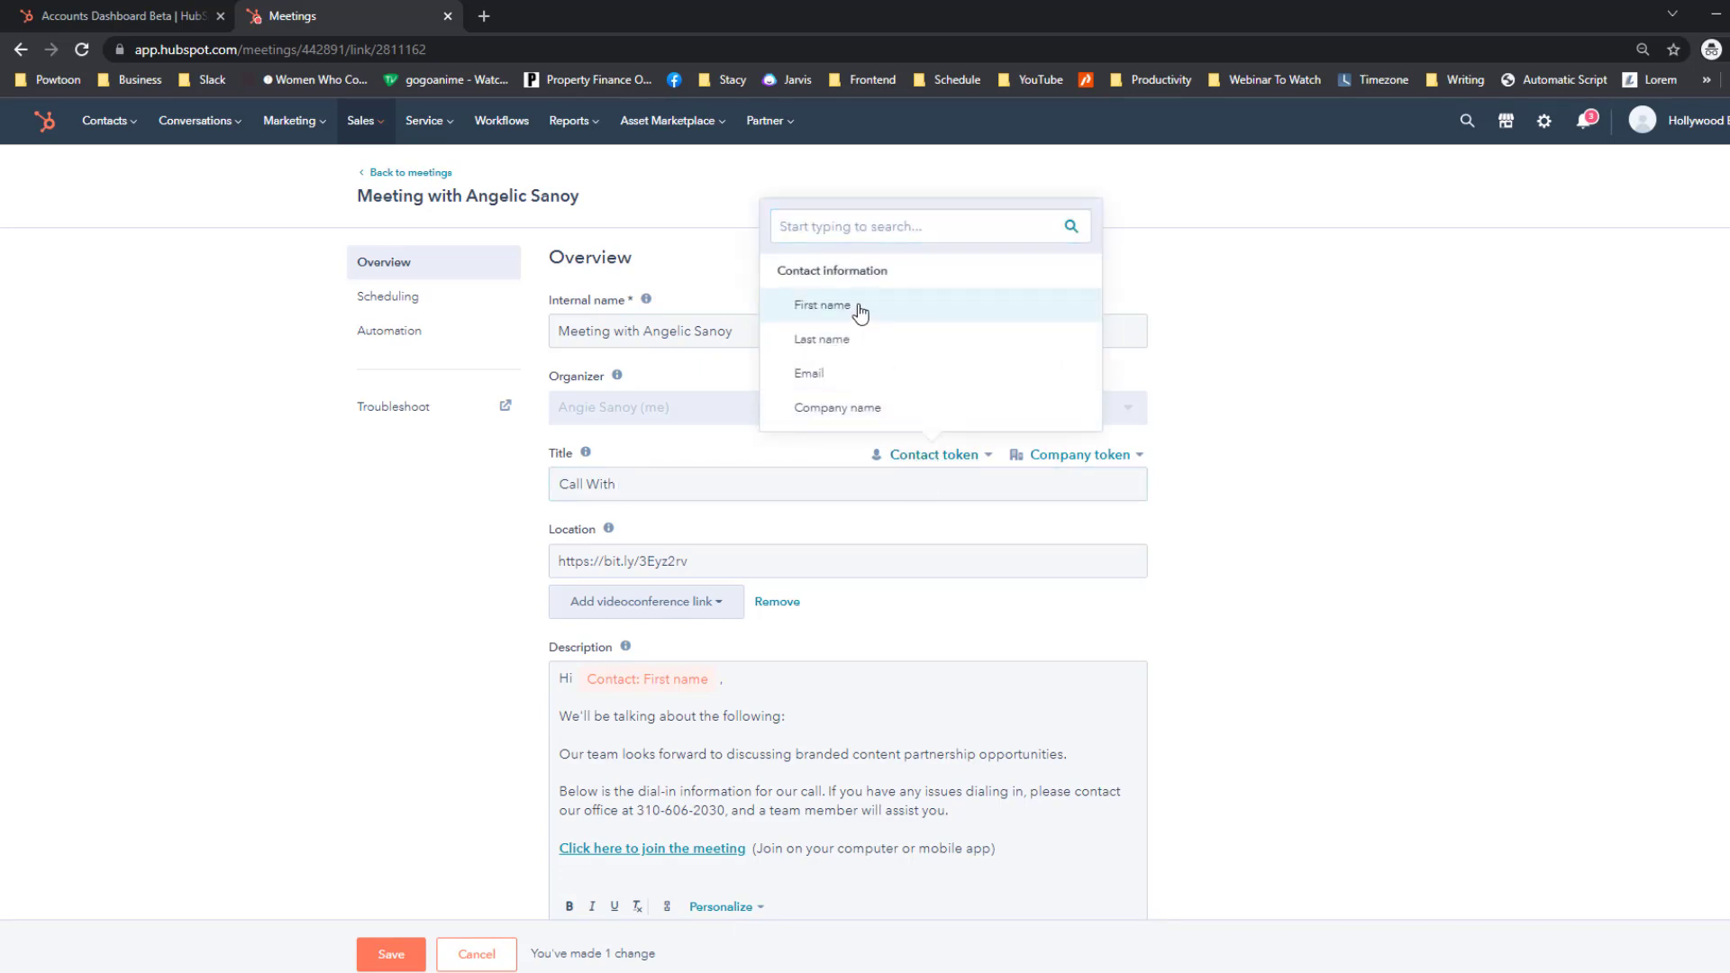
{"action": "left_click", "coordinate": [948, 459]}
{"action": "left_click", "coordinate": [904, 352]}
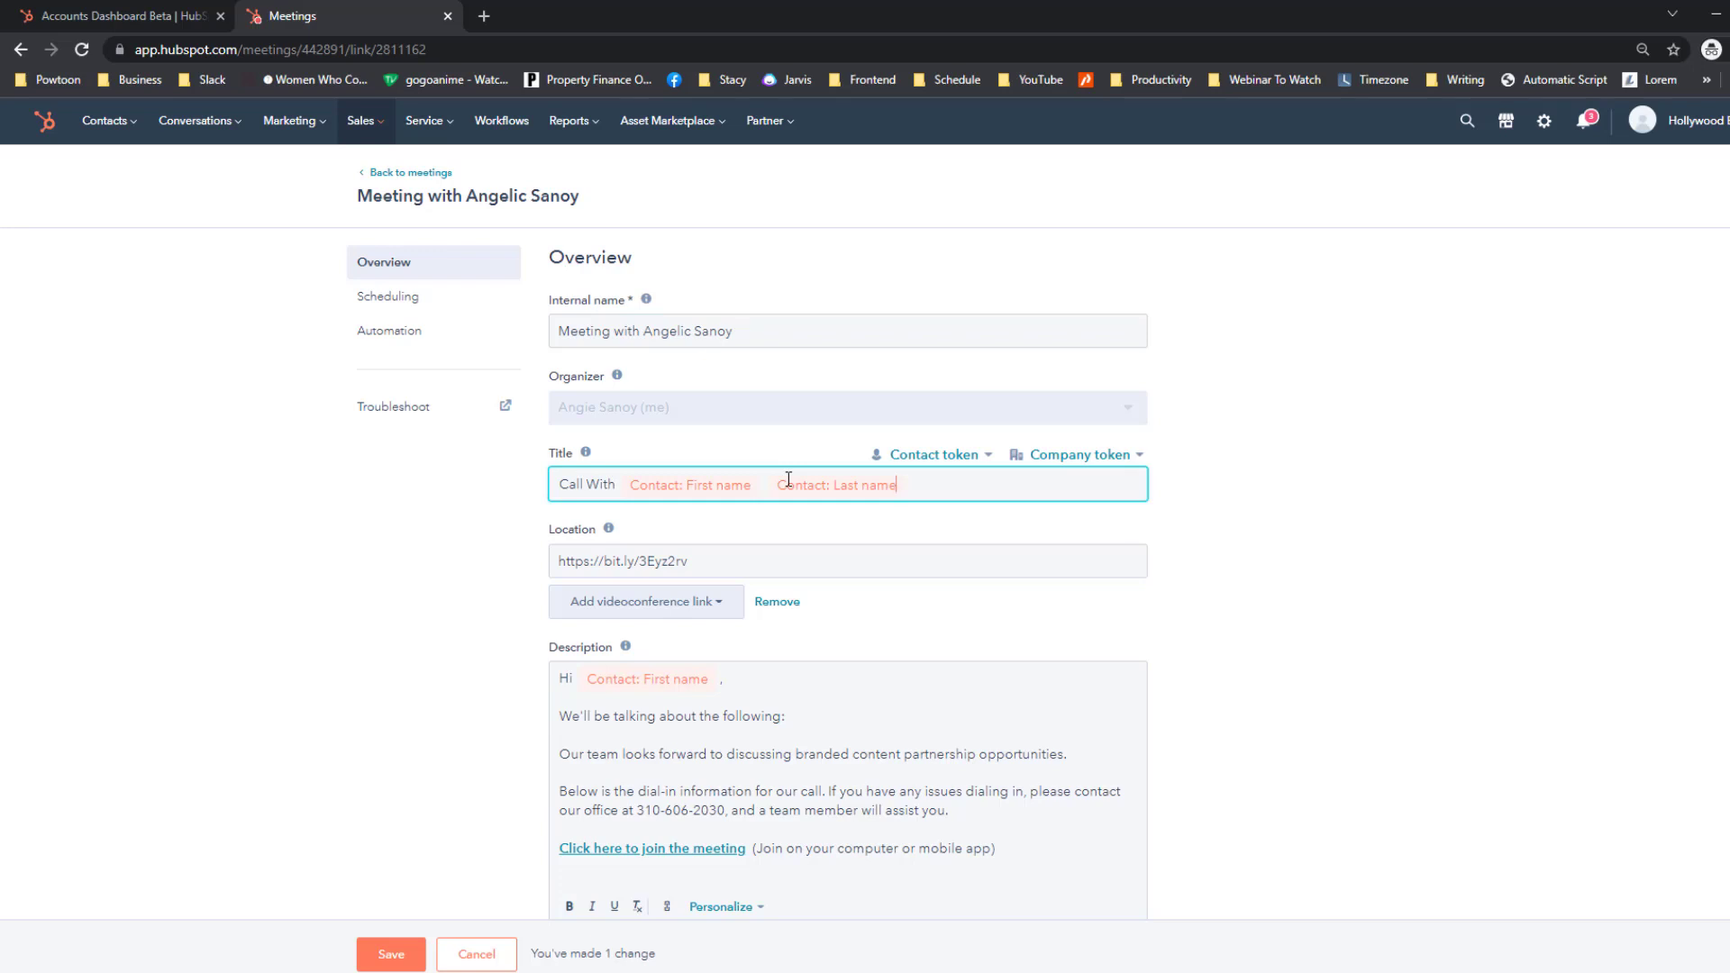
{"action": "left_click", "coordinate": [904, 453]}
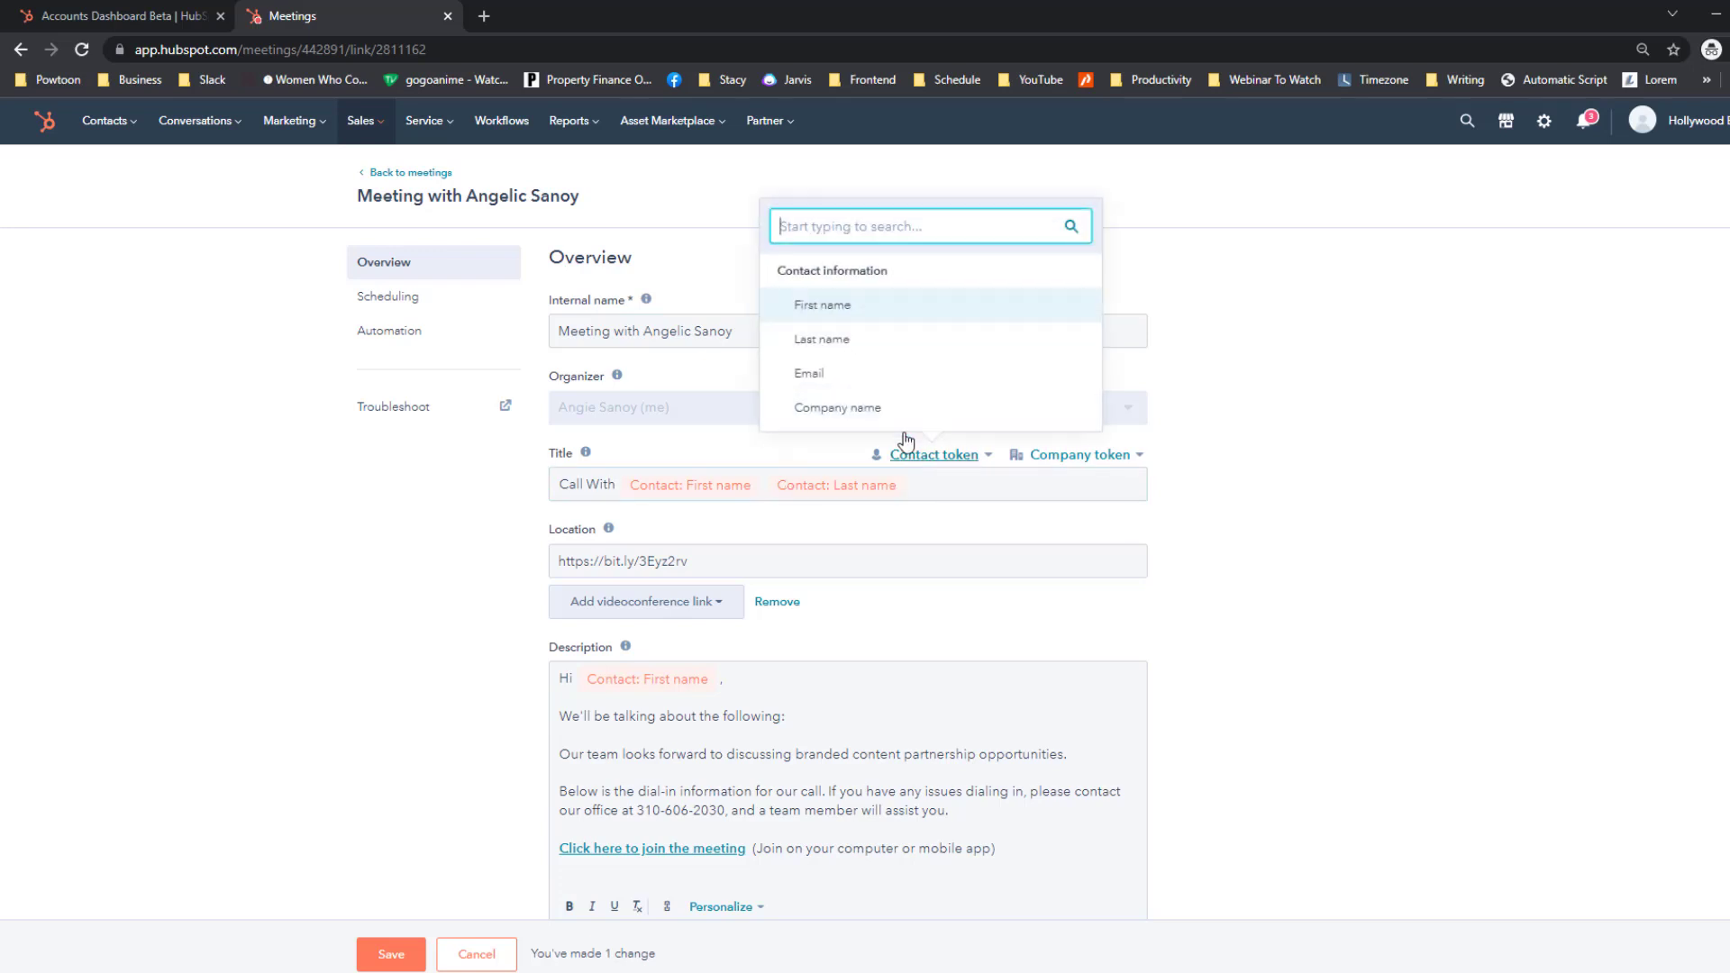
{"action": "left_click", "coordinate": [882, 408]}
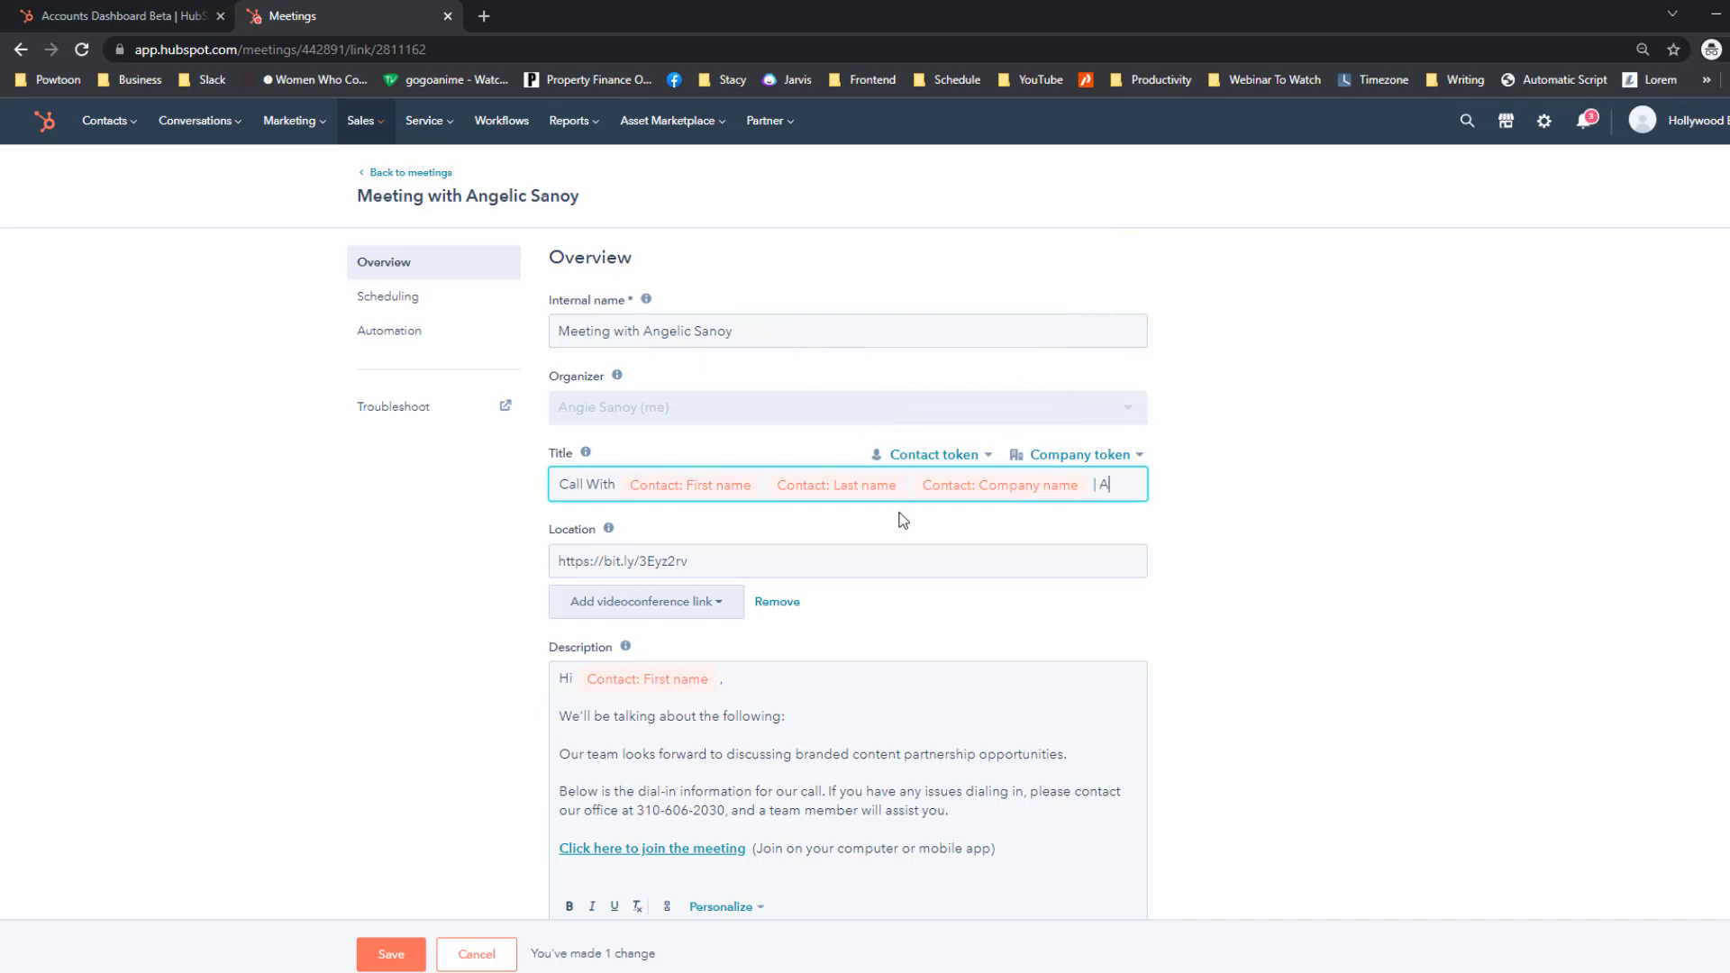
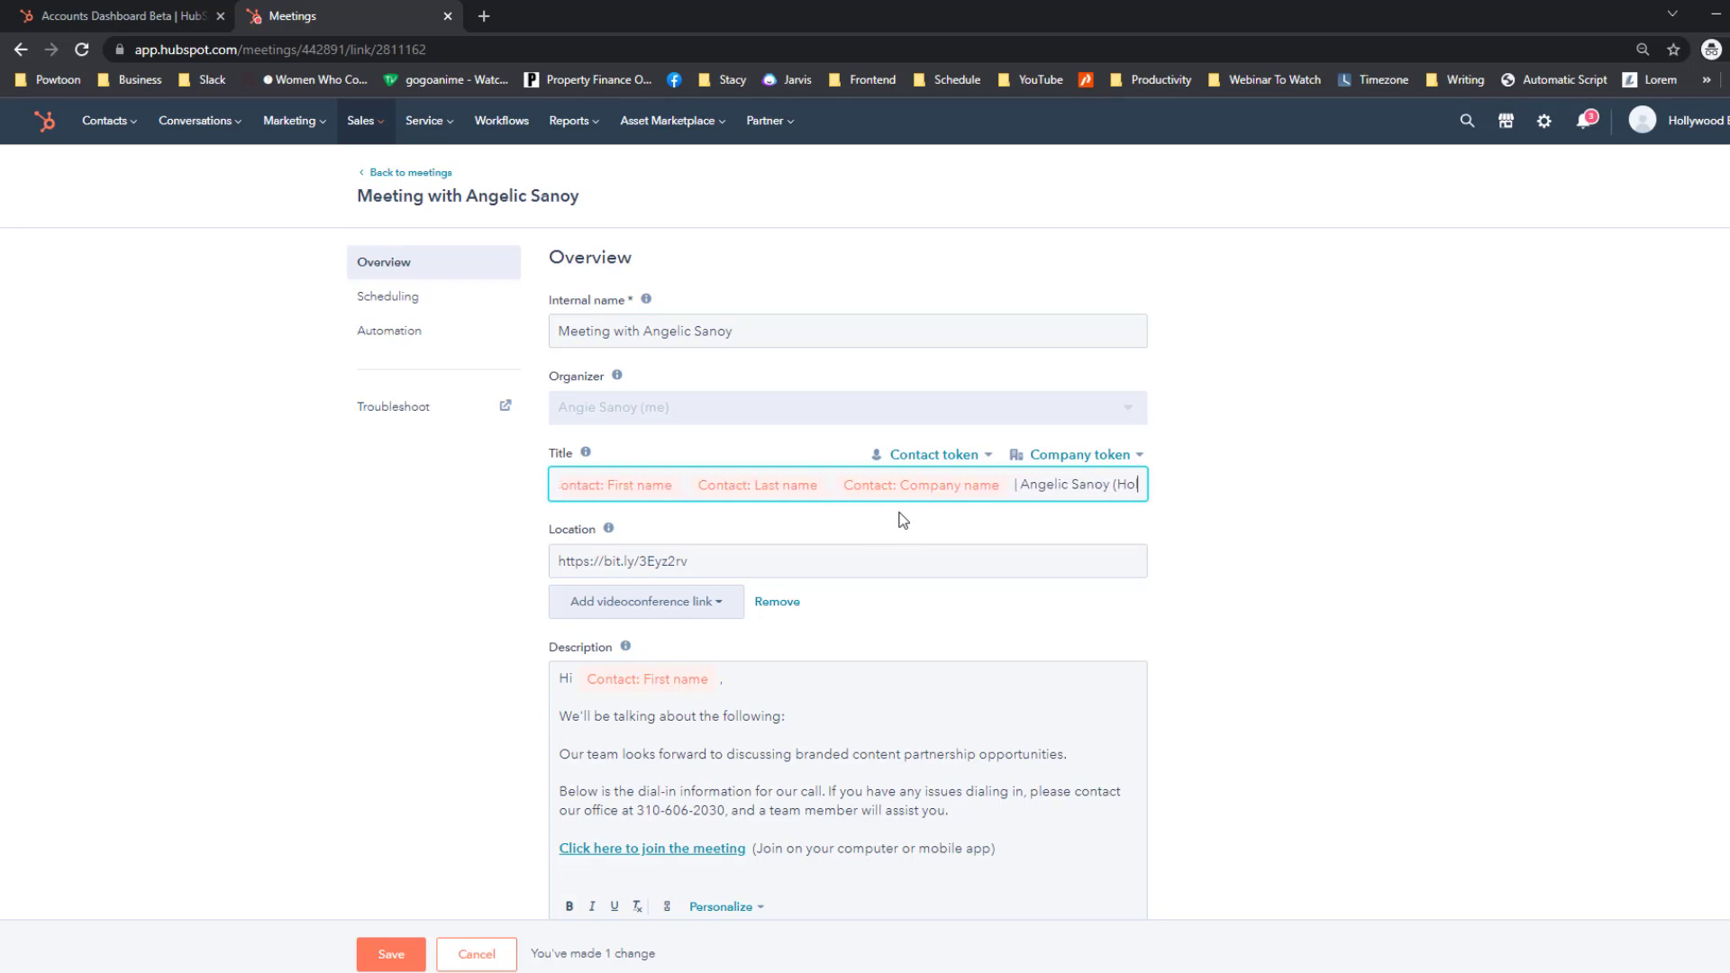
{"action": "type", "text": "llywood Branded"}
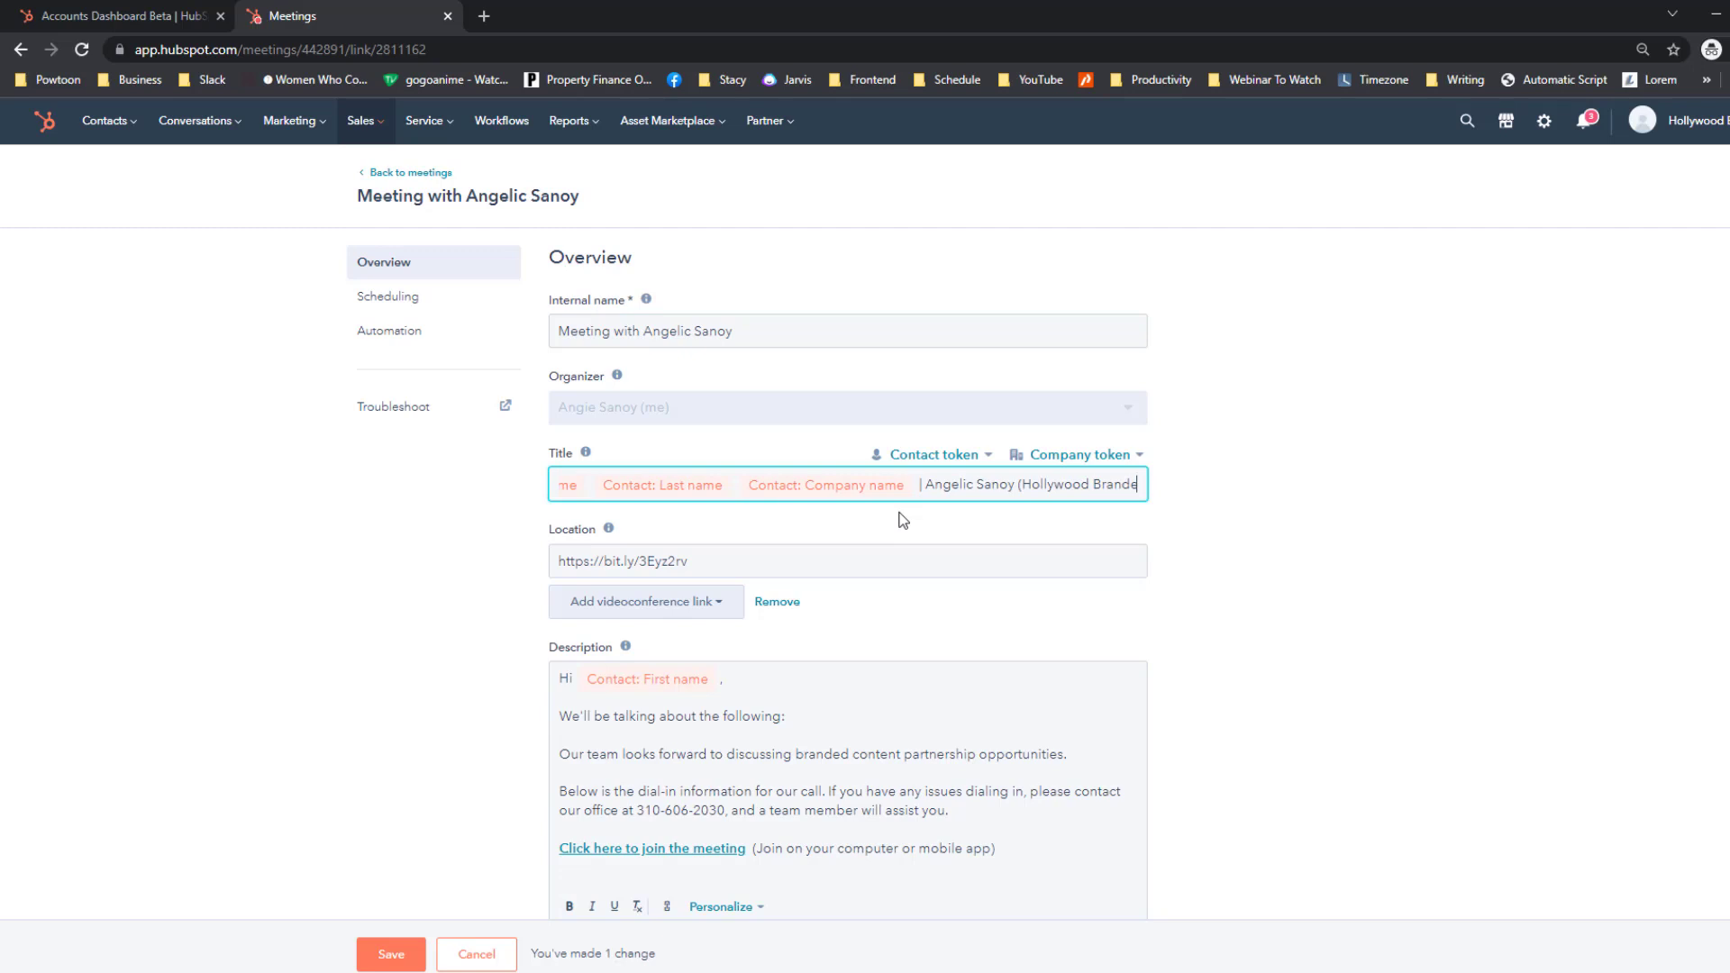
{"action": "left_click", "coordinate": [946, 607]}
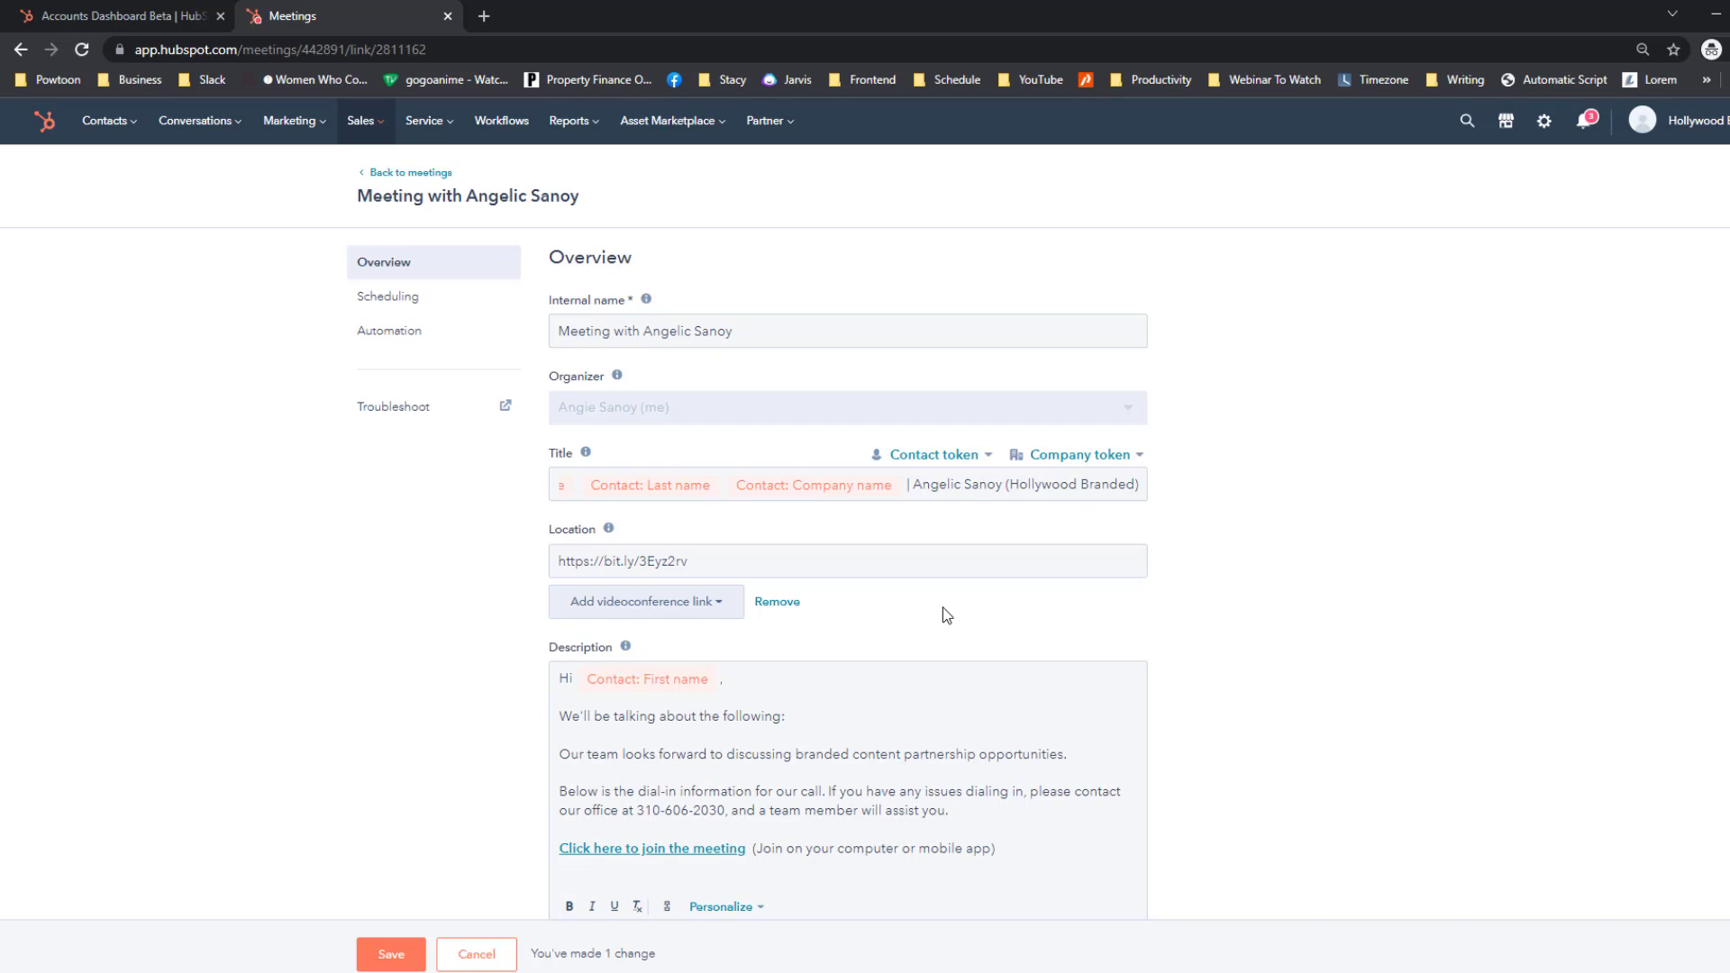
Search Connected apps for 'outlook' and open the Outlook Calendar app's actions.
{"action": "left_click", "coordinate": [736, 560]}
{"action": "key", "text": "ctrl+a"}
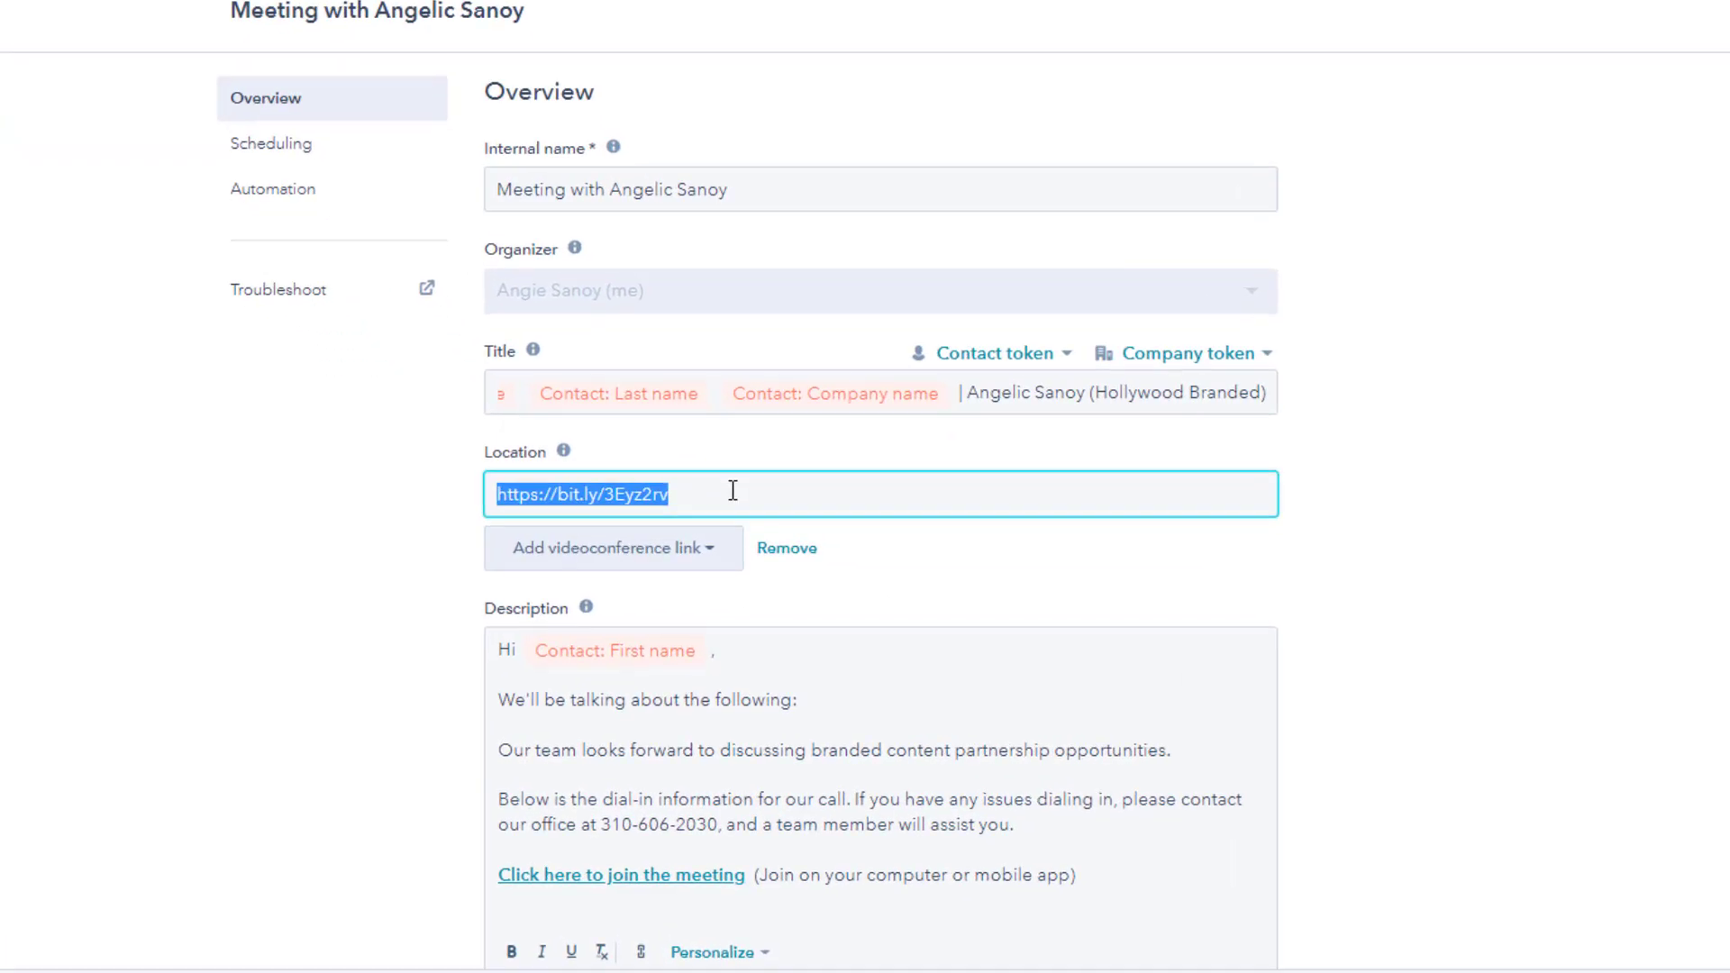
{"action": "left_click", "coordinate": [724, 553]}
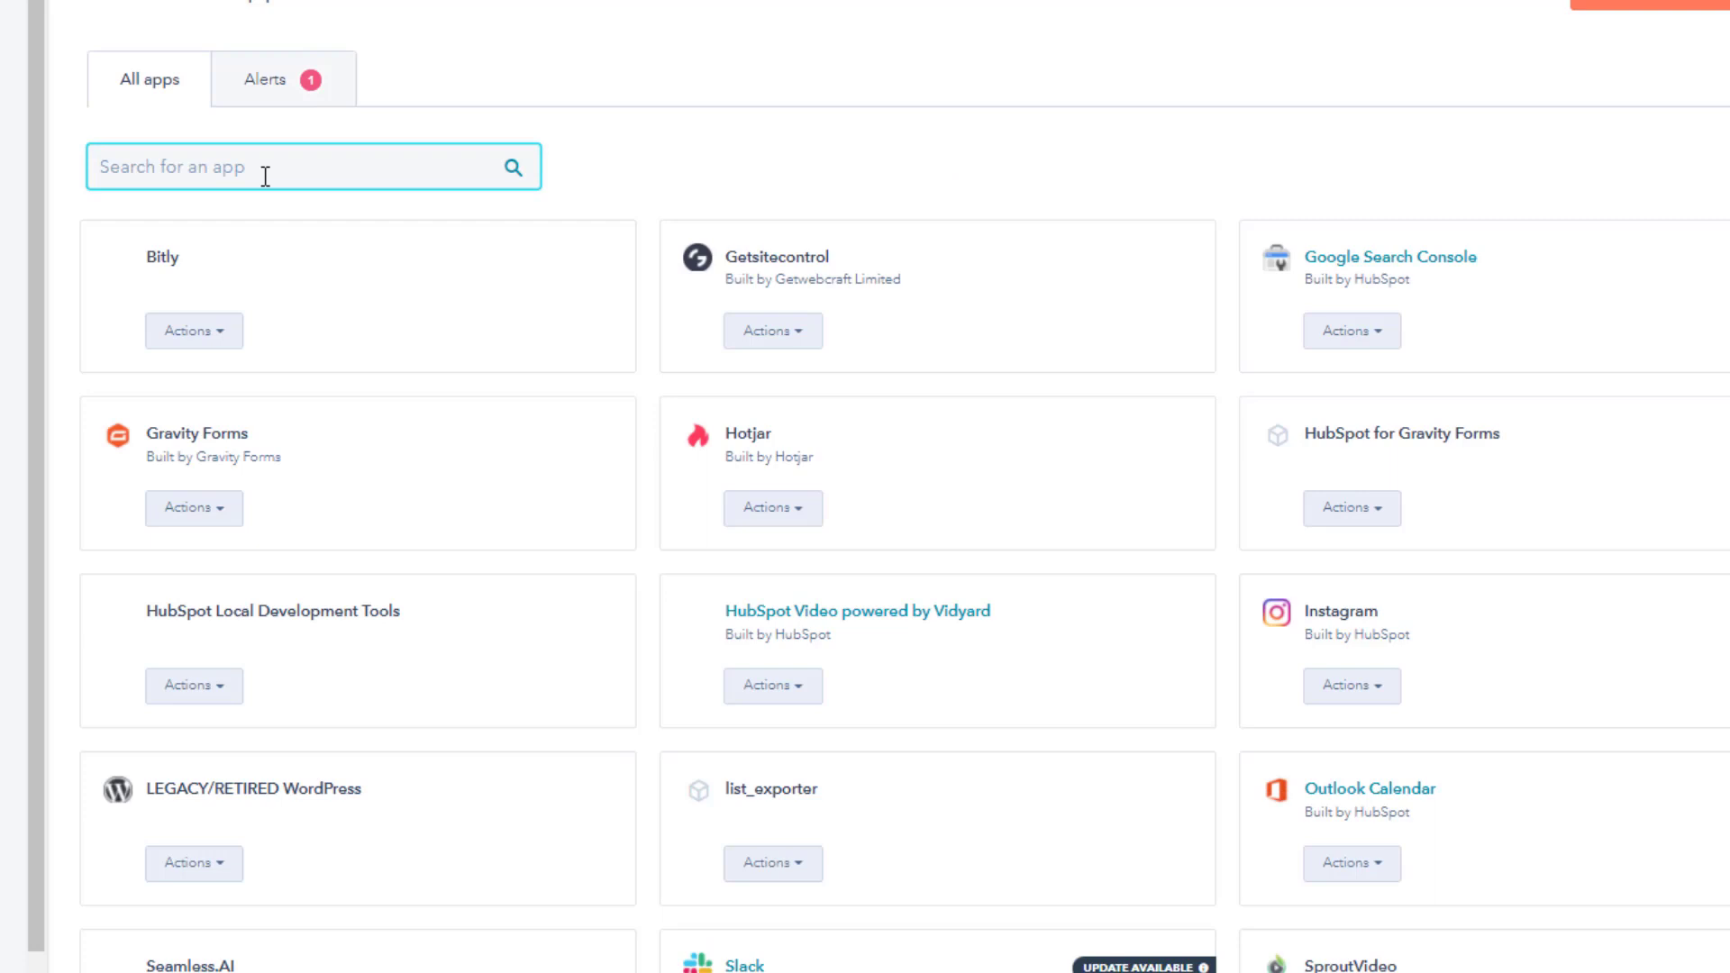
{"action": "type", "text": "outlook"}
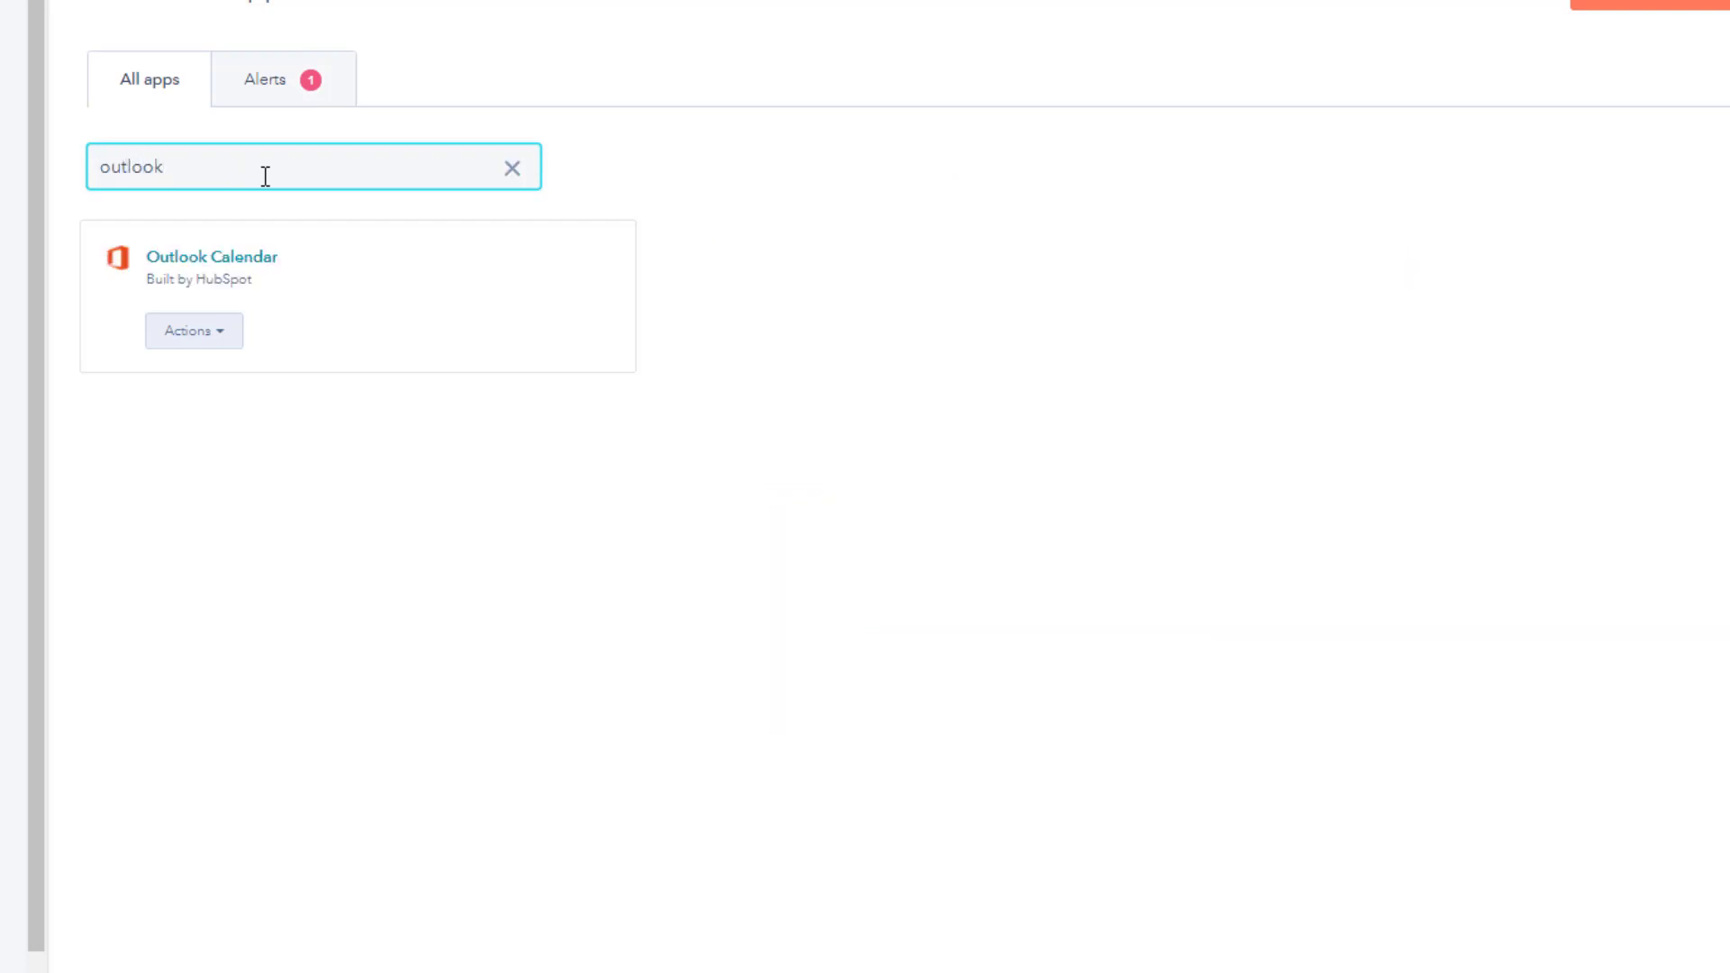
{"action": "left_click", "coordinate": [220, 335]}
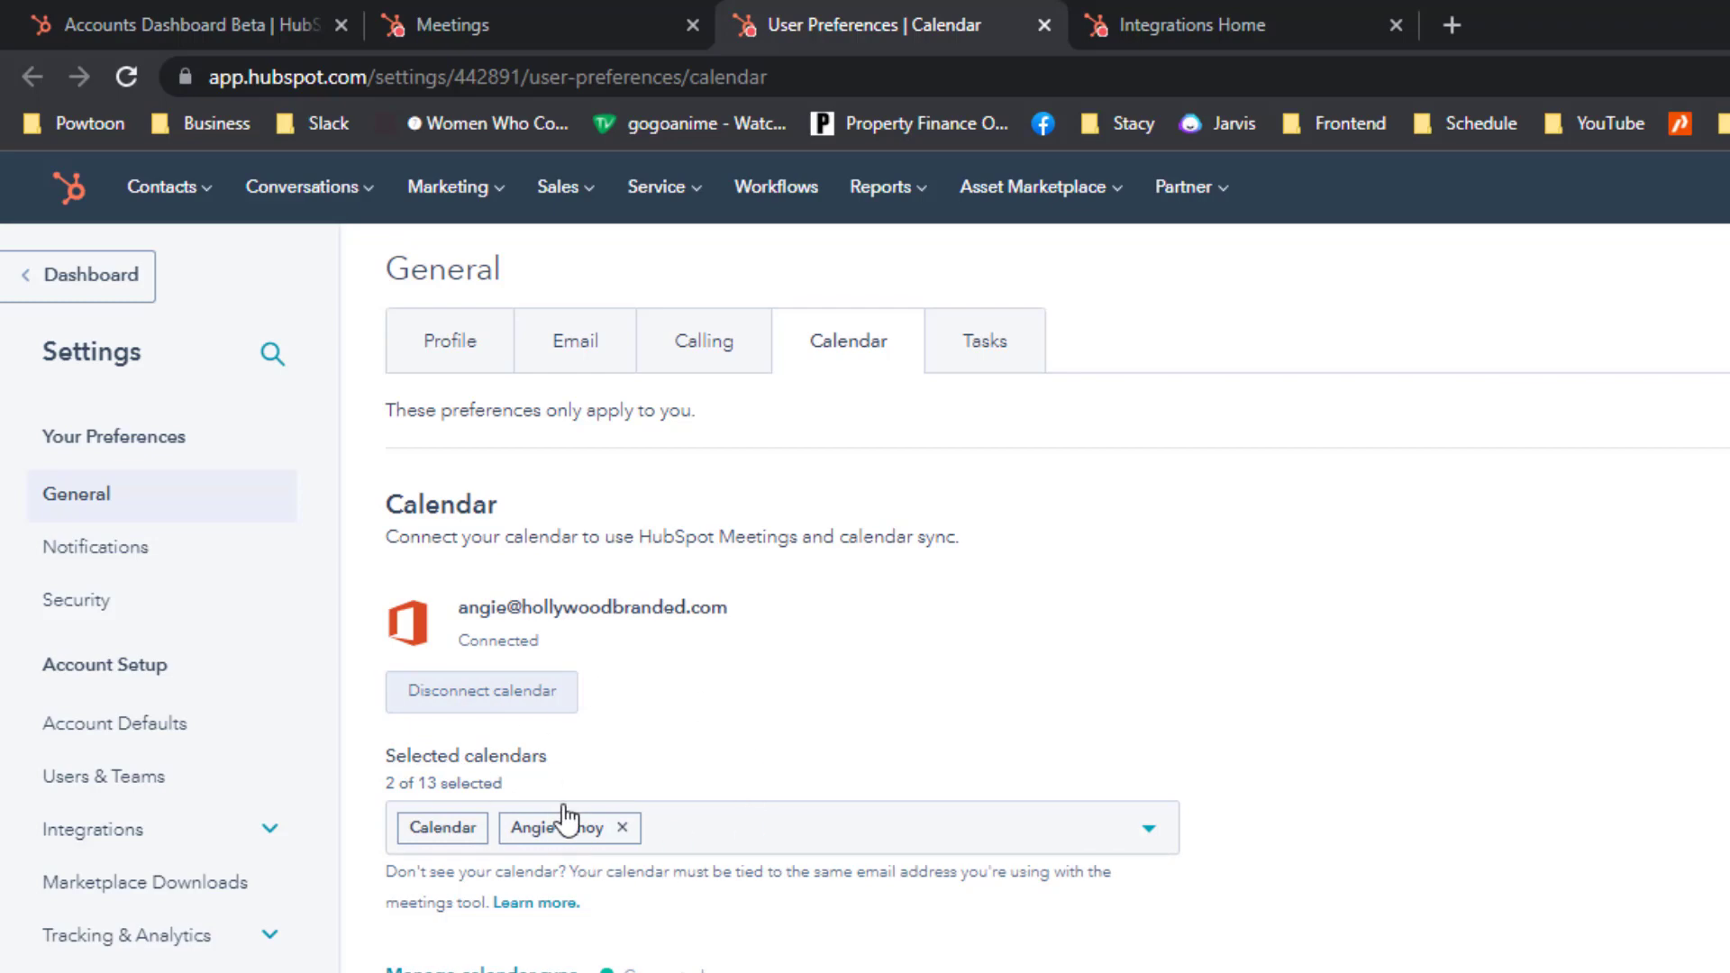
{"action": "left_click", "coordinate": [743, 831]}
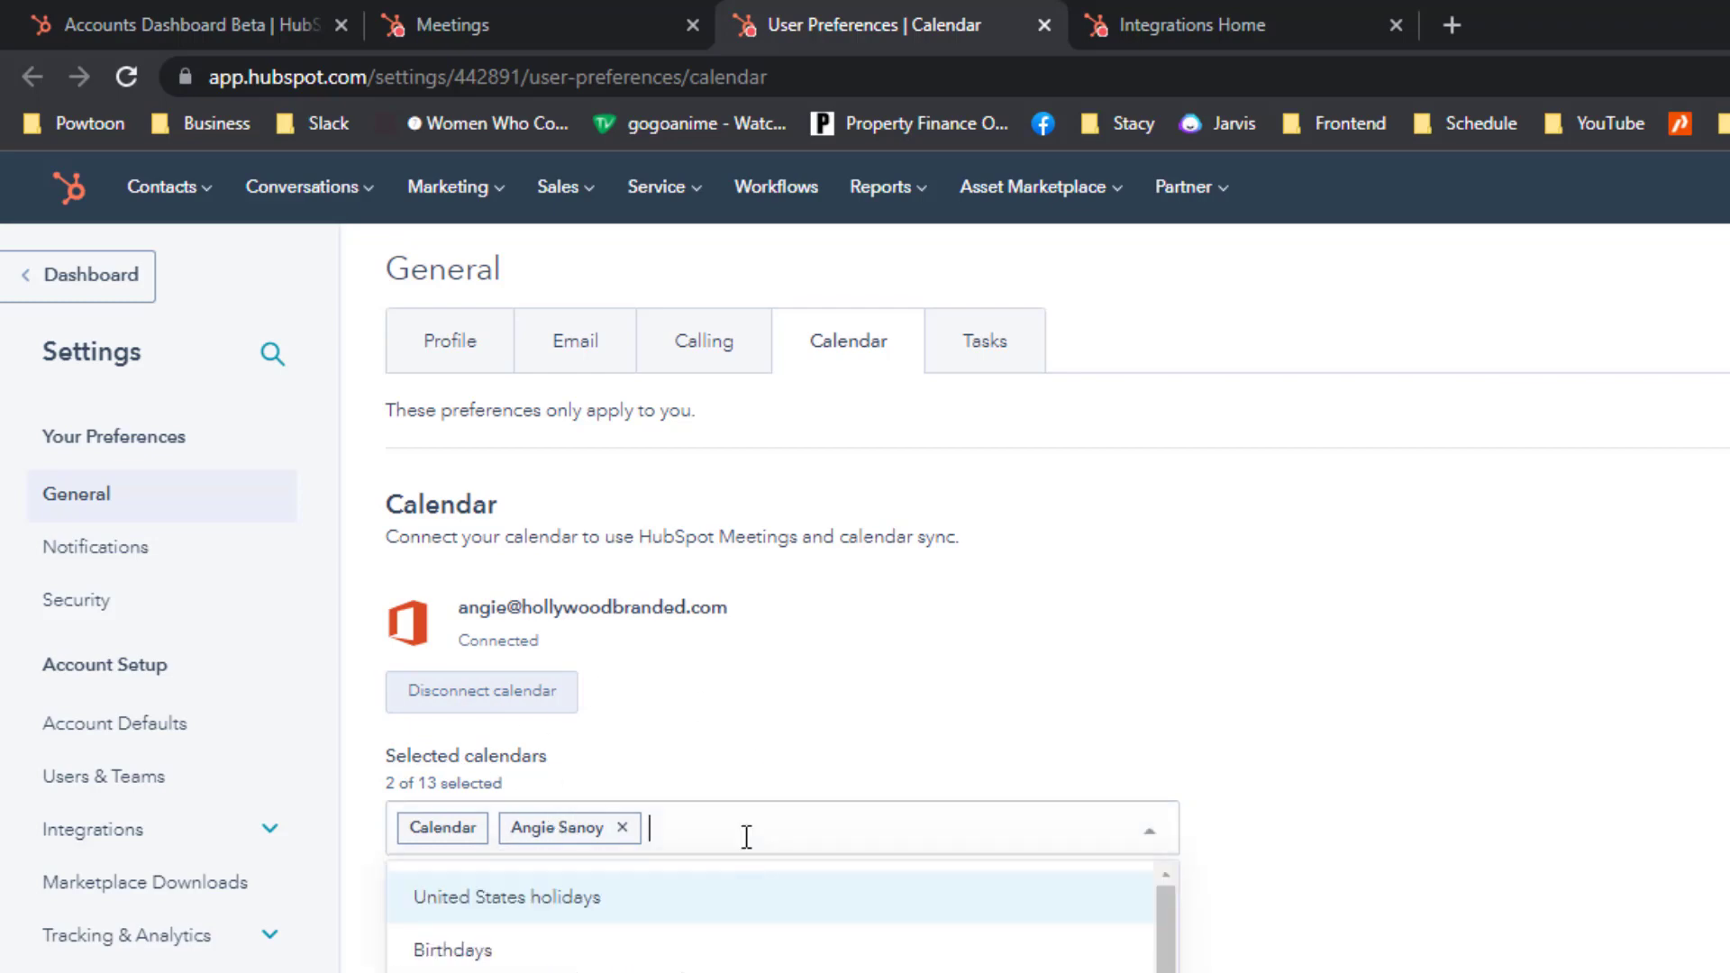
{"action": "scroll", "coordinate": [730, 955], "scroll_direction": "down", "scroll_amount": 3}
{"action": "scroll", "coordinate": [730, 955], "scroll_direction": "up", "scroll_amount": 3}
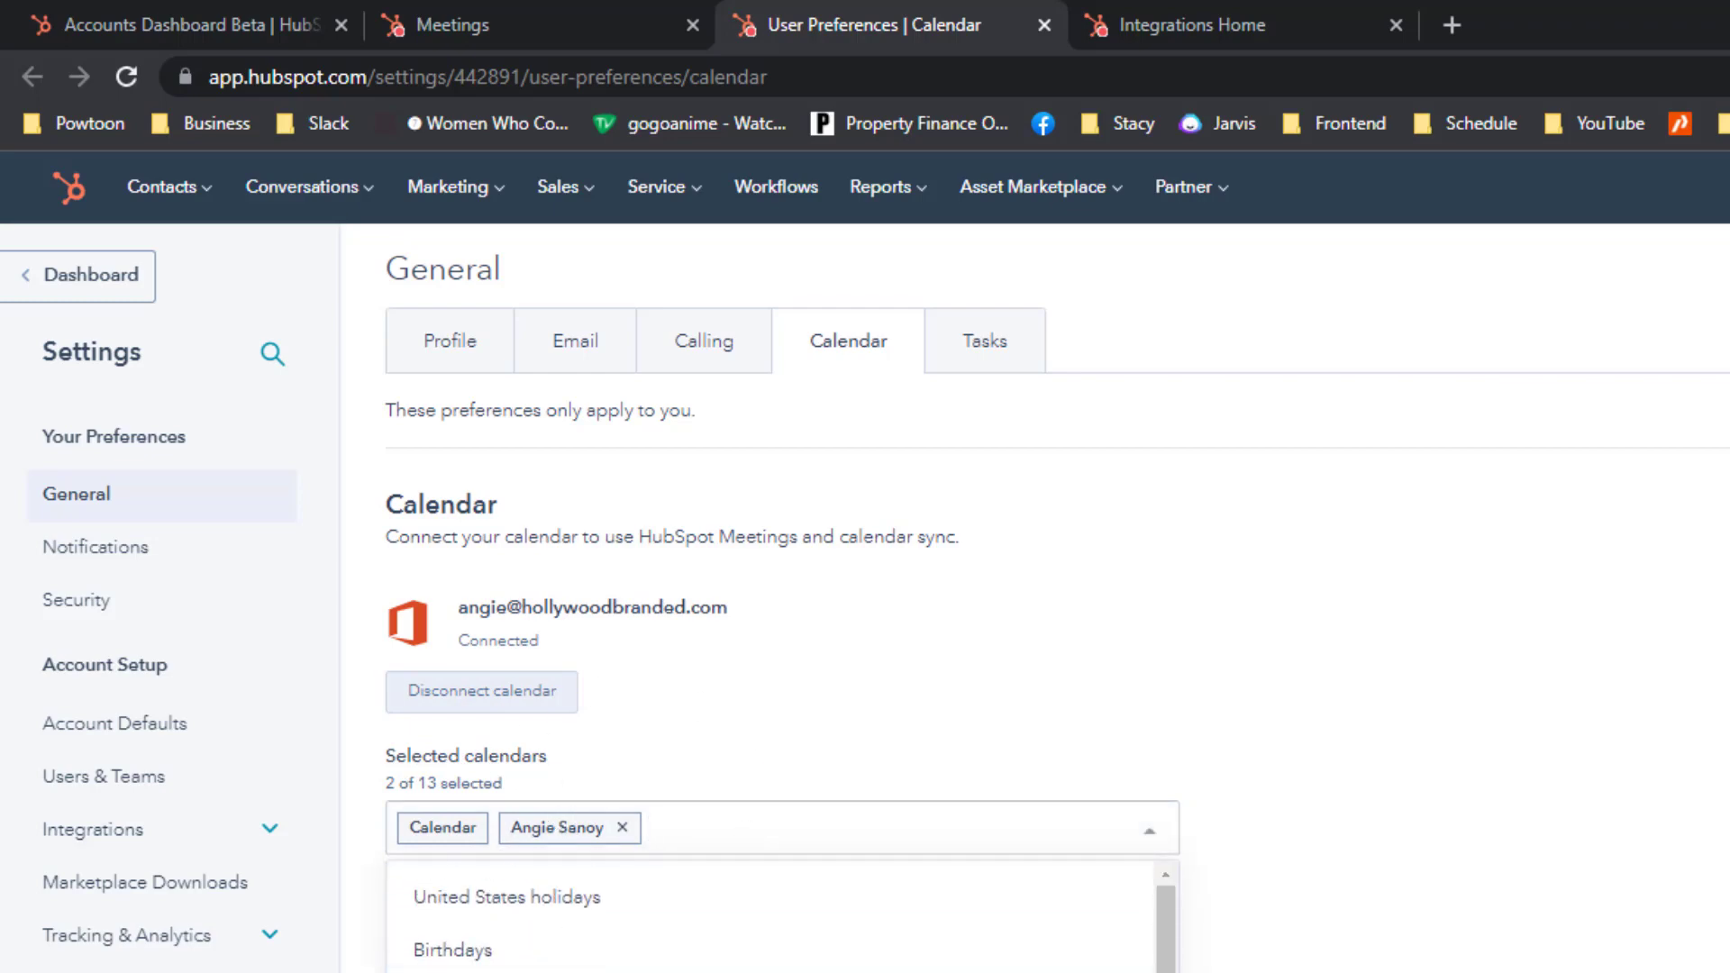
{"action": "left_click", "coordinate": [798, 773]}
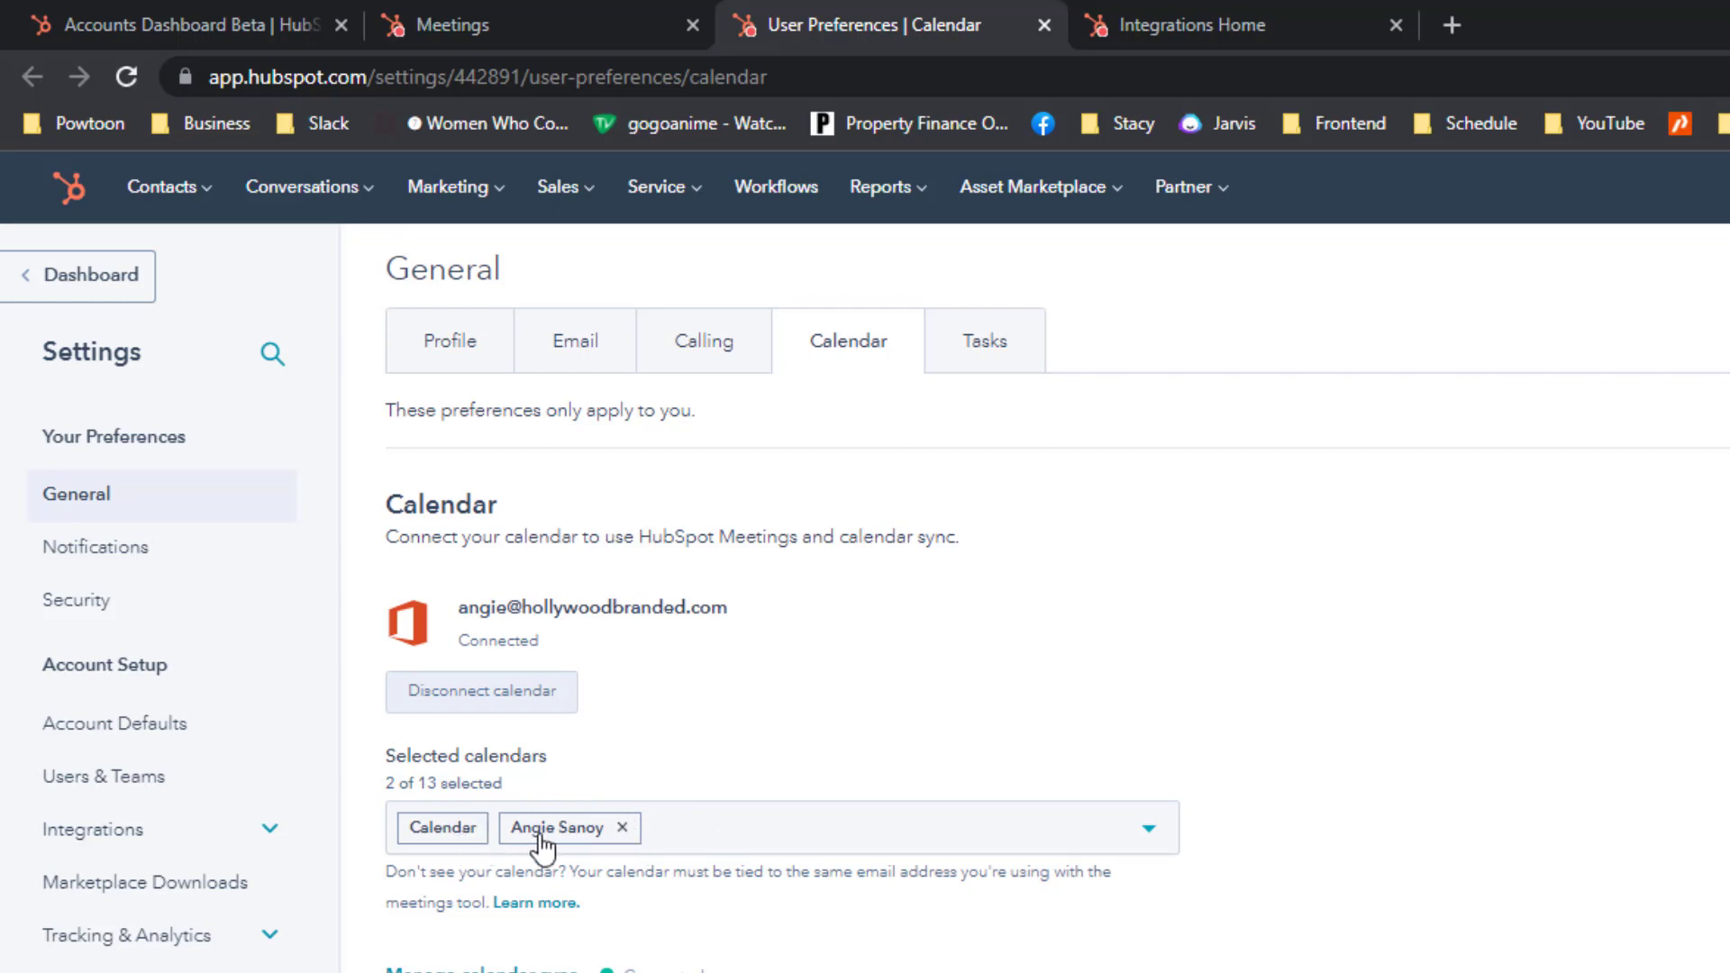
{"action": "scroll", "coordinate": [997, 839], "scroll_direction": "down", "scroll_amount": 3}
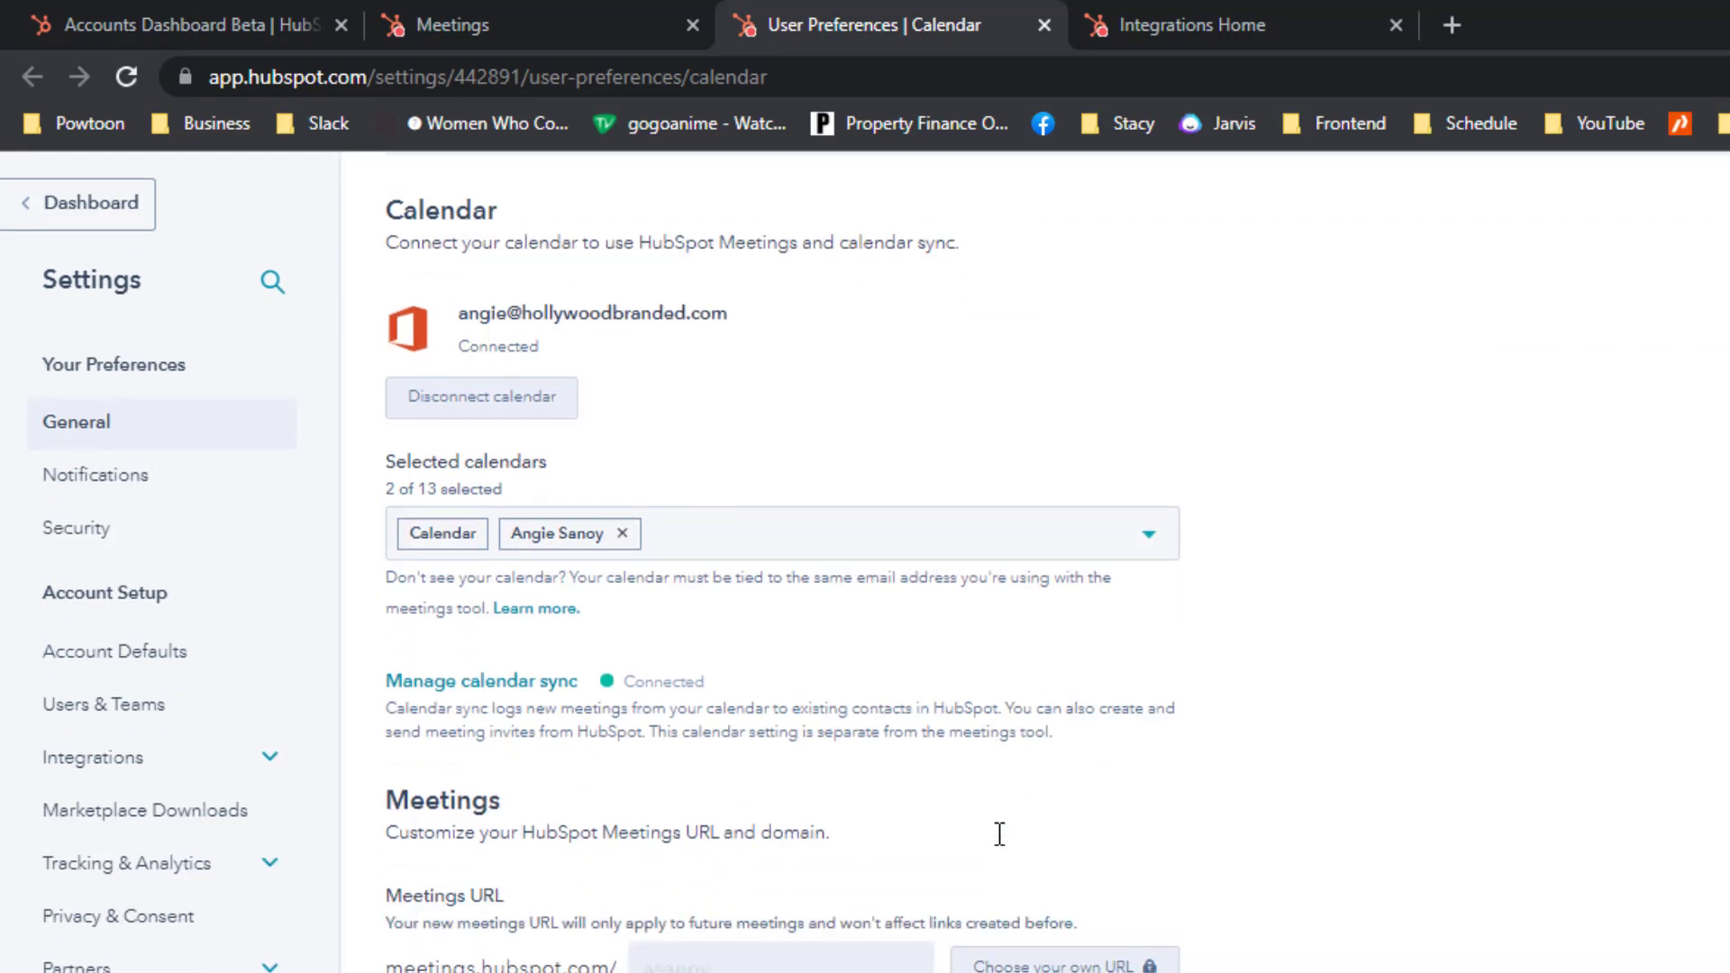
{"action": "scroll", "coordinate": [996, 838], "scroll_direction": "up", "scroll_amount": 3}
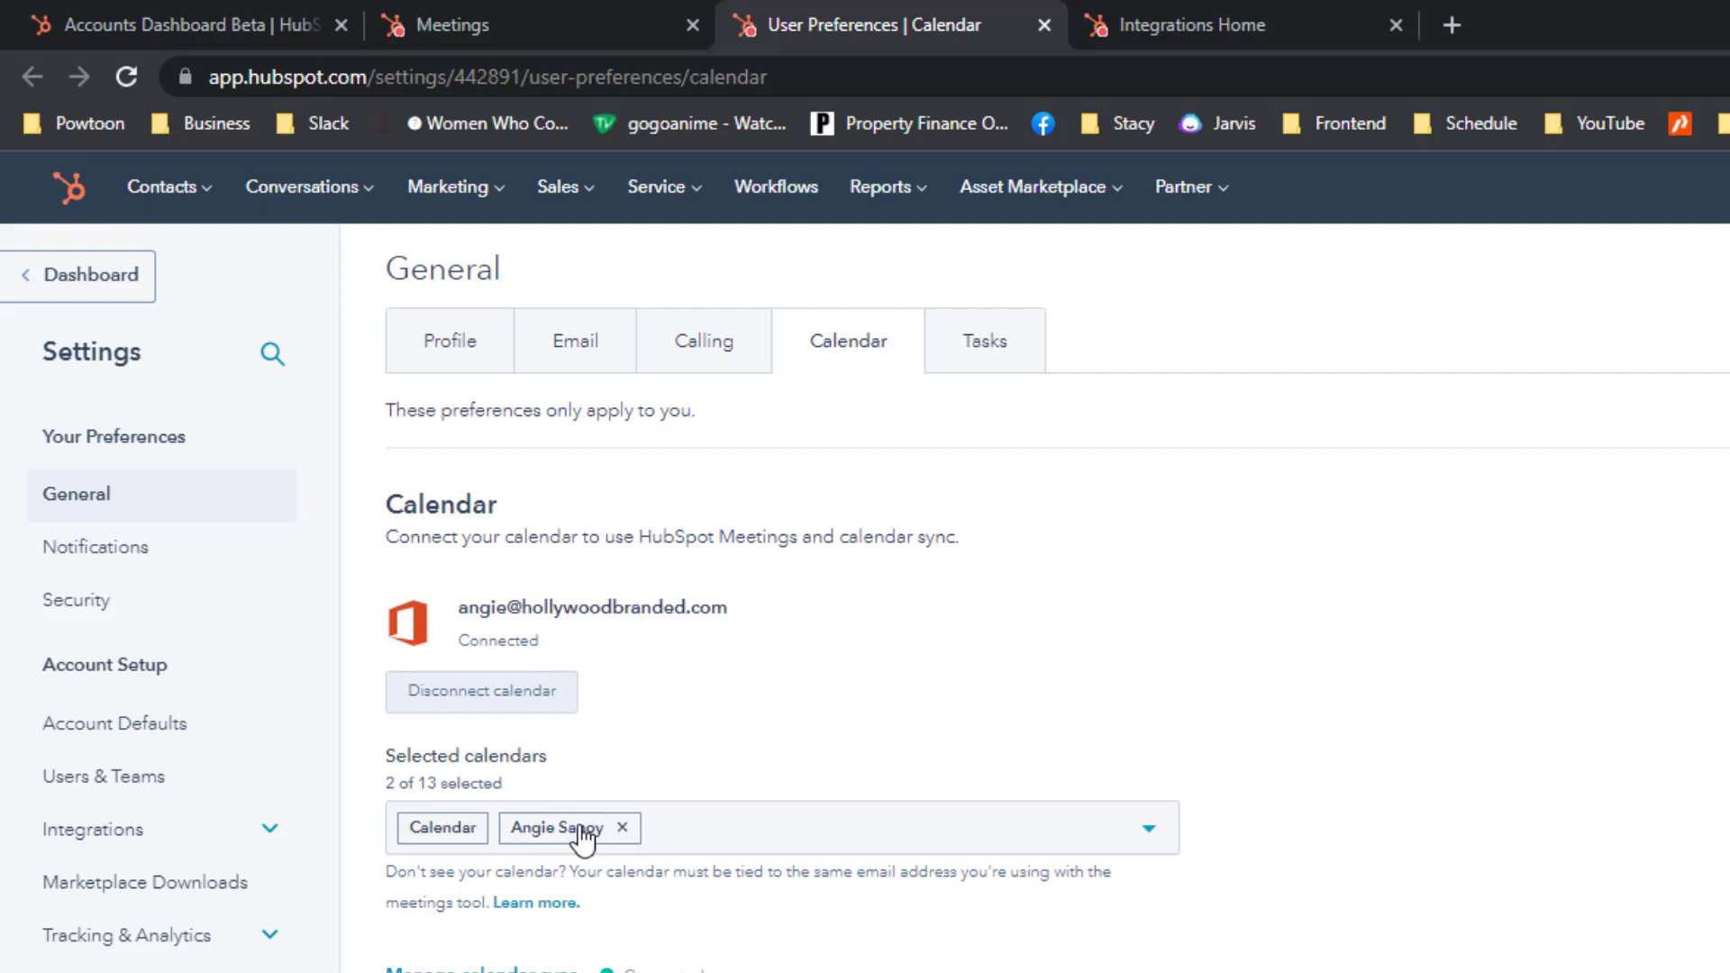
{"action": "scroll", "coordinate": [1037, 819], "scroll_direction": "down", "scroll_amount": 5}
{"action": "scroll", "coordinate": [1036, 811], "scroll_direction": "up", "scroll_amount": 5}
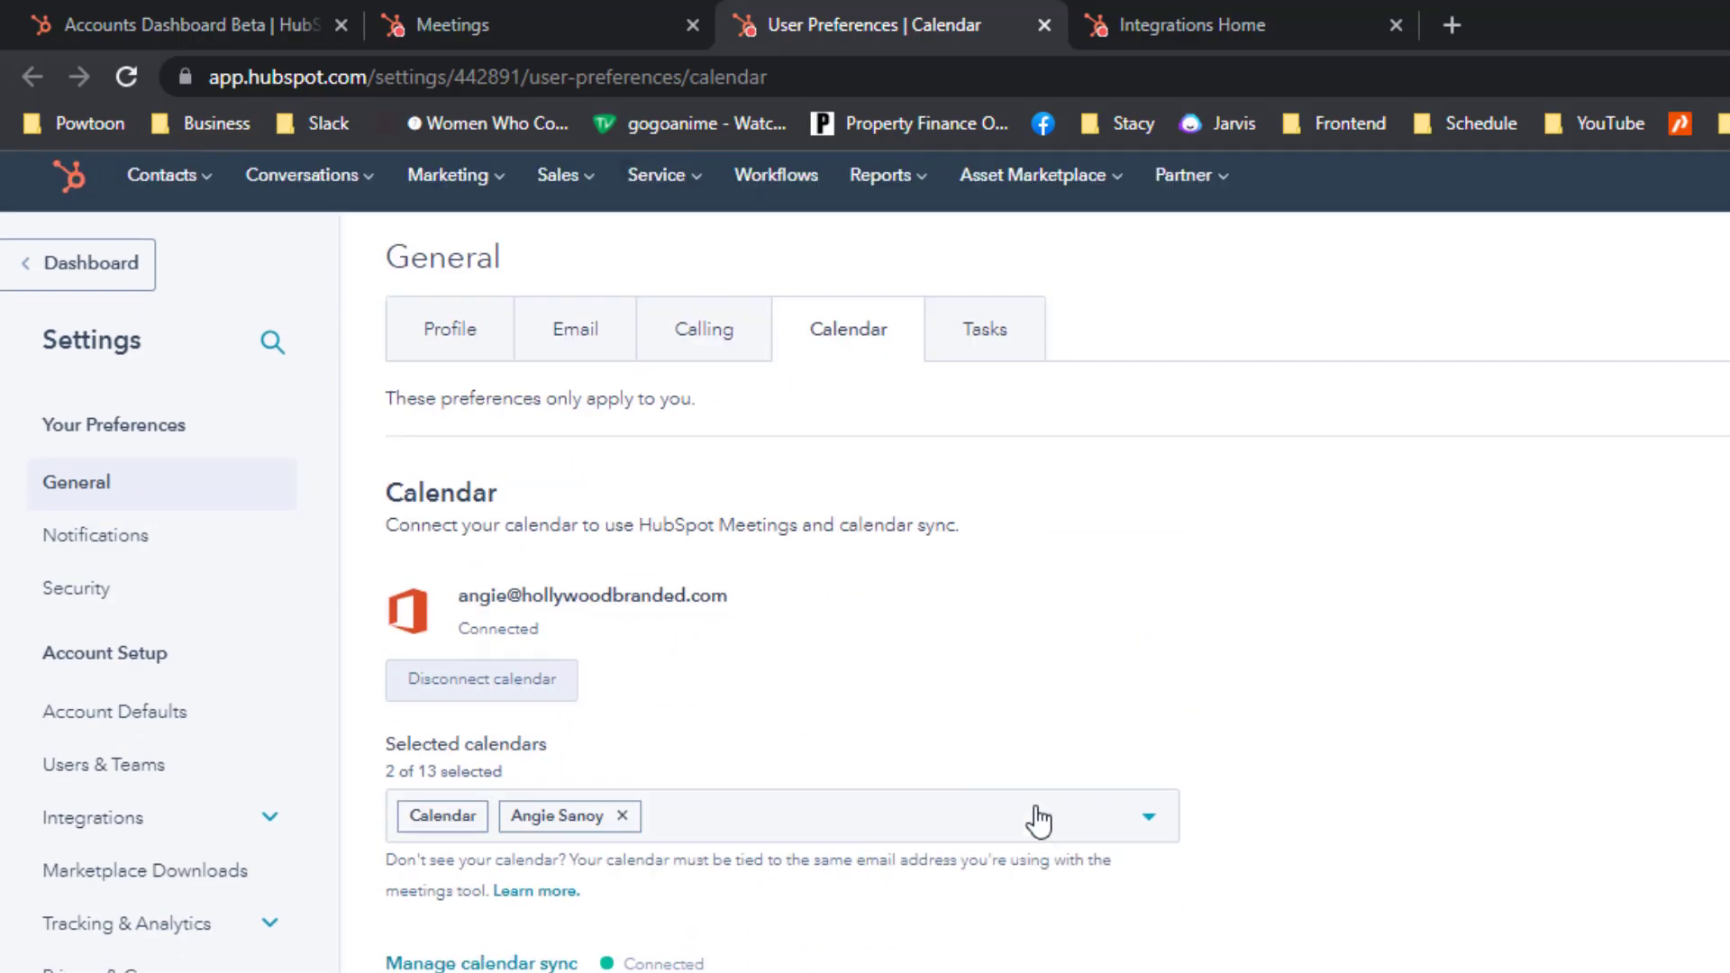
{"action": "scroll", "coordinate": [1036, 811], "scroll_direction": "down", "scroll_amount": 7}
{"action": "scroll", "coordinate": [1036, 815], "scroll_direction": "up", "scroll_amount": 7}
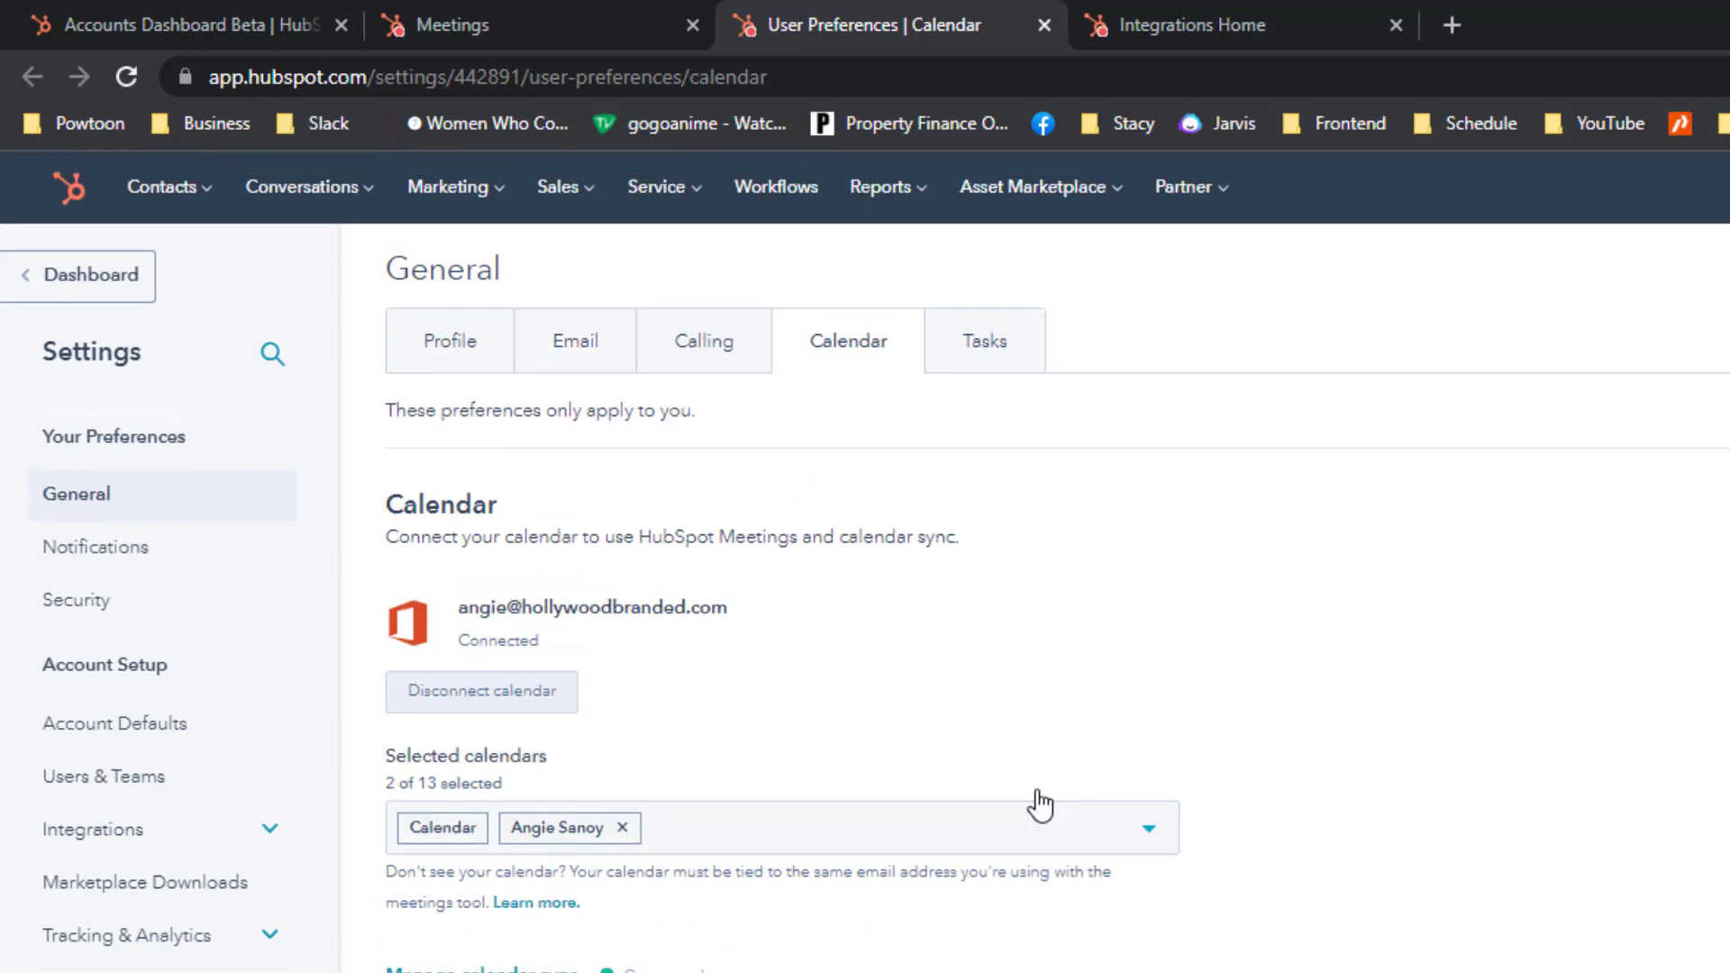
Close the calendar preferences tab and select the Location link in the meeting editor.
{"action": "left_click", "coordinate": [1044, 24]}
{"action": "left_click", "coordinate": [585, 25]}
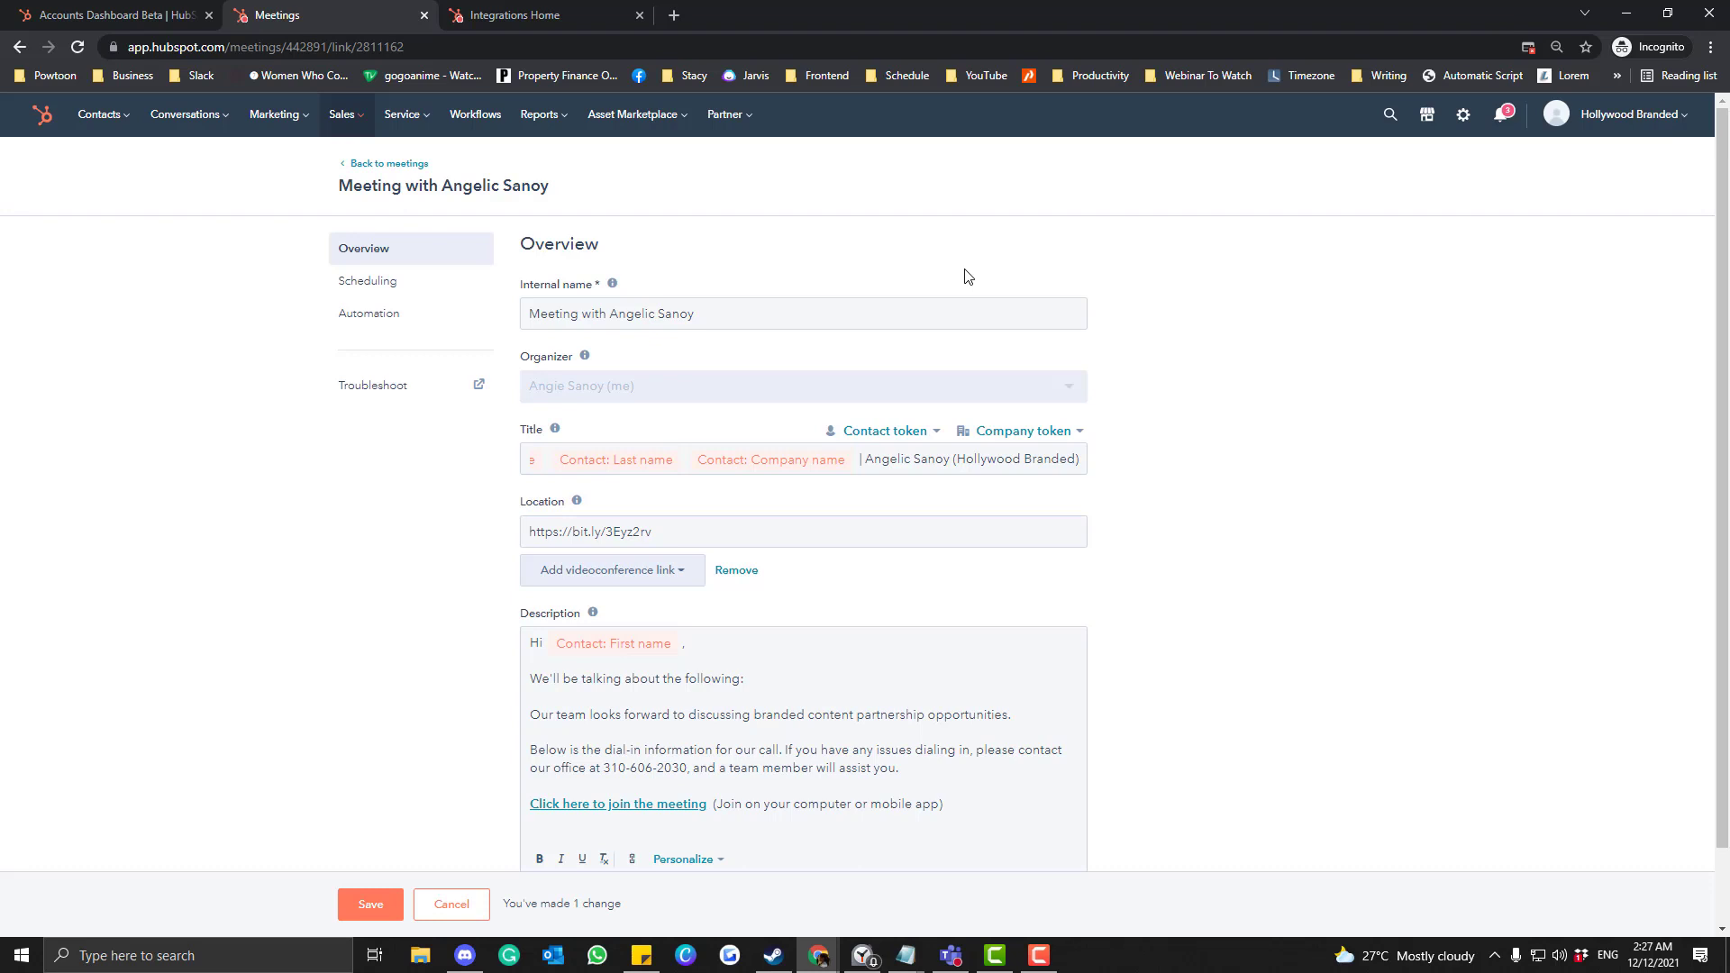
{"action": "triple_click", "coordinate": [665, 532]}
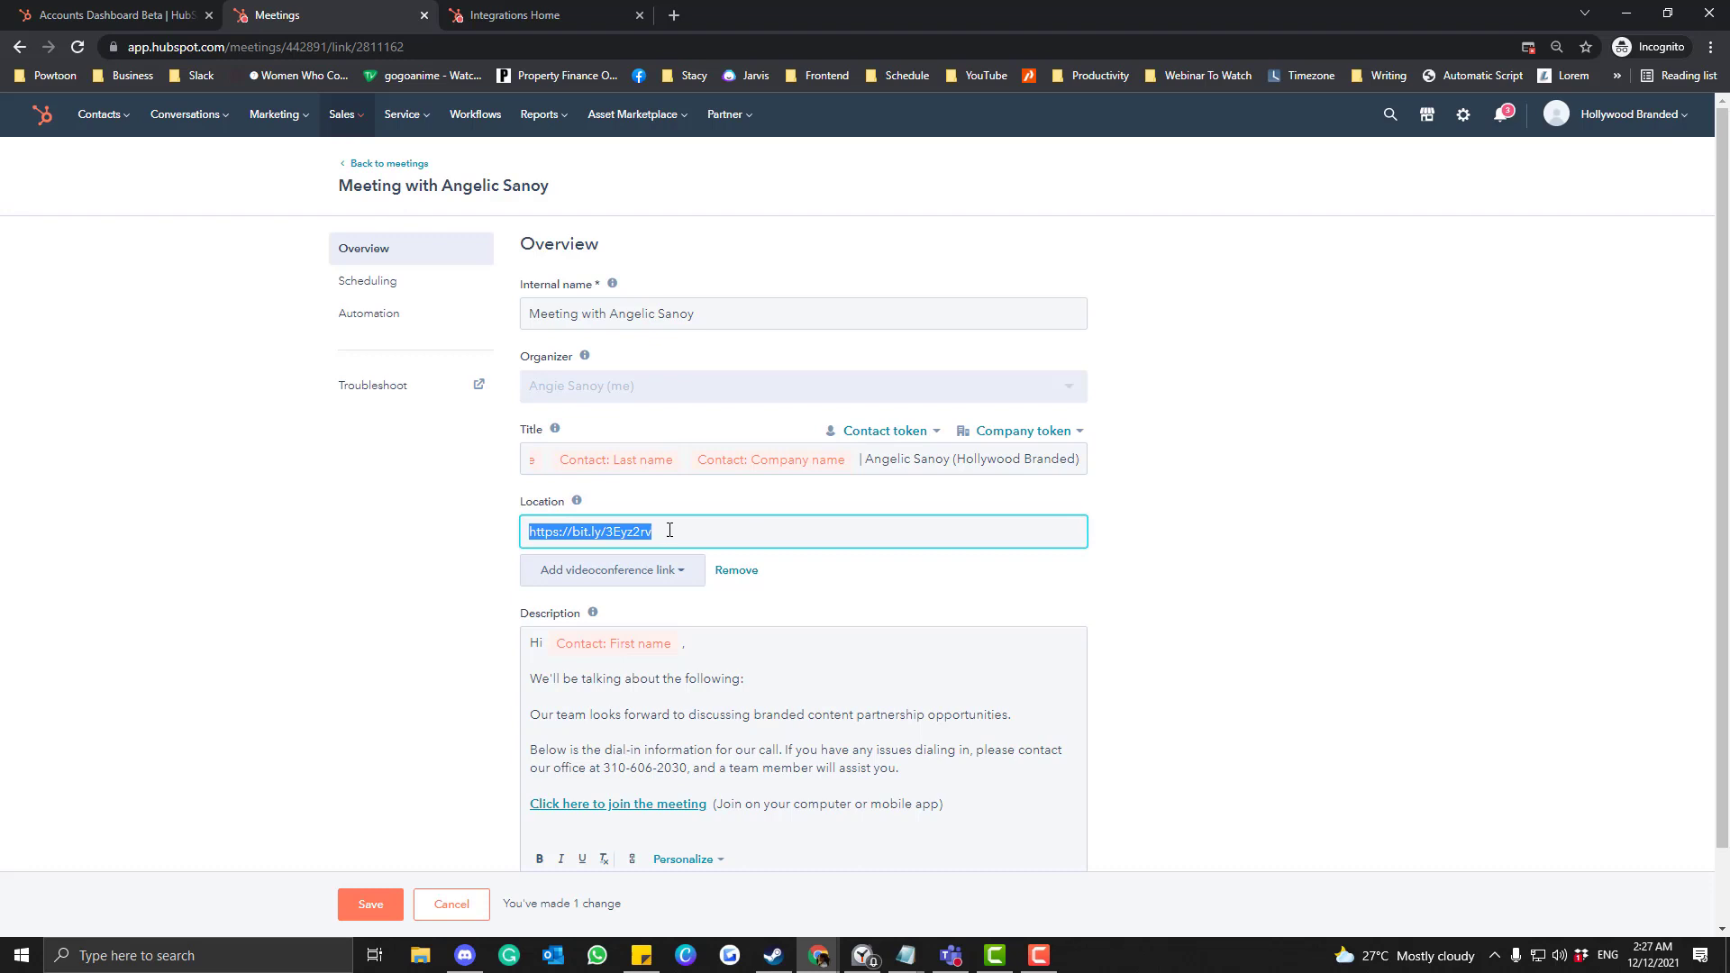
{"action": "key", "text": "End"}
{"action": "left_click_drag", "start_coordinate": [707, 534], "coordinate": [478, 543]}
{"action": "left_click", "coordinate": [213, 953]}
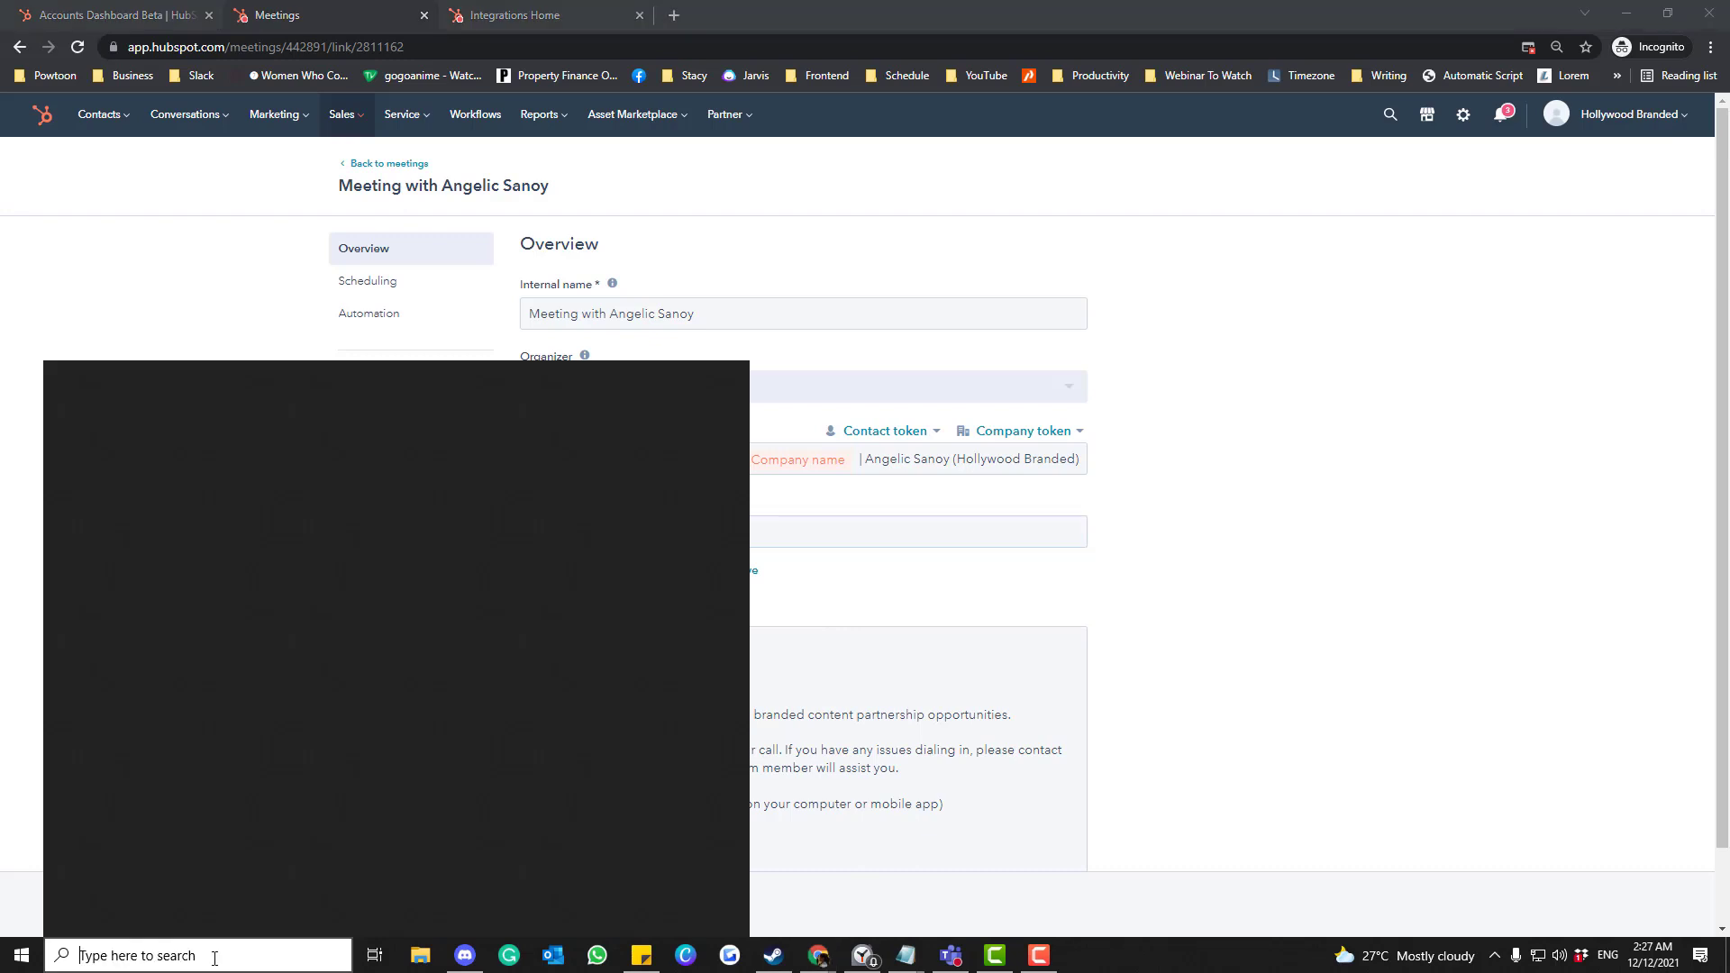
Start a Teams Meet now meeting named for the Hollywood Branded call and get its shareable link.
{"action": "left_click", "coordinate": [961, 962]}
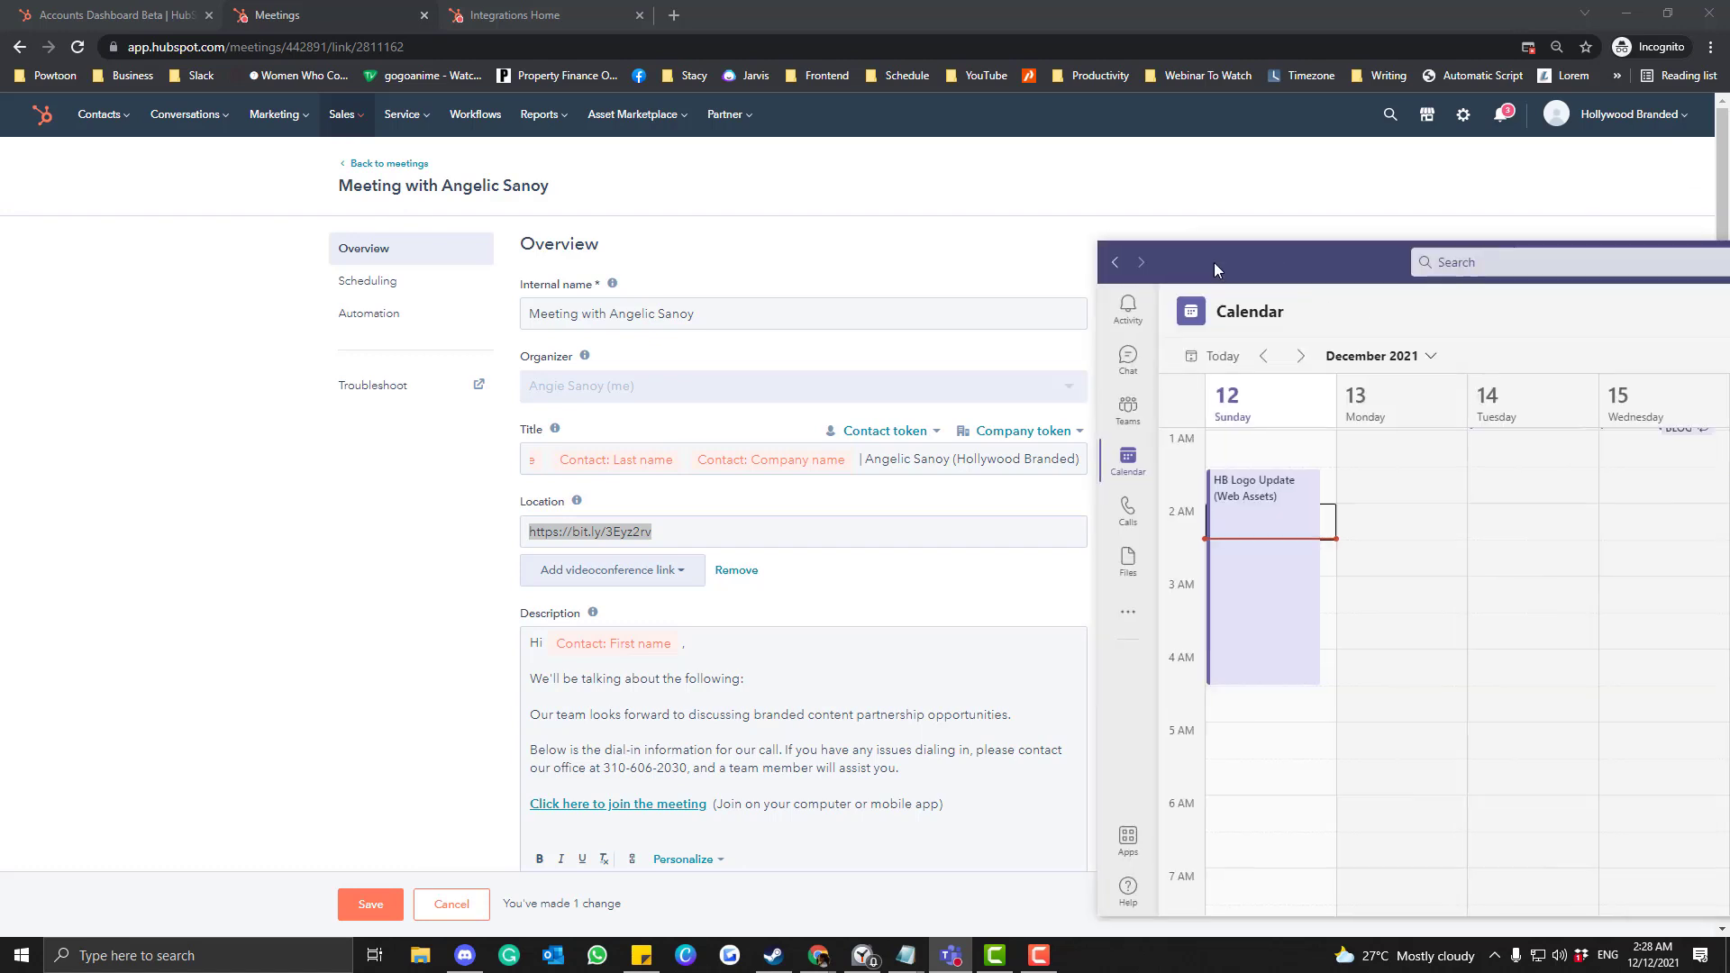
{"action": "left_click_drag", "start_coordinate": [1240, 254], "coordinate": [665, 139]}
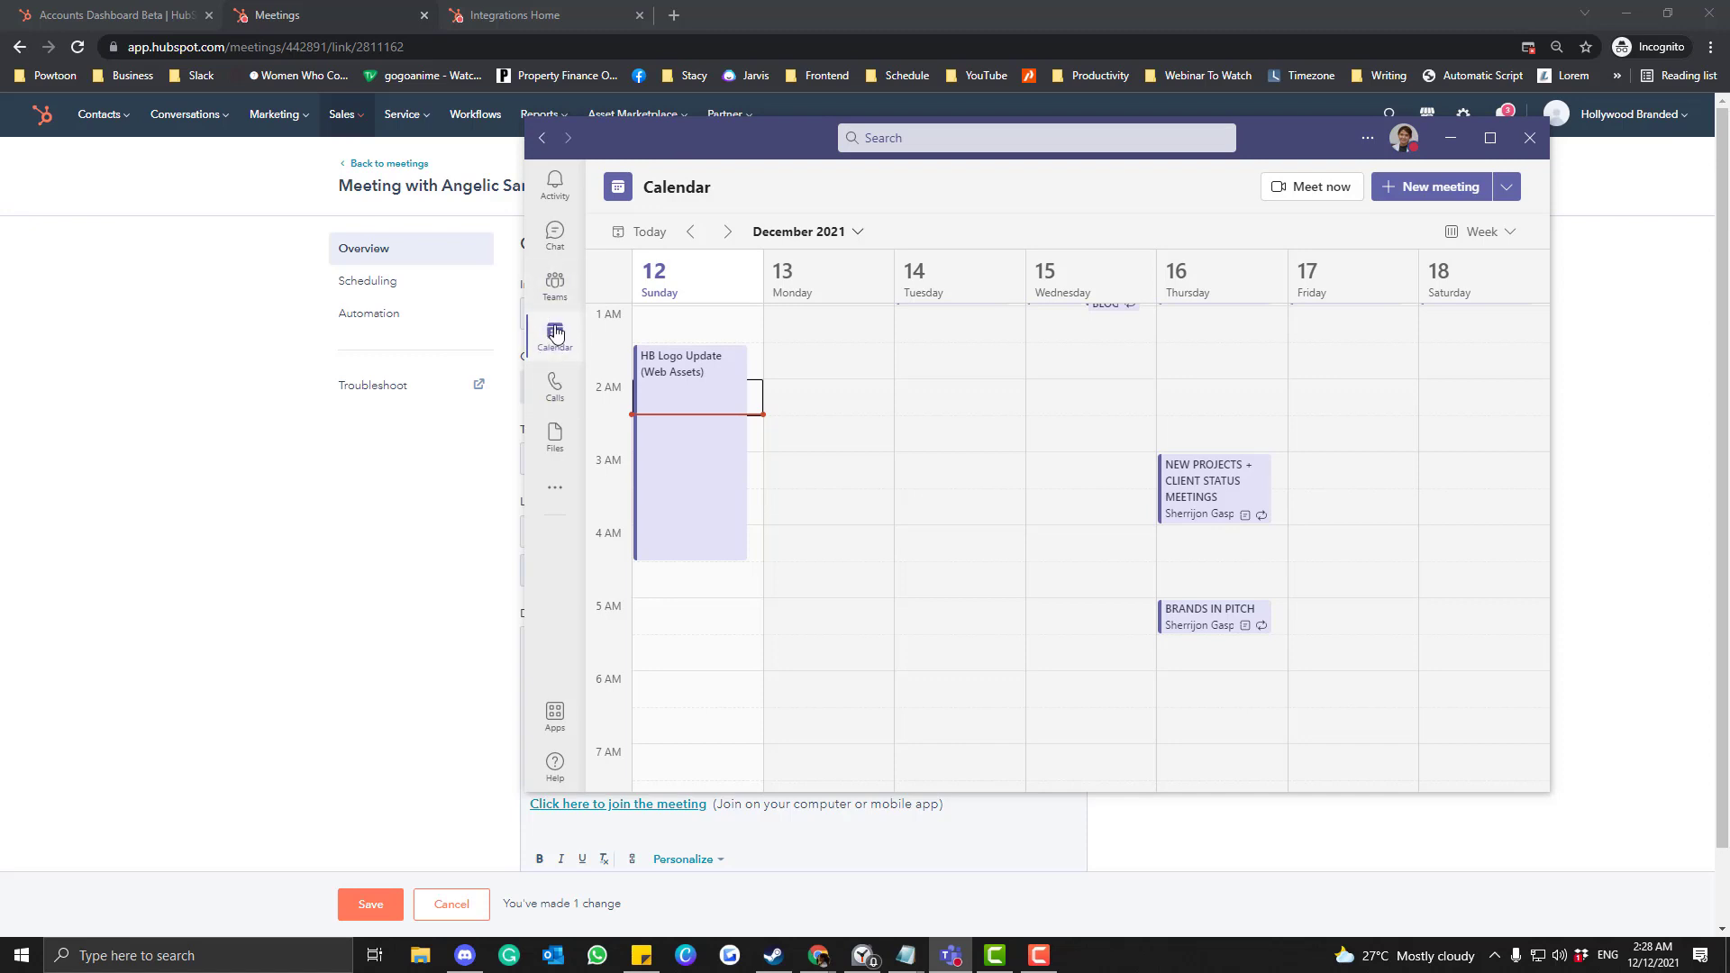
{"action": "left_click", "coordinate": [1320, 189]}
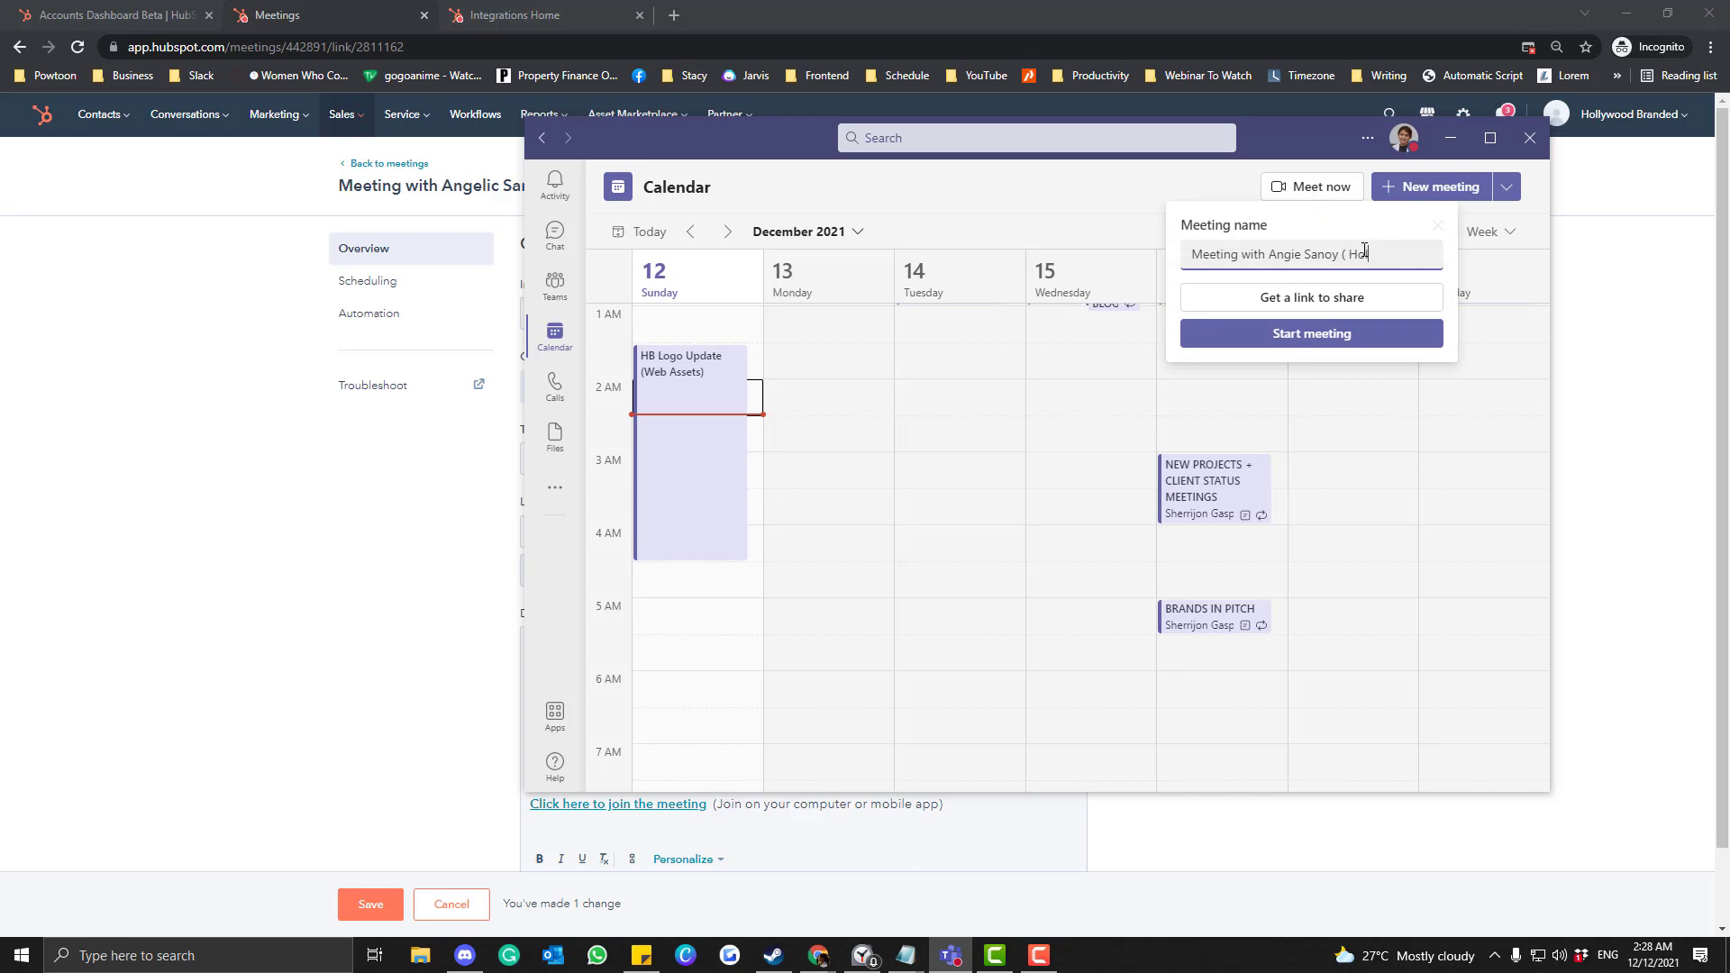
{"action": "type", "text": "Branded)"}
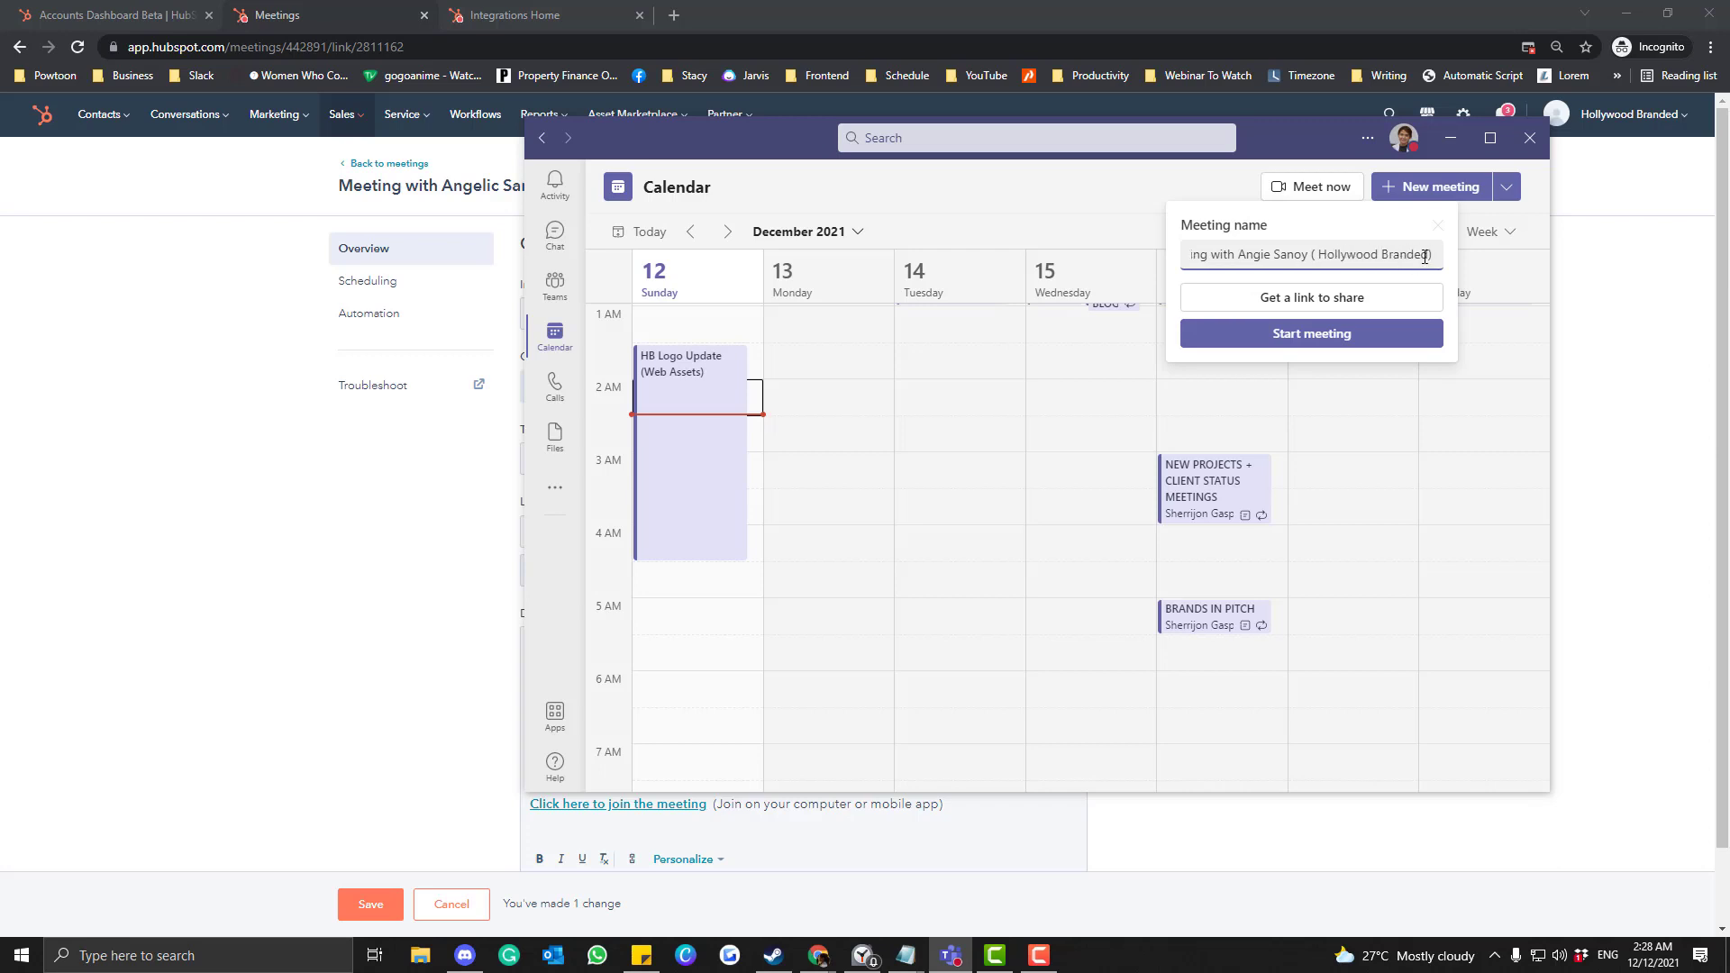
{"action": "left_click", "coordinate": [1318, 254]}
{"action": "left_click", "coordinate": [1336, 297]}
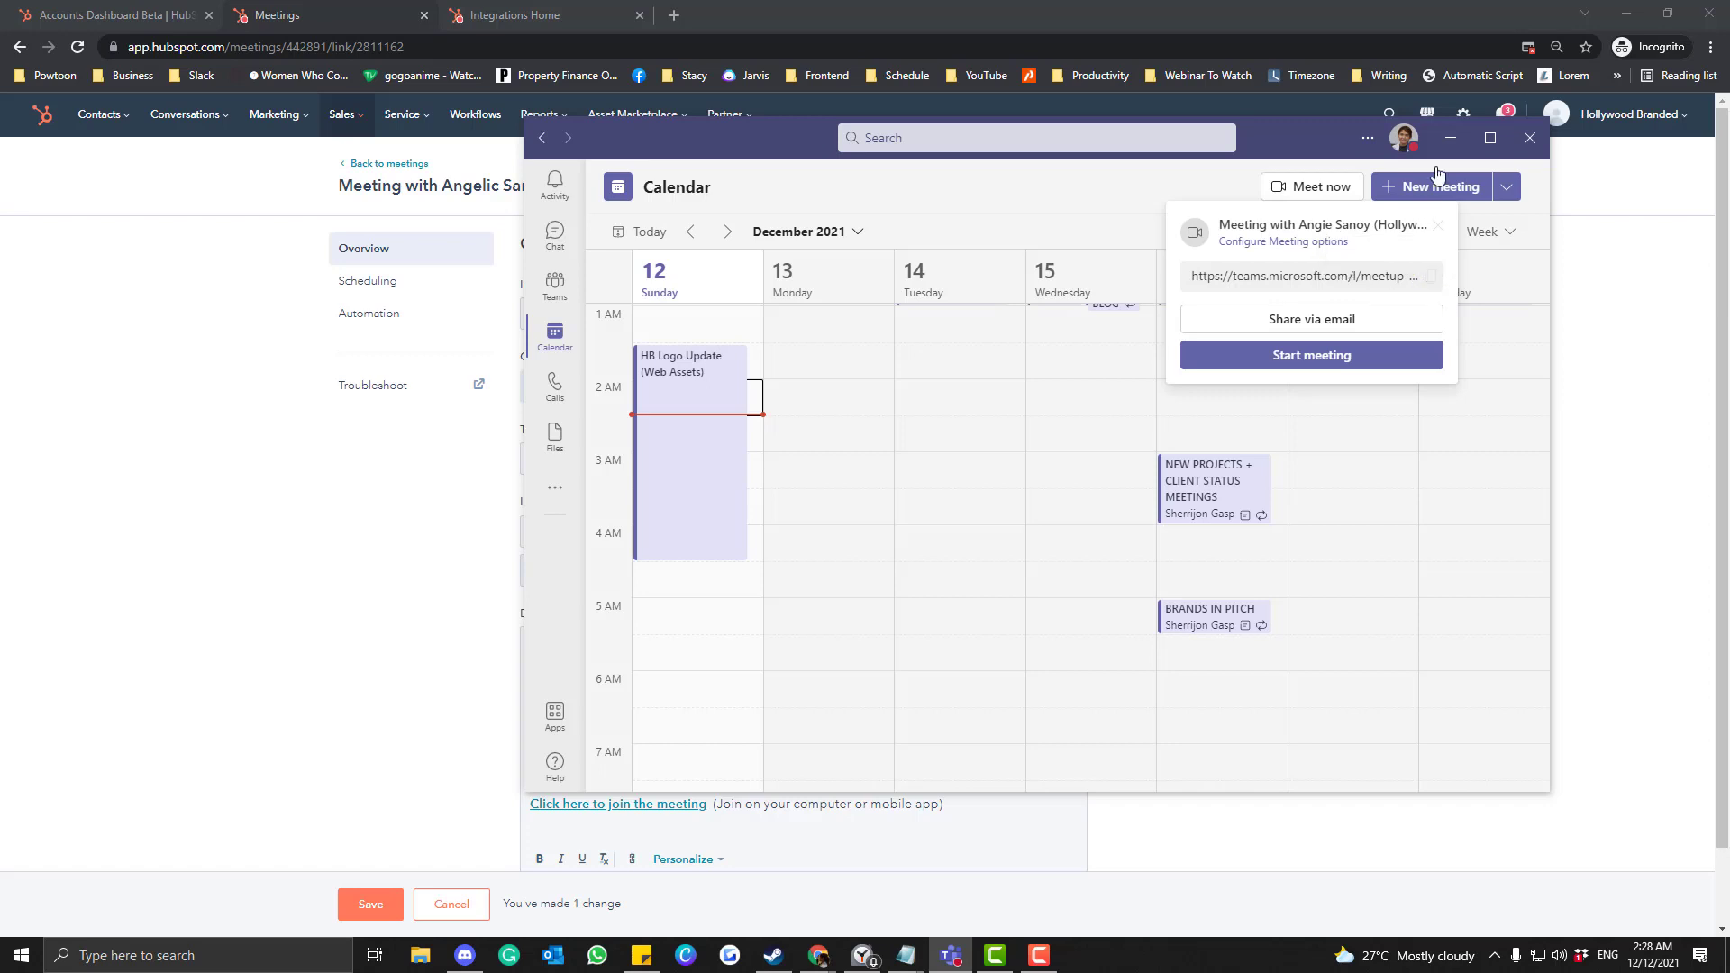
{"action": "left_click", "coordinate": [1450, 137]}
Open bit.ly in a new tab and paste the Teams meeting URL as a new link's long URL.
{"action": "left_click", "coordinate": [702, 545]}
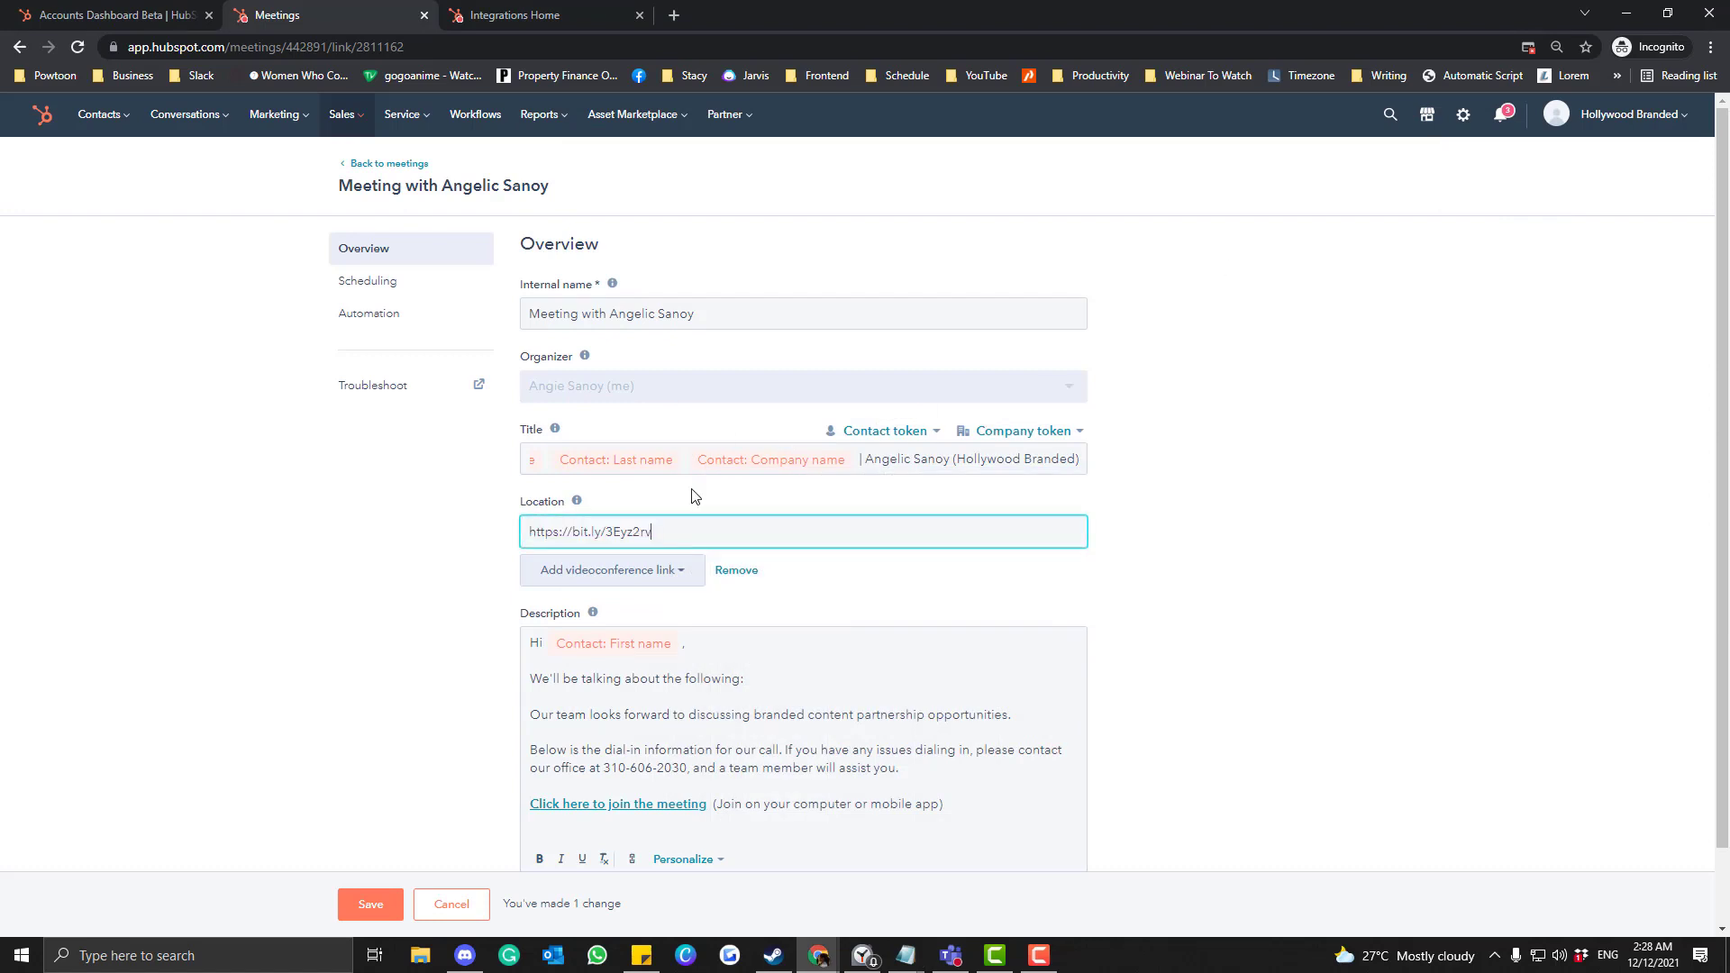
{"action": "left_click_drag", "start_coordinate": [707, 538], "coordinate": [369, 505]}
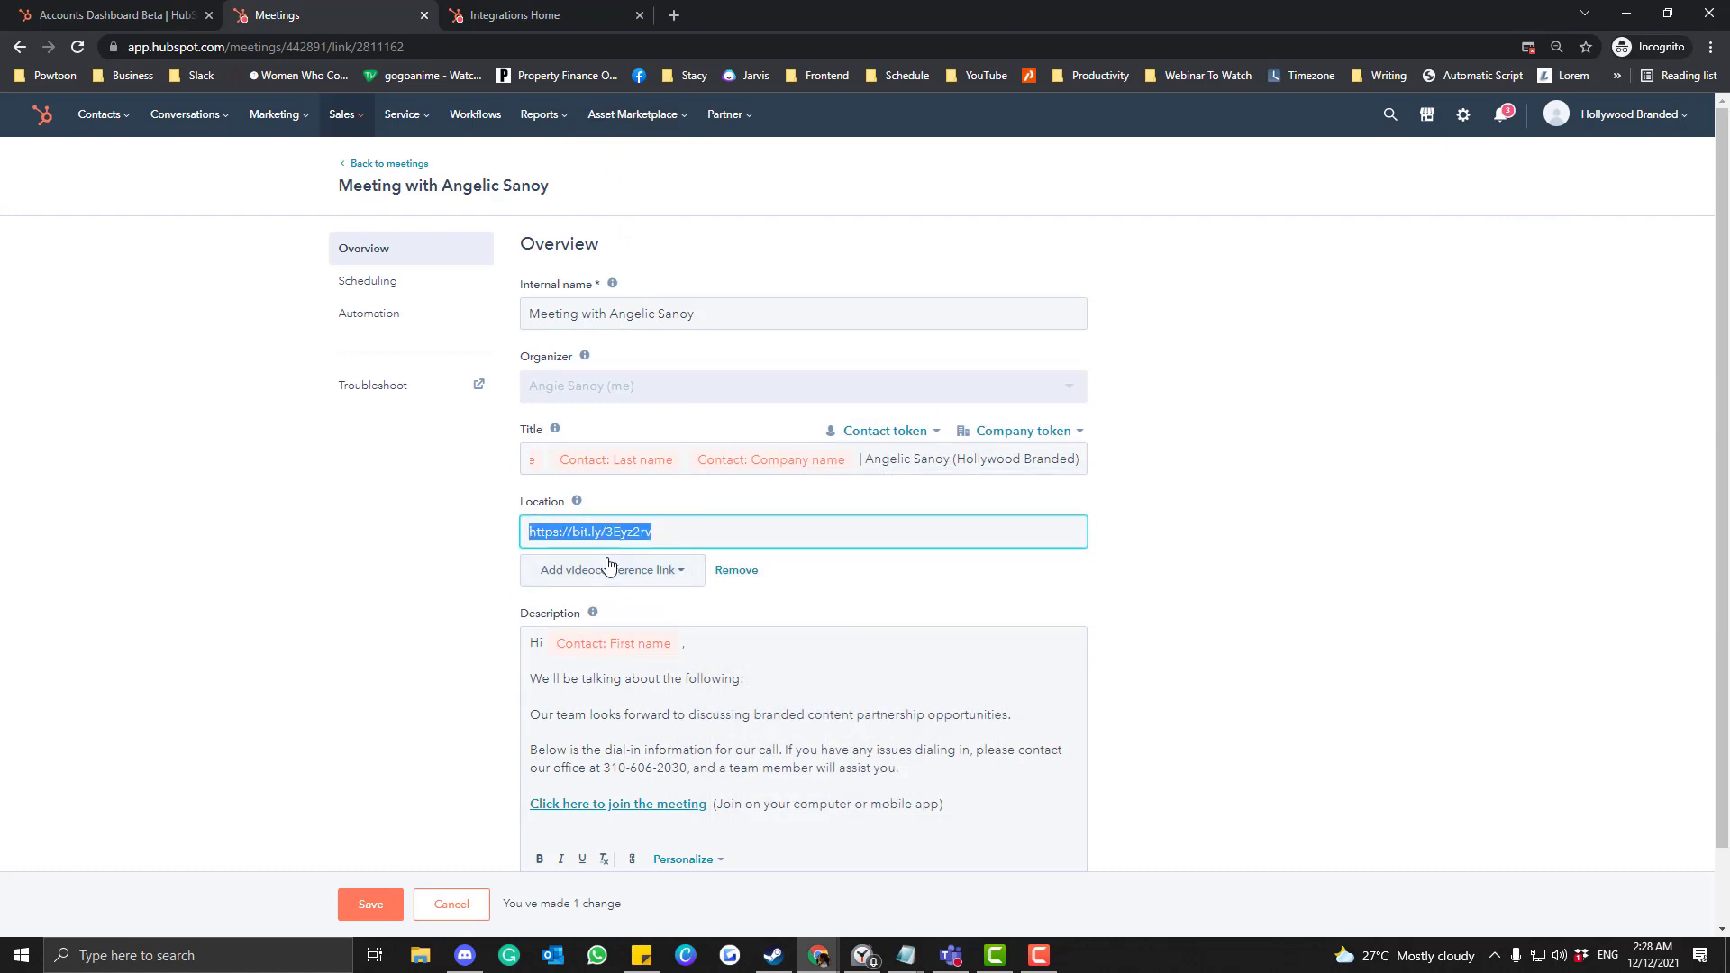
{"action": "left_click", "coordinate": [674, 15]}
{"action": "type", "text": "bit"}
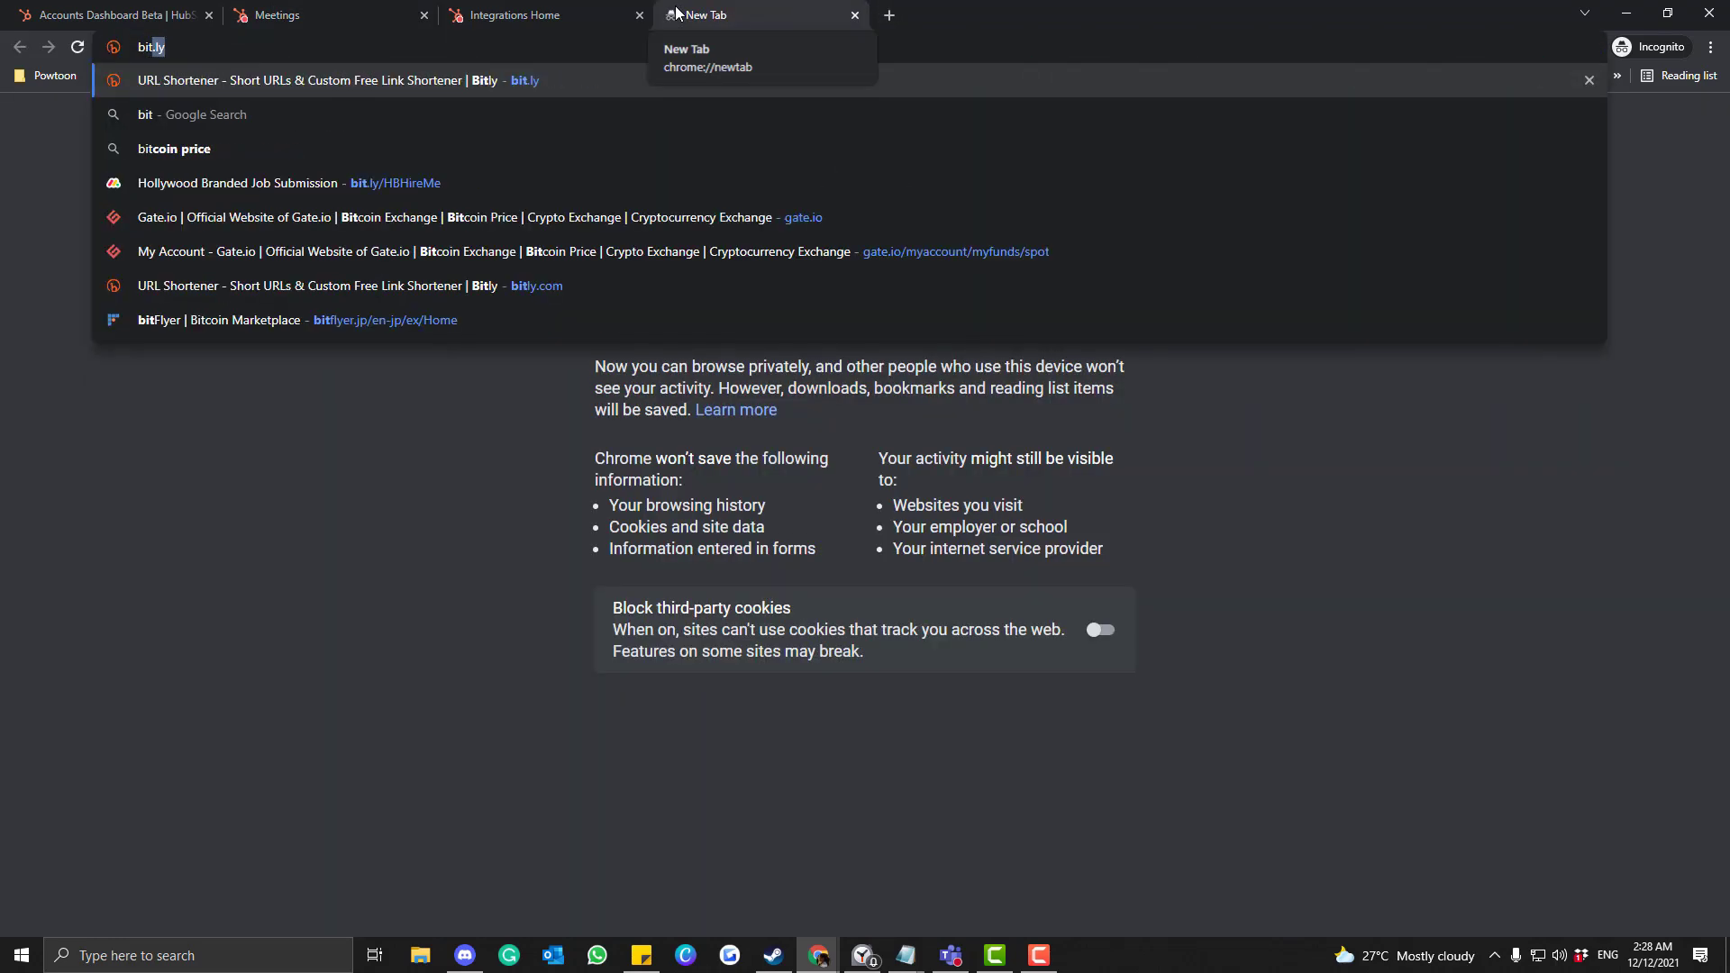
{"action": "key", "text": "Return"}
{"action": "left_click_drag", "start_coordinate": [676, 12], "coordinate": [520, 12]}
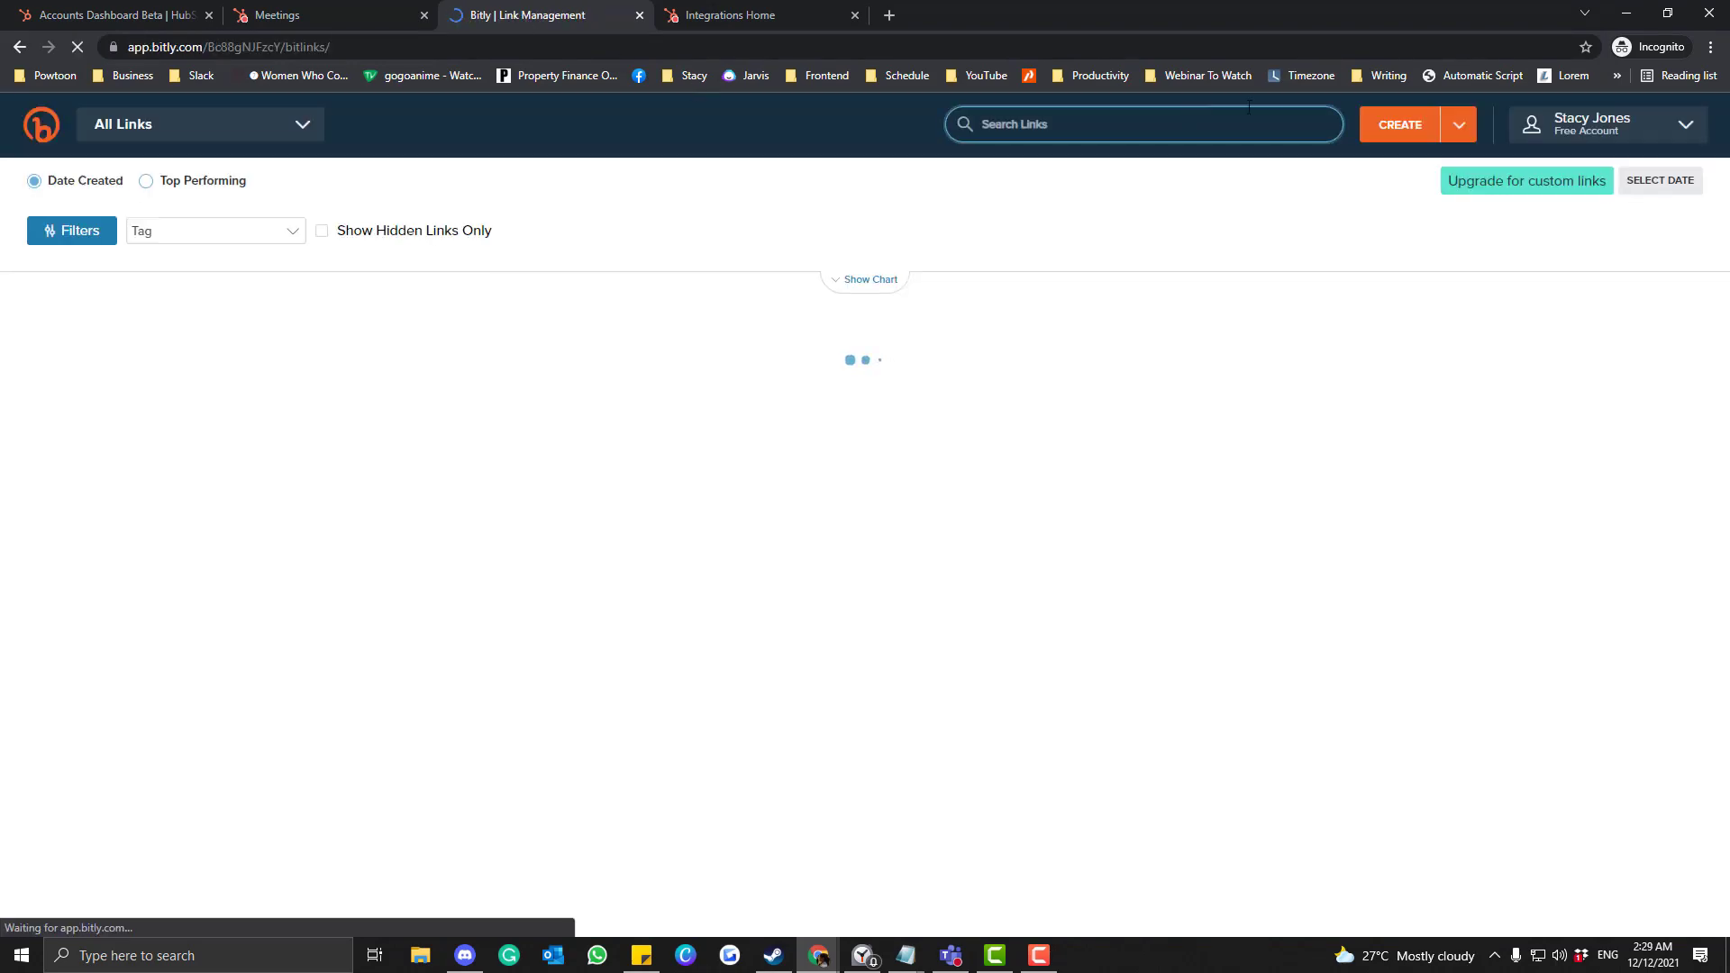
{"action": "left_click", "coordinate": [1388, 133]}
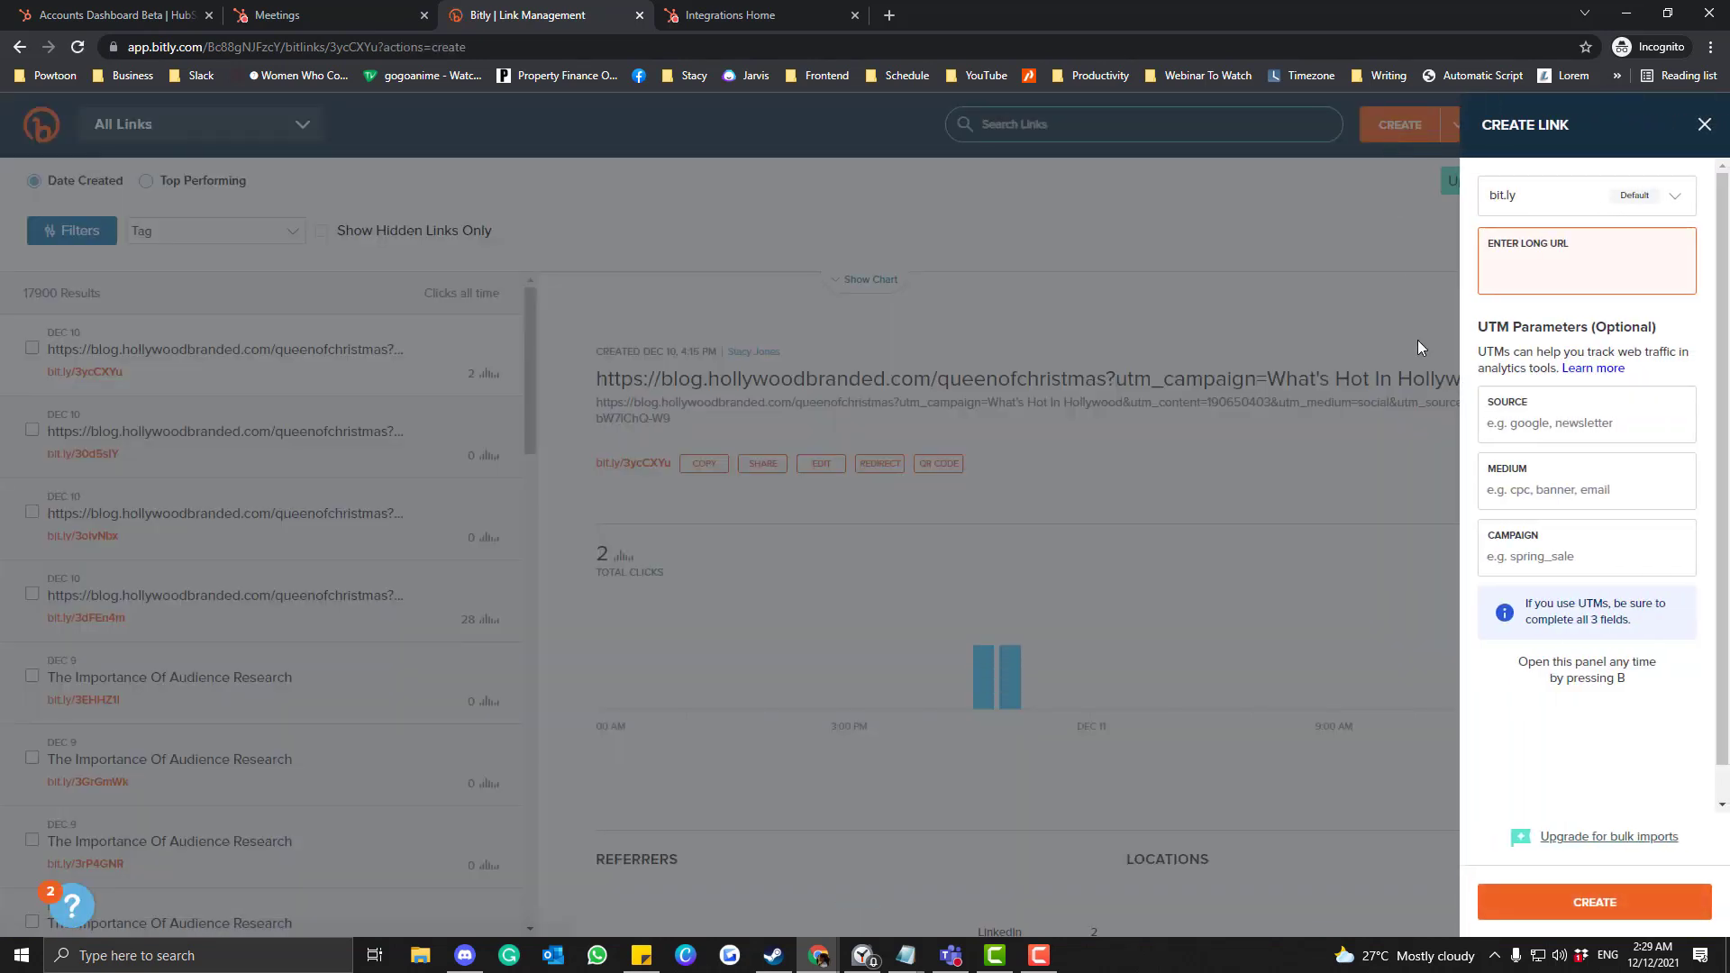
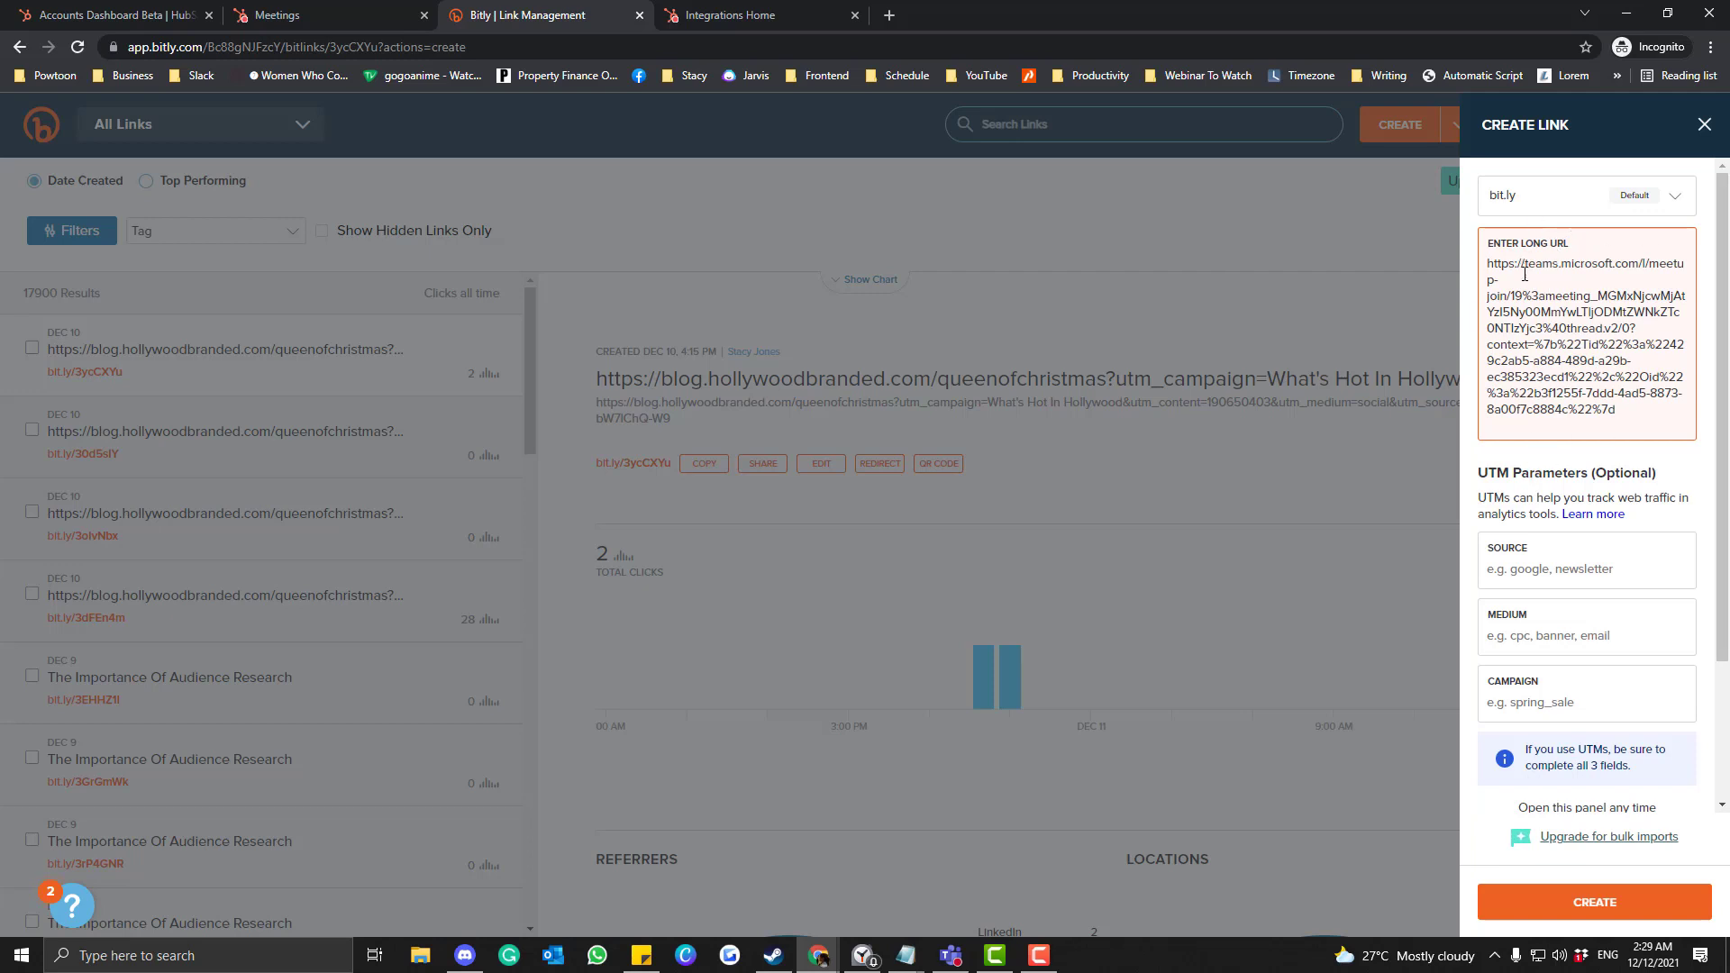
Create the short link and title it 'Call With' plus the organizer's name and (Hollywood Branded).
{"action": "left_click", "coordinate": [1579, 905]}
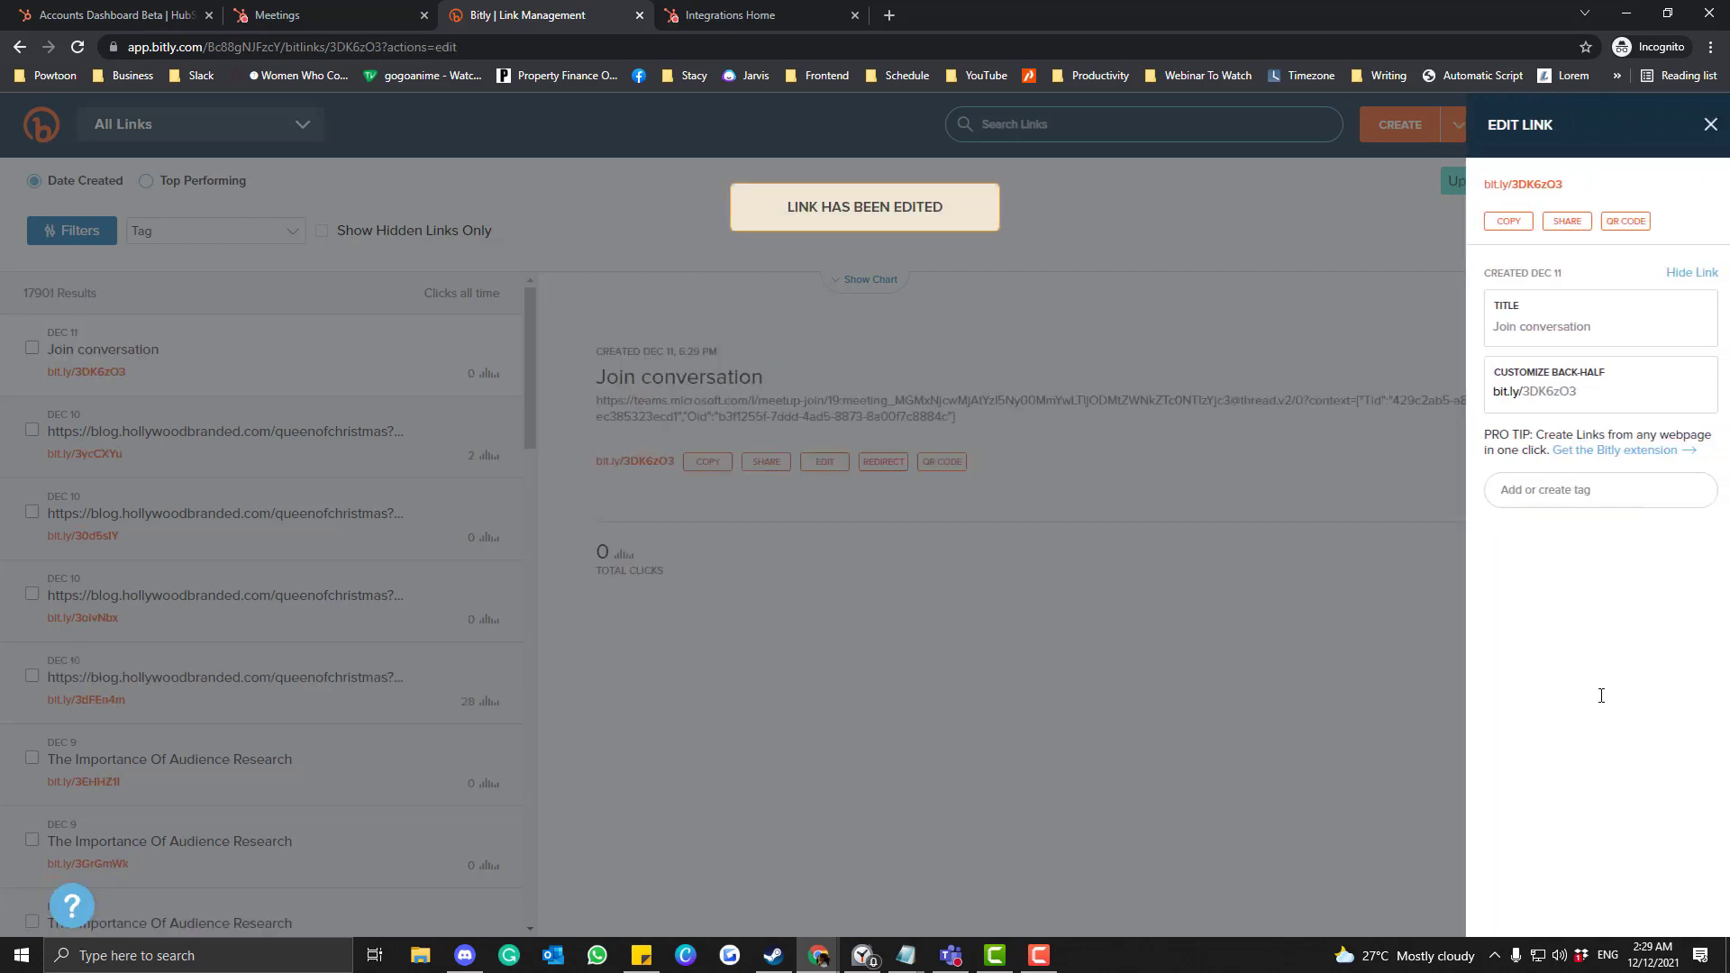
{"action": "left_click", "coordinate": [1557, 325]}
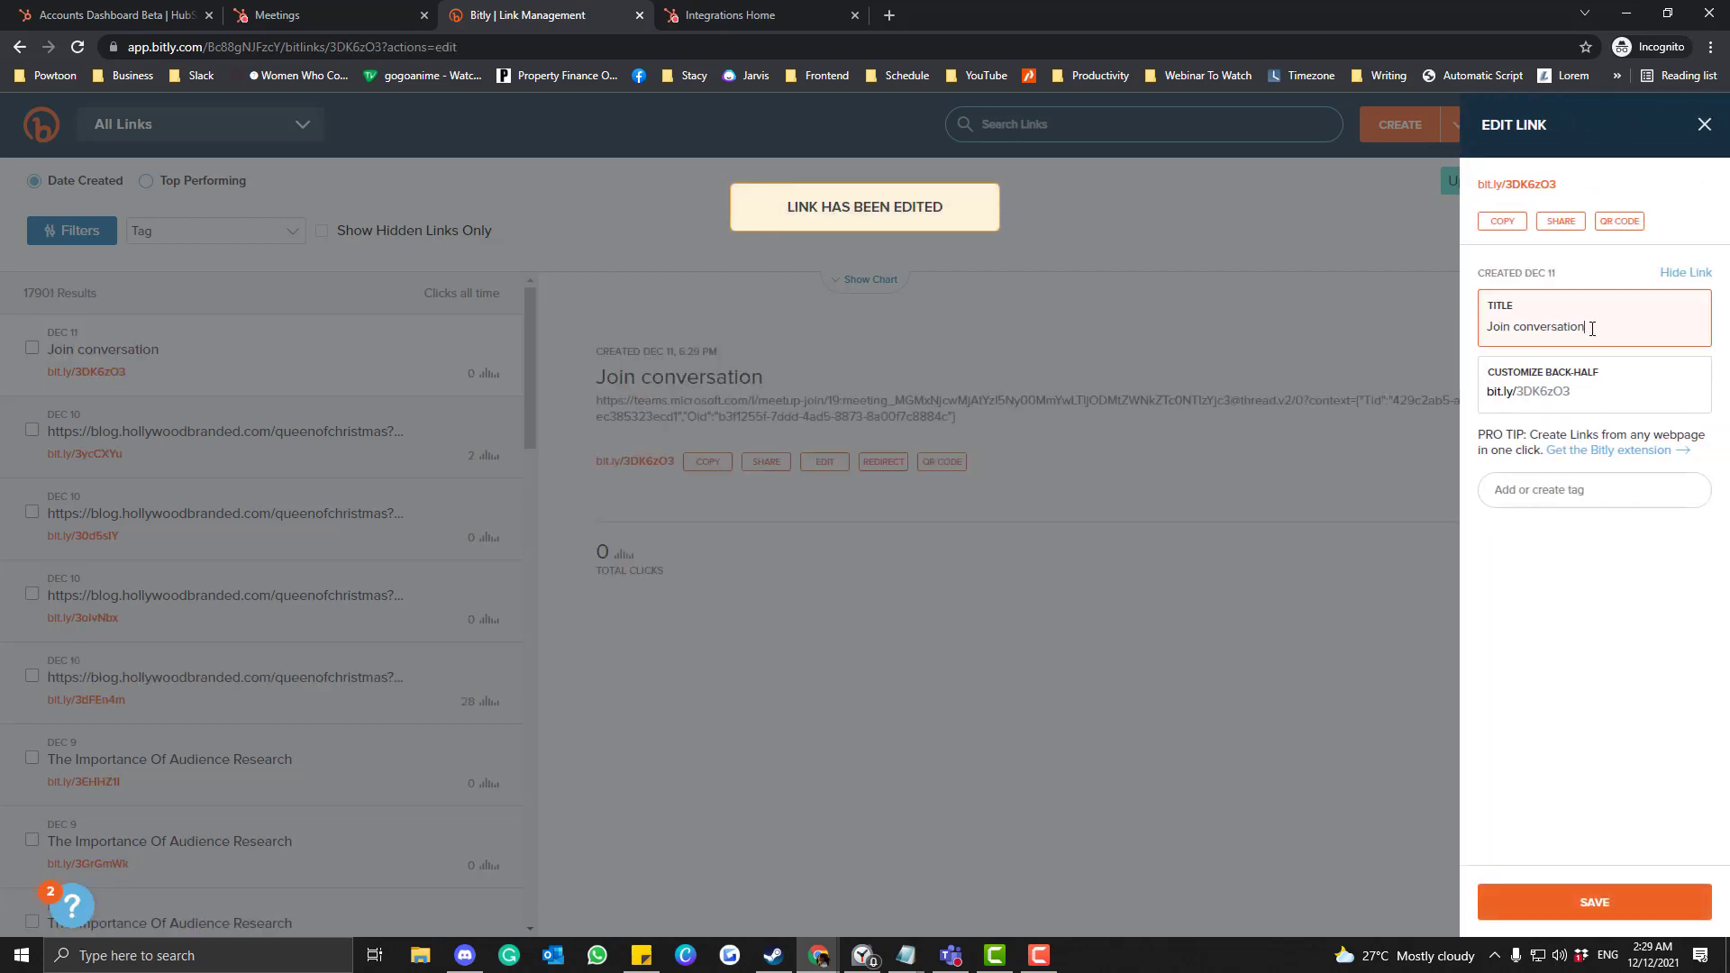
{"action": "triple_click", "coordinate": [1591, 328]}
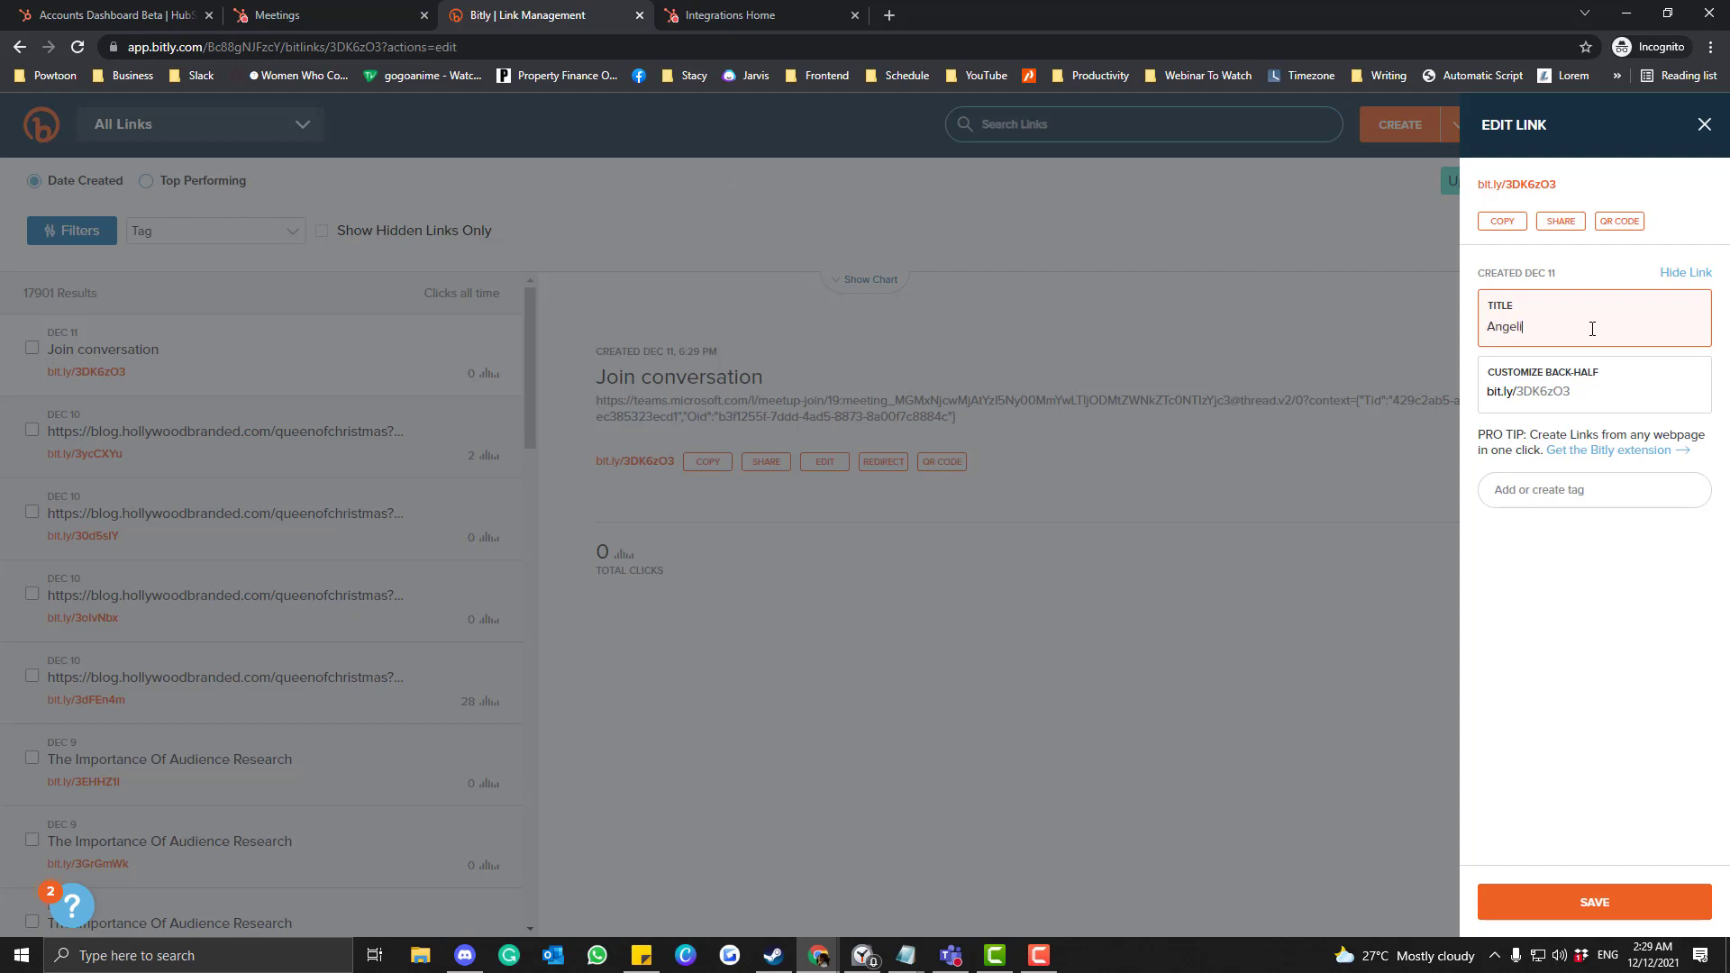
{"action": "triple_click", "coordinate": [1592, 328]}
{"action": "type", "text": "Cal"}
Replace the random back-half 3DK6zO3 with a custom 'call…' back-half and save the link.
{"action": "left_click", "coordinate": [1587, 391]}
{"action": "left_click_drag", "start_coordinate": [1518, 394], "coordinate": [1575, 393]}
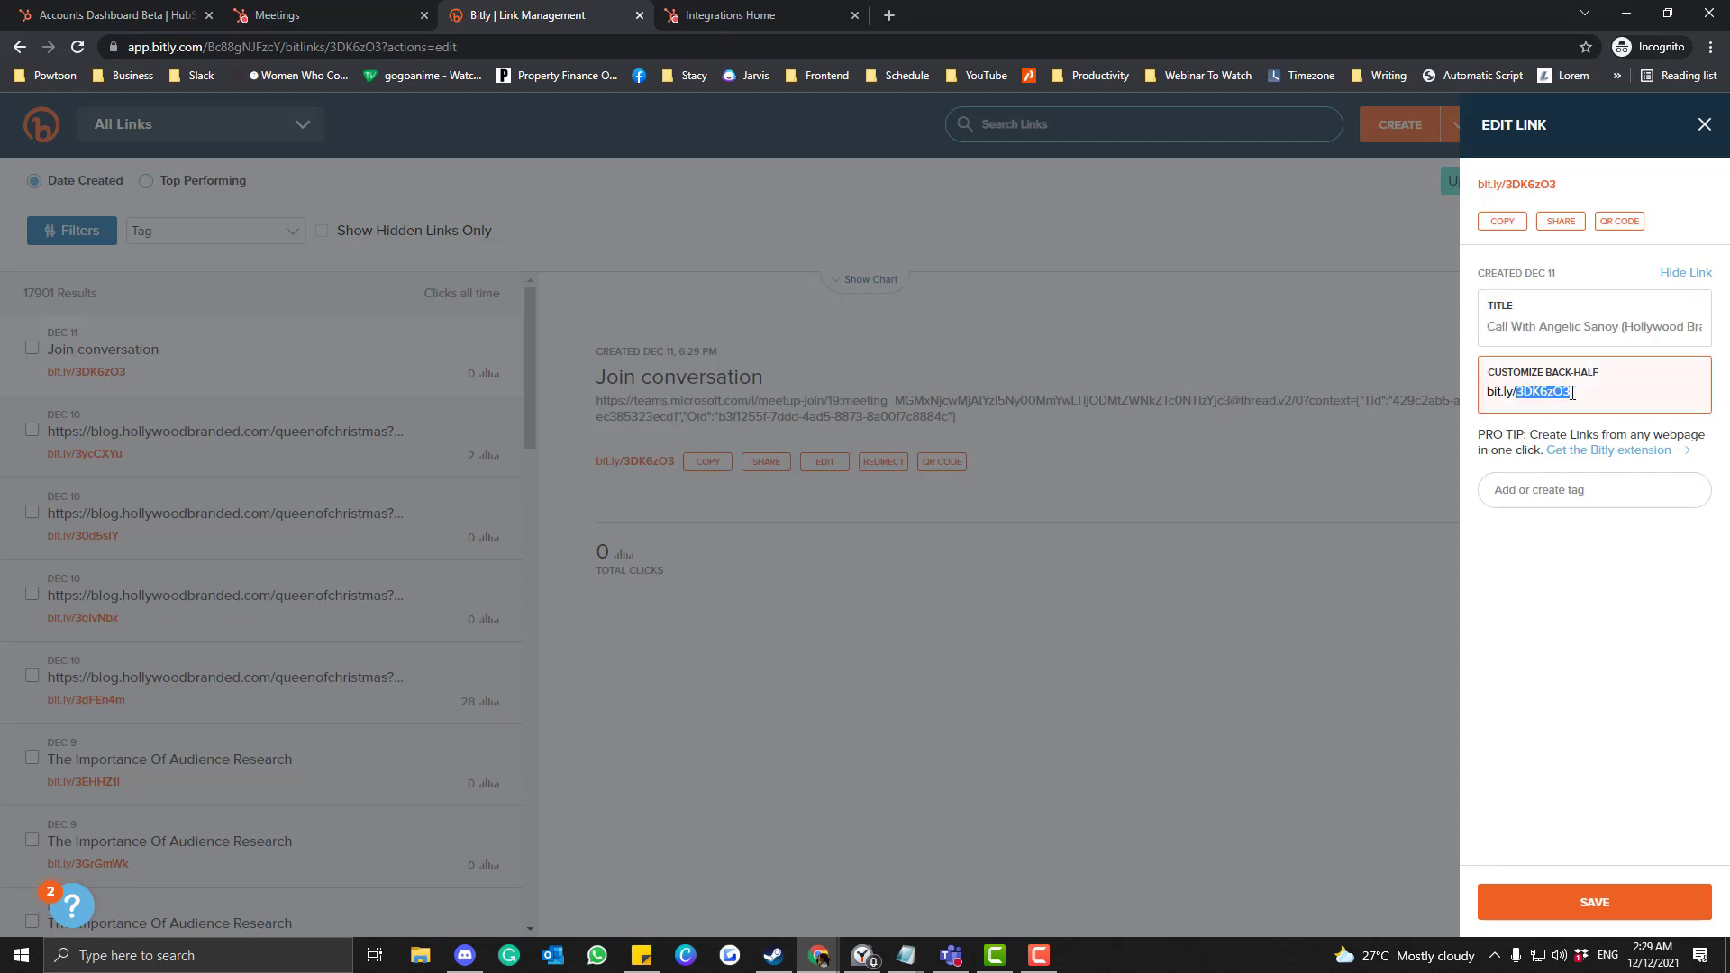
{"action": "key", "text": "BackSpace"}
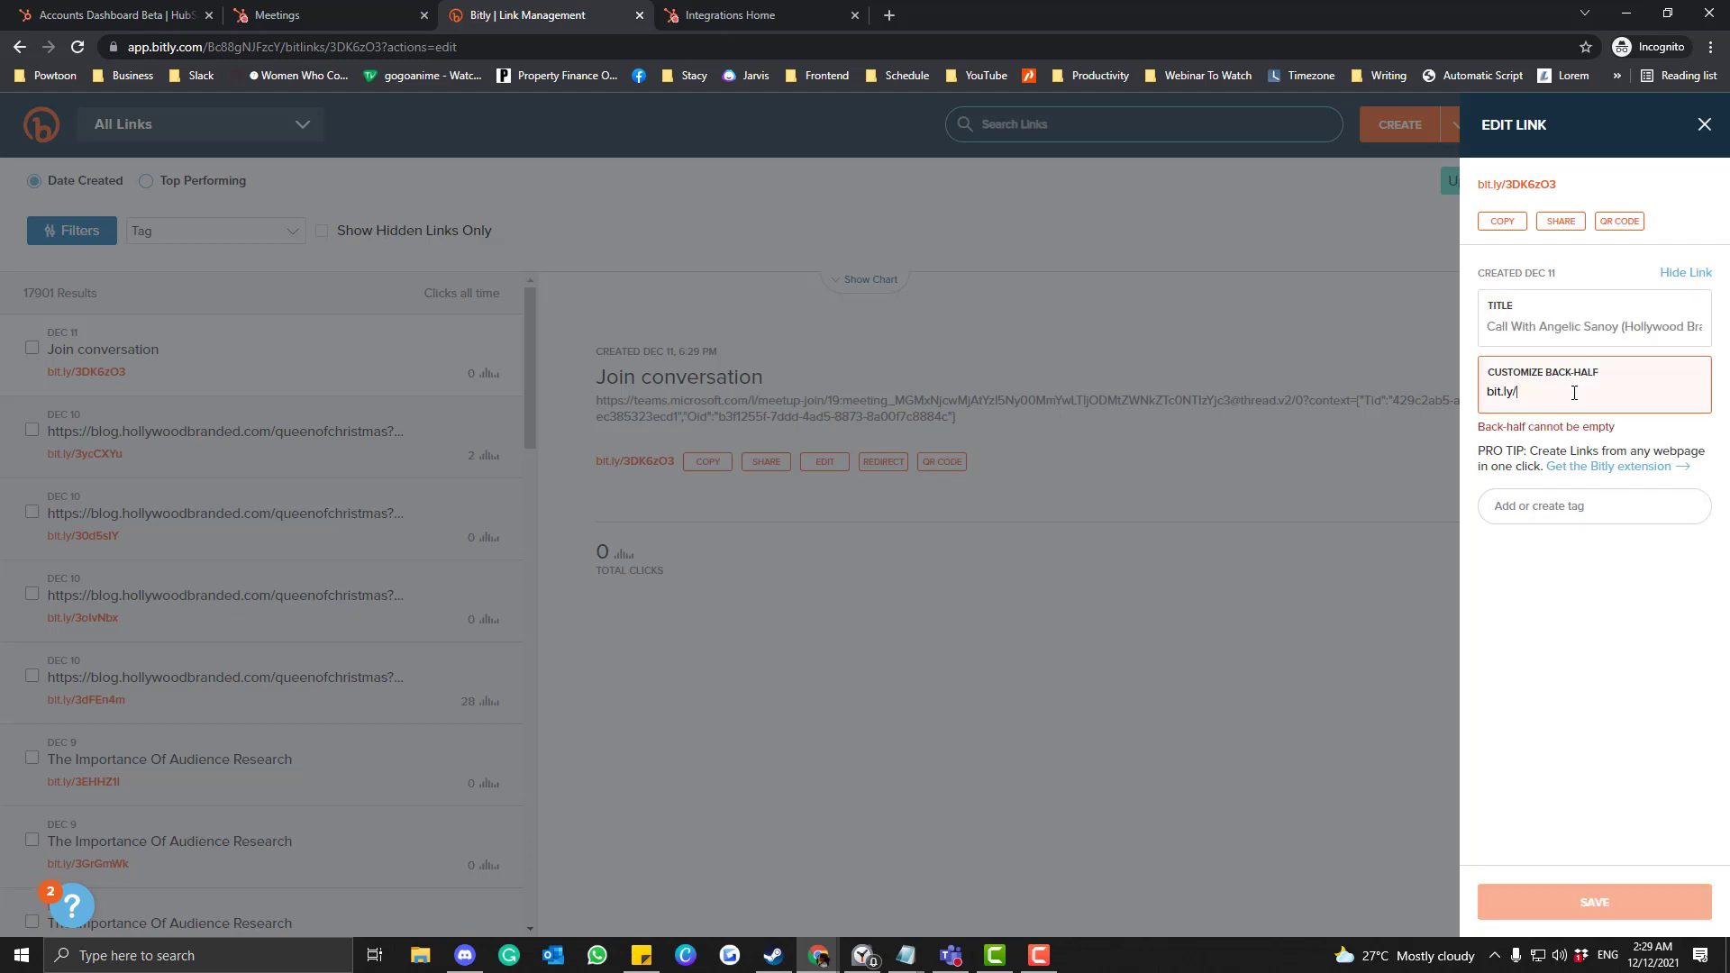
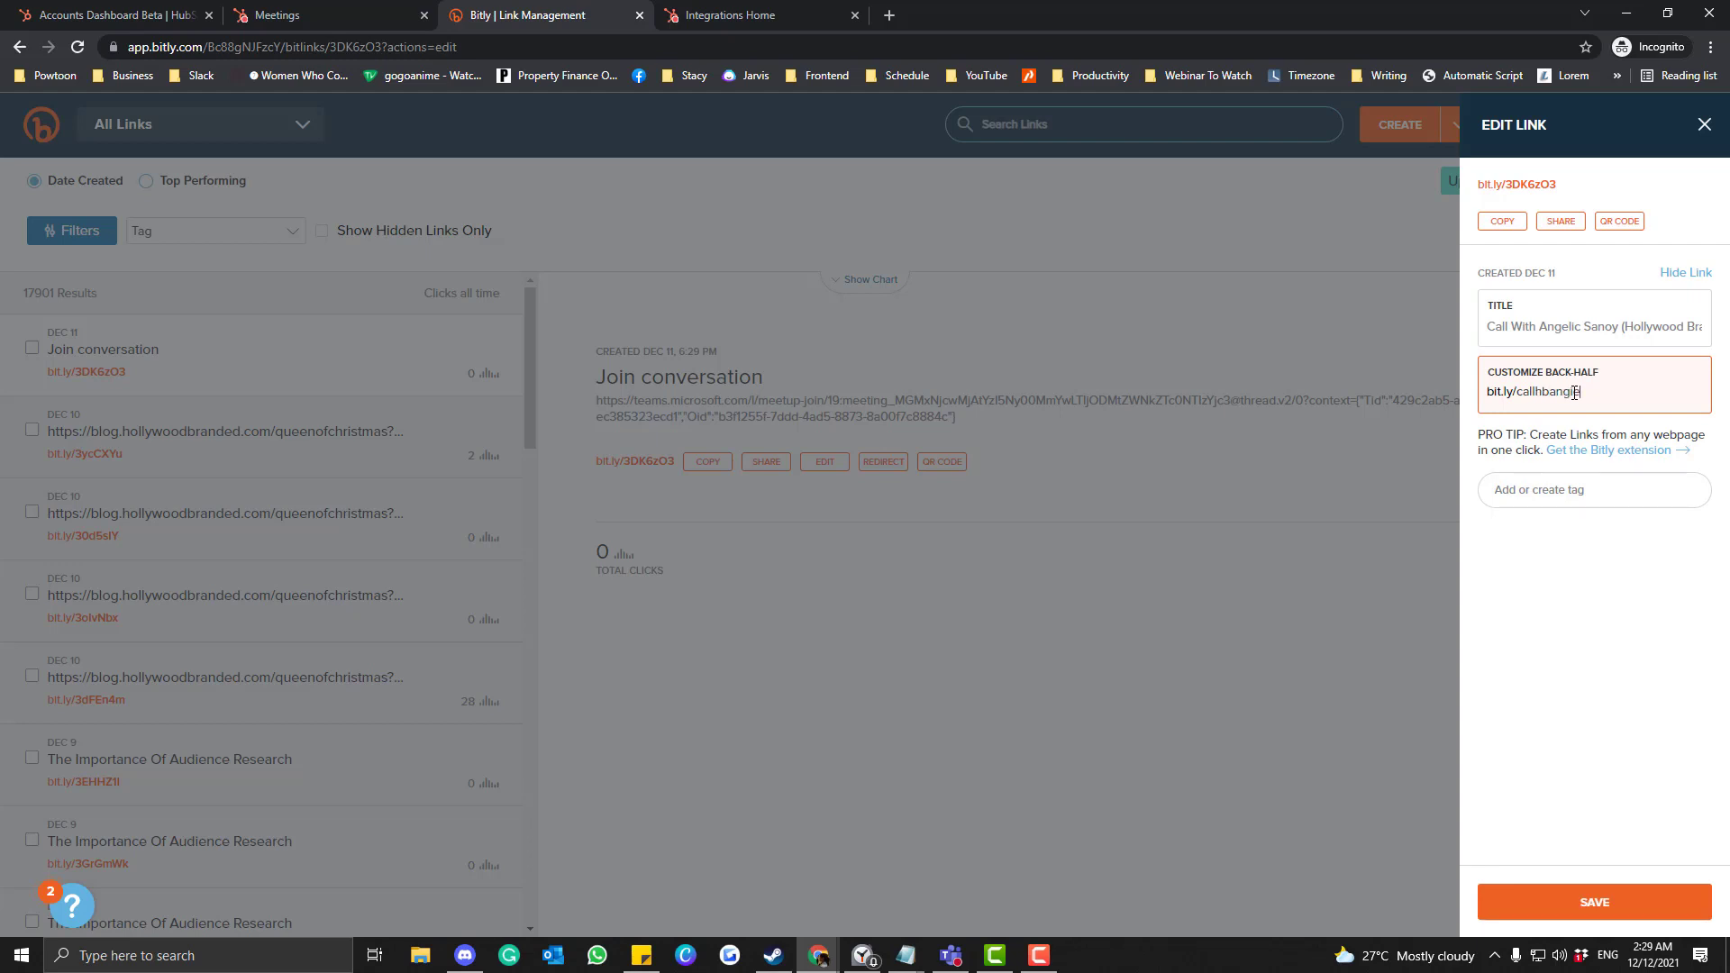
{"action": "left_click", "coordinate": [1572, 541]}
{"action": "left_click", "coordinate": [1553, 494]}
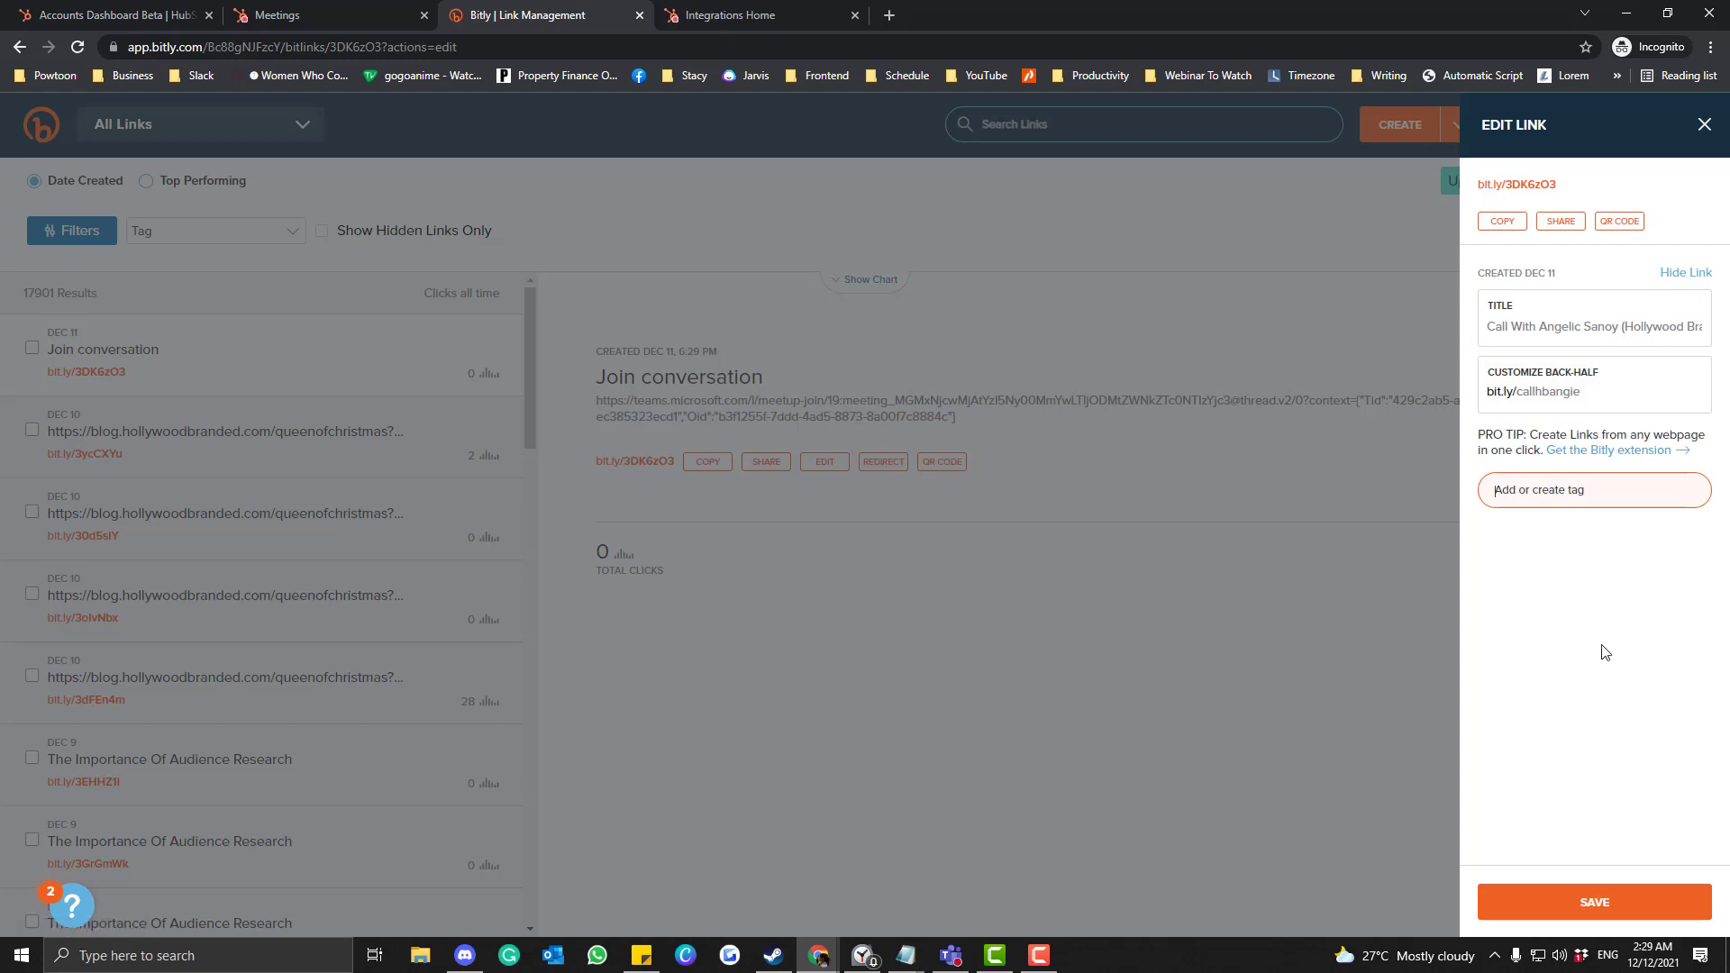
{"action": "left_click", "coordinate": [1593, 904]}
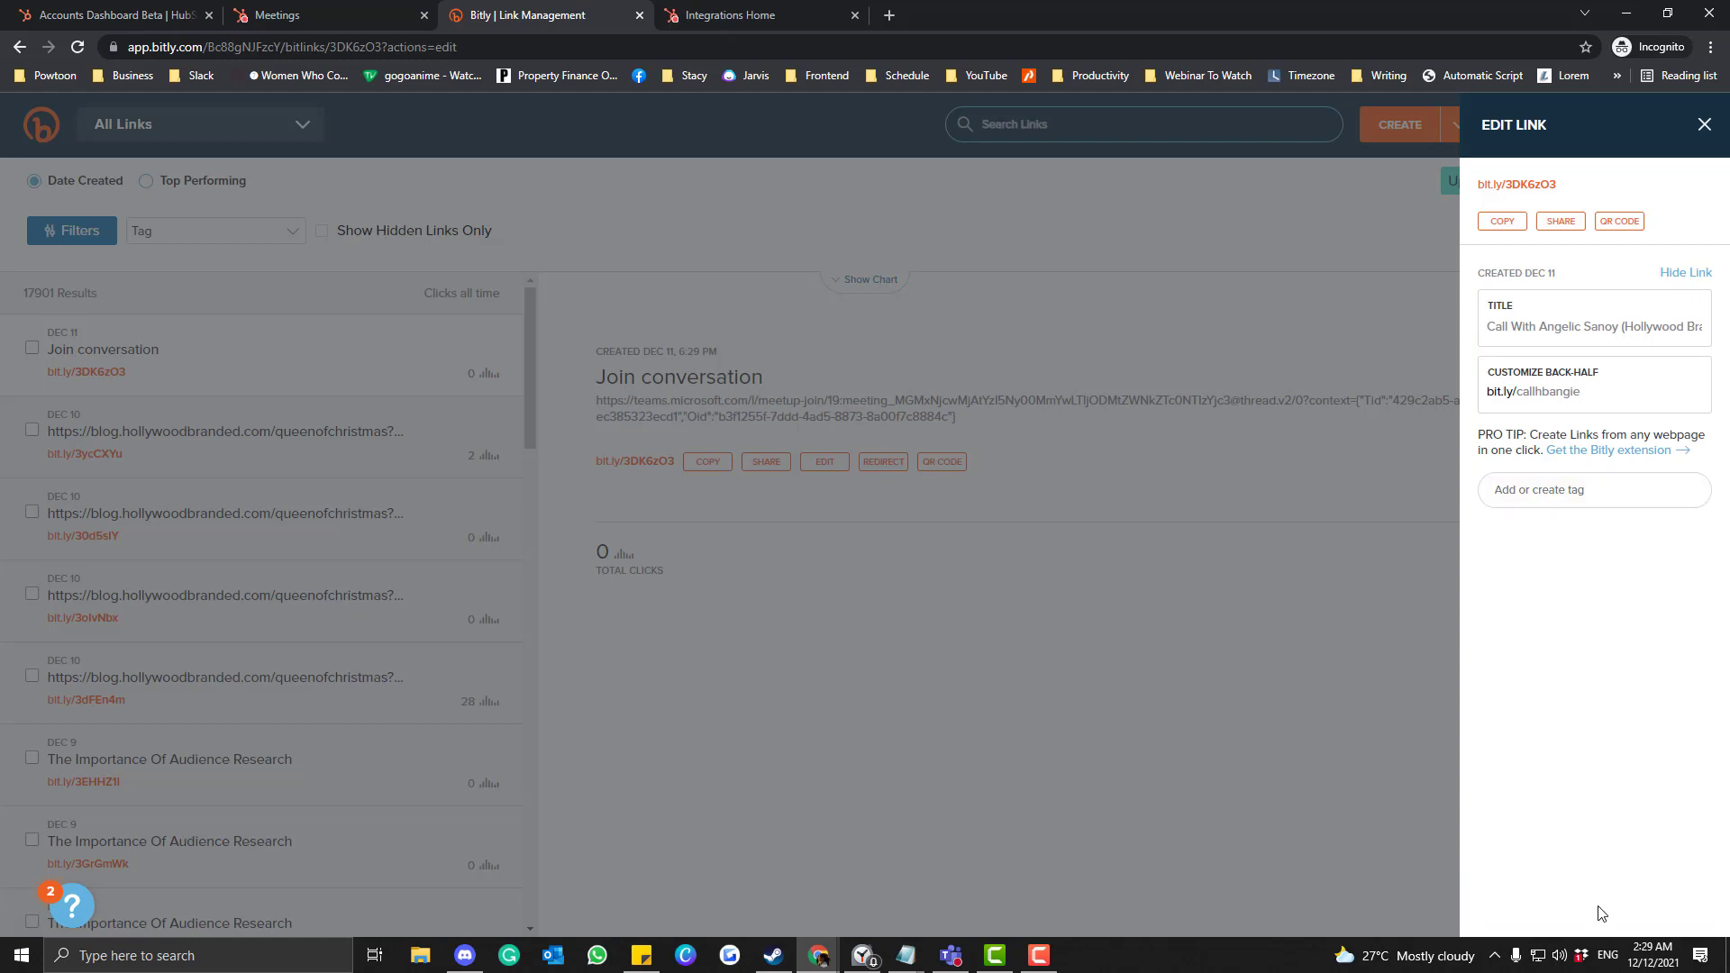
{"action": "left_click", "coordinate": [1502, 220]}
{"action": "left_click", "coordinate": [365, 7]}
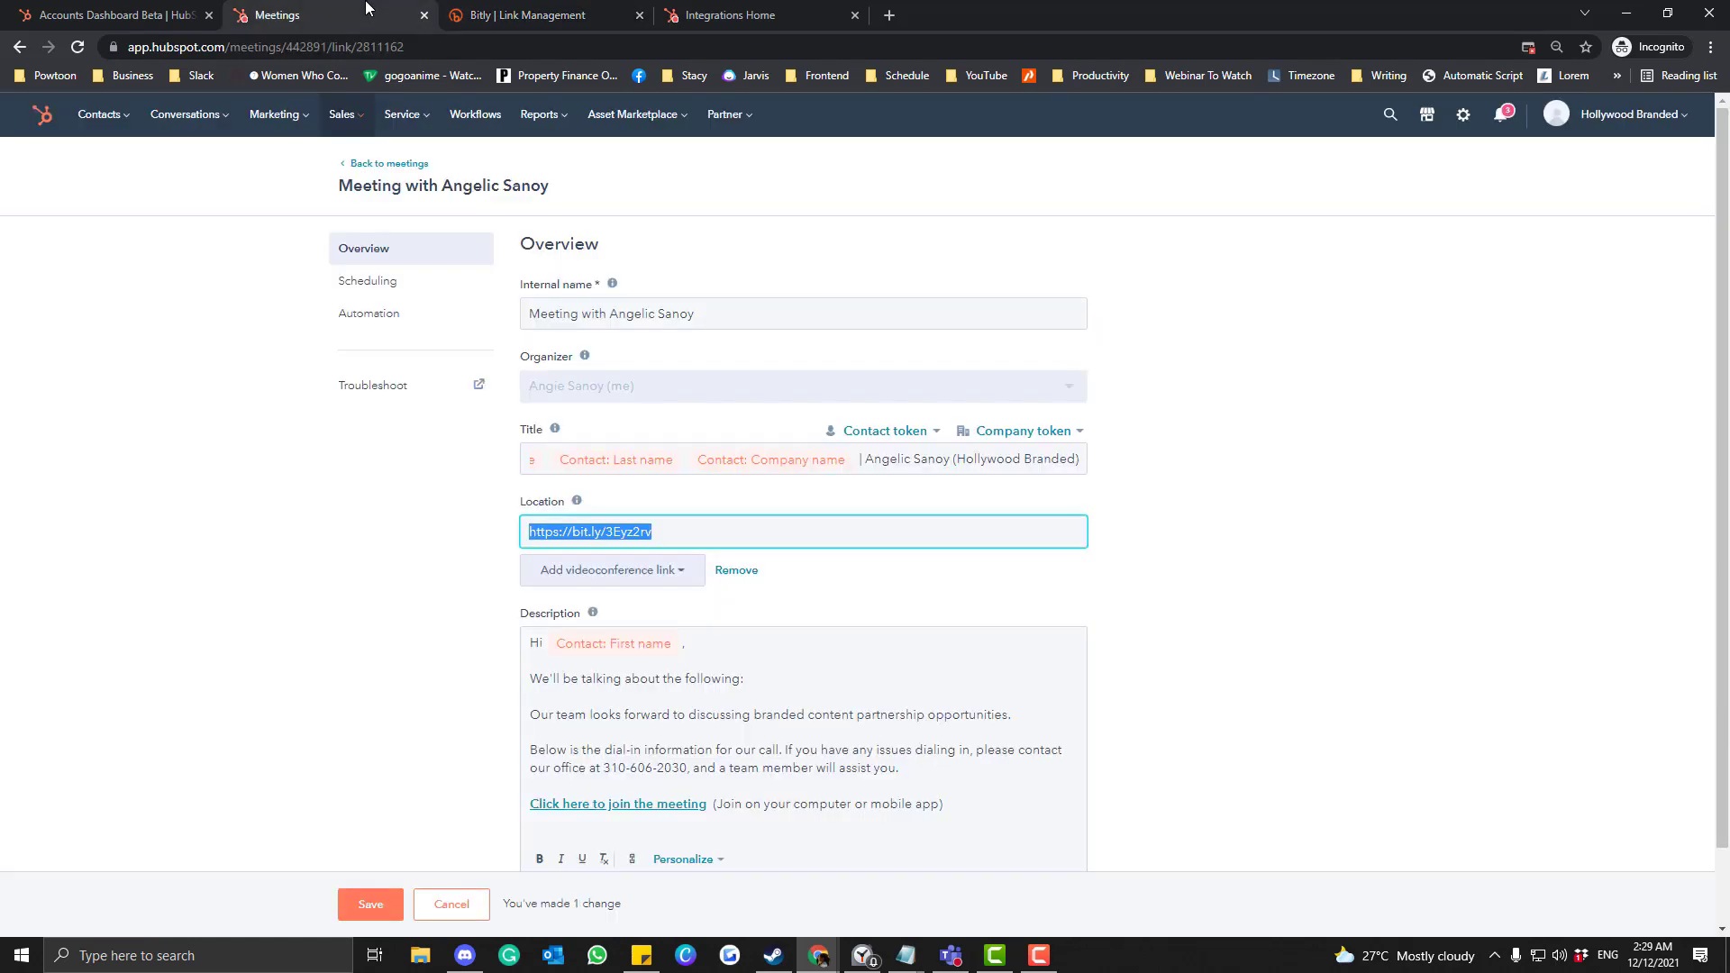
{"action": "left_click", "coordinate": [735, 540]}
{"action": "key", "text": "ctrl+a"}
{"action": "key", "text": "ctrl+v"}
{"action": "left_click", "coordinate": [838, 586]}
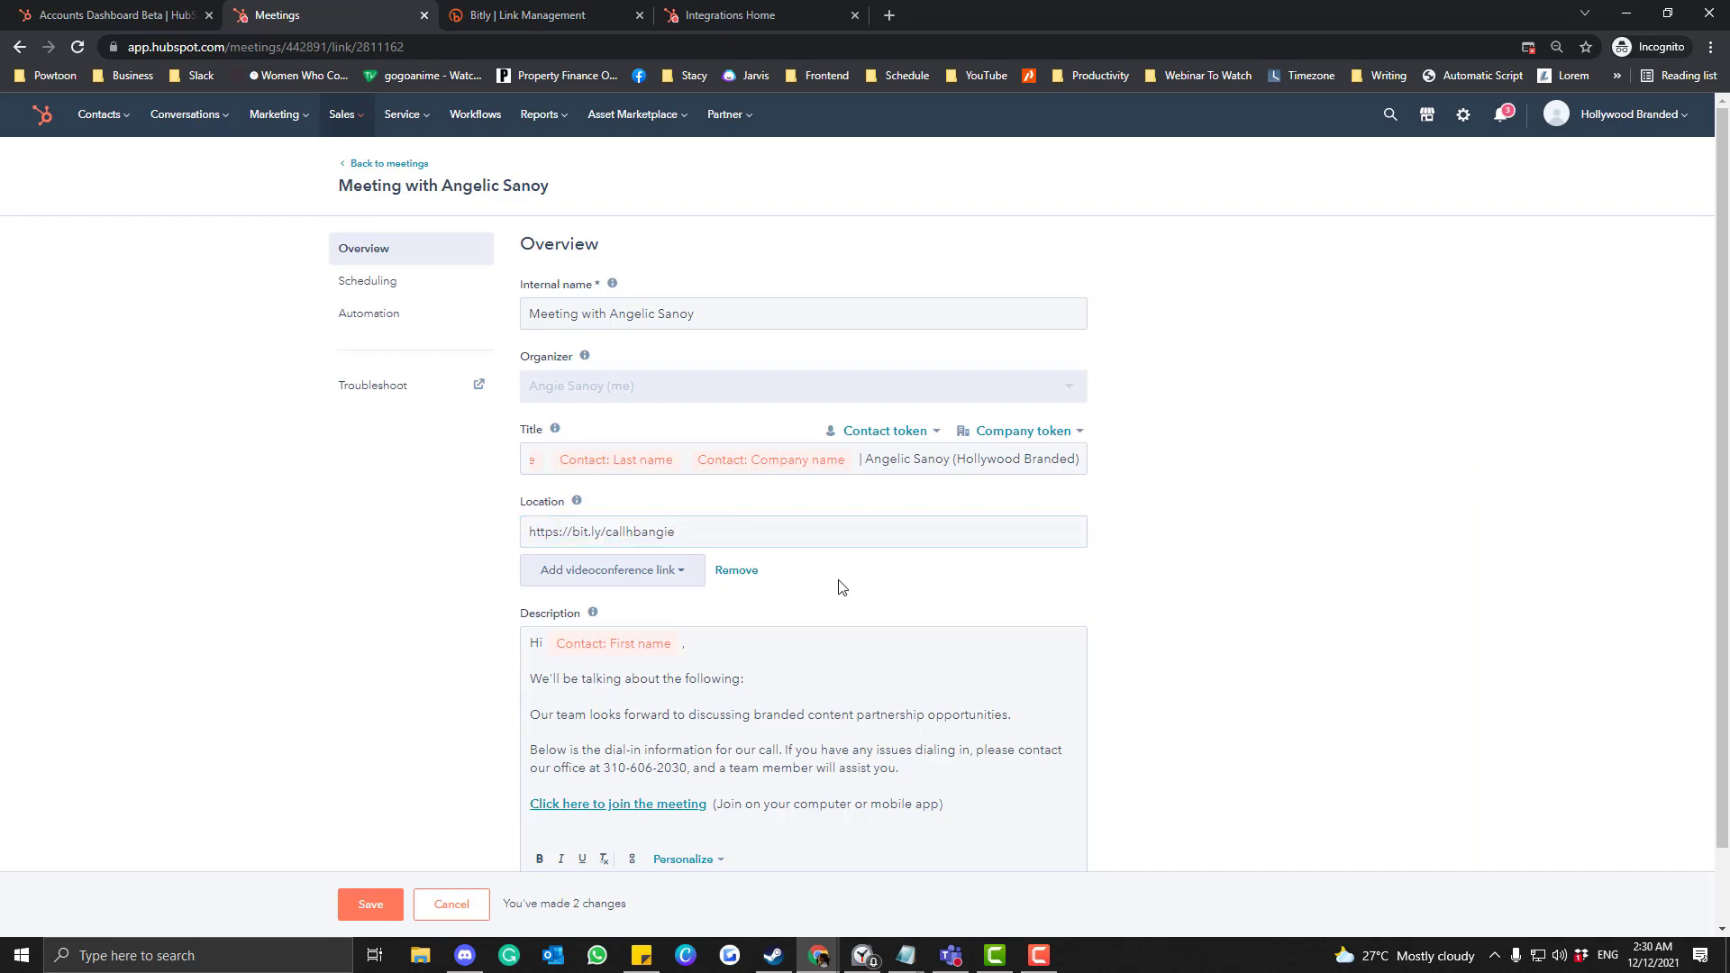
Delete the "We'll be talking about the following:" line from the description.
{"action": "scroll", "coordinate": [838, 586], "scroll_direction": "down", "scroll_amount": 1}
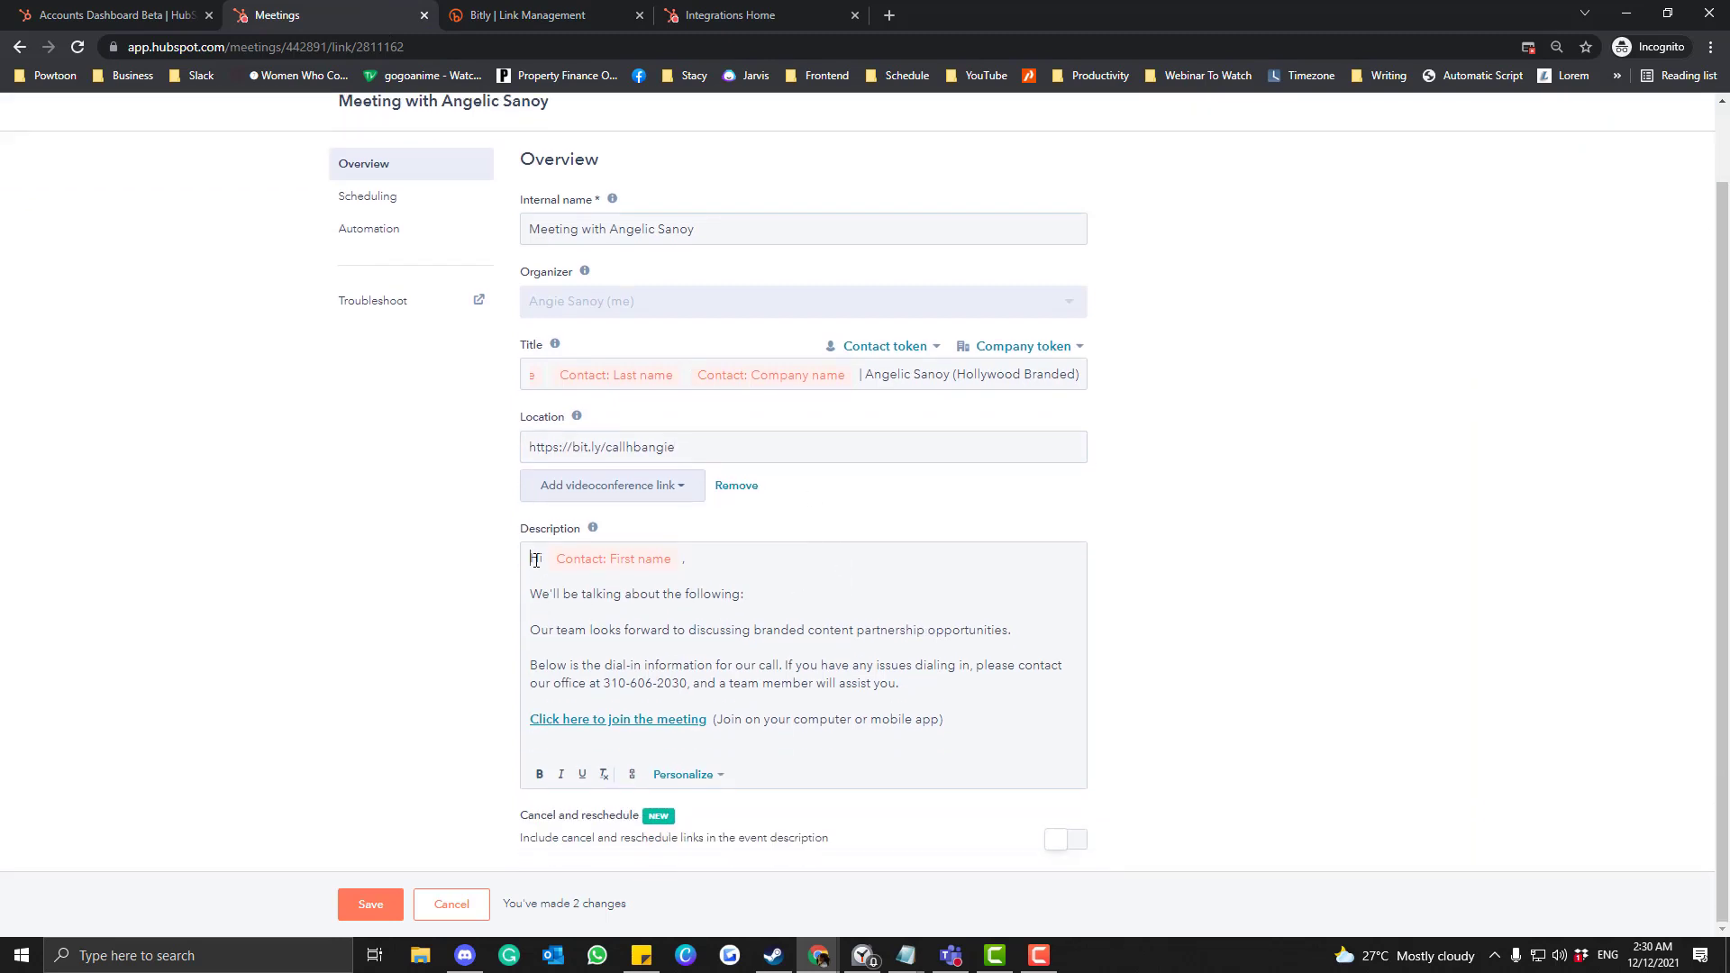
{"action": "left_click_drag", "start_coordinate": [535, 560], "coordinate": [747, 597]}
{"action": "left_click", "coordinate": [809, 600]}
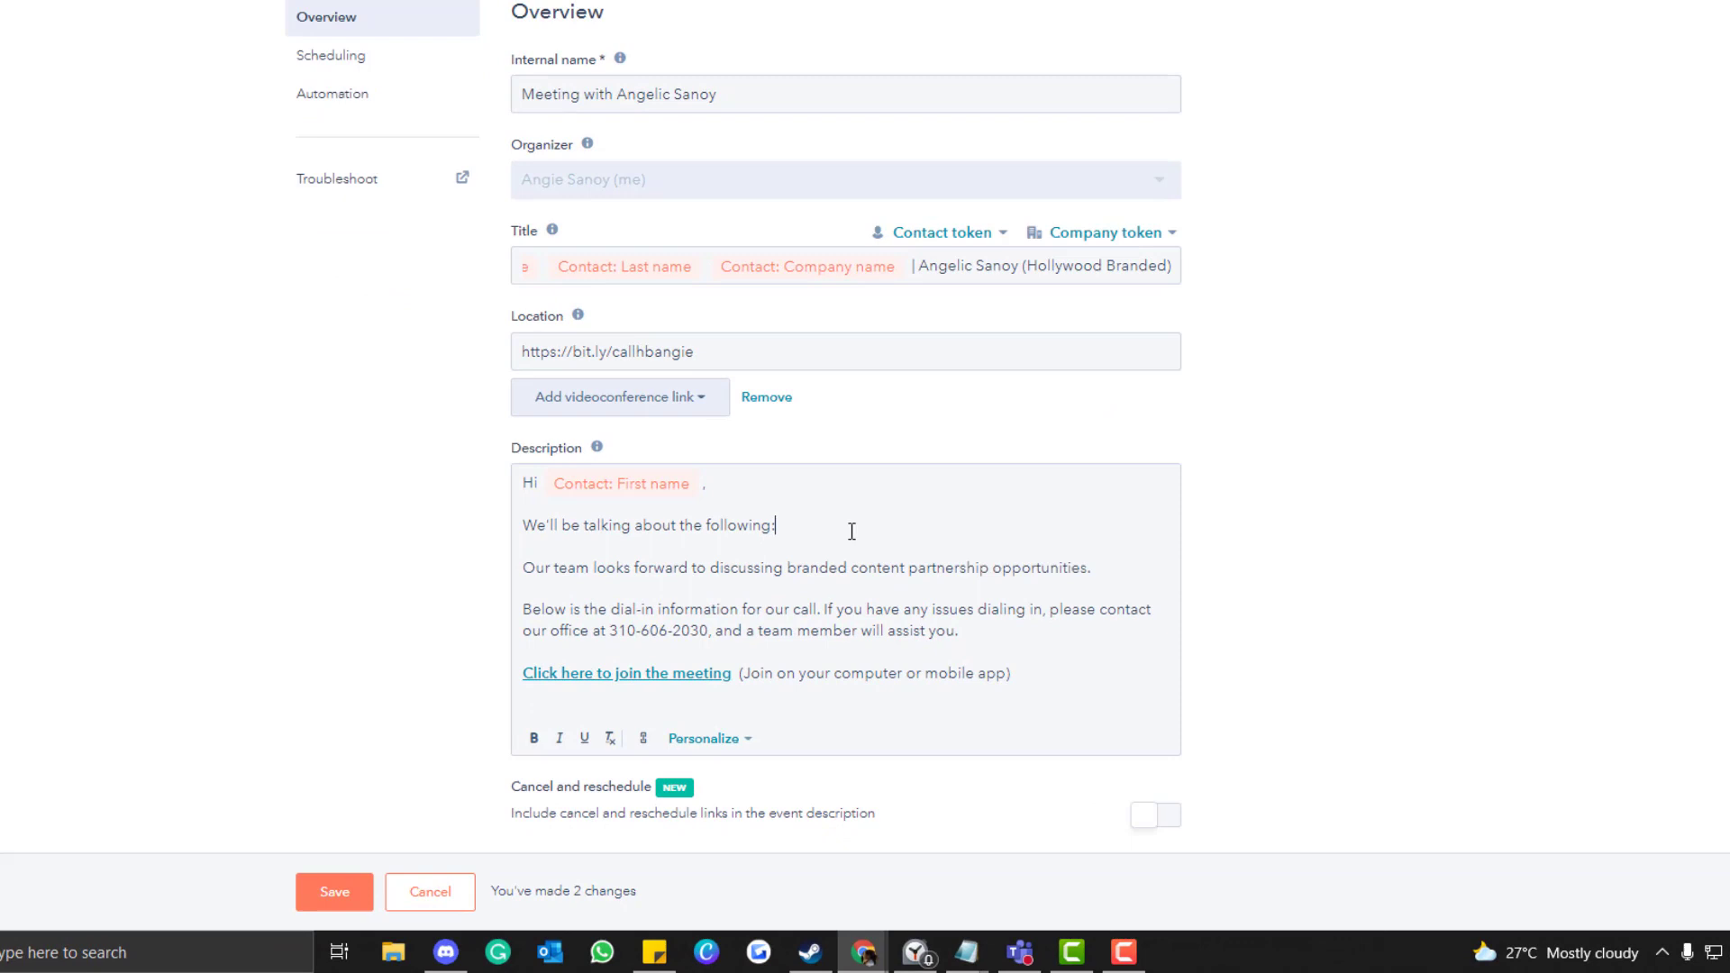
{"action": "left_click_drag", "start_coordinate": [851, 531], "coordinate": [523, 530]}
{"action": "key", "text": "BackSpace"}
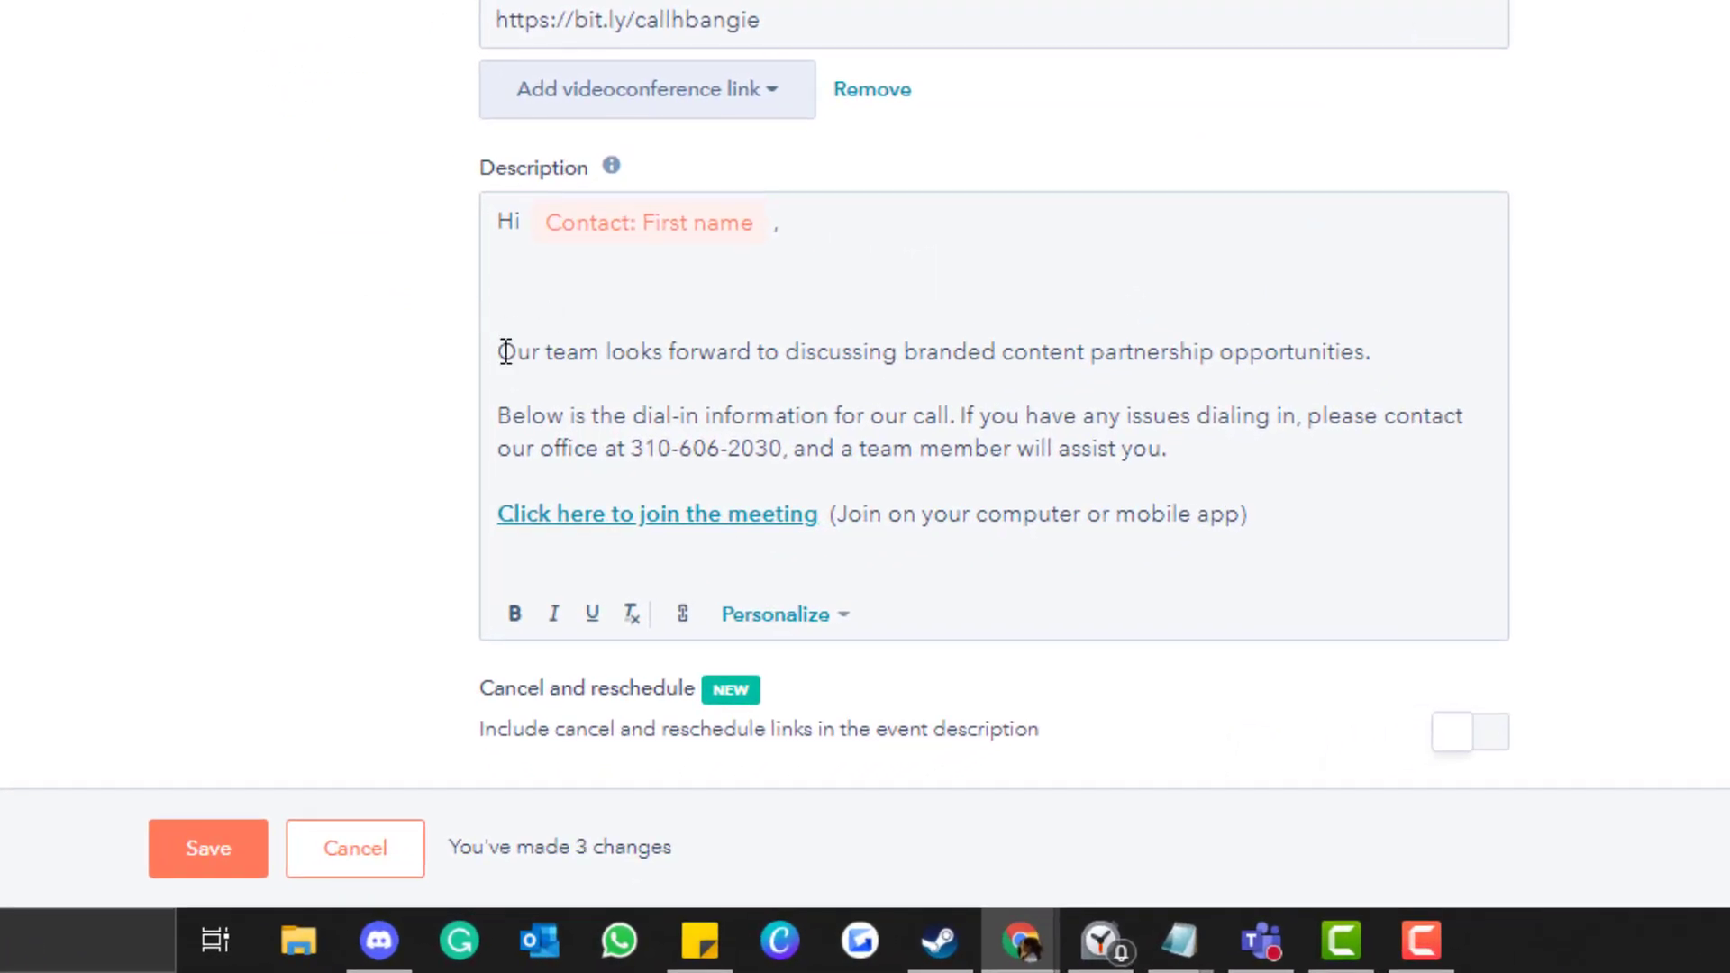
Replace the greeting's token with a contact First name token after 'Hi', followed by a comma.
{"action": "left_click", "coordinate": [508, 352]}
{"action": "left_click_drag", "start_coordinate": [515, 353], "coordinate": [1389, 364]}
{"action": "left_click", "coordinate": [1385, 407]}
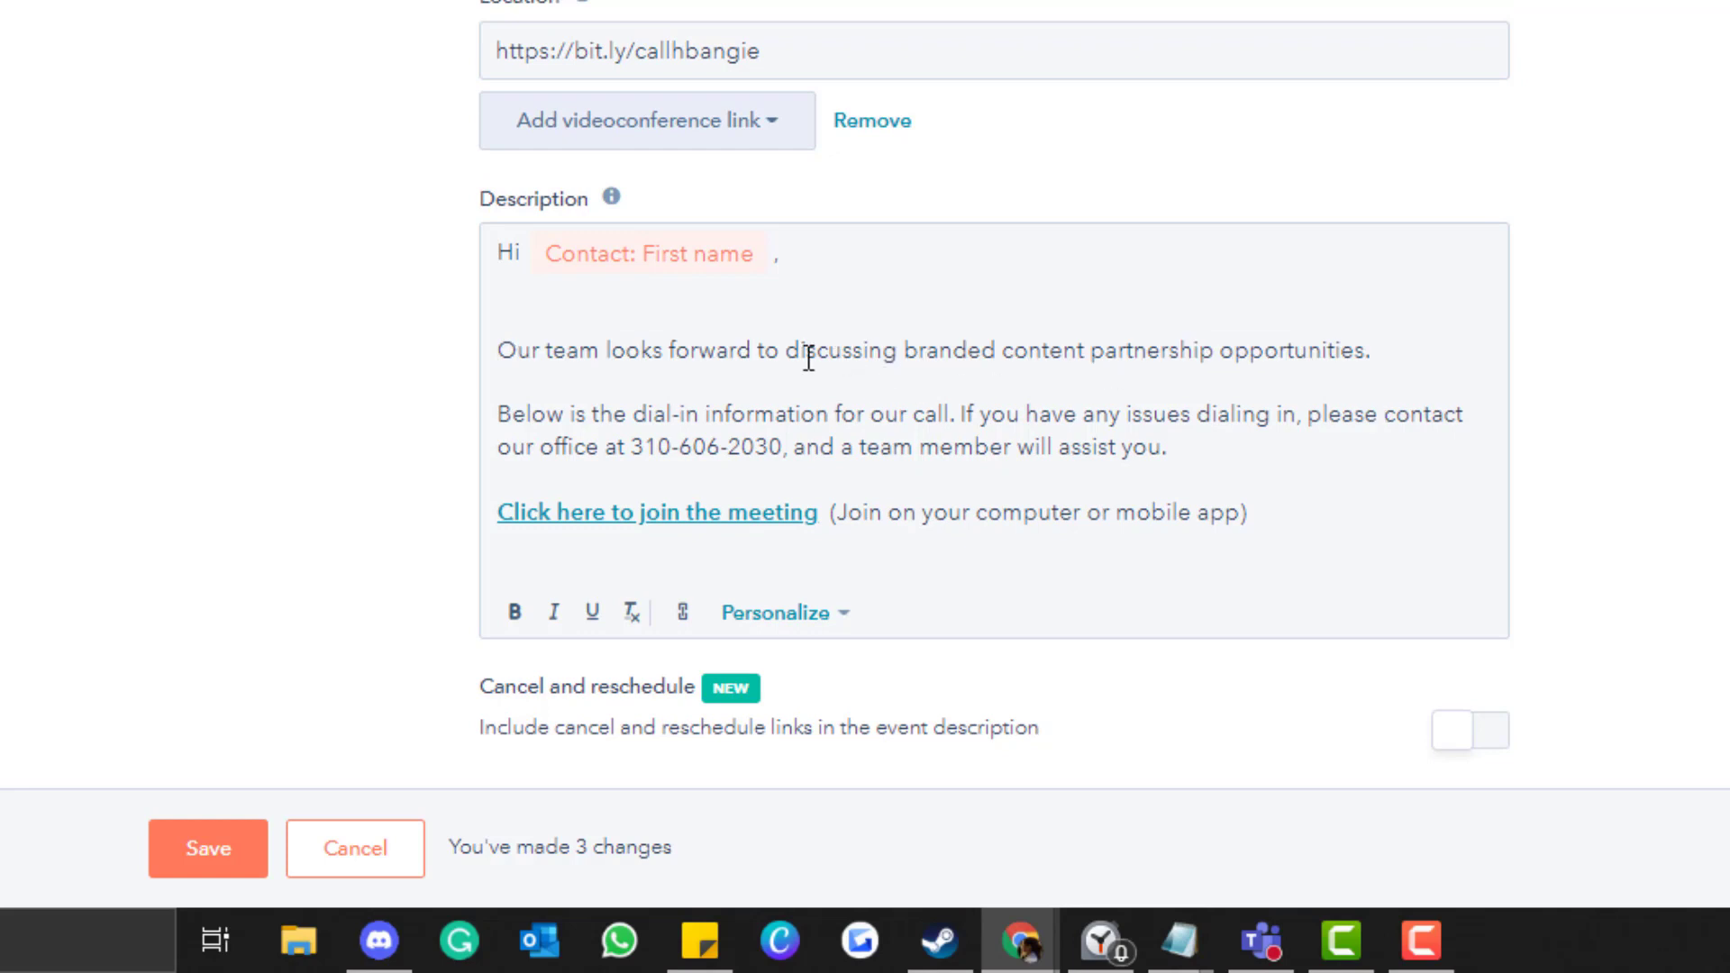
{"action": "left_click", "coordinate": [529, 294]}
{"action": "left_click_drag", "start_coordinate": [522, 253], "coordinate": [812, 247]}
{"action": "key", "text": "BackSpace"}
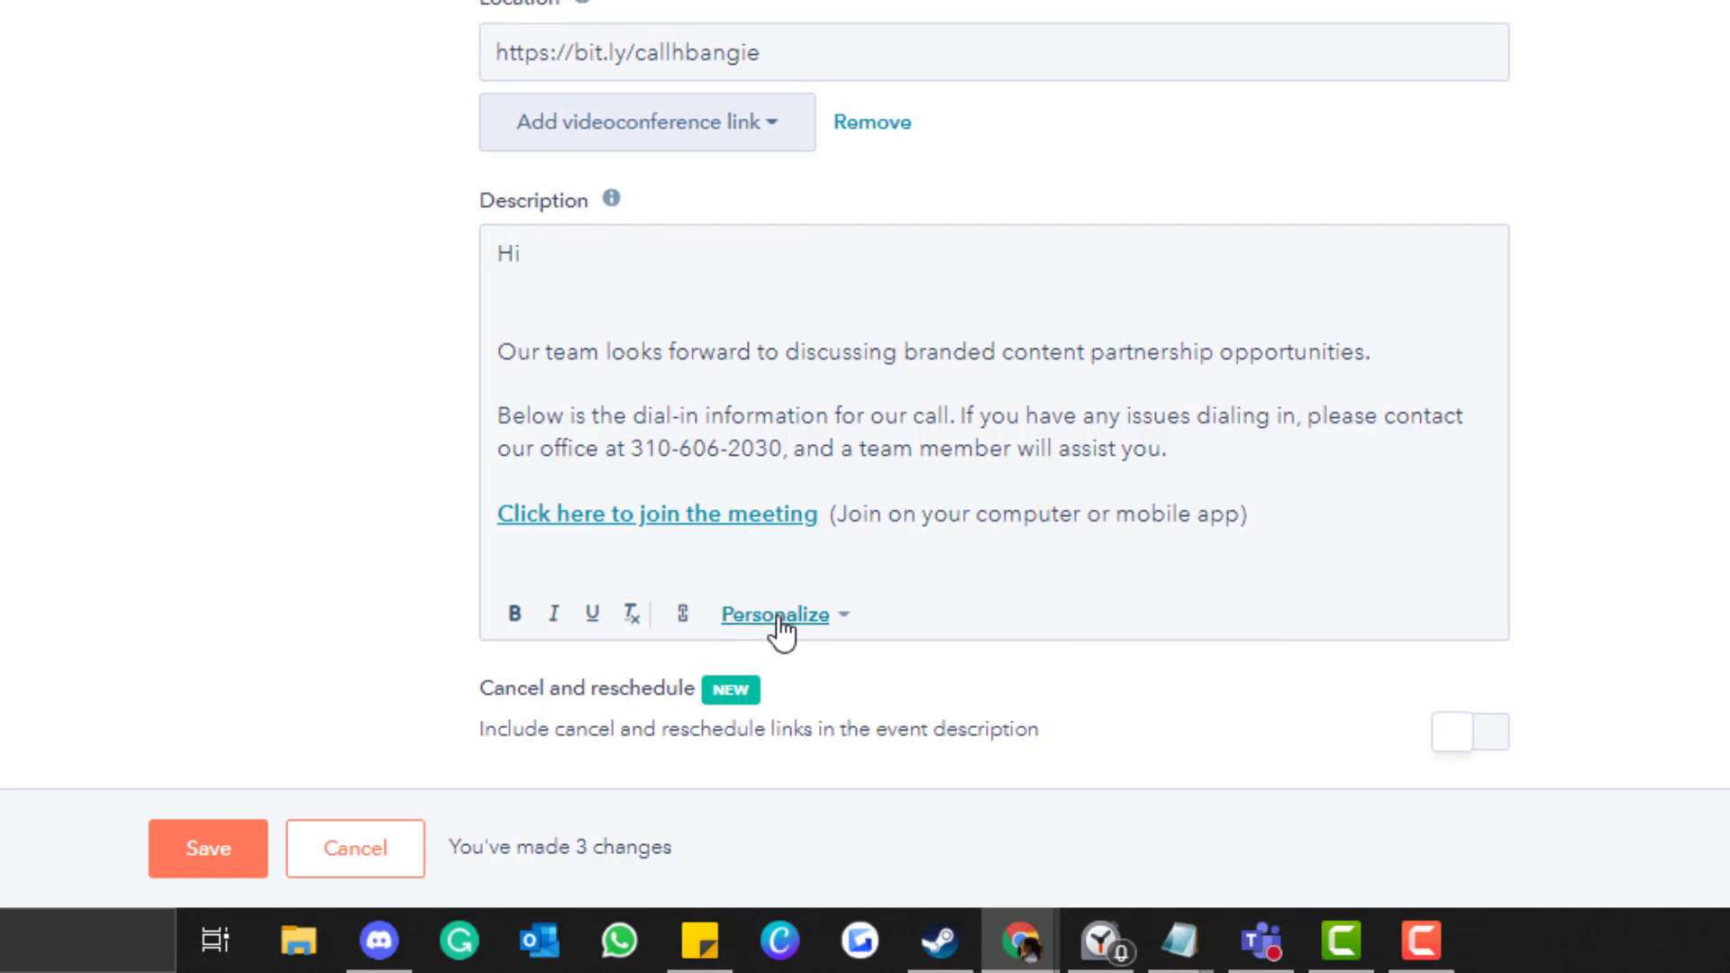
{"action": "left_click", "coordinate": [775, 615]}
{"action": "left_click", "coordinate": [827, 533]}
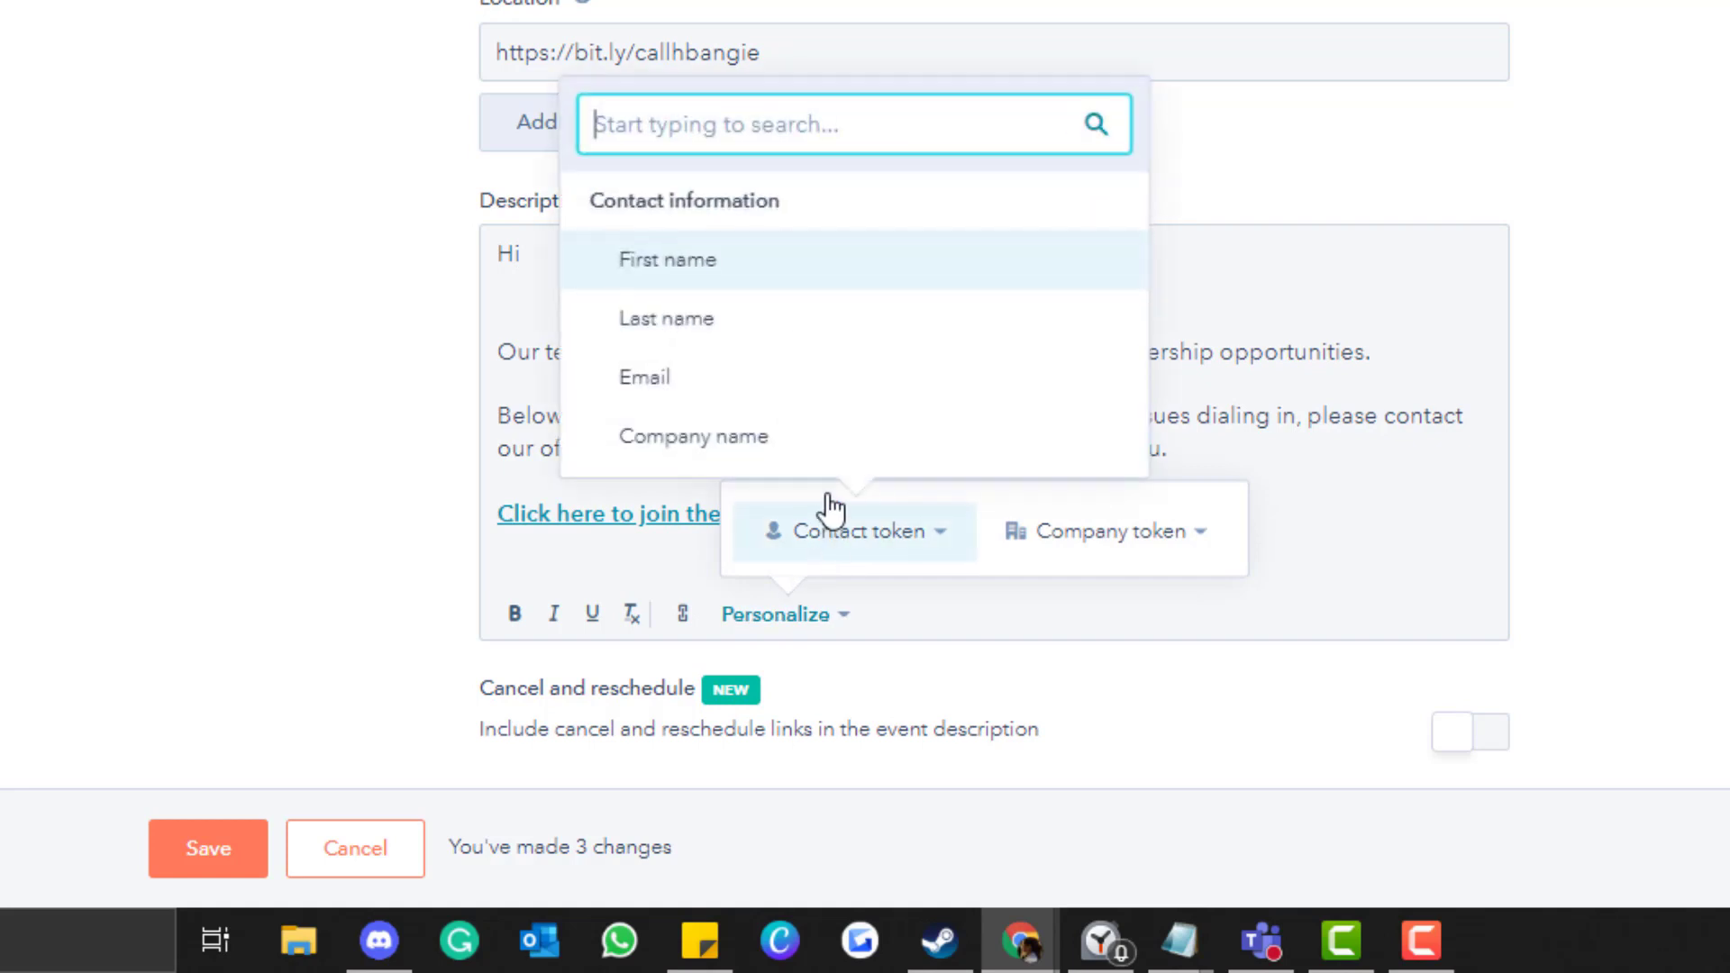
{"action": "left_click", "coordinate": [745, 270]}
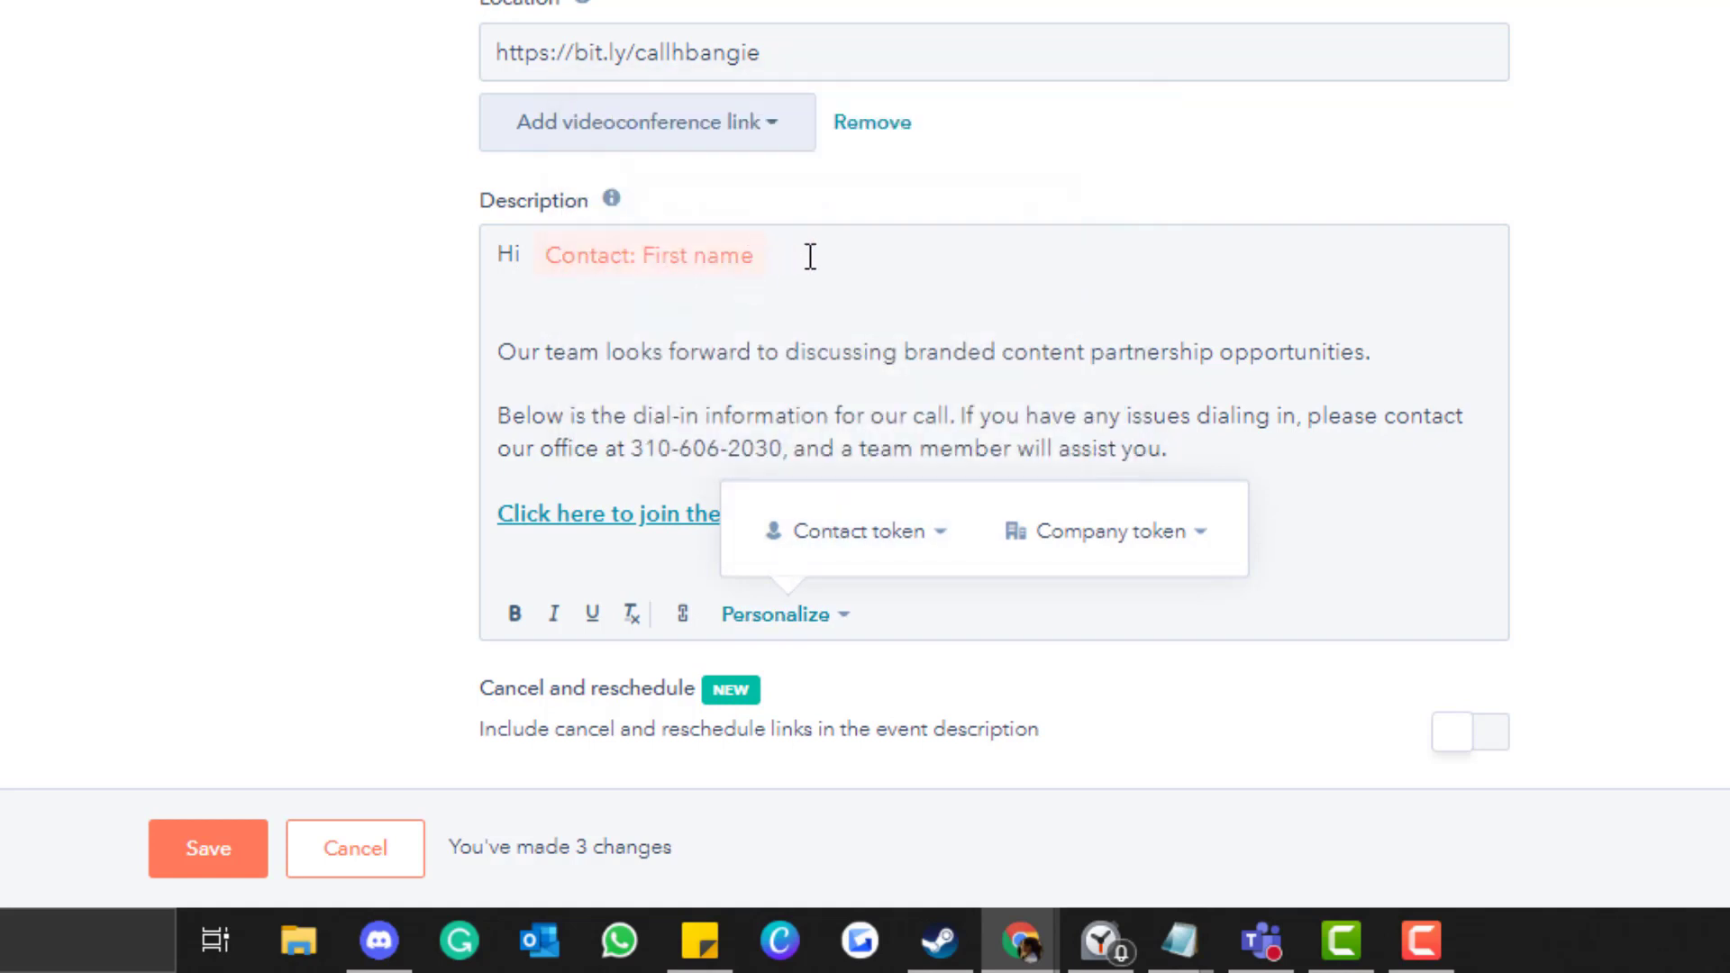
{"action": "left_click", "coordinate": [812, 257]}
{"action": "type", "text": ","}
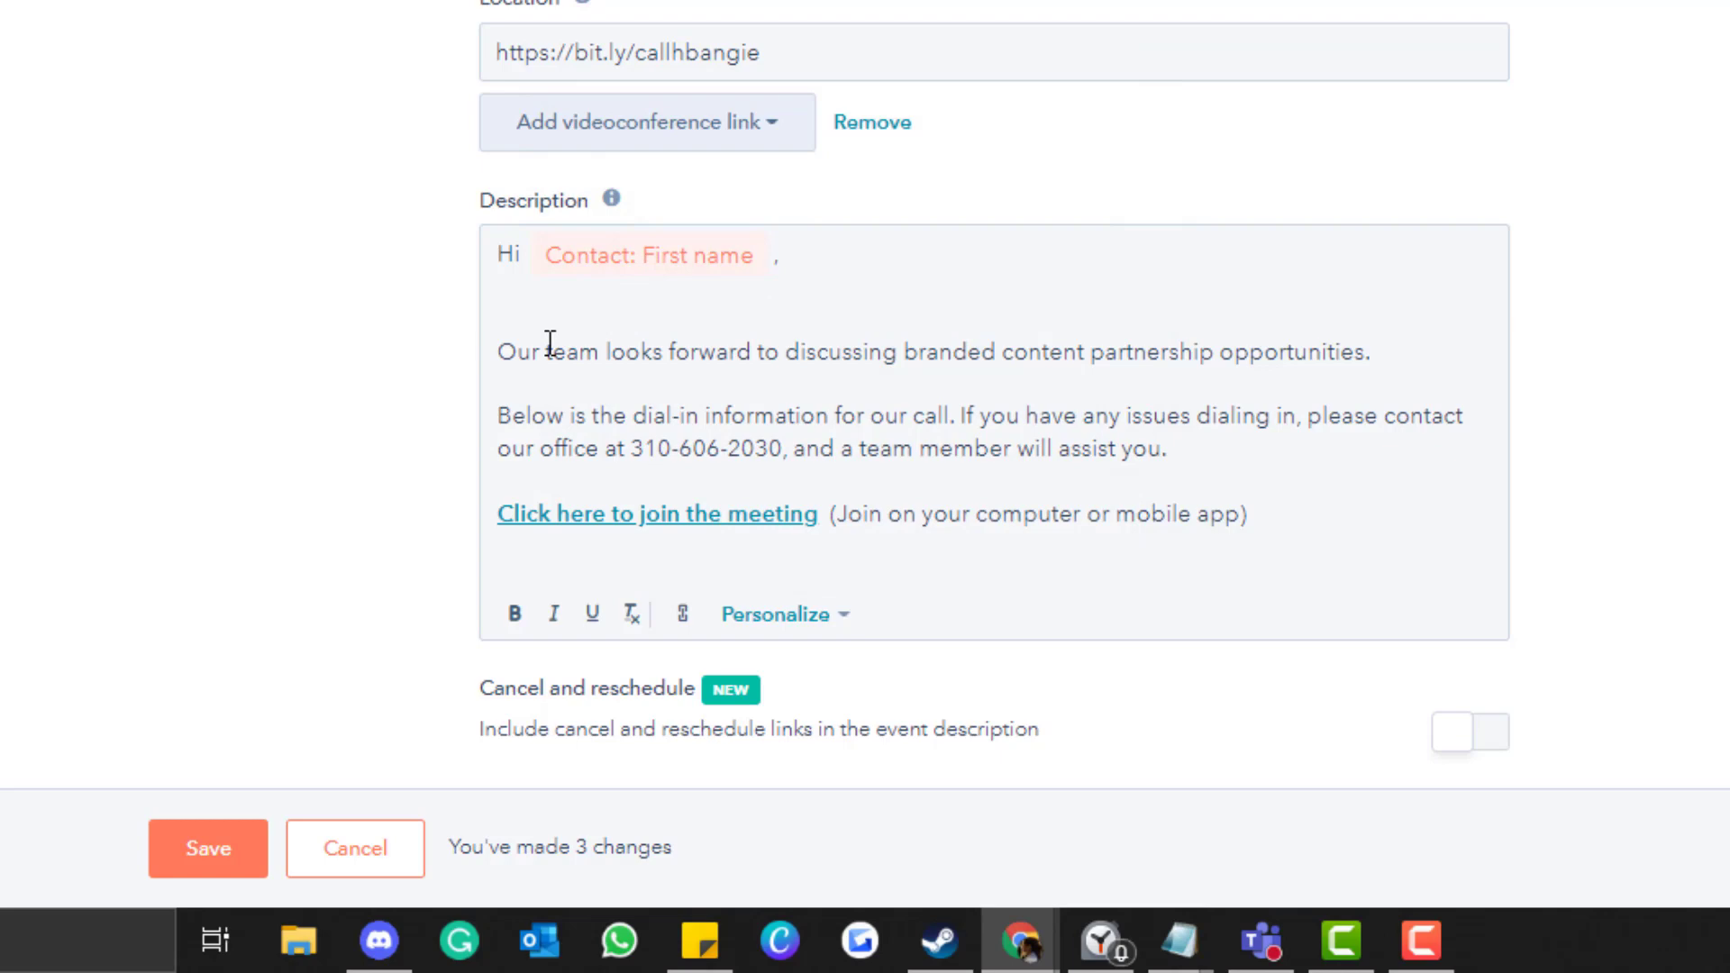
Review the description text, recopy the location link, and check the join-meeting link's settings.
{"action": "left_click_drag", "start_coordinate": [498, 351], "coordinate": [1418, 353]}
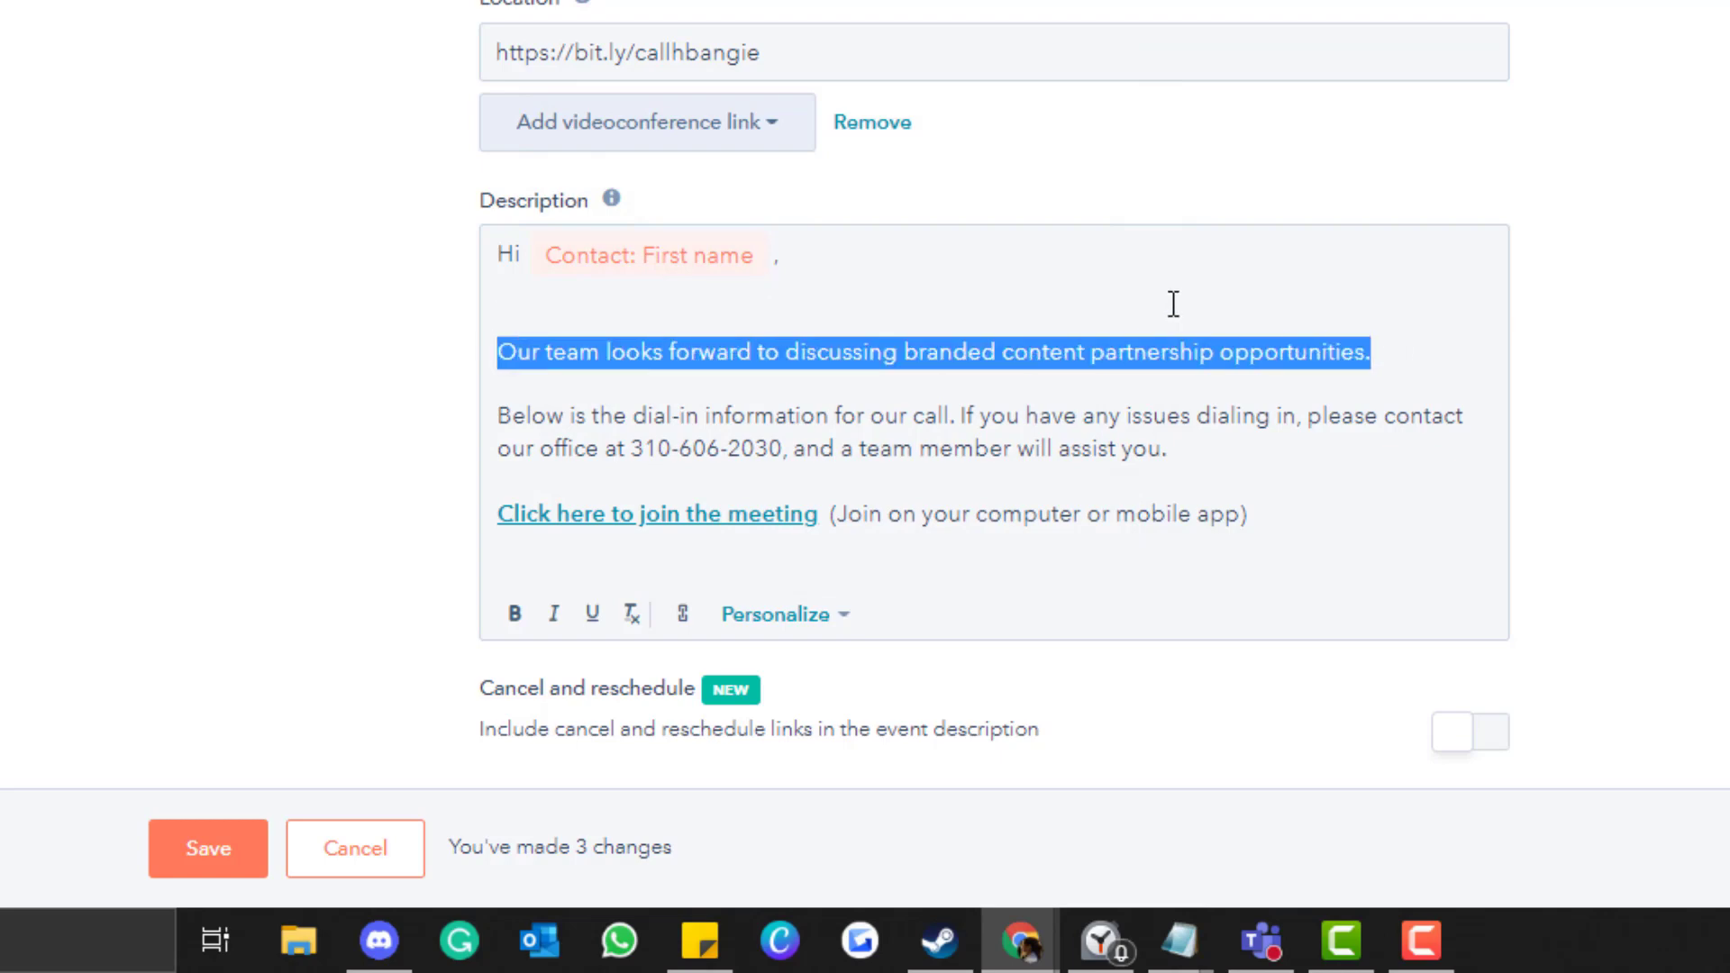
{"action": "left_click", "coordinate": [1136, 340]}
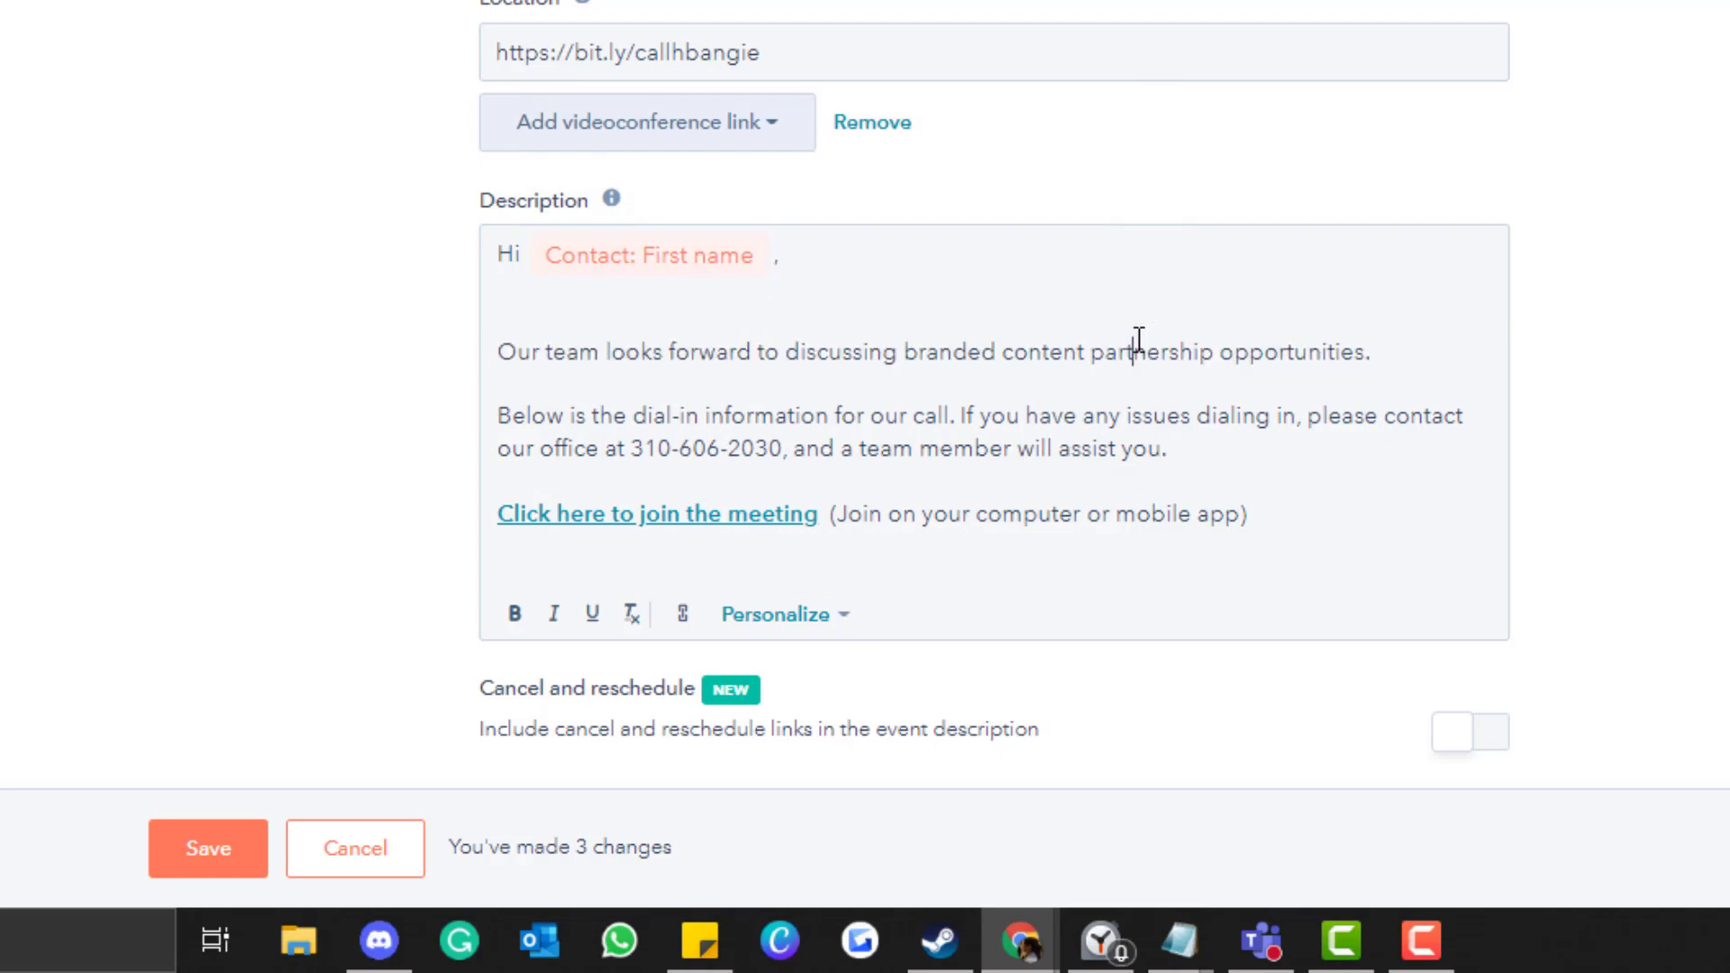
{"action": "left_click_drag", "start_coordinate": [501, 415], "coordinate": [1020, 437]}
{"action": "left_click", "coordinate": [721, 447]}
{"action": "left_click_drag", "start_coordinate": [783, 448], "coordinate": [636, 446]}
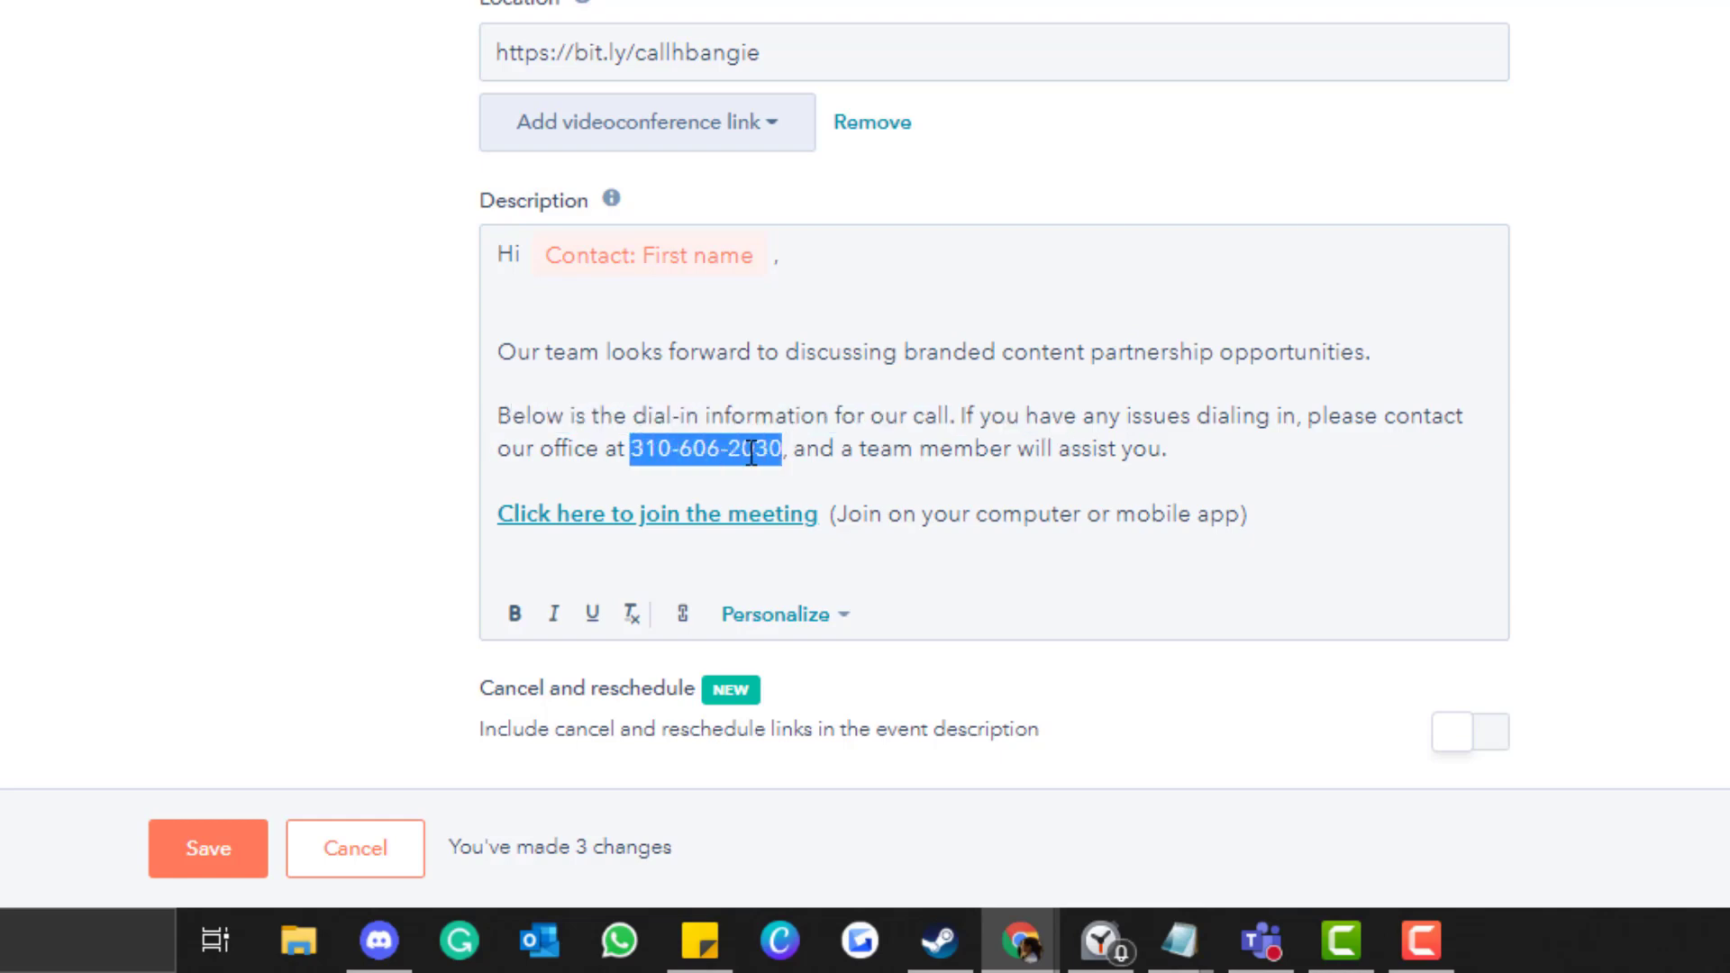
{"action": "left_click", "coordinate": [838, 36]}
{"action": "key", "text": "ctrl+a"}
{"action": "key", "text": "ctrl+c"}
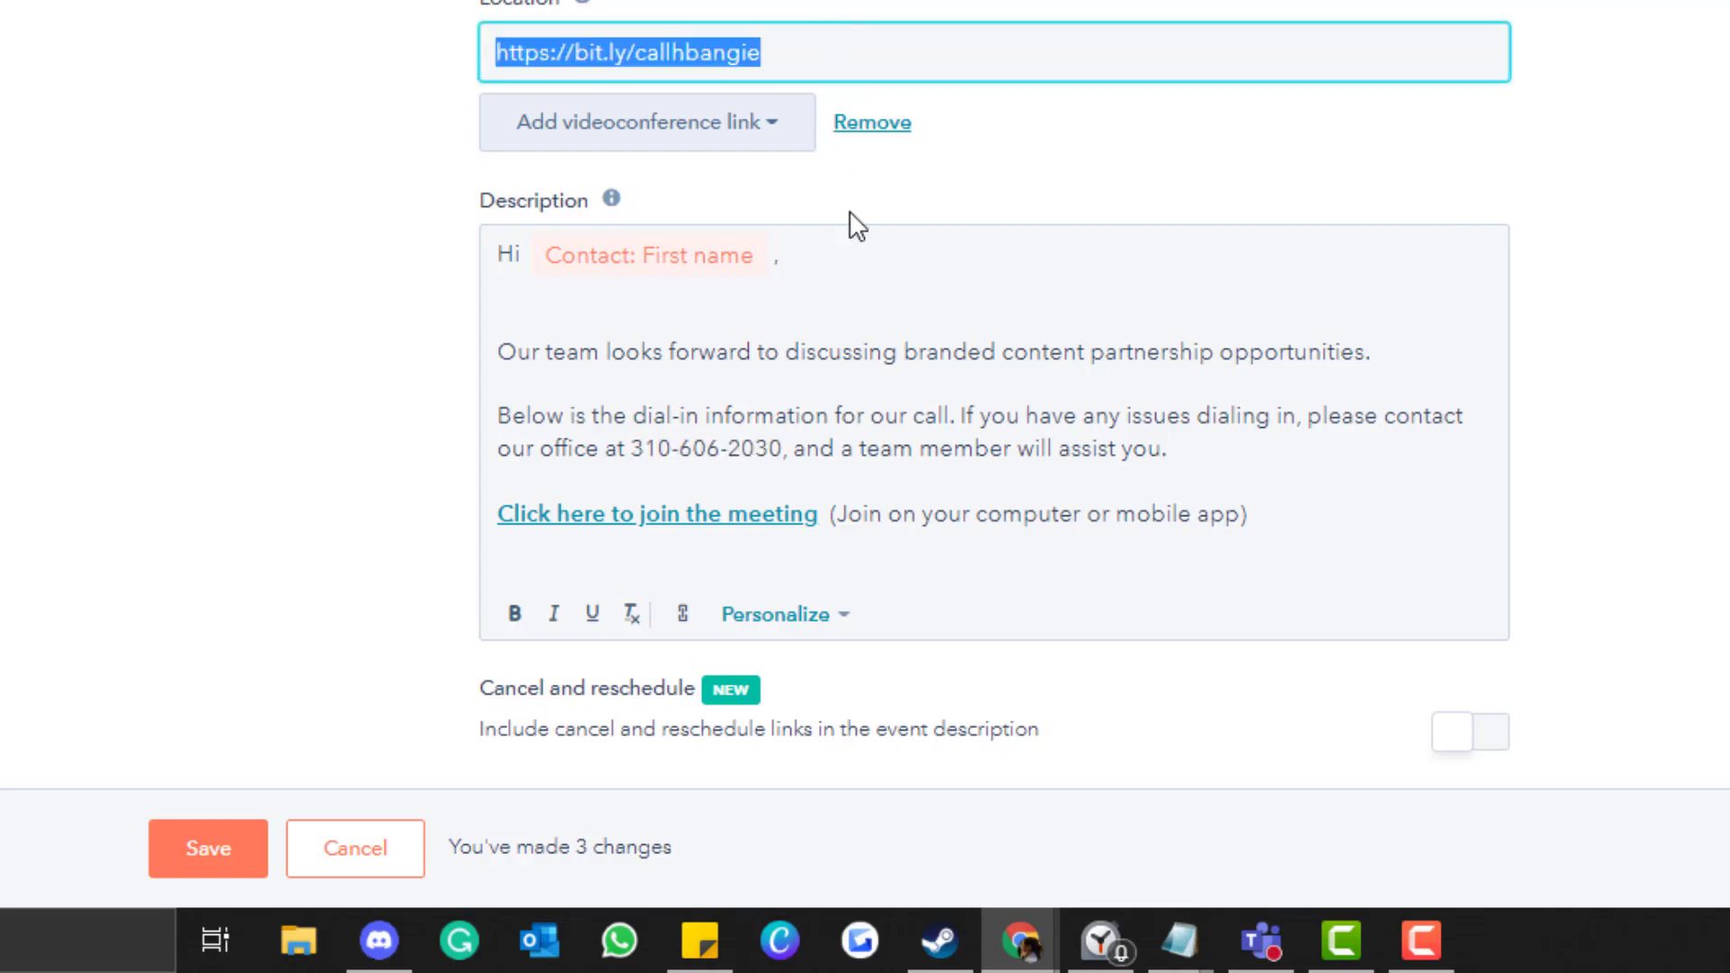
{"action": "left_click_drag", "start_coordinate": [822, 513], "coordinate": [584, 515]}
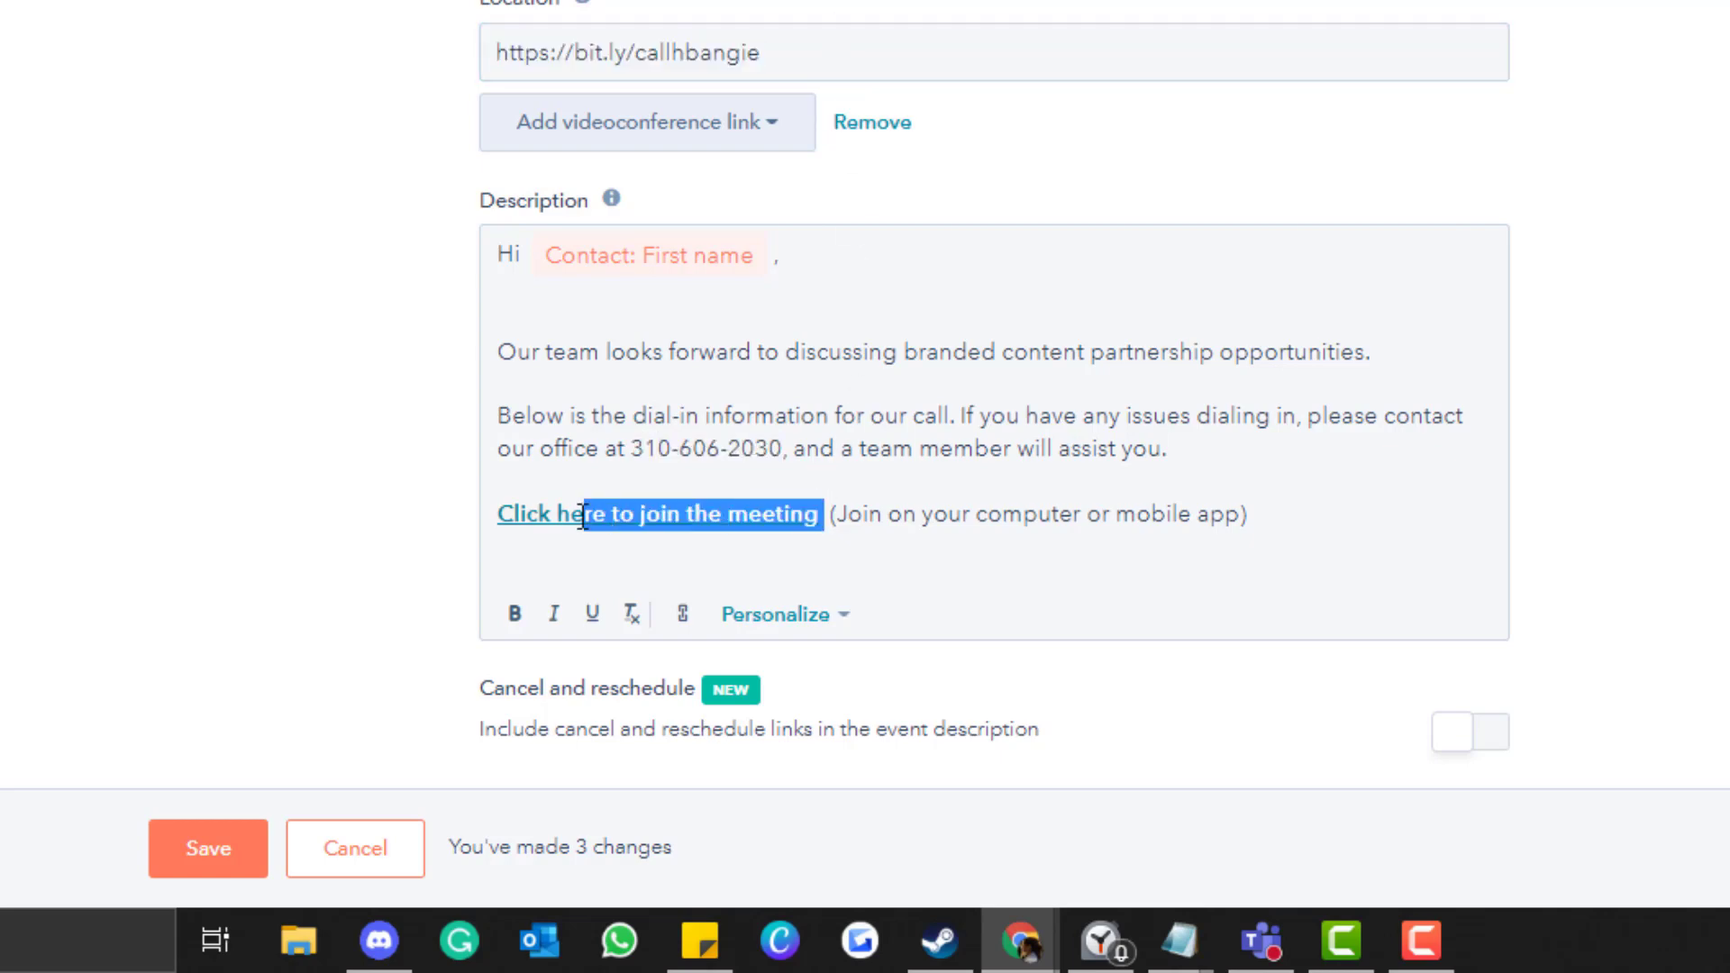
{"action": "left_click", "coordinate": [510, 514]}
{"action": "left_click", "coordinate": [1092, 449]}
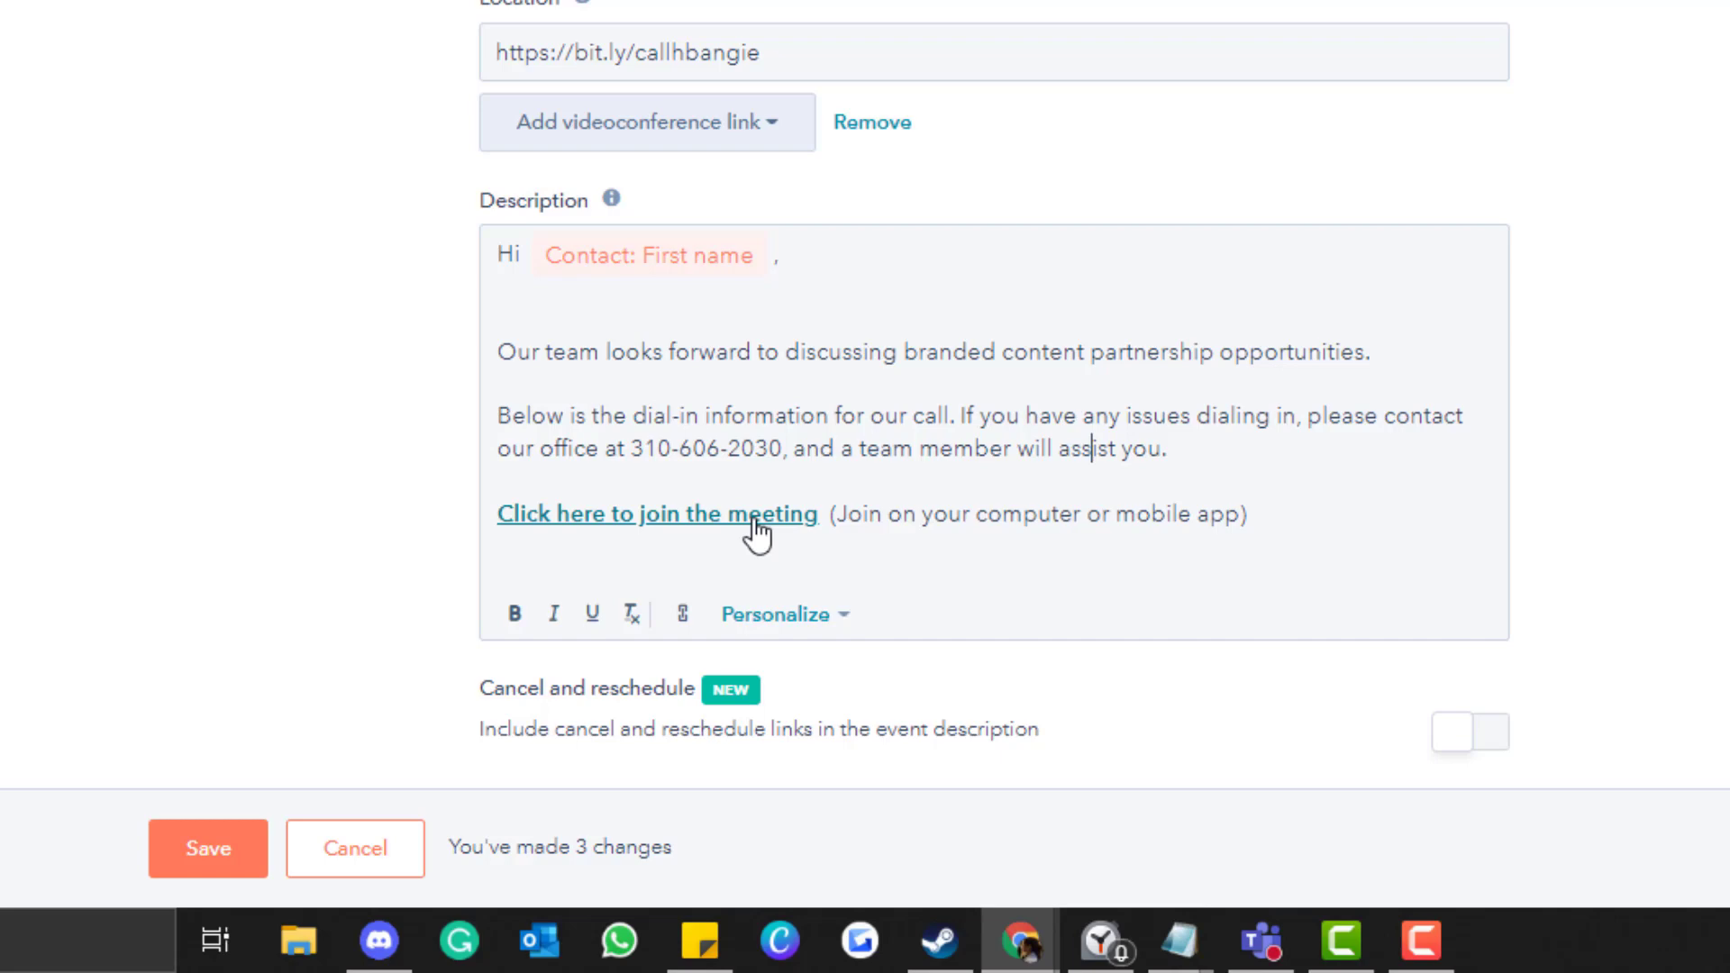
{"action": "left_click_drag", "start_coordinate": [833, 514], "coordinate": [495, 515]}
{"action": "left_click", "coordinate": [682, 614]}
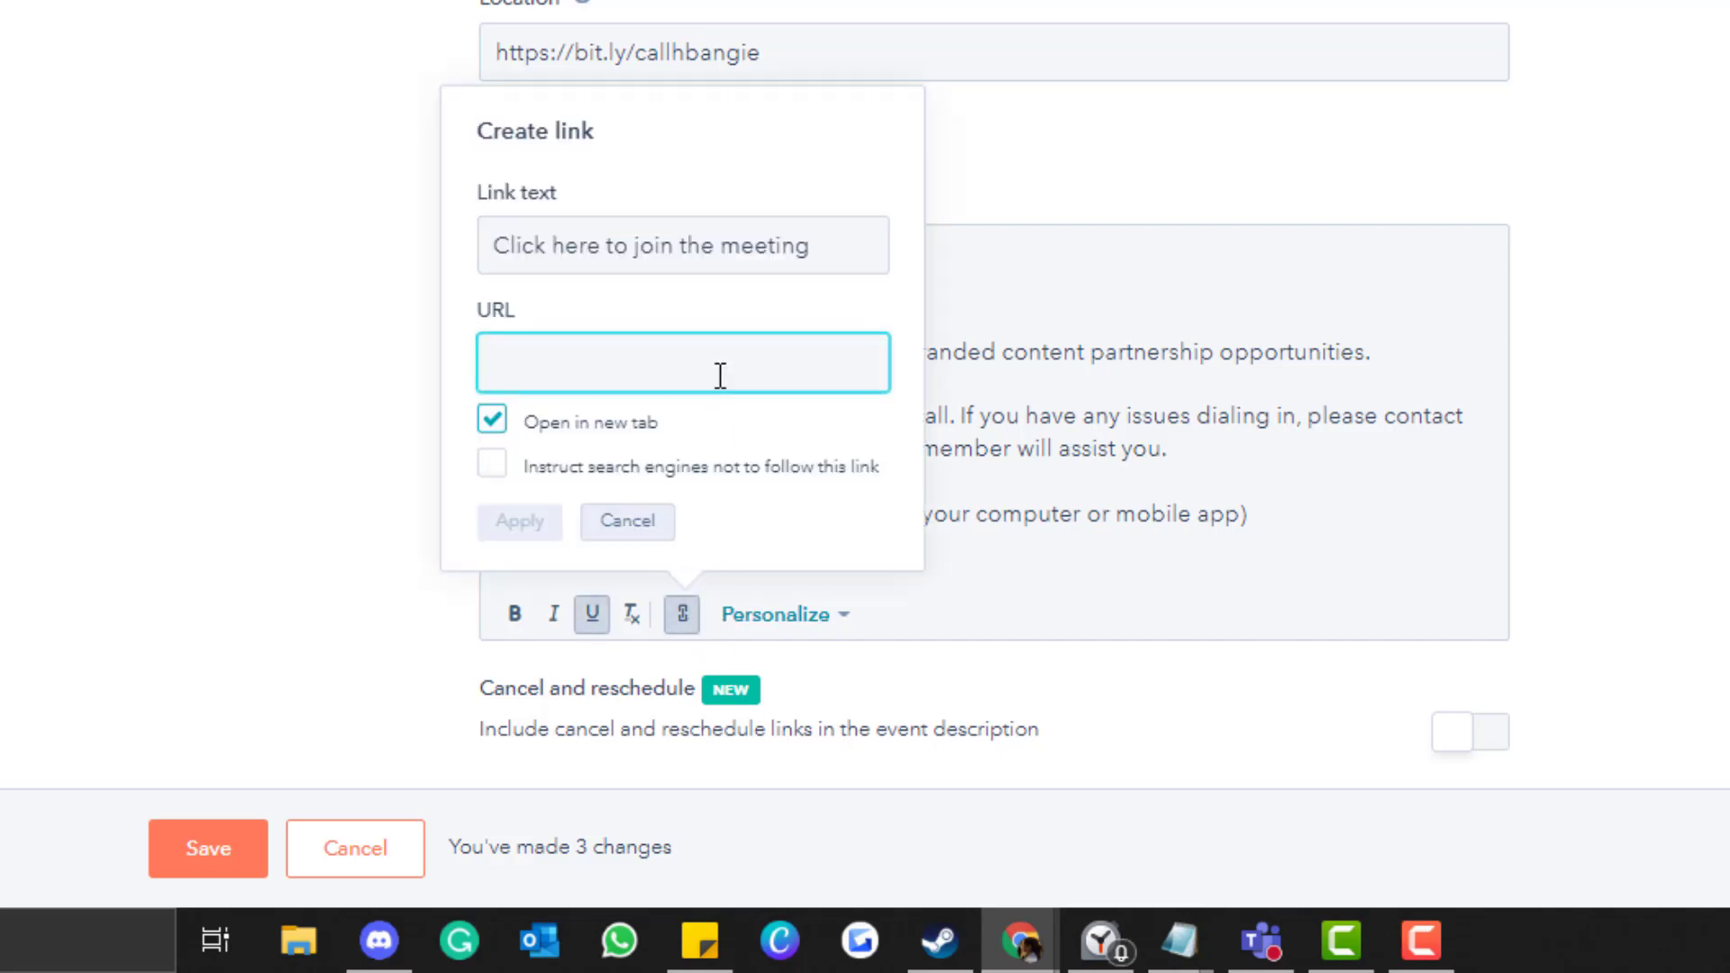
{"action": "key", "text": "ctrl+v"}
{"action": "left_click", "coordinate": [531, 530]}
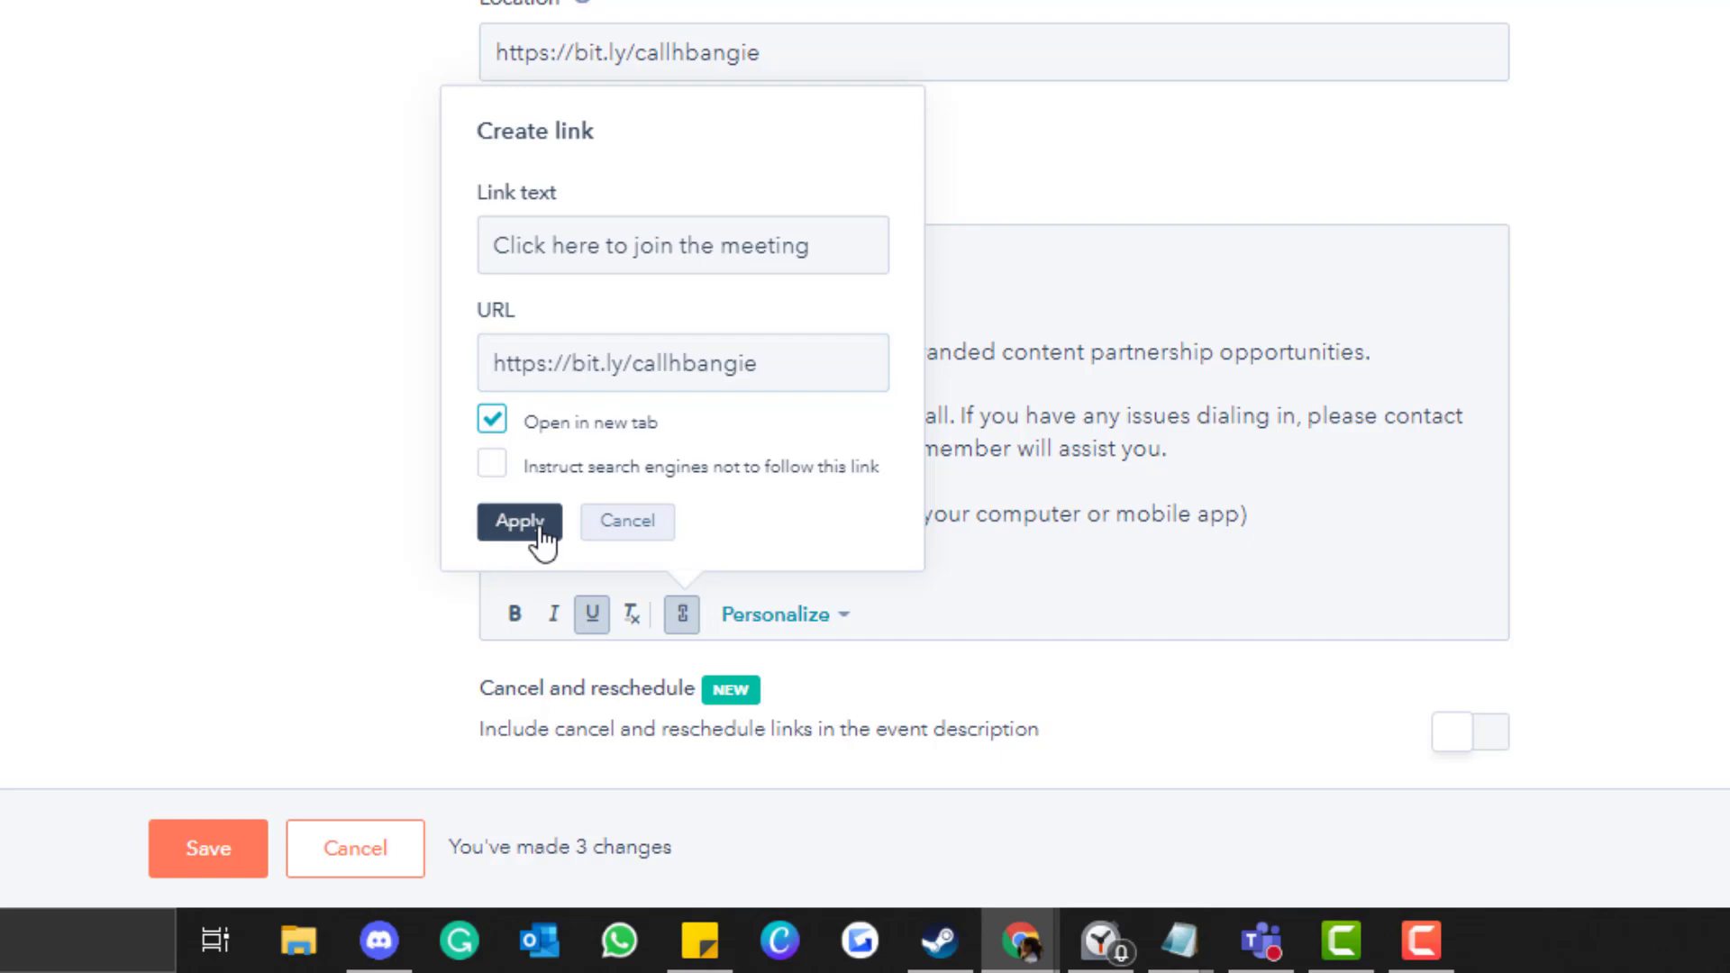
{"action": "scroll", "coordinate": [1267, 470], "scroll_direction": "up", "scroll_amount": 1}
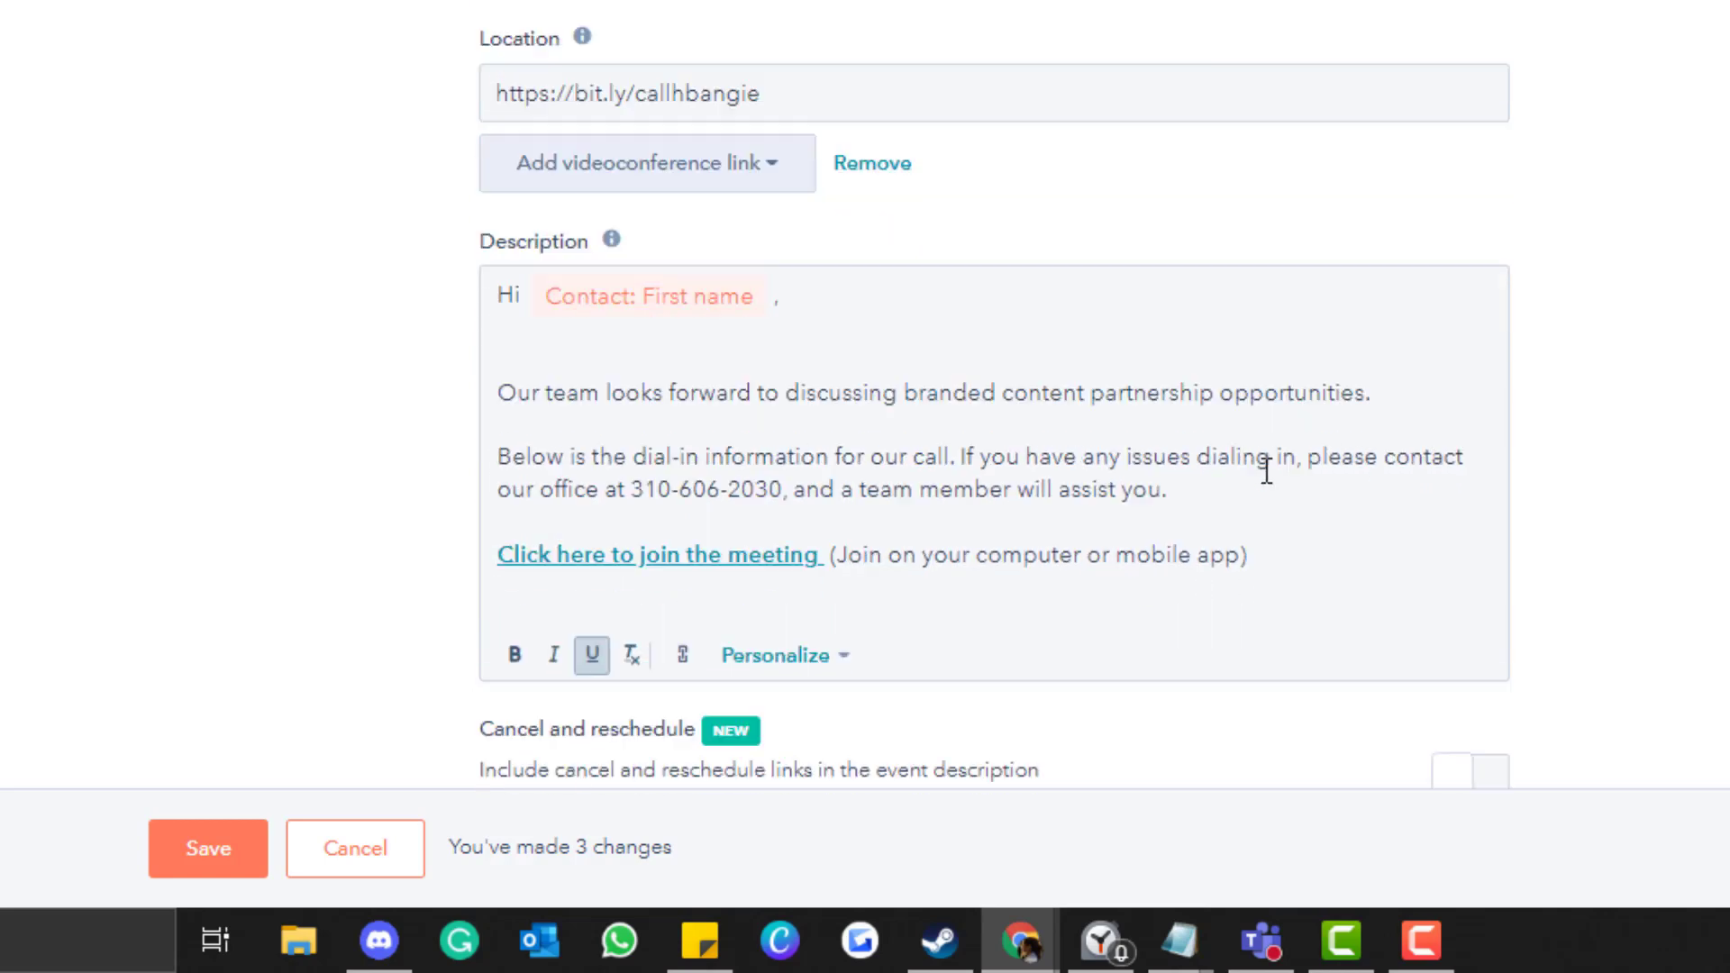
{"action": "scroll", "coordinate": [1268, 471], "scroll_direction": "down", "scroll_amount": 1}
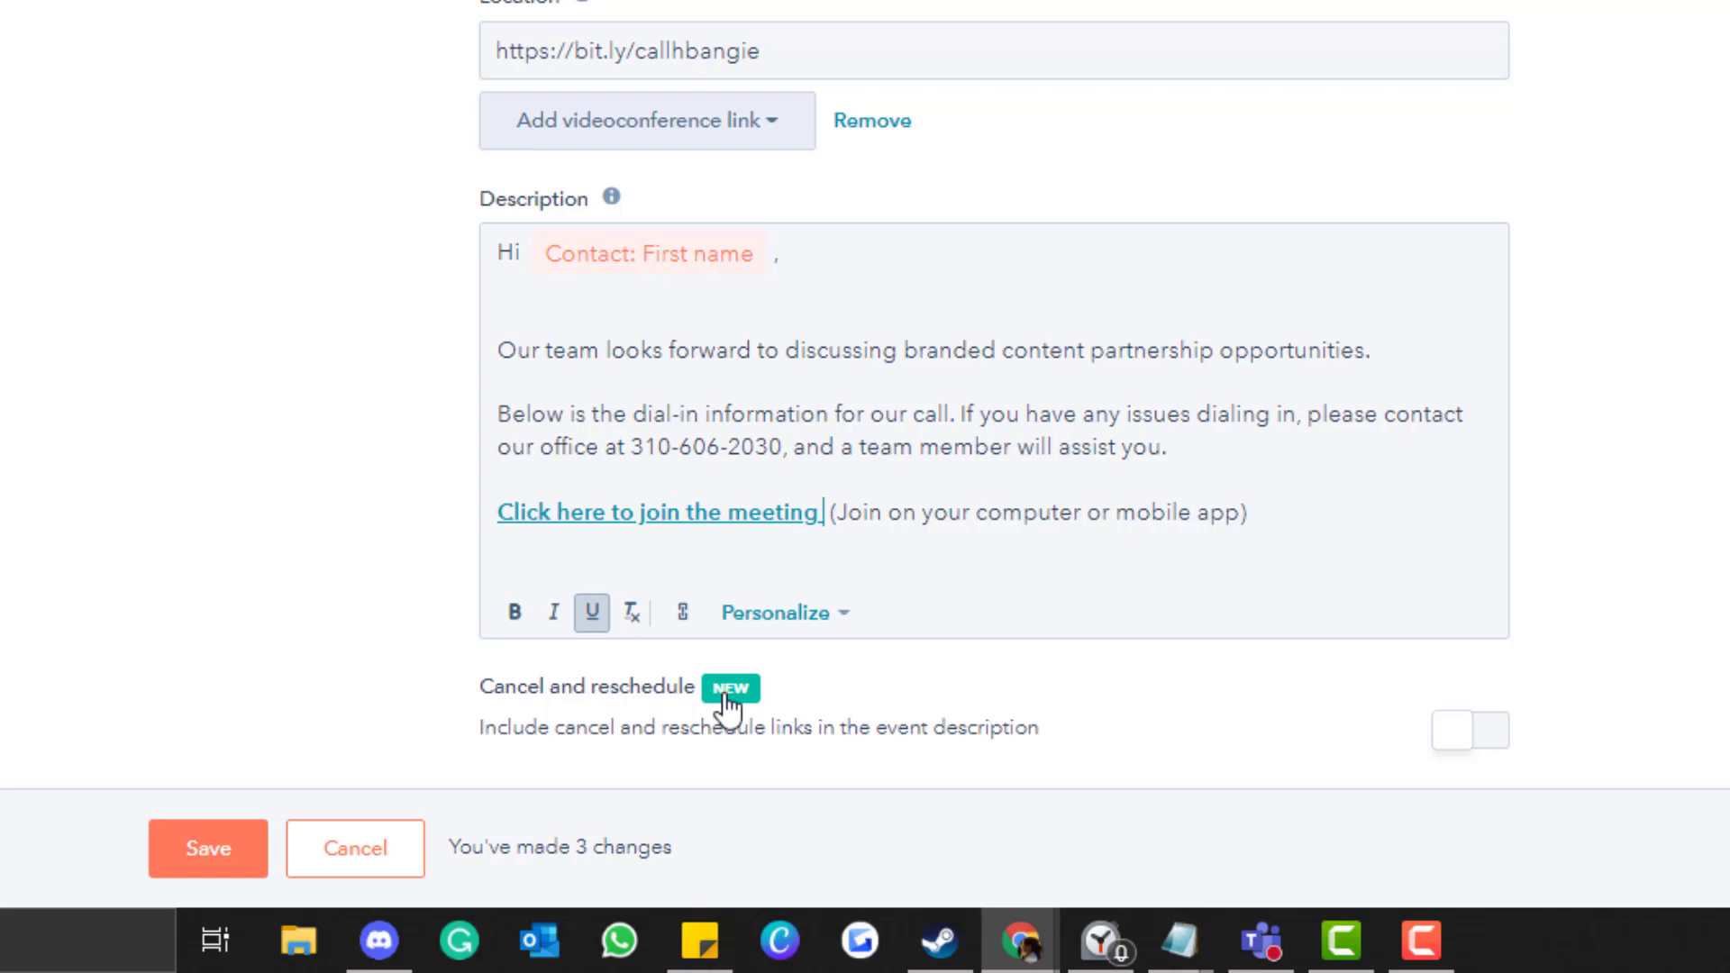
Turn on cancel and reschedule links in the meeting description.
{"action": "left_click", "coordinate": [1482, 741]}
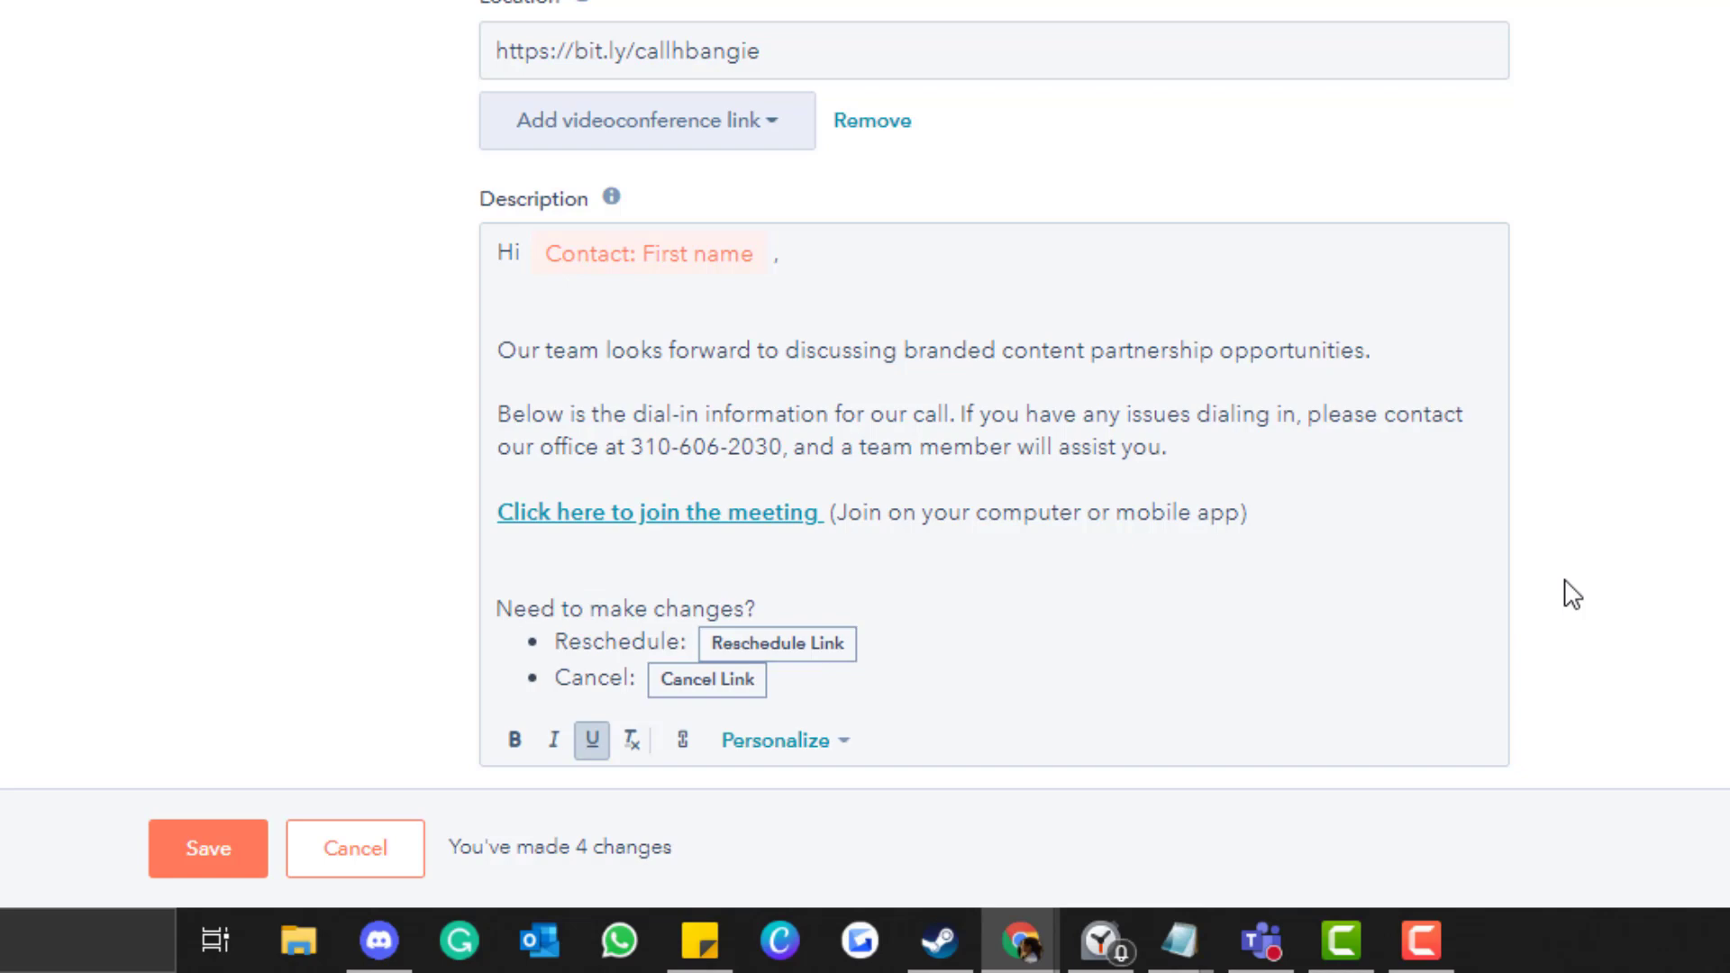
{"action": "scroll", "coordinate": [1576, 542], "scroll_direction": "down", "scroll_amount": 1}
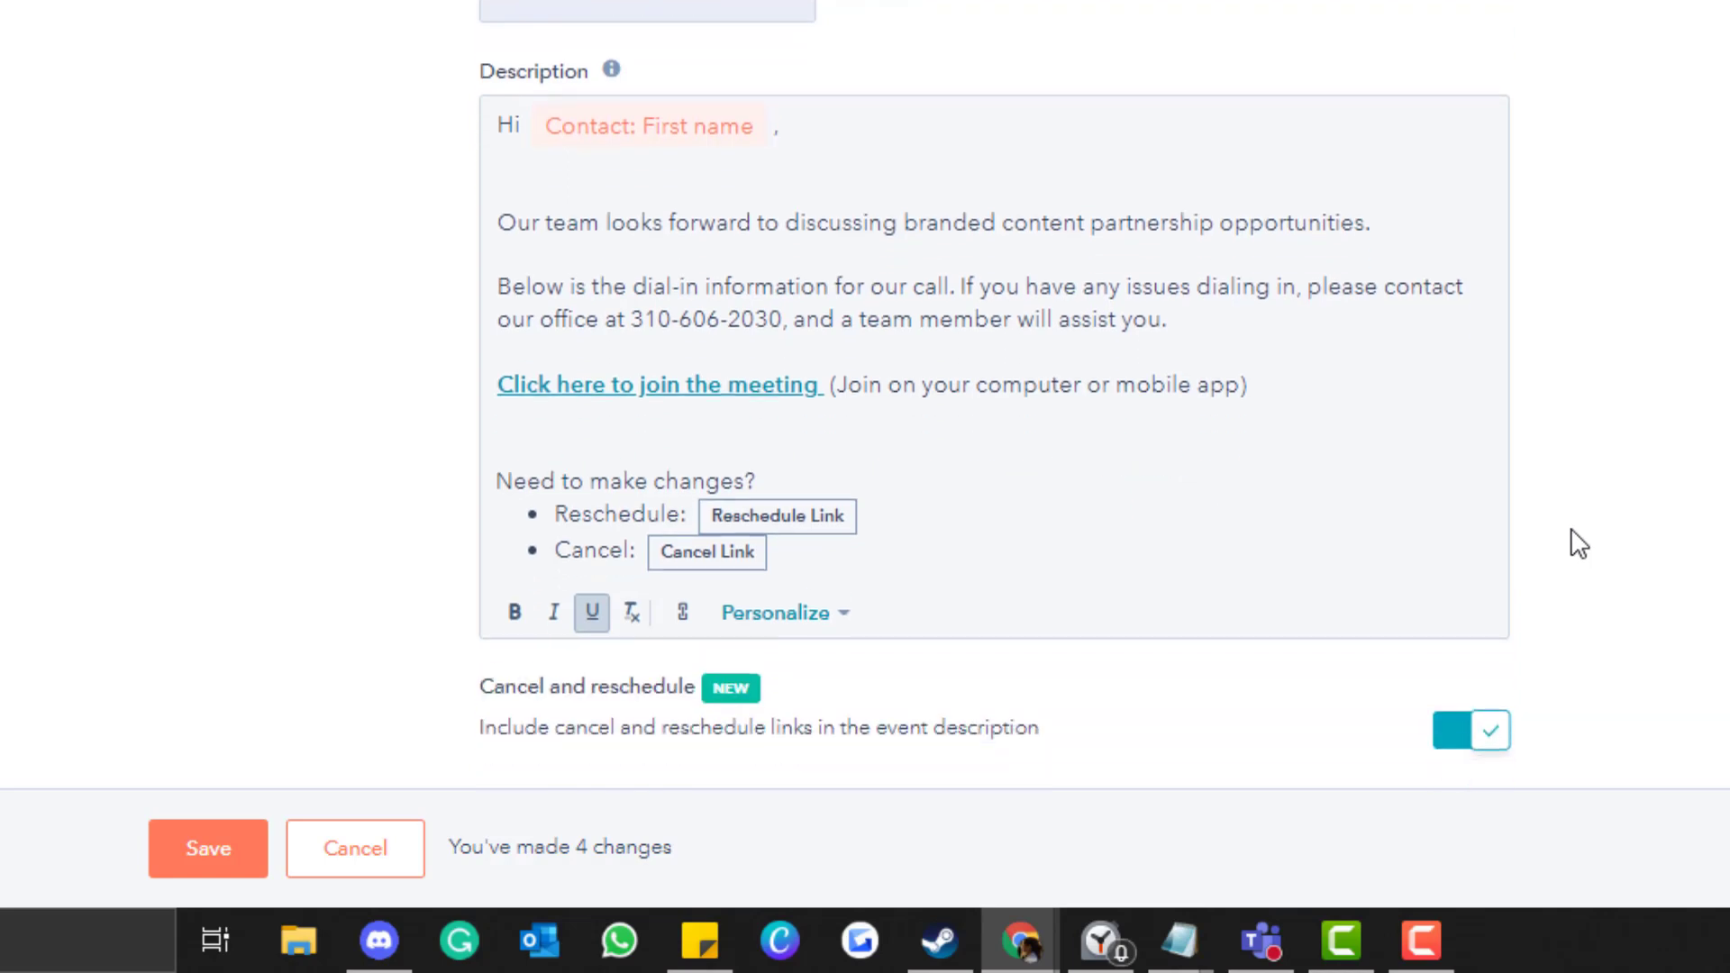
{"action": "scroll", "coordinate": [1015, 592], "scroll_direction": "up", "scroll_amount": 1}
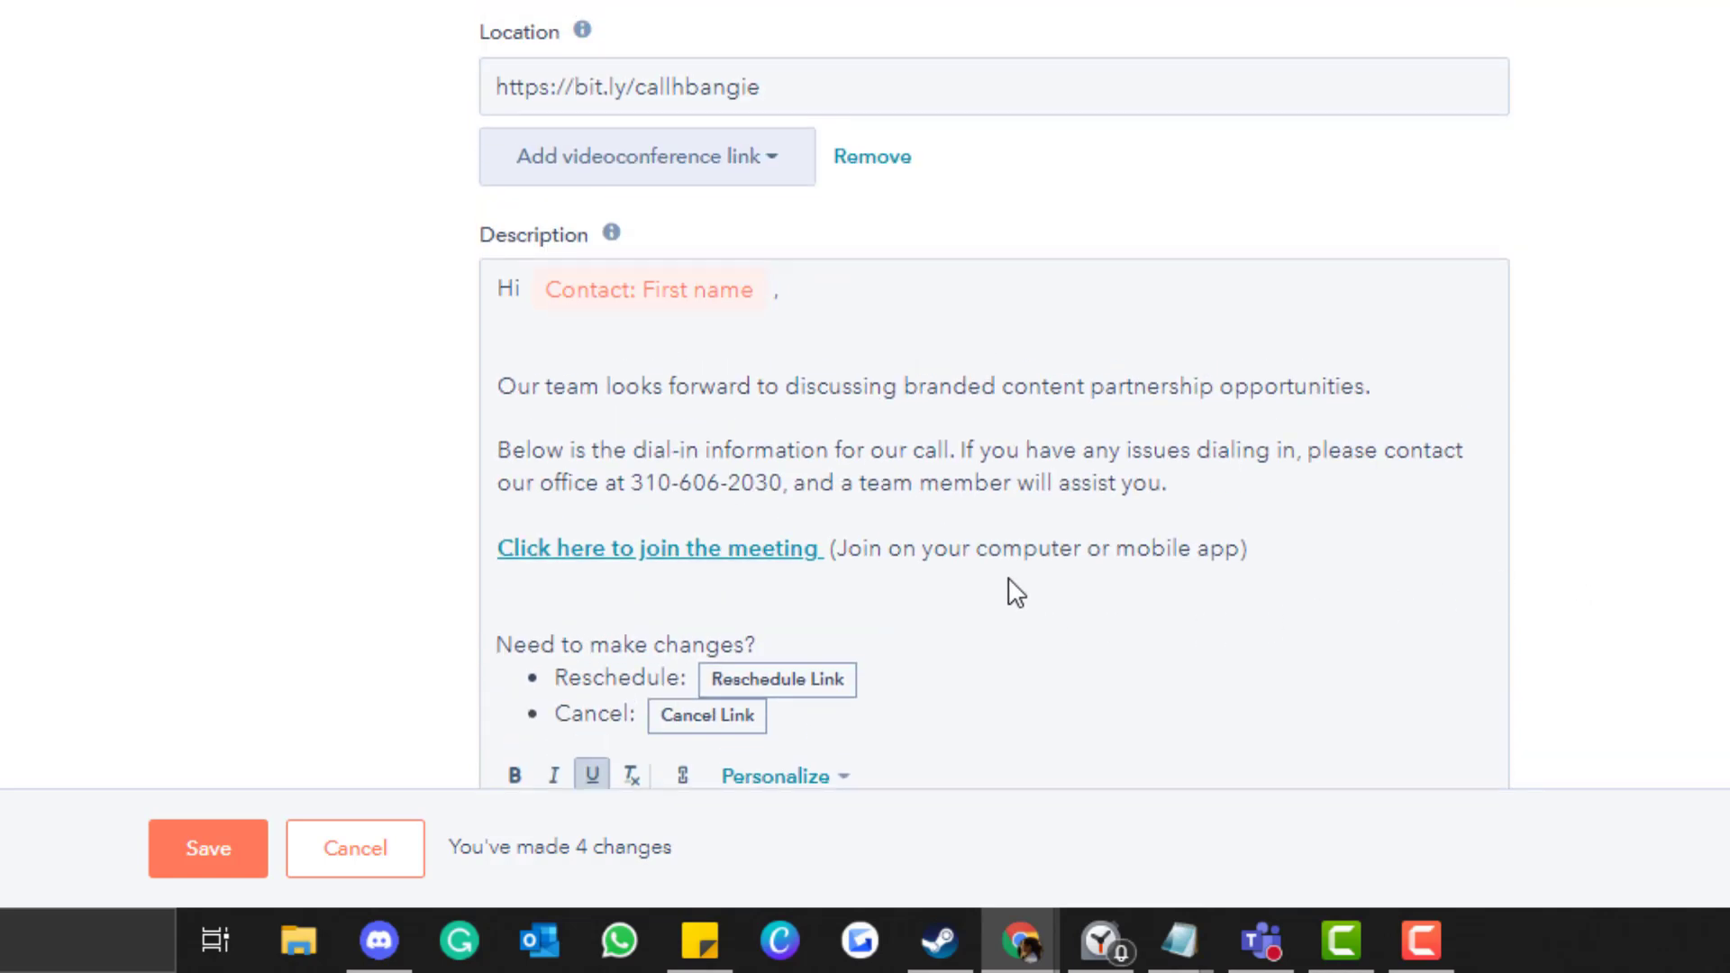
{"action": "scroll", "coordinate": [1015, 592], "scroll_direction": "down", "scroll_amount": 1}
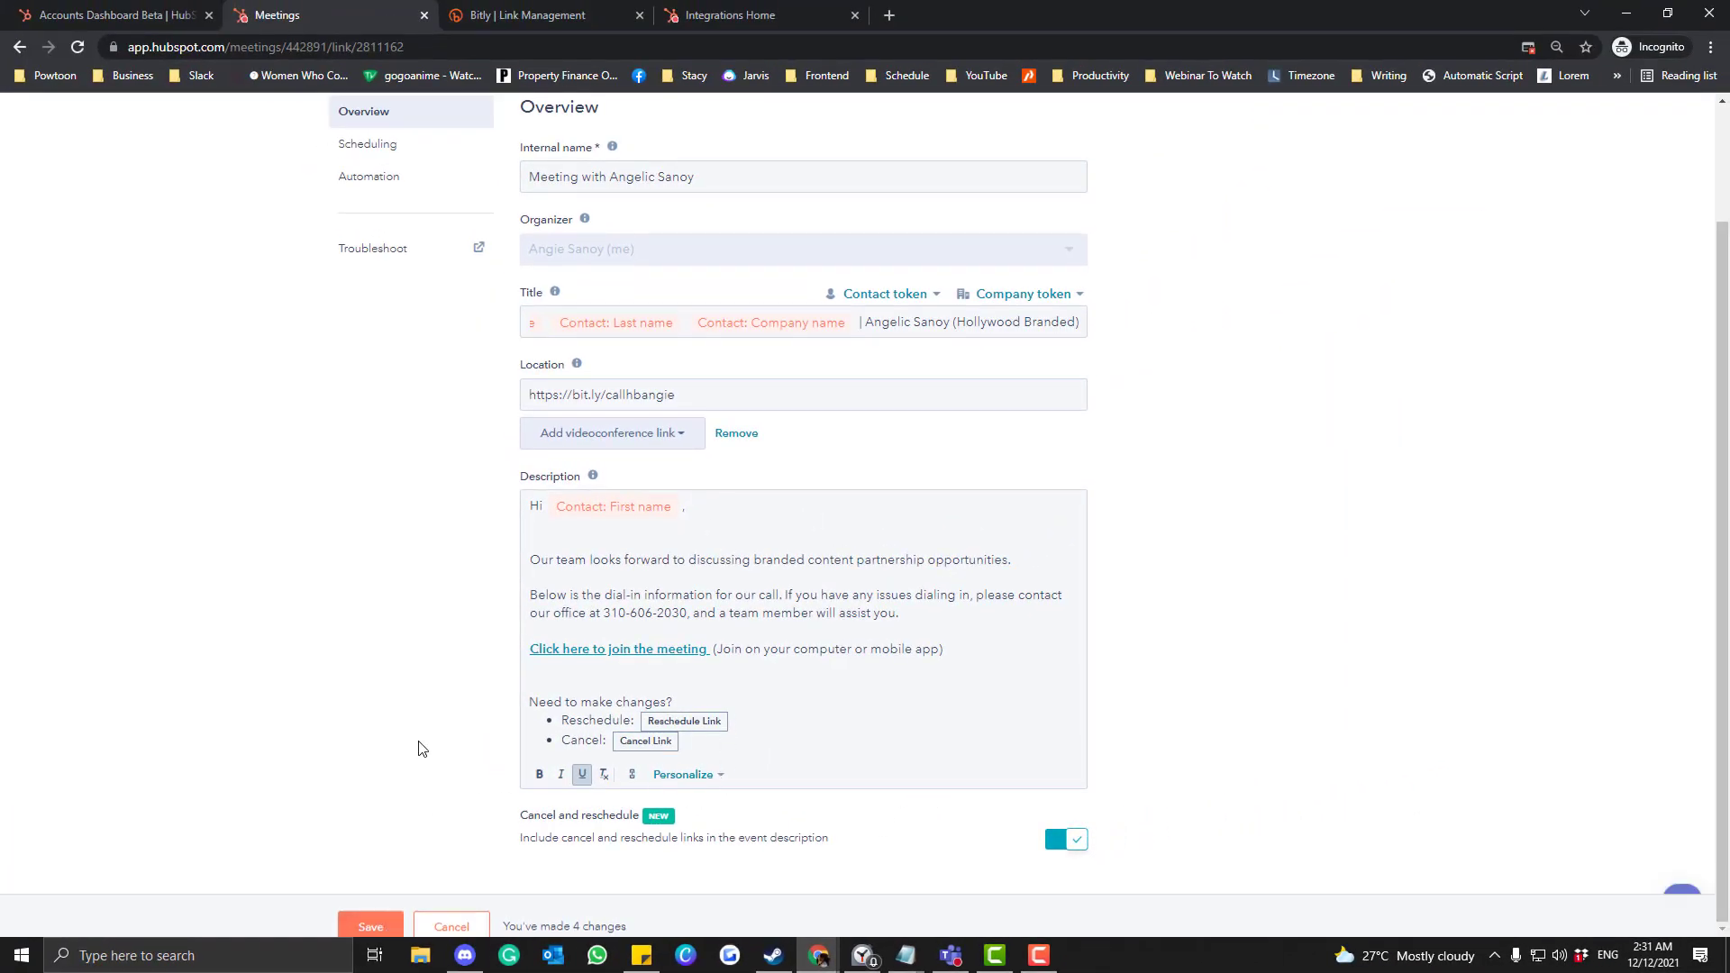
{"action": "scroll", "coordinate": [418, 748], "scroll_direction": "up", "scroll_amount": 2}
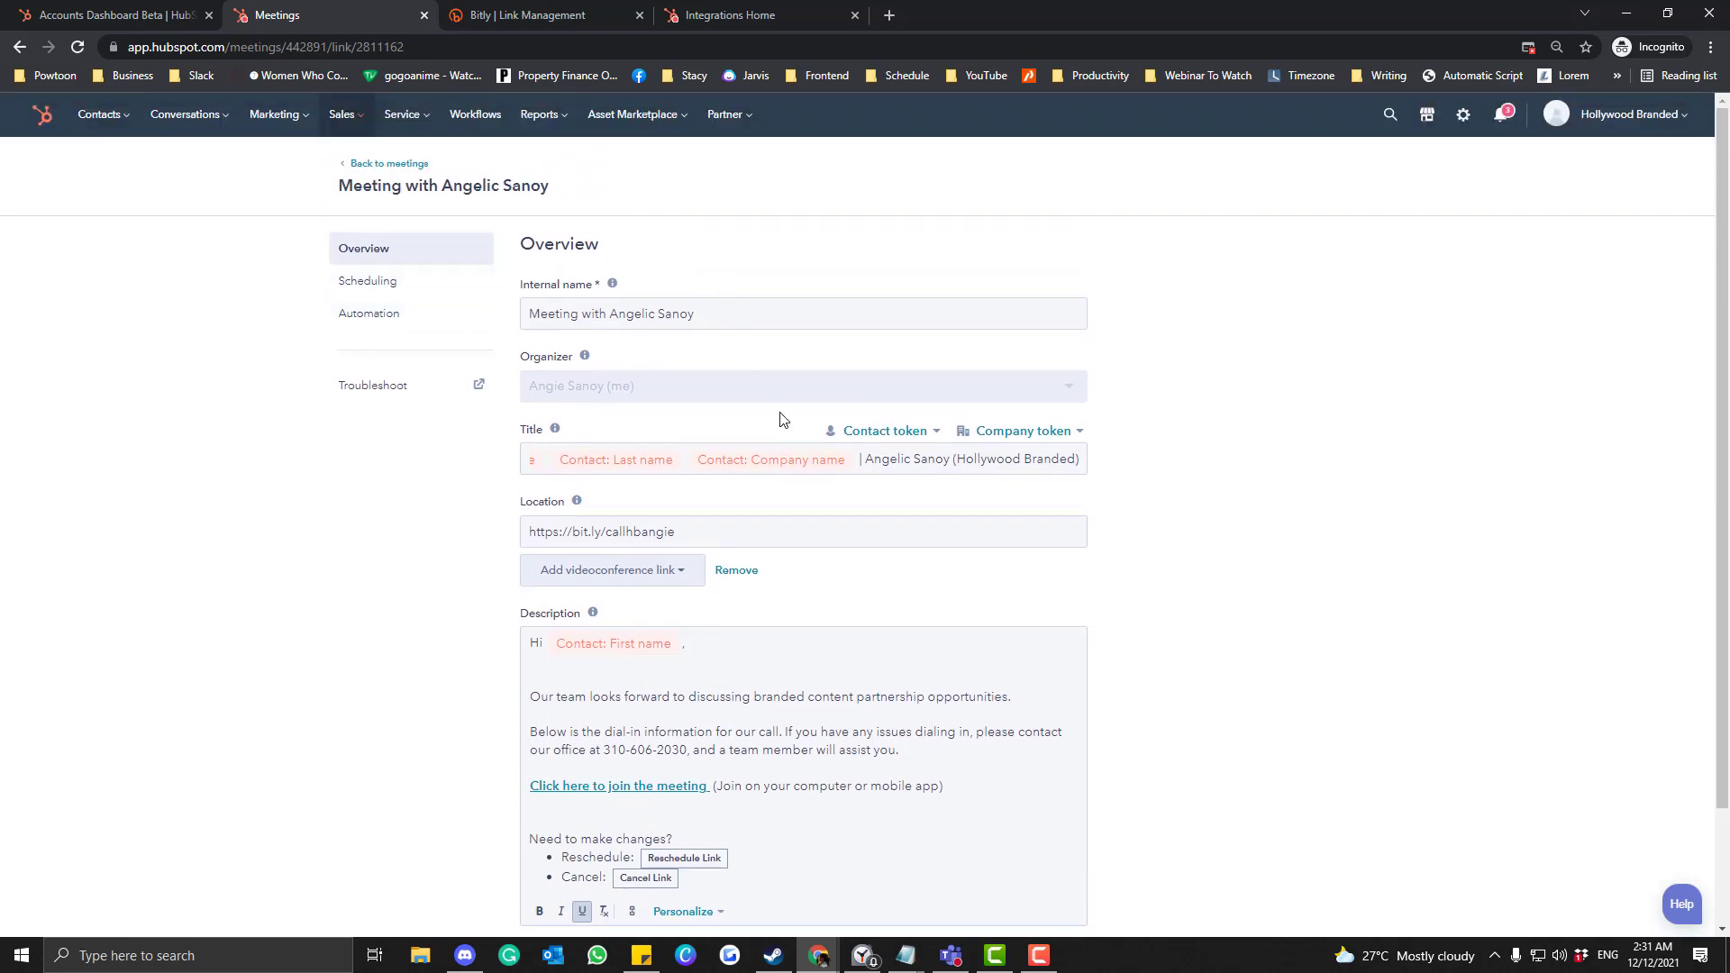
{"action": "scroll", "coordinate": [787, 411], "scroll_direction": "down", "scroll_amount": 1}
{"action": "scroll", "coordinate": [811, 541], "scroll_direction": "up", "scroll_amount": 1}
Append ' (30mins)' to the meeting title in the scheduling settings.
{"action": "left_click", "coordinate": [383, 286]}
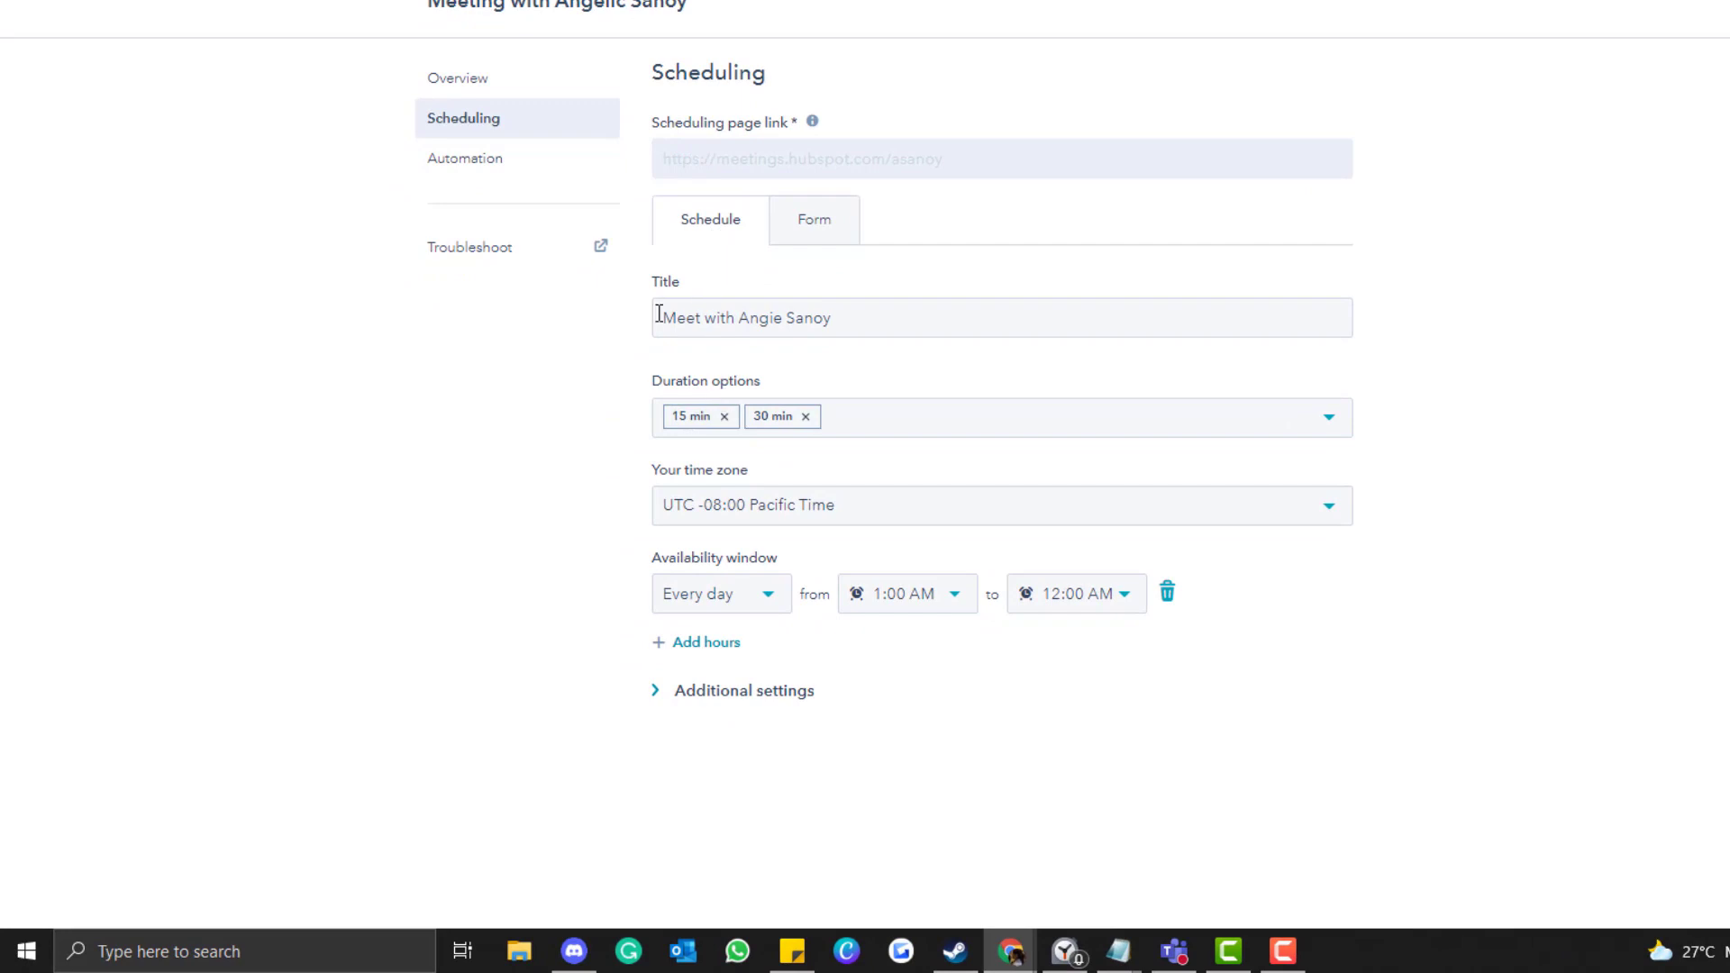
{"action": "left_click_drag", "start_coordinate": [659, 313], "coordinate": [906, 313]}
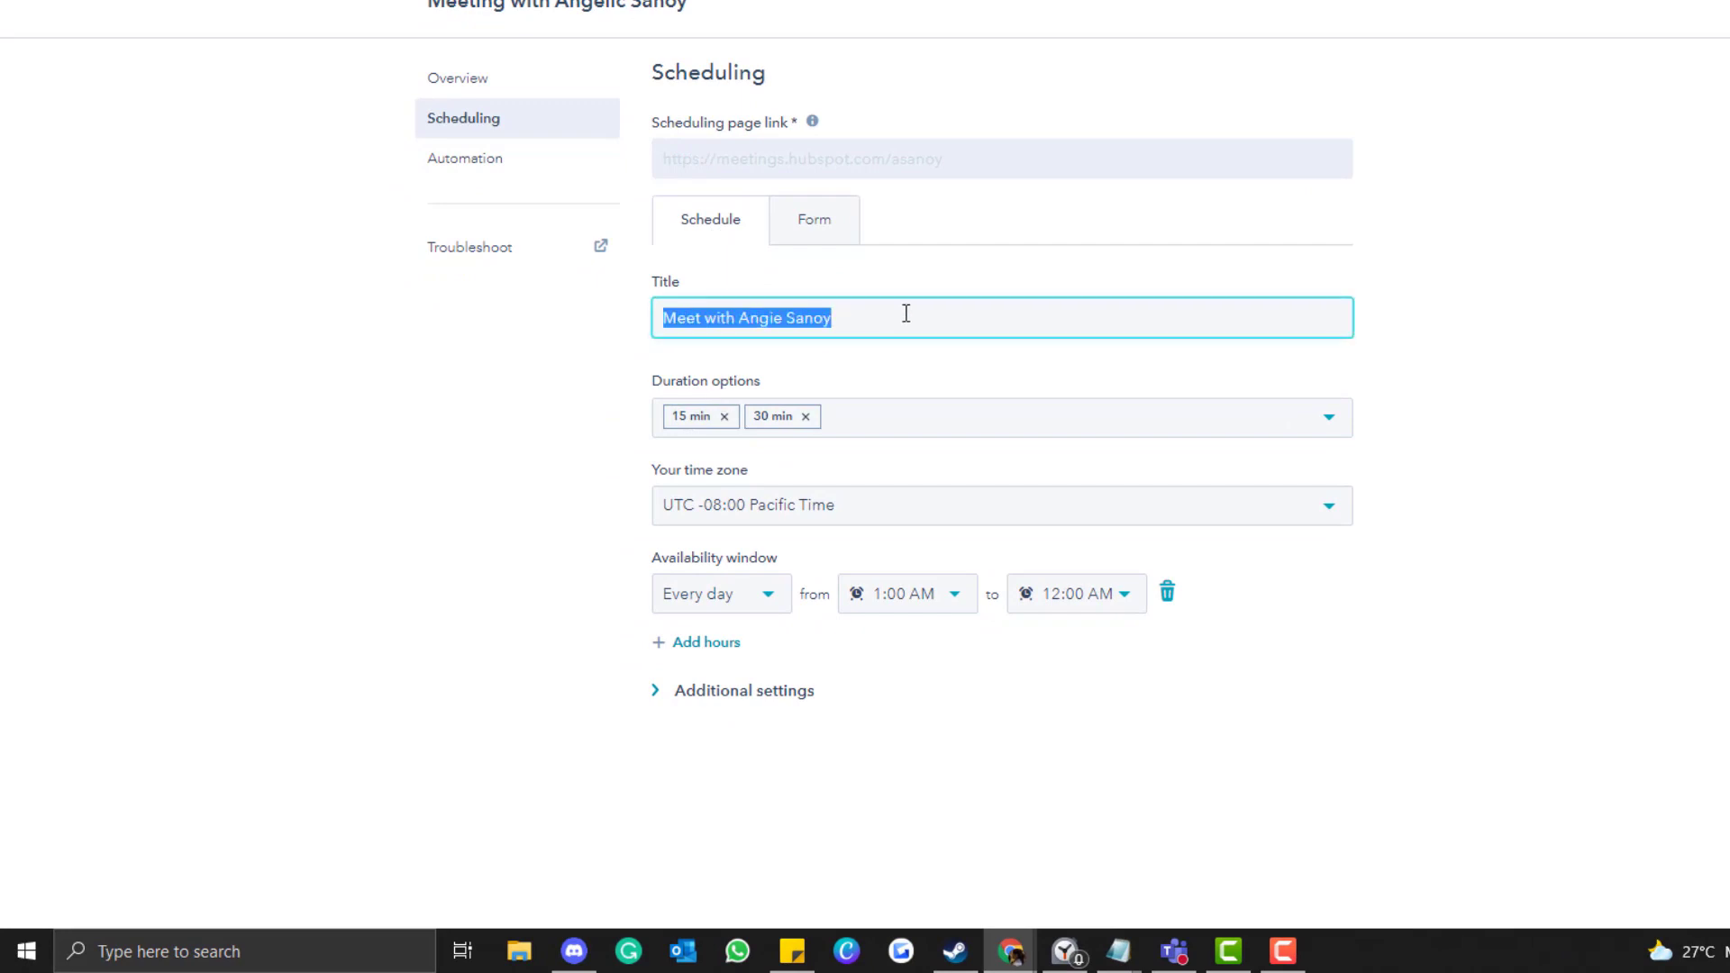
{"action": "left_click", "coordinate": [880, 410]}
{"action": "left_click", "coordinate": [877, 370]}
{"action": "left_click", "coordinate": [847, 309]}
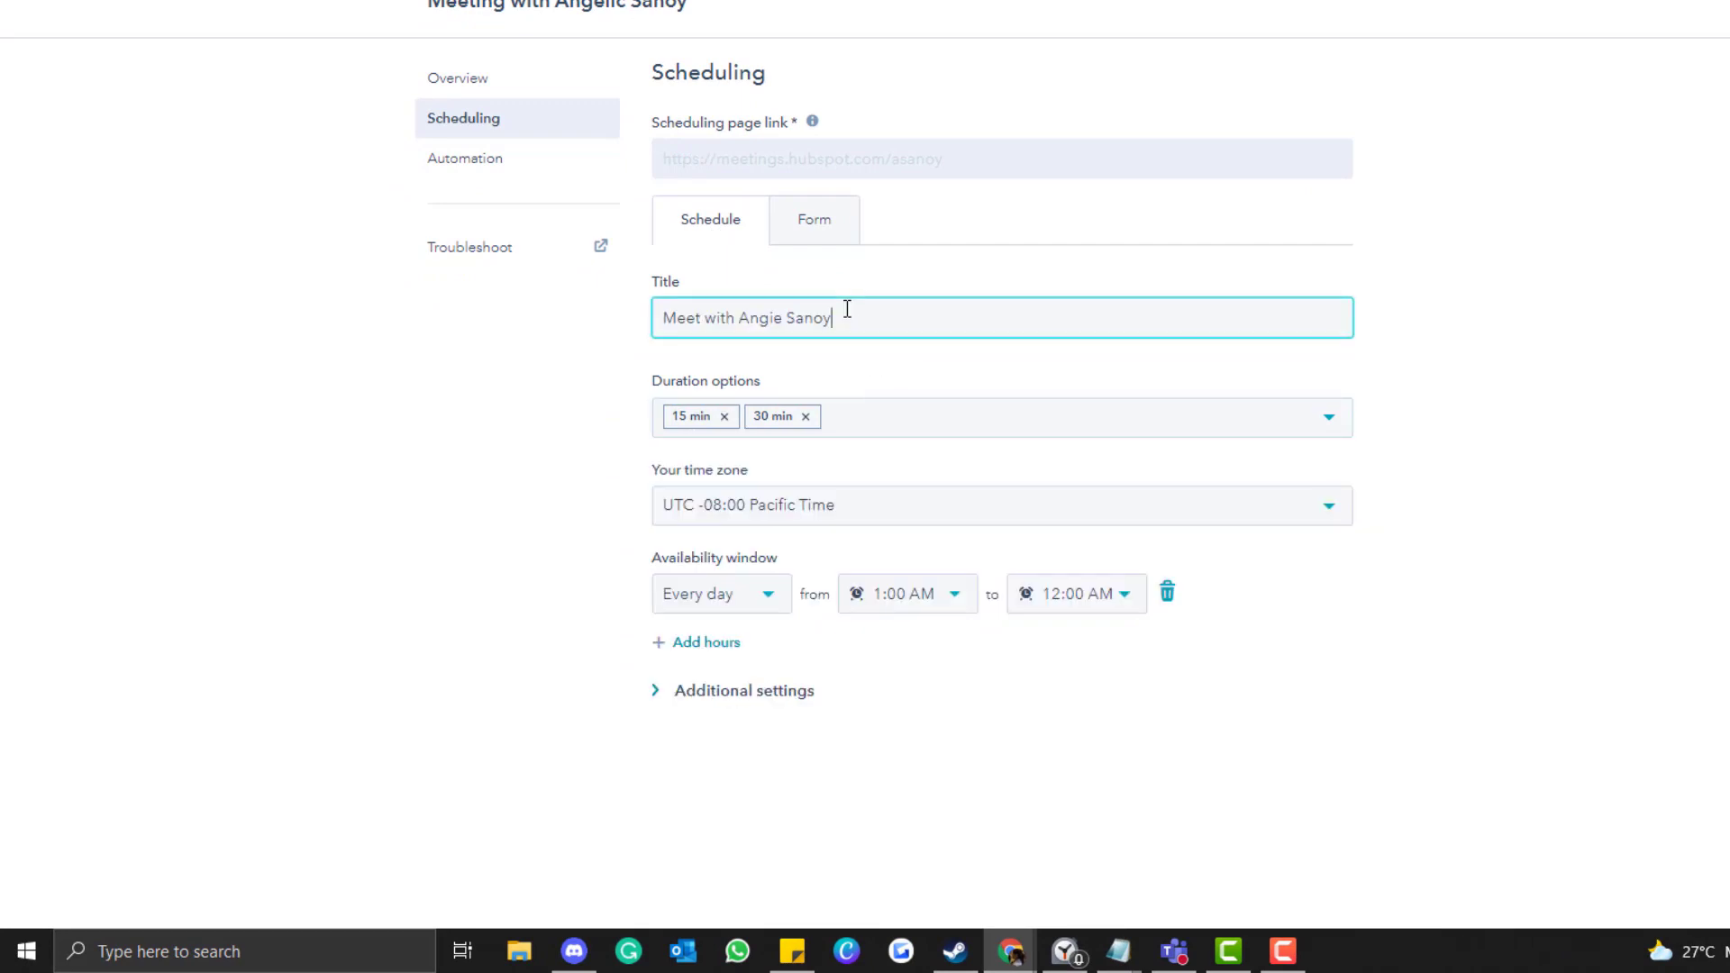
{"action": "left_click", "coordinate": [609, 396]}
{"action": "left_click", "coordinate": [847, 318]}
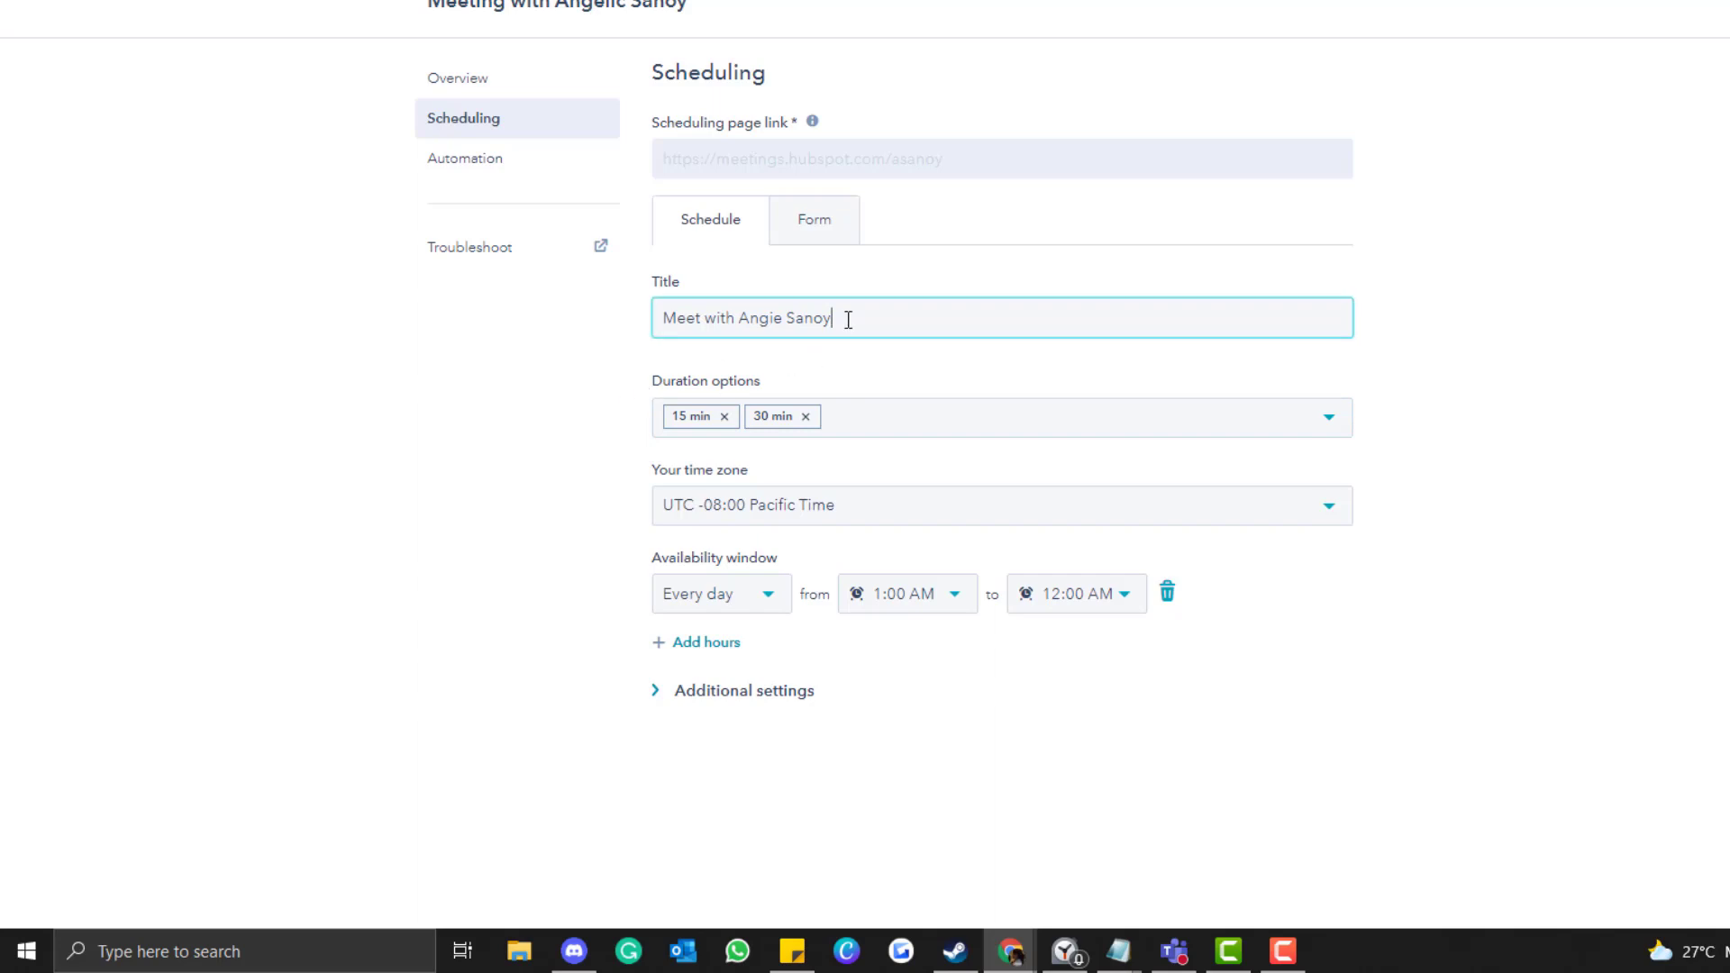
{"action": "type", "text": "("}
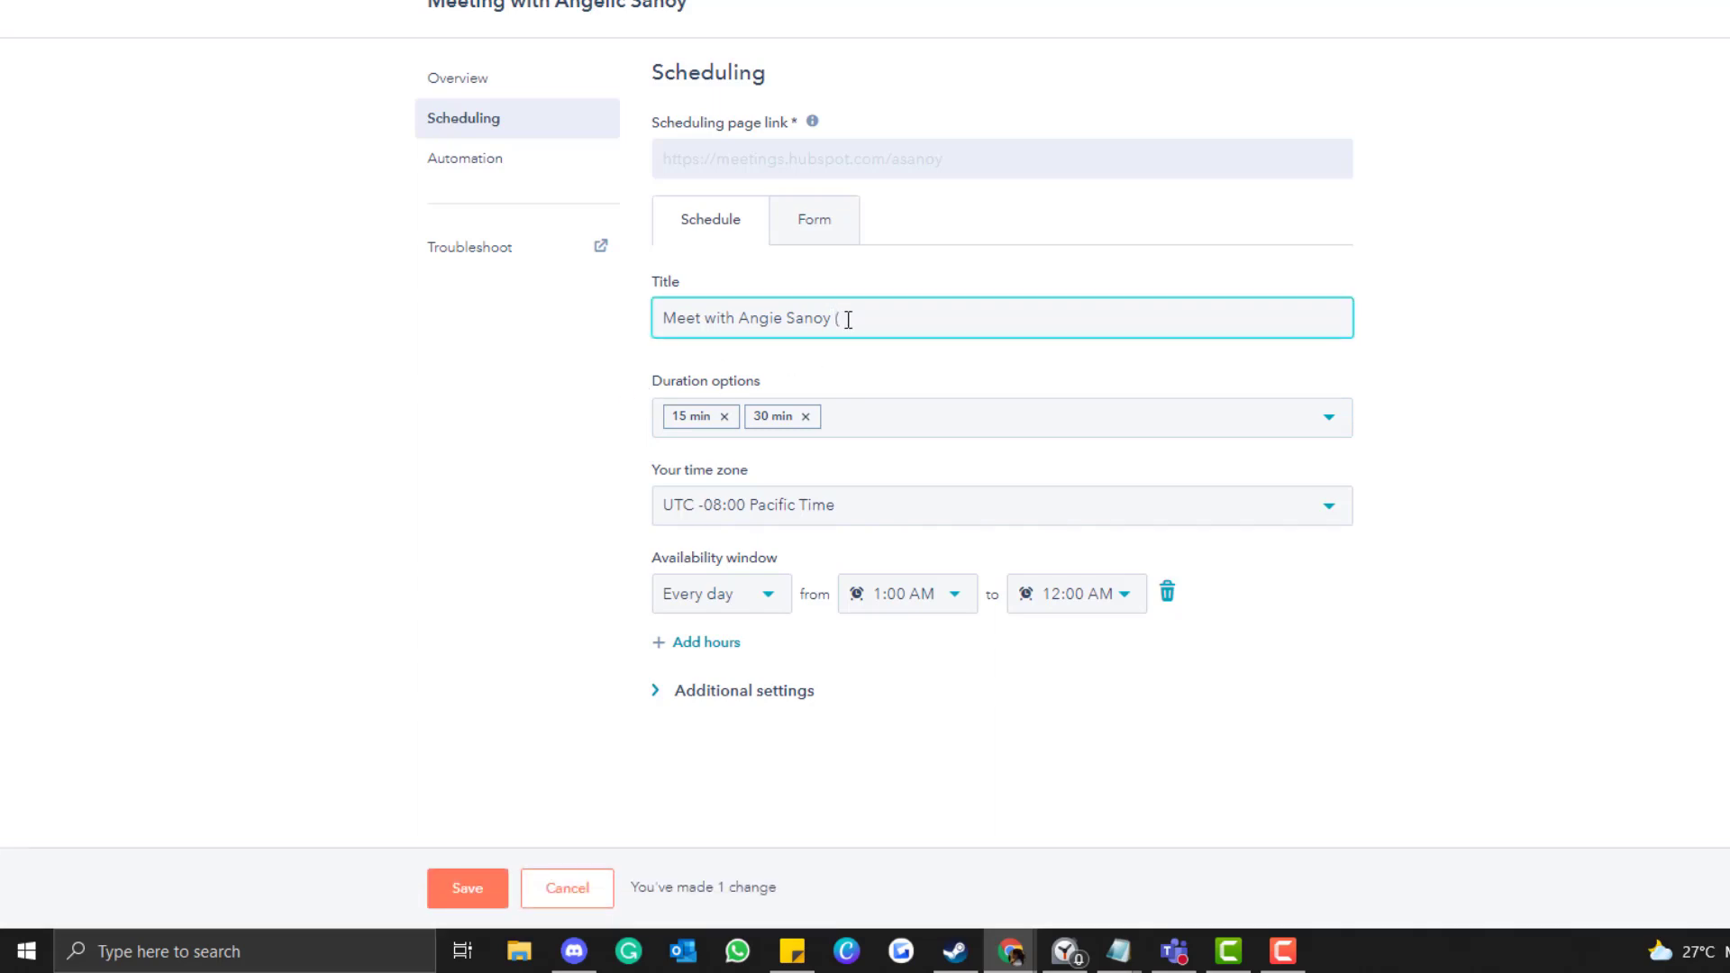
{"action": "type", "text": "30mins)"}
Limit the duration options to 30 min by removing 15 min.
{"action": "left_click", "coordinate": [897, 383]}
{"action": "left_click", "coordinate": [908, 380]}
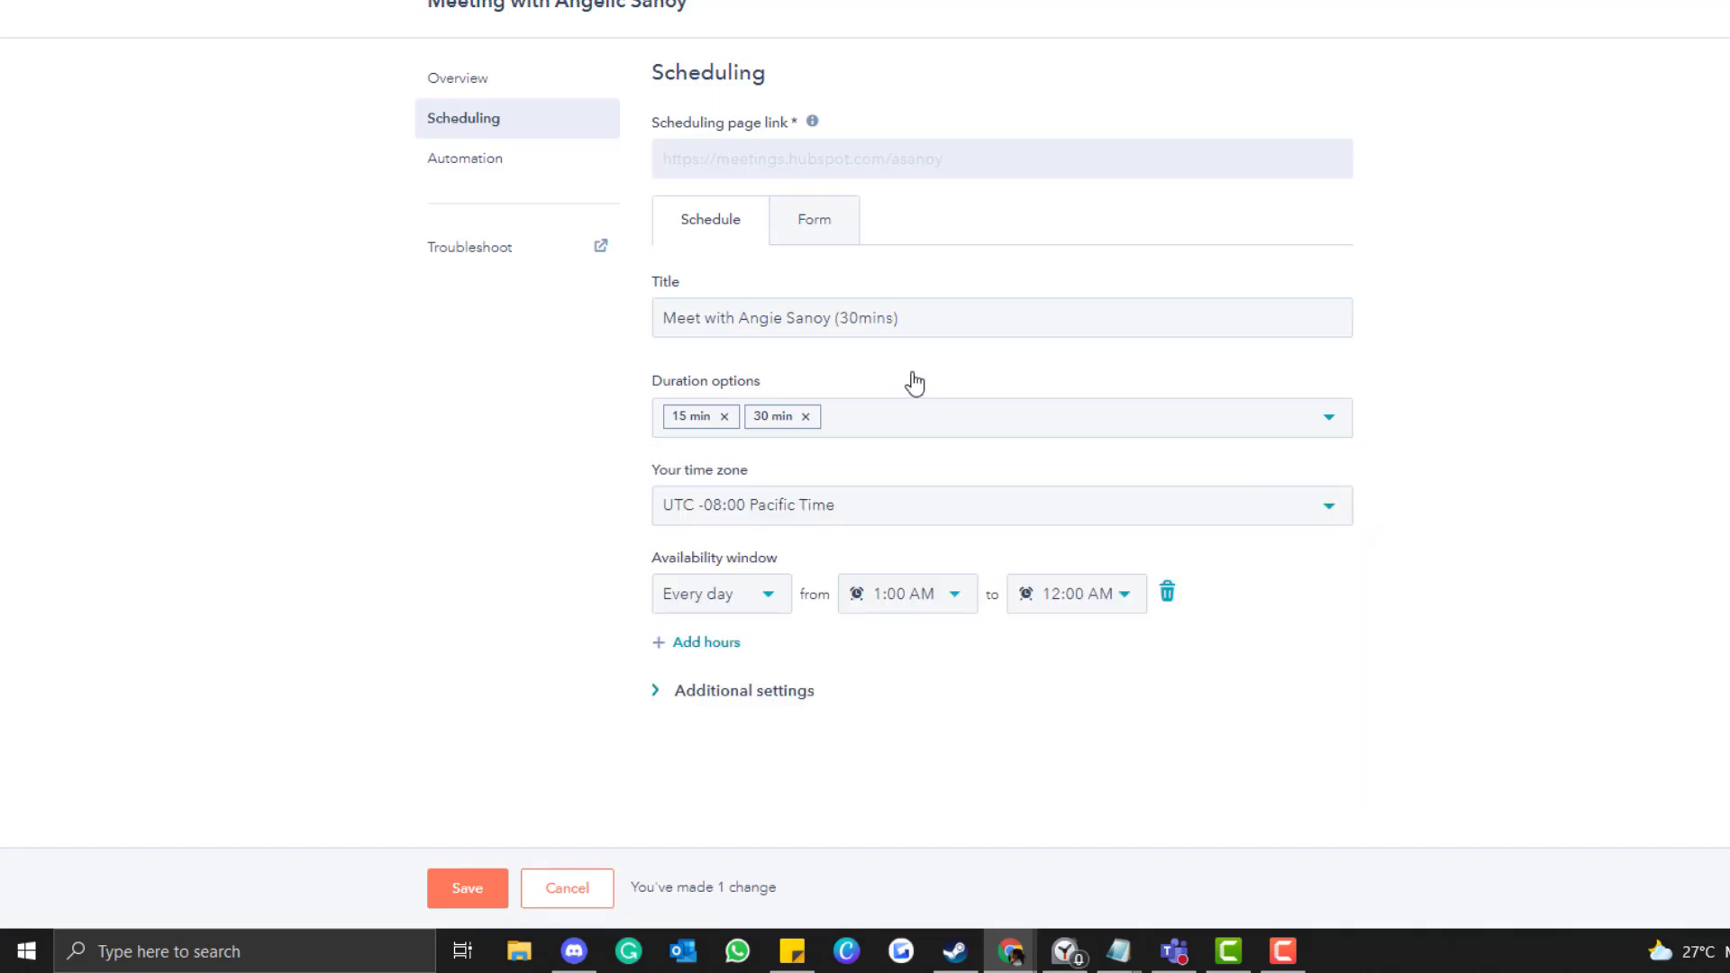
{"action": "left_click", "coordinate": [962, 377]}
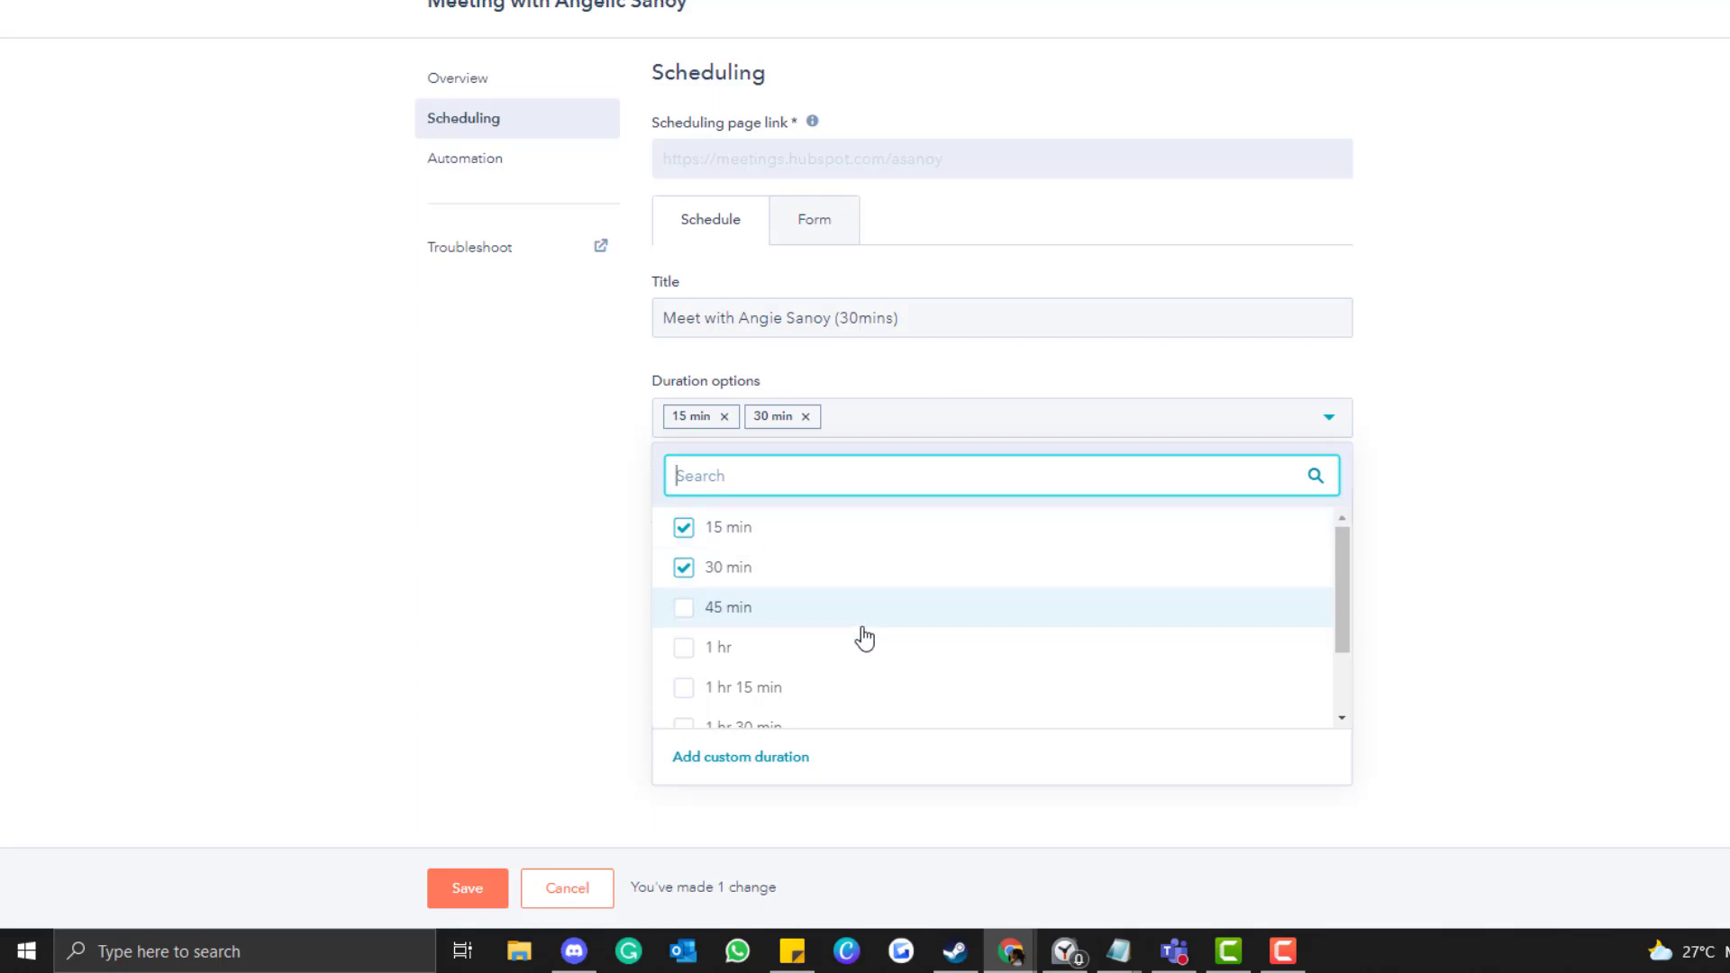
{"action": "scroll", "coordinate": [865, 637], "scroll_direction": "down", "scroll_amount": 1}
{"action": "scroll", "coordinate": [865, 637], "scroll_direction": "up", "scroll_amount": 1}
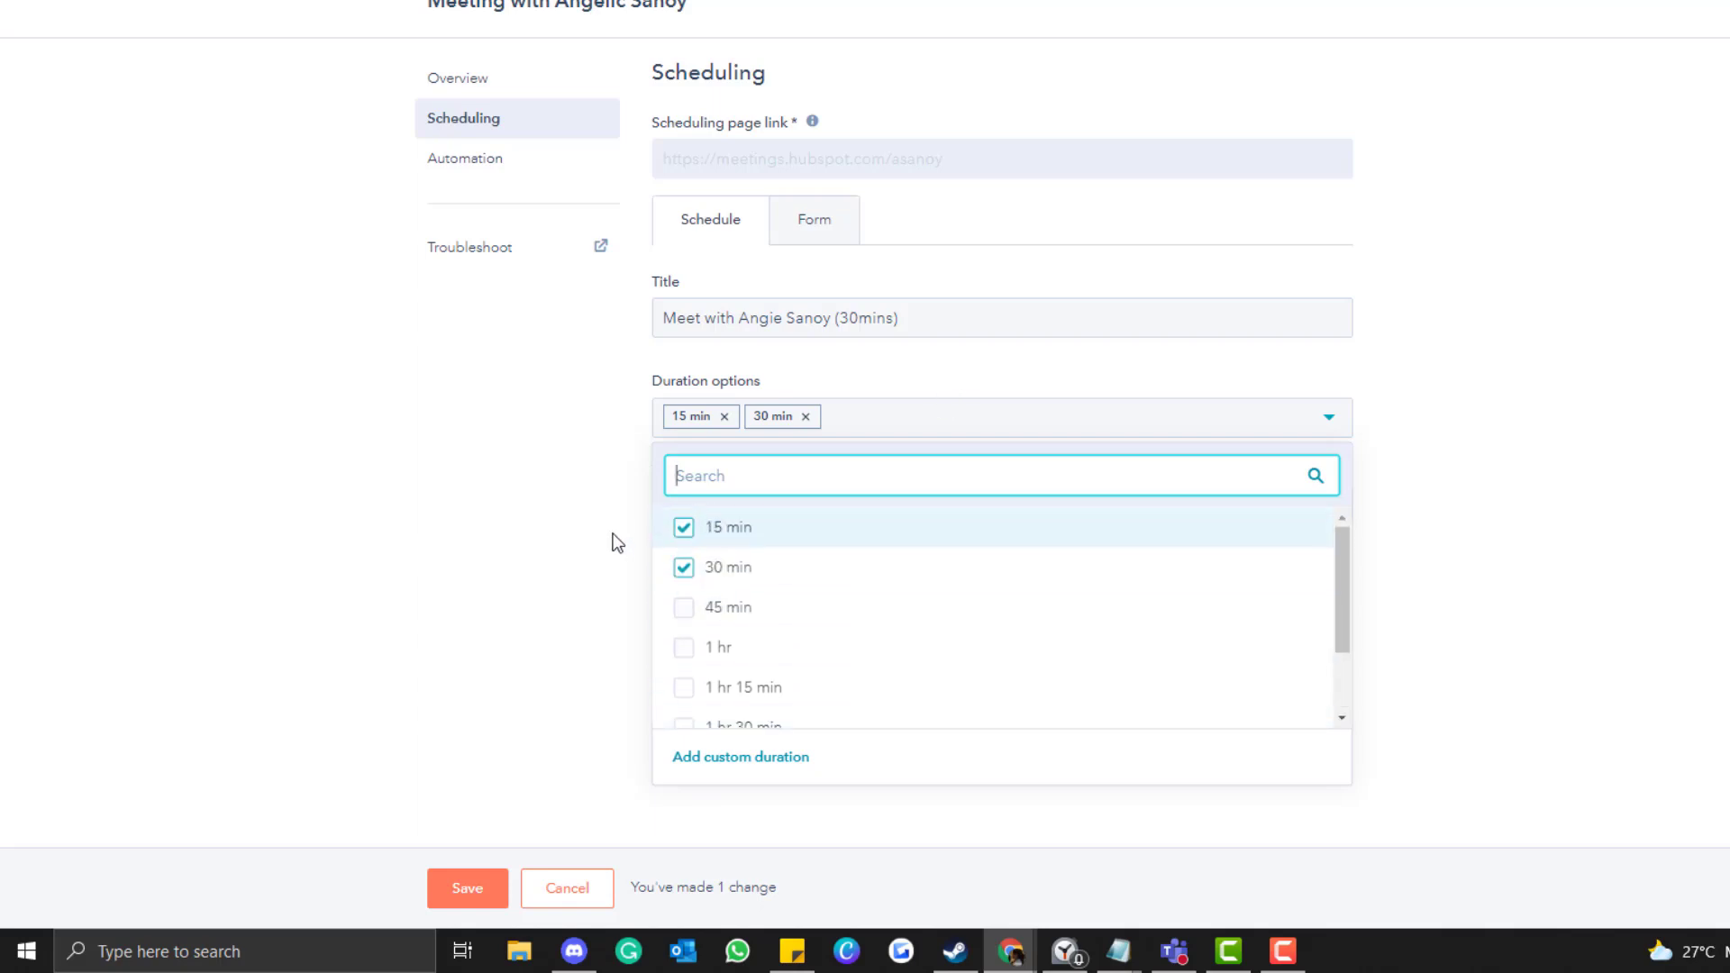
{"action": "left_click", "coordinate": [684, 530]}
{"action": "left_click", "coordinate": [553, 500]}
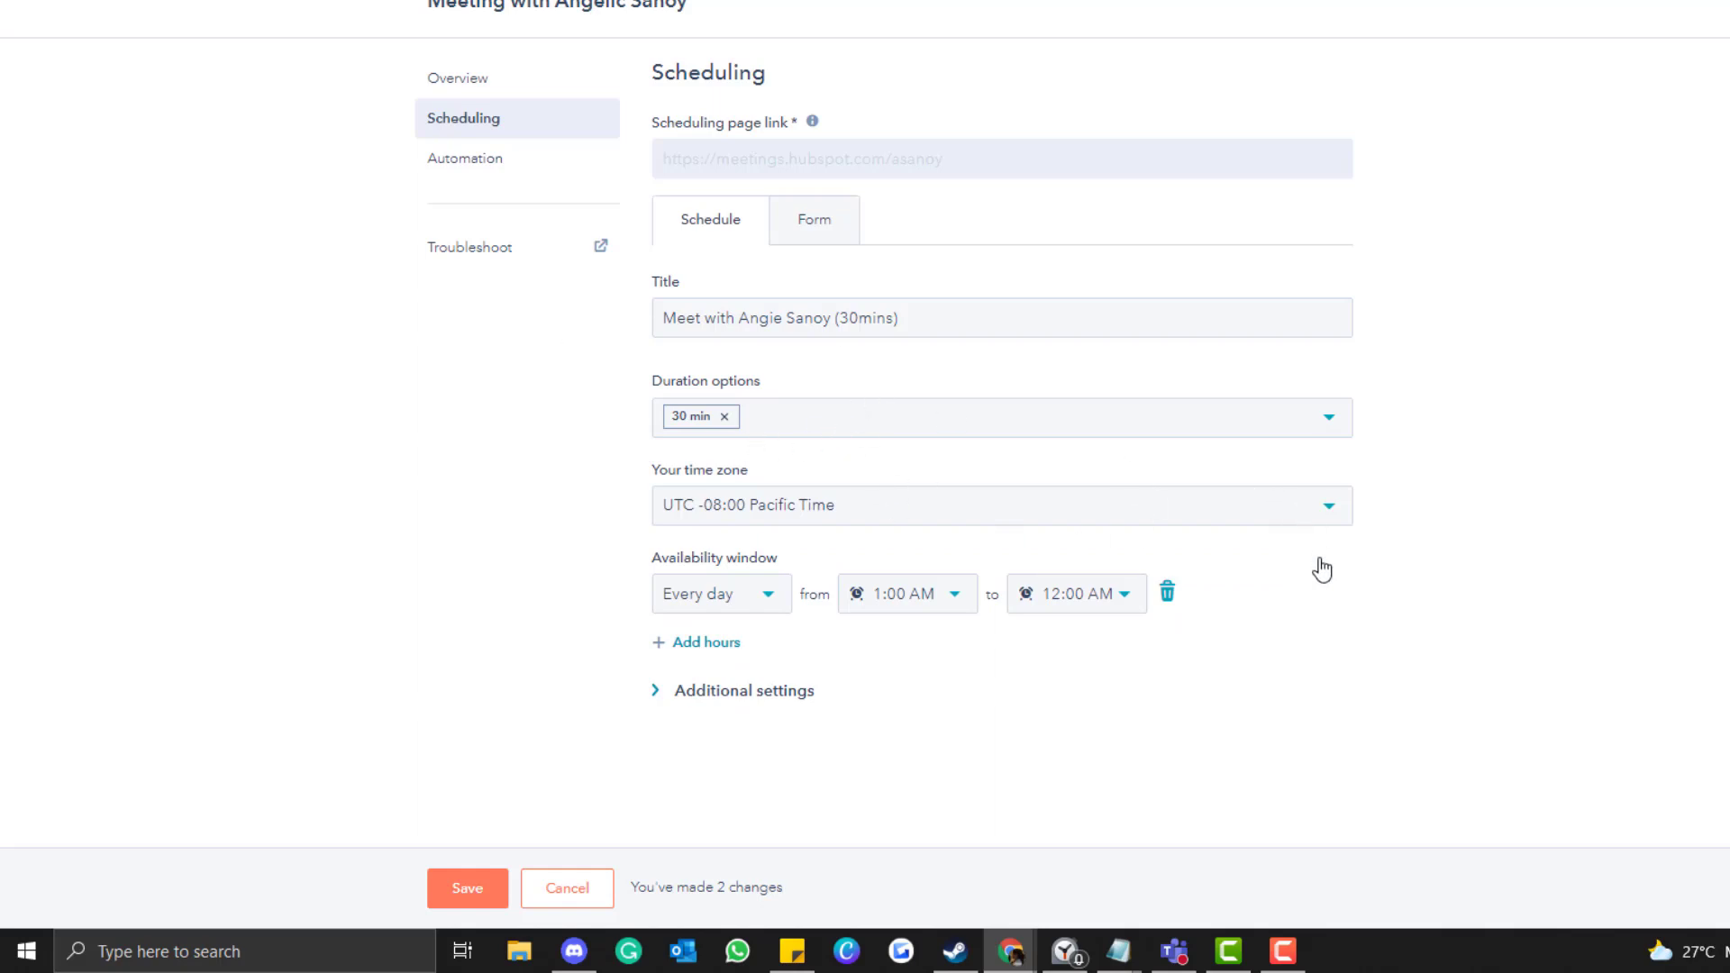
Check the availability start time in additional scheduling settings, keeping 1:00 AM.
{"action": "left_click", "coordinate": [786, 692]}
{"action": "scroll", "coordinate": [815, 552], "scroll_direction": "down", "scroll_amount": 3}
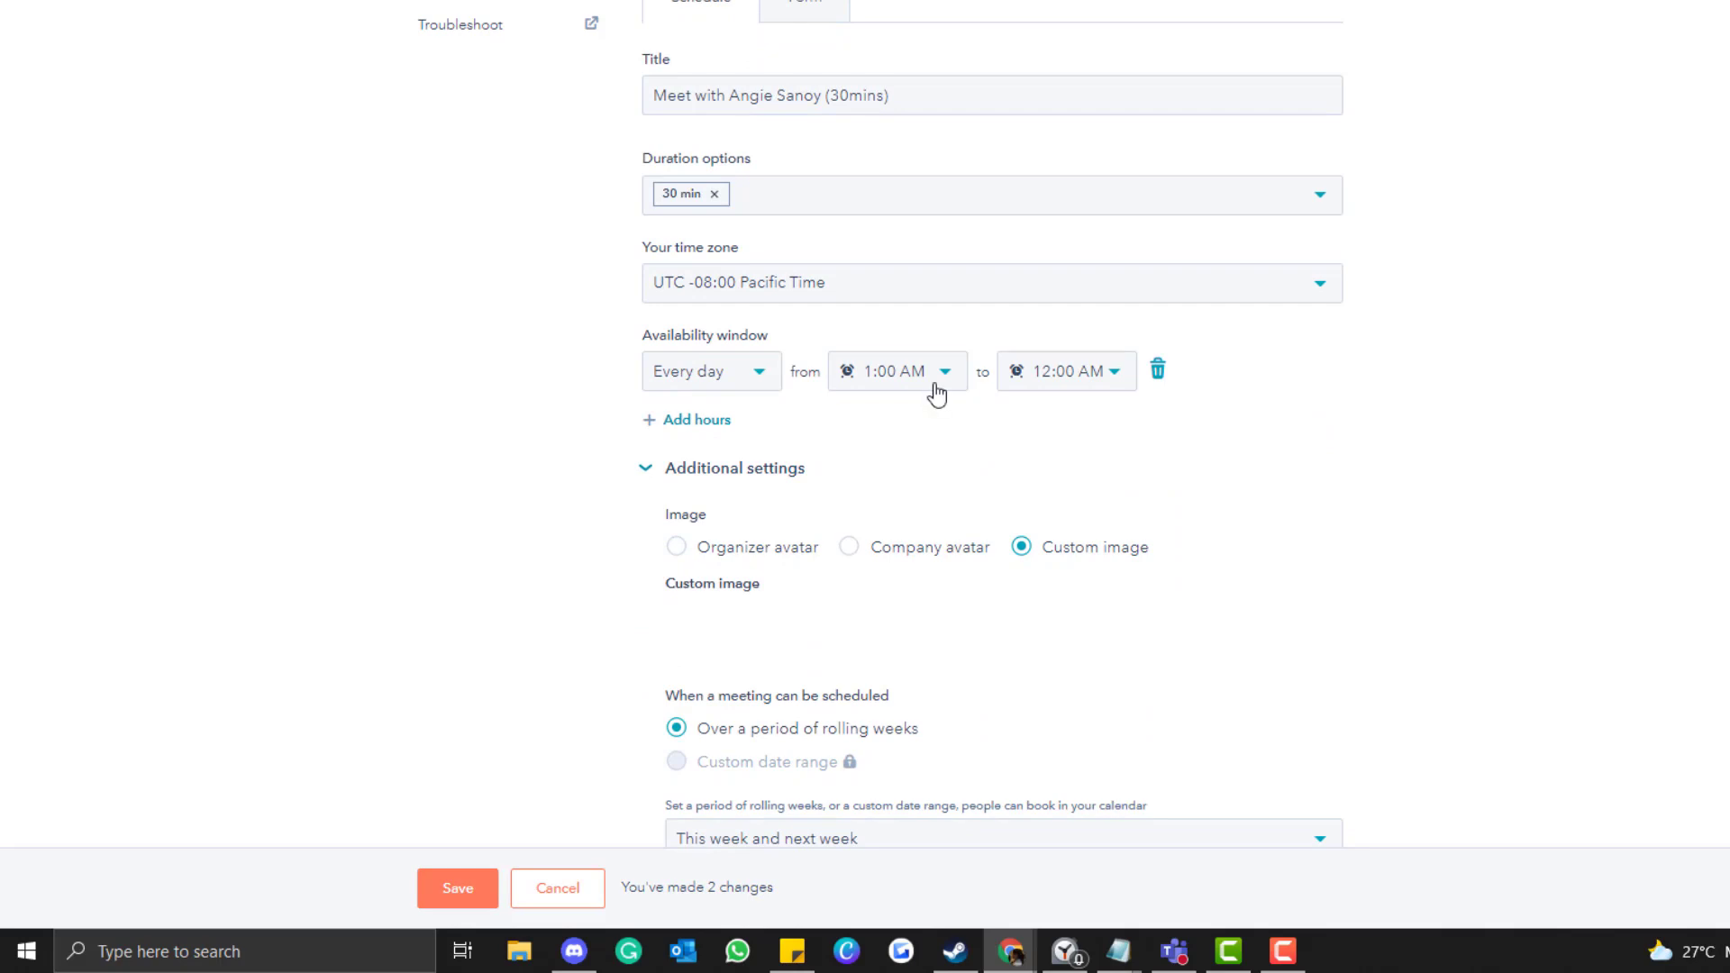
{"action": "left_click", "coordinate": [935, 388]}
{"action": "left_click", "coordinate": [934, 387]}
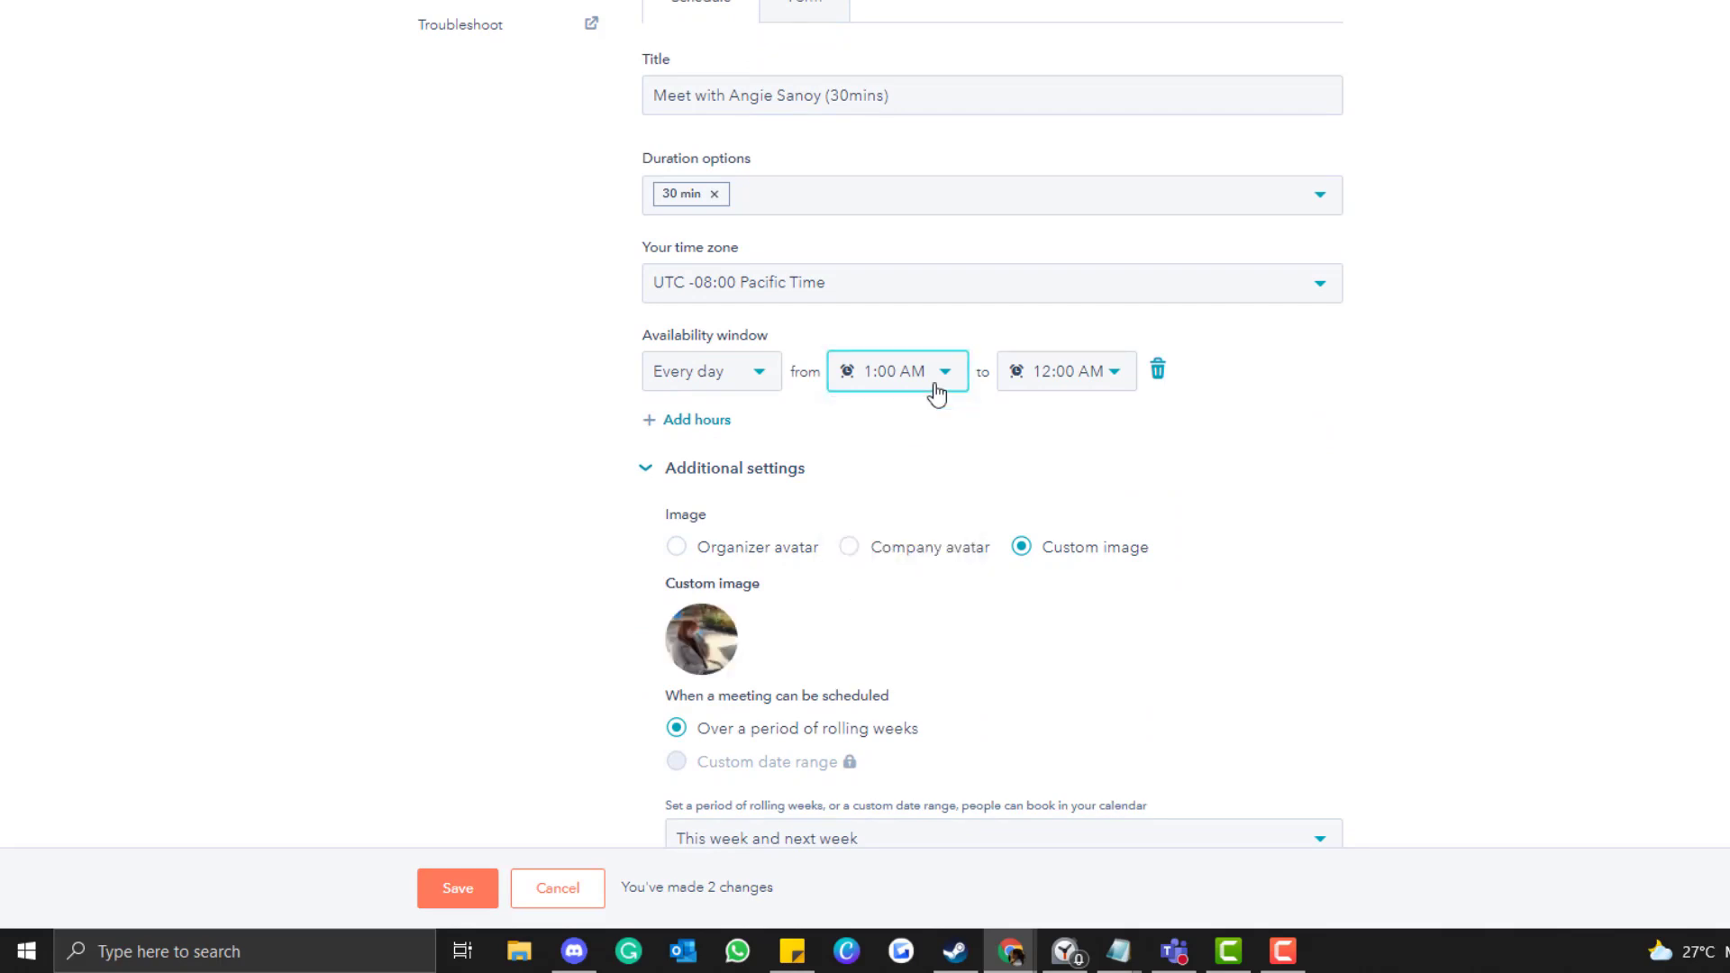
{"action": "left_click", "coordinate": [938, 394]}
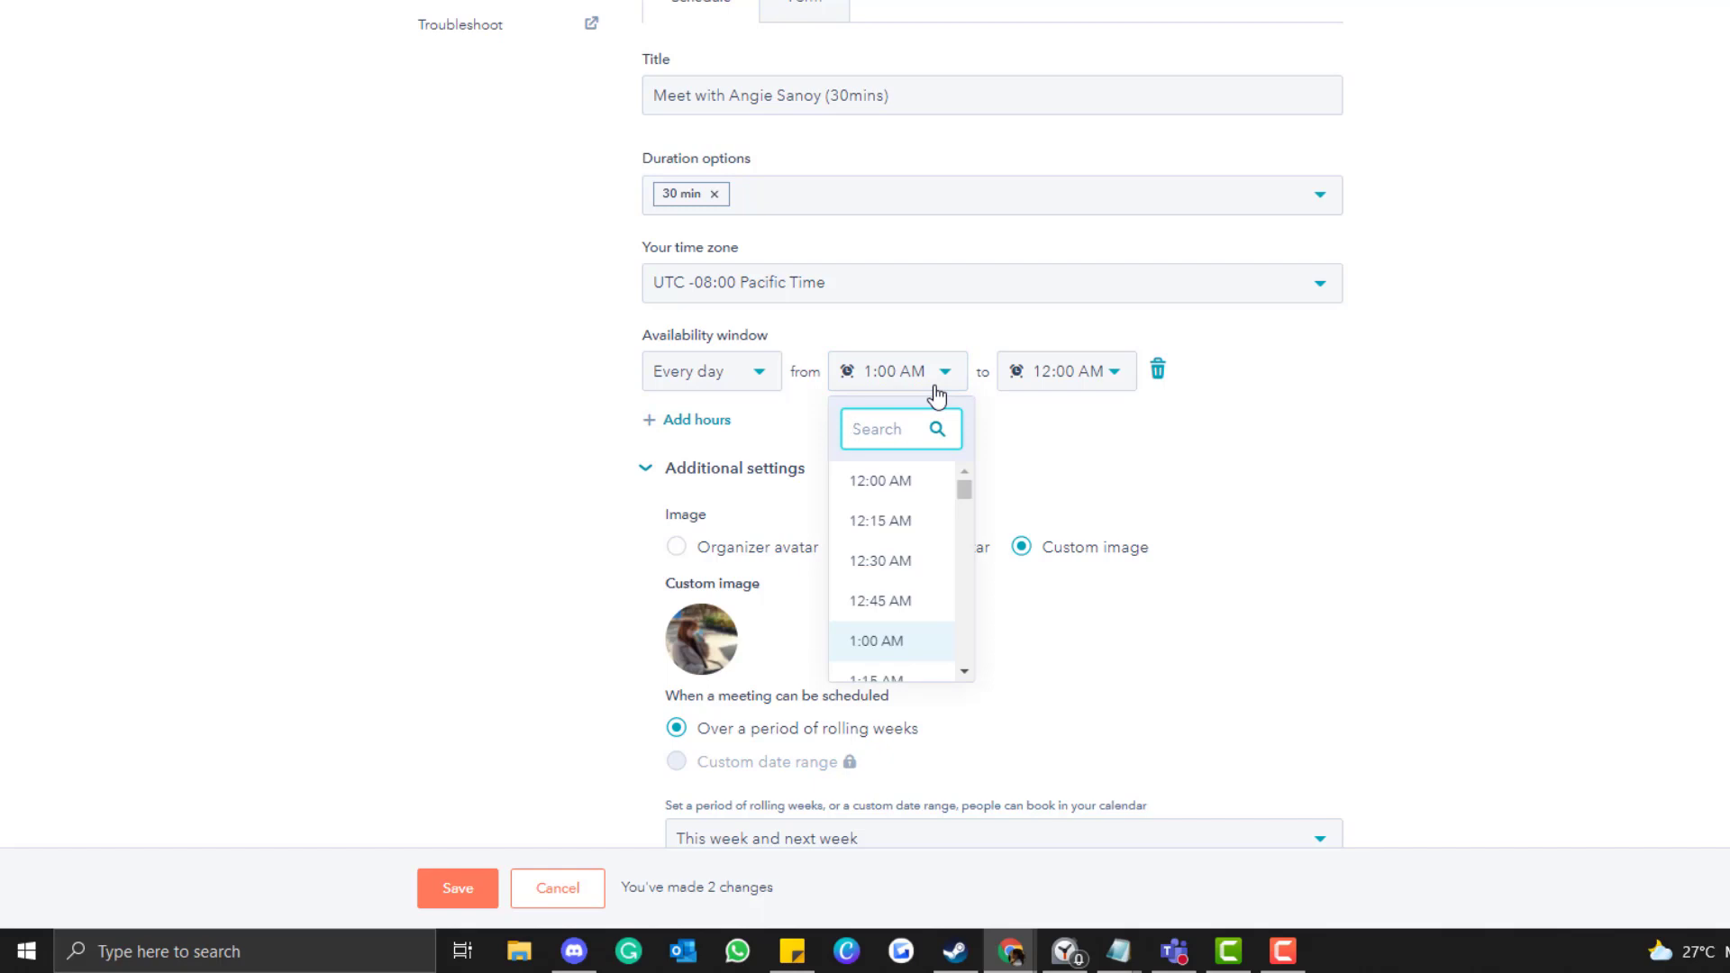
{"action": "left_click", "coordinate": [917, 398]}
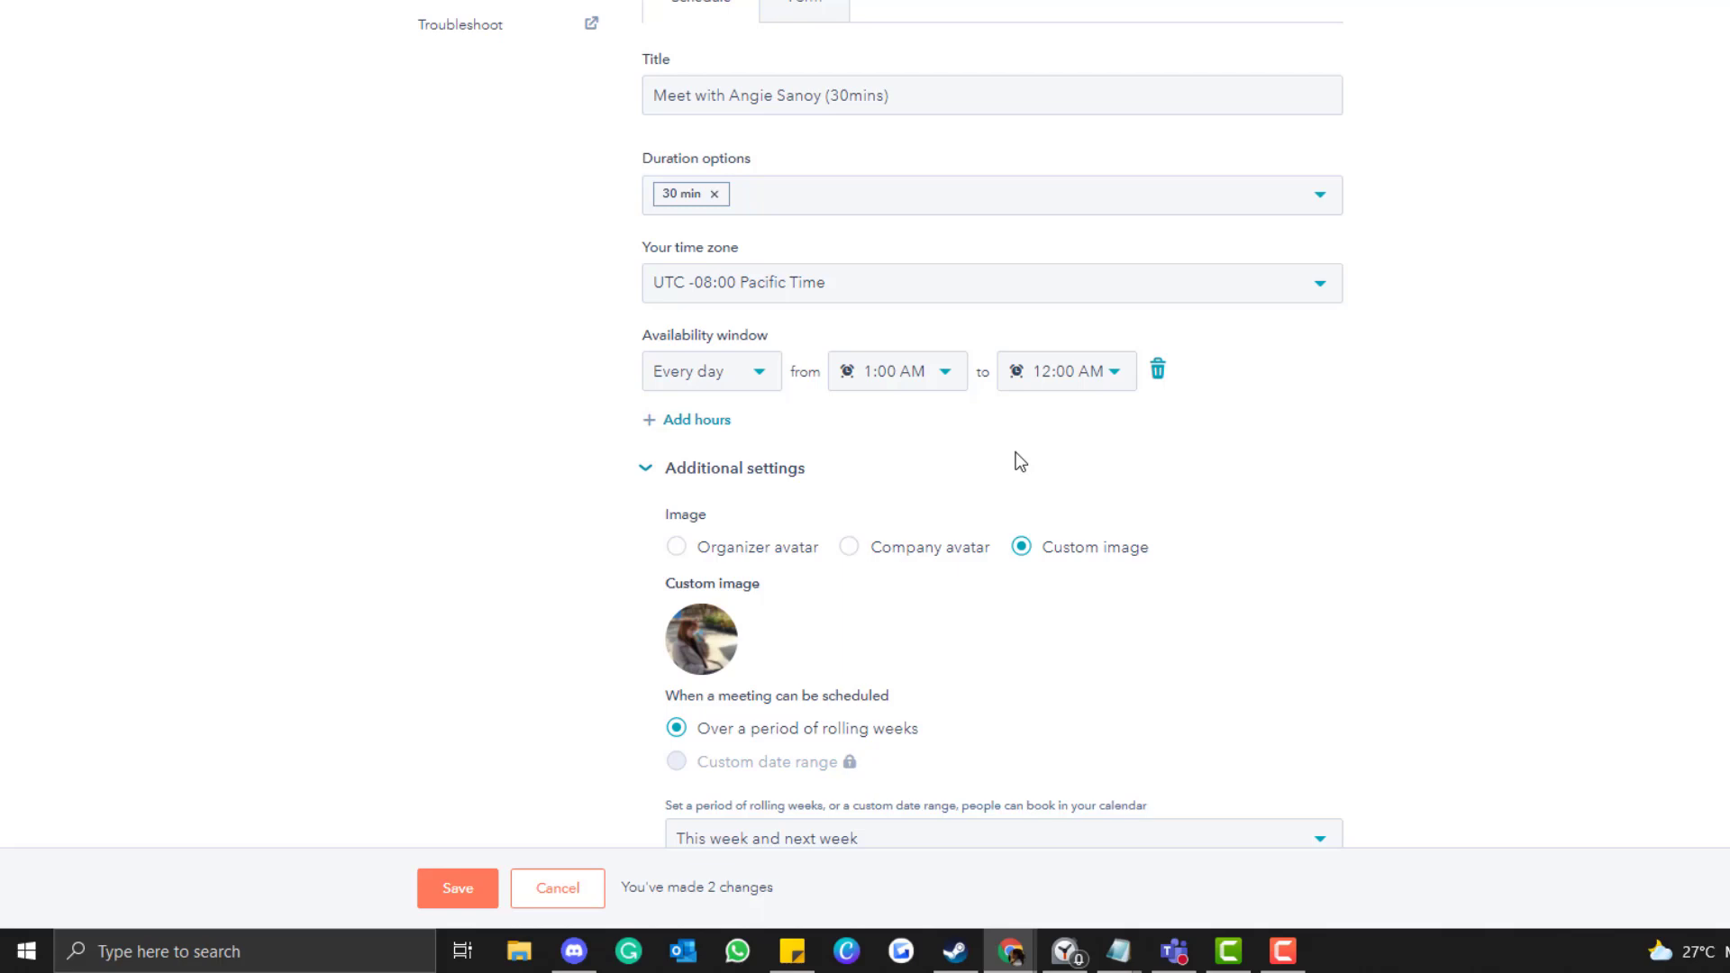
{"action": "scroll", "coordinate": [1021, 462], "scroll_direction": "down", "scroll_amount": 1}
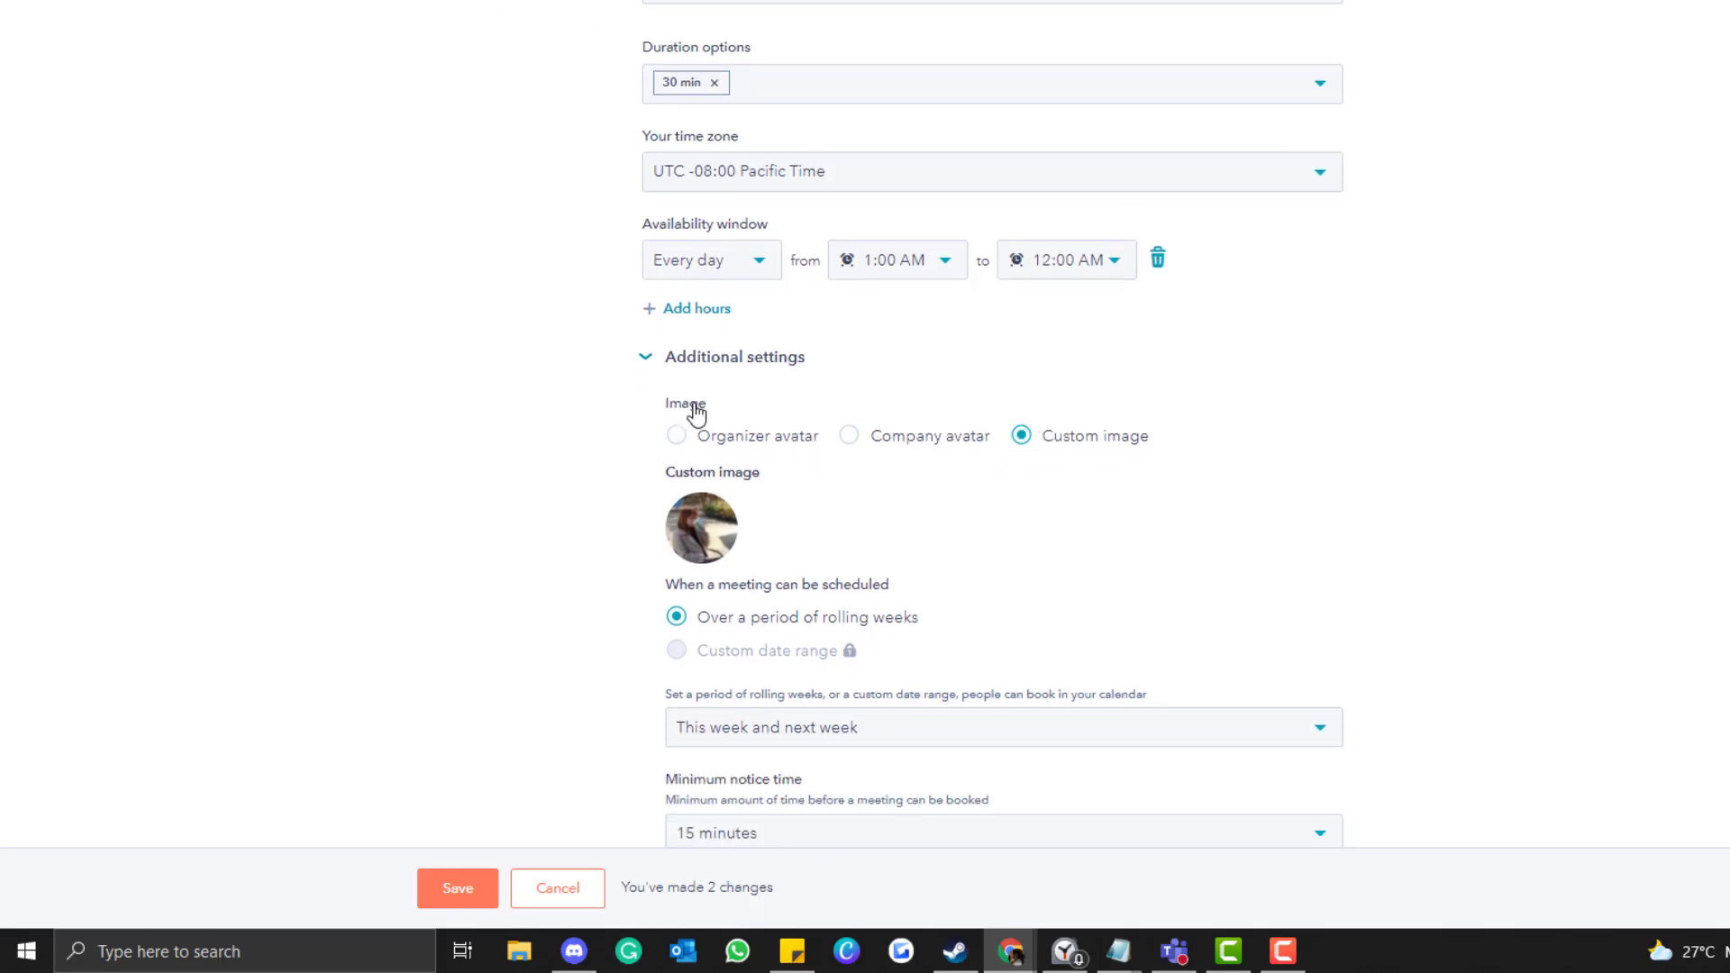
{"action": "left_click", "coordinate": [647, 357]}
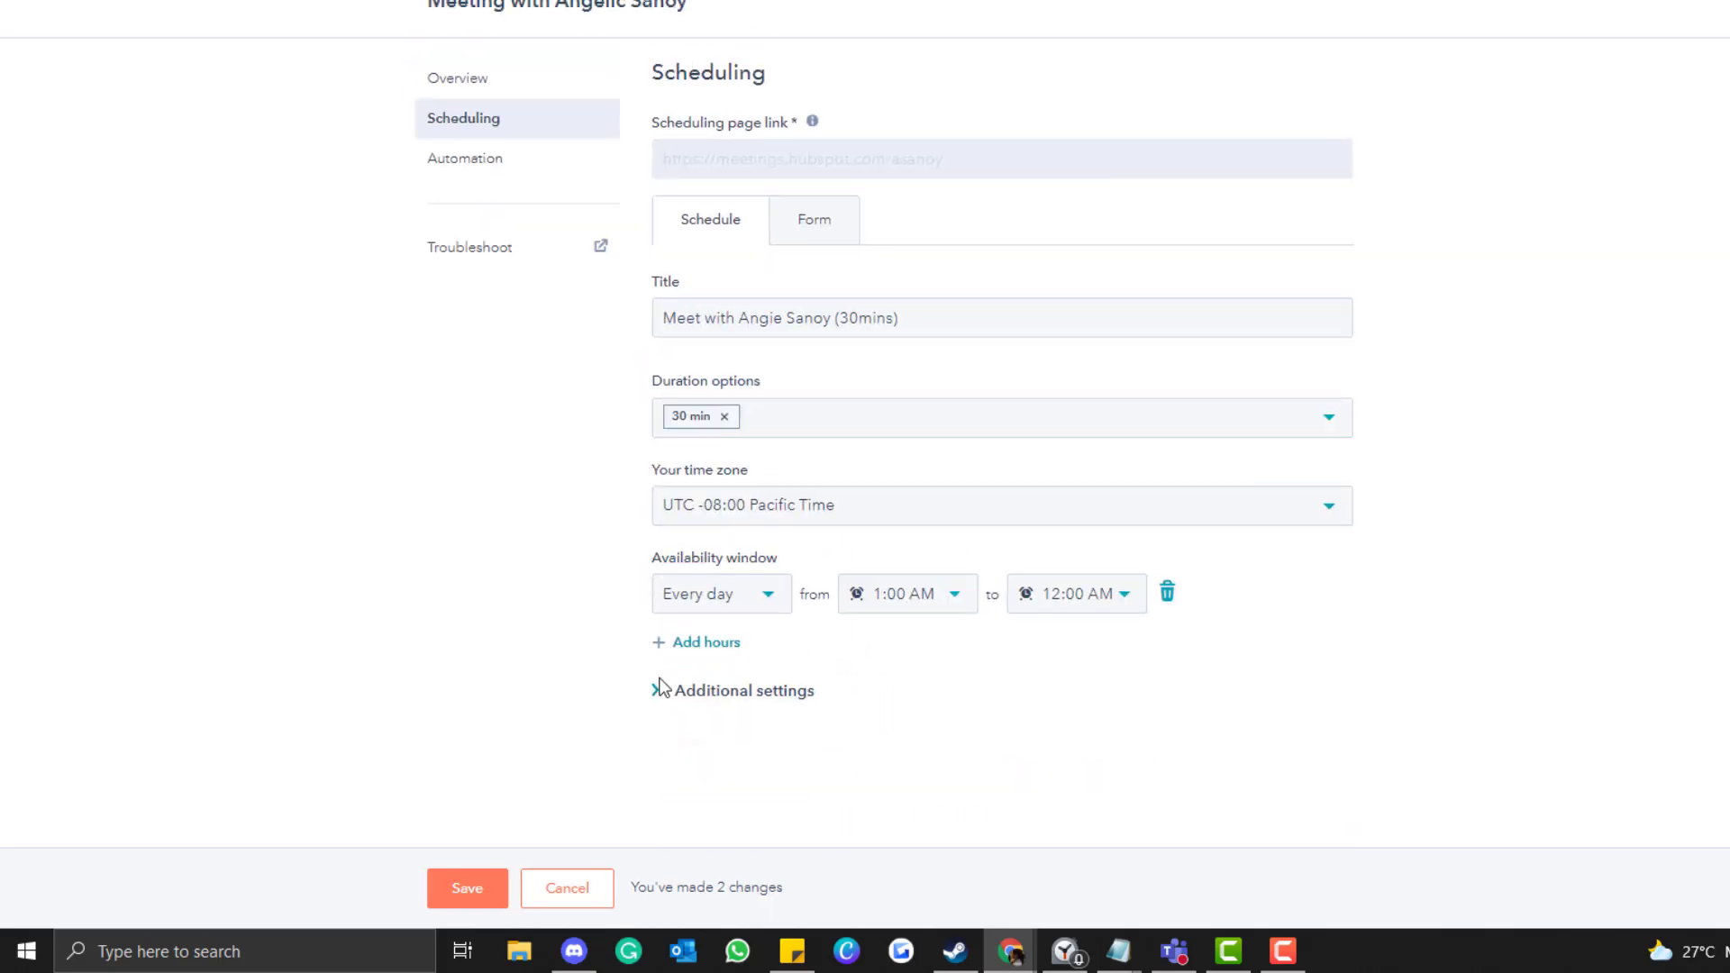
Review the booking window, 15-minute minimum notice, 10-minute buffer and 10-minute start increments.
{"action": "left_click", "coordinate": [654, 690]}
{"action": "scroll", "coordinate": [586, 537], "scroll_direction": "down", "scroll_amount": 4}
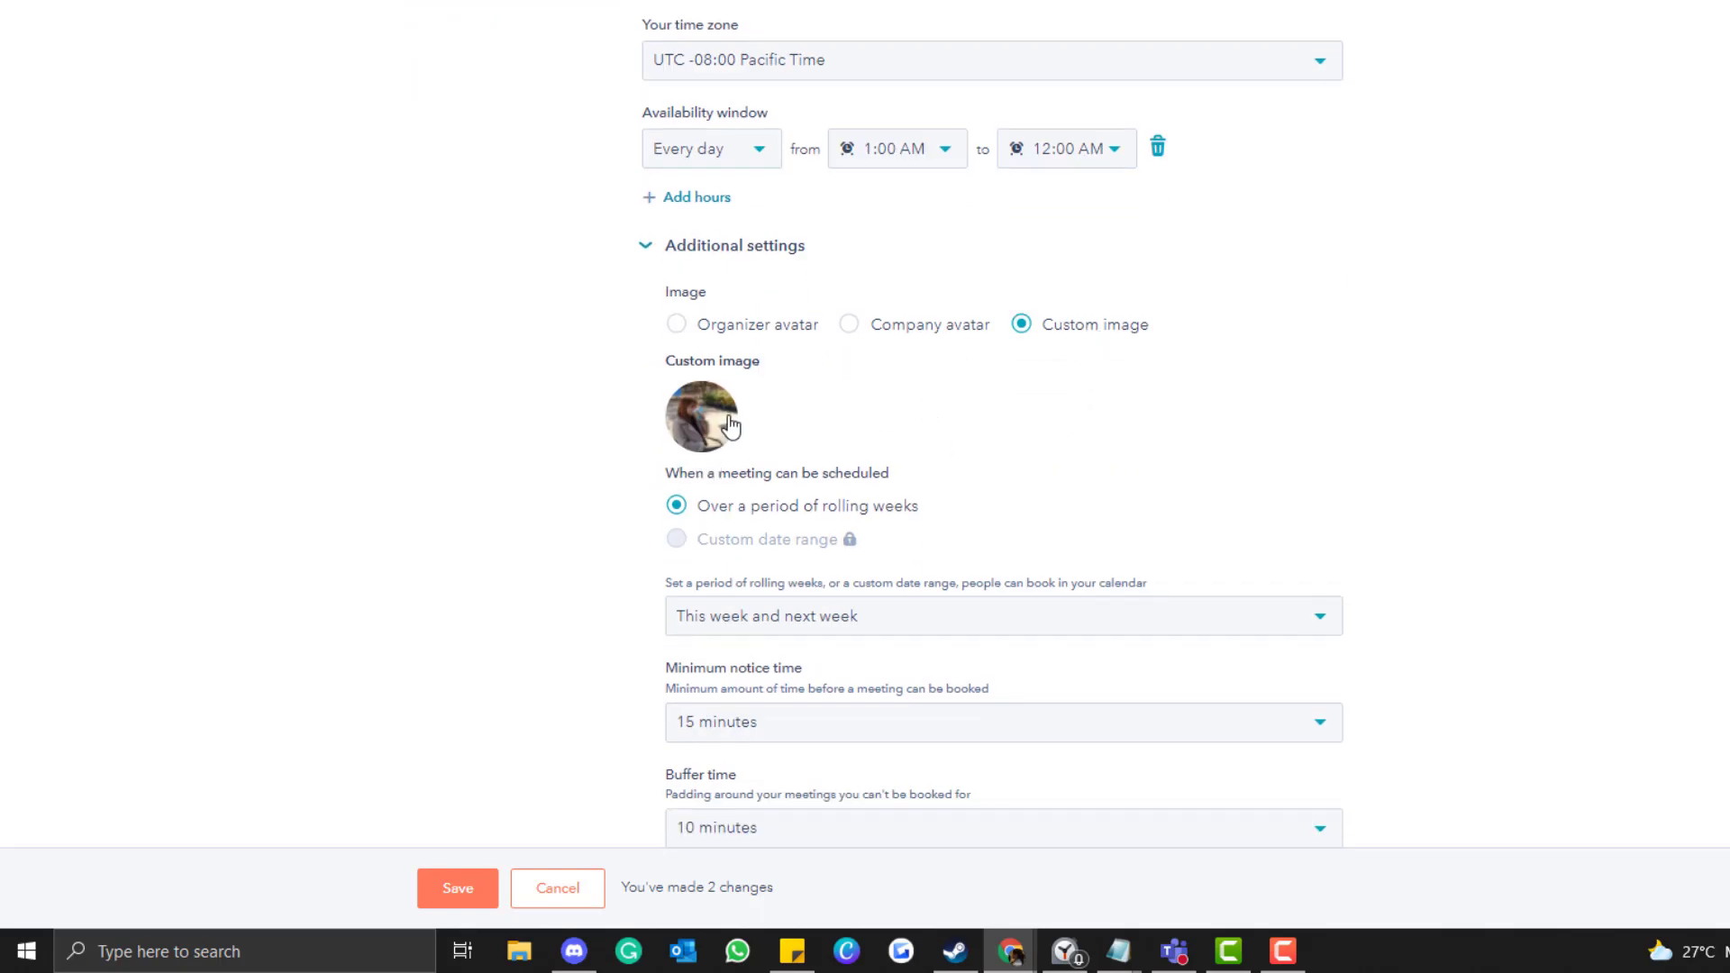
{"action": "scroll", "coordinate": [943, 451], "scroll_direction": "down", "scroll_amount": 3}
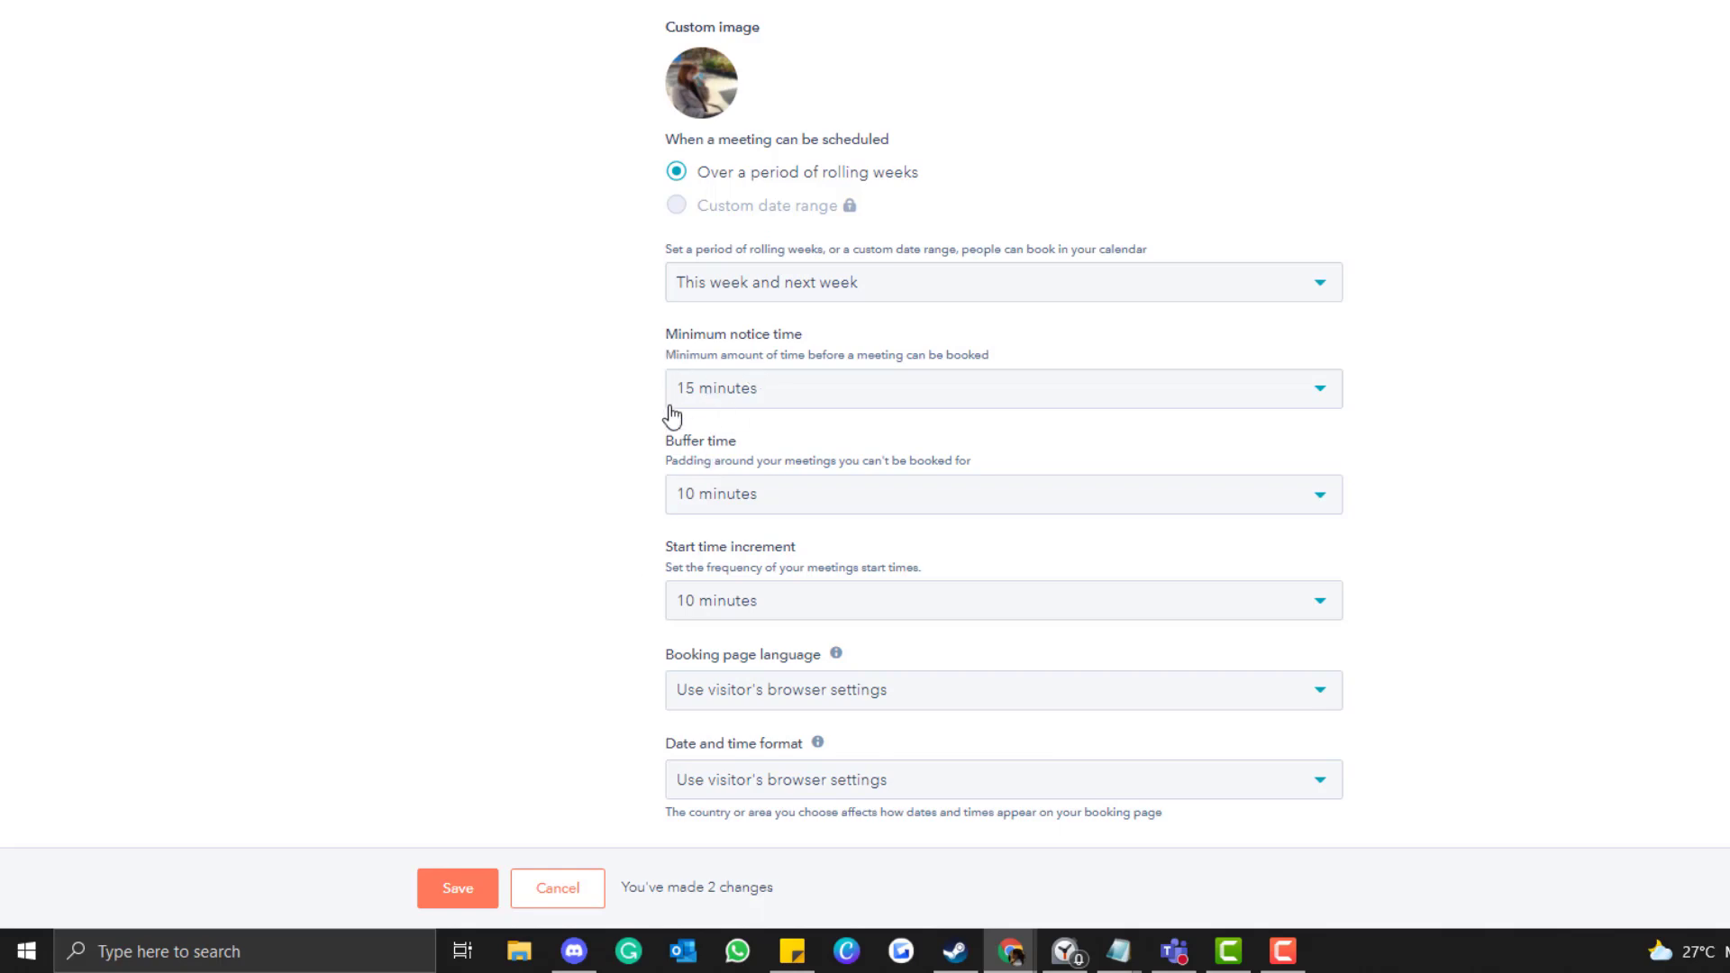
{"action": "scroll", "coordinate": [672, 416], "scroll_direction": "down", "scroll_amount": 1}
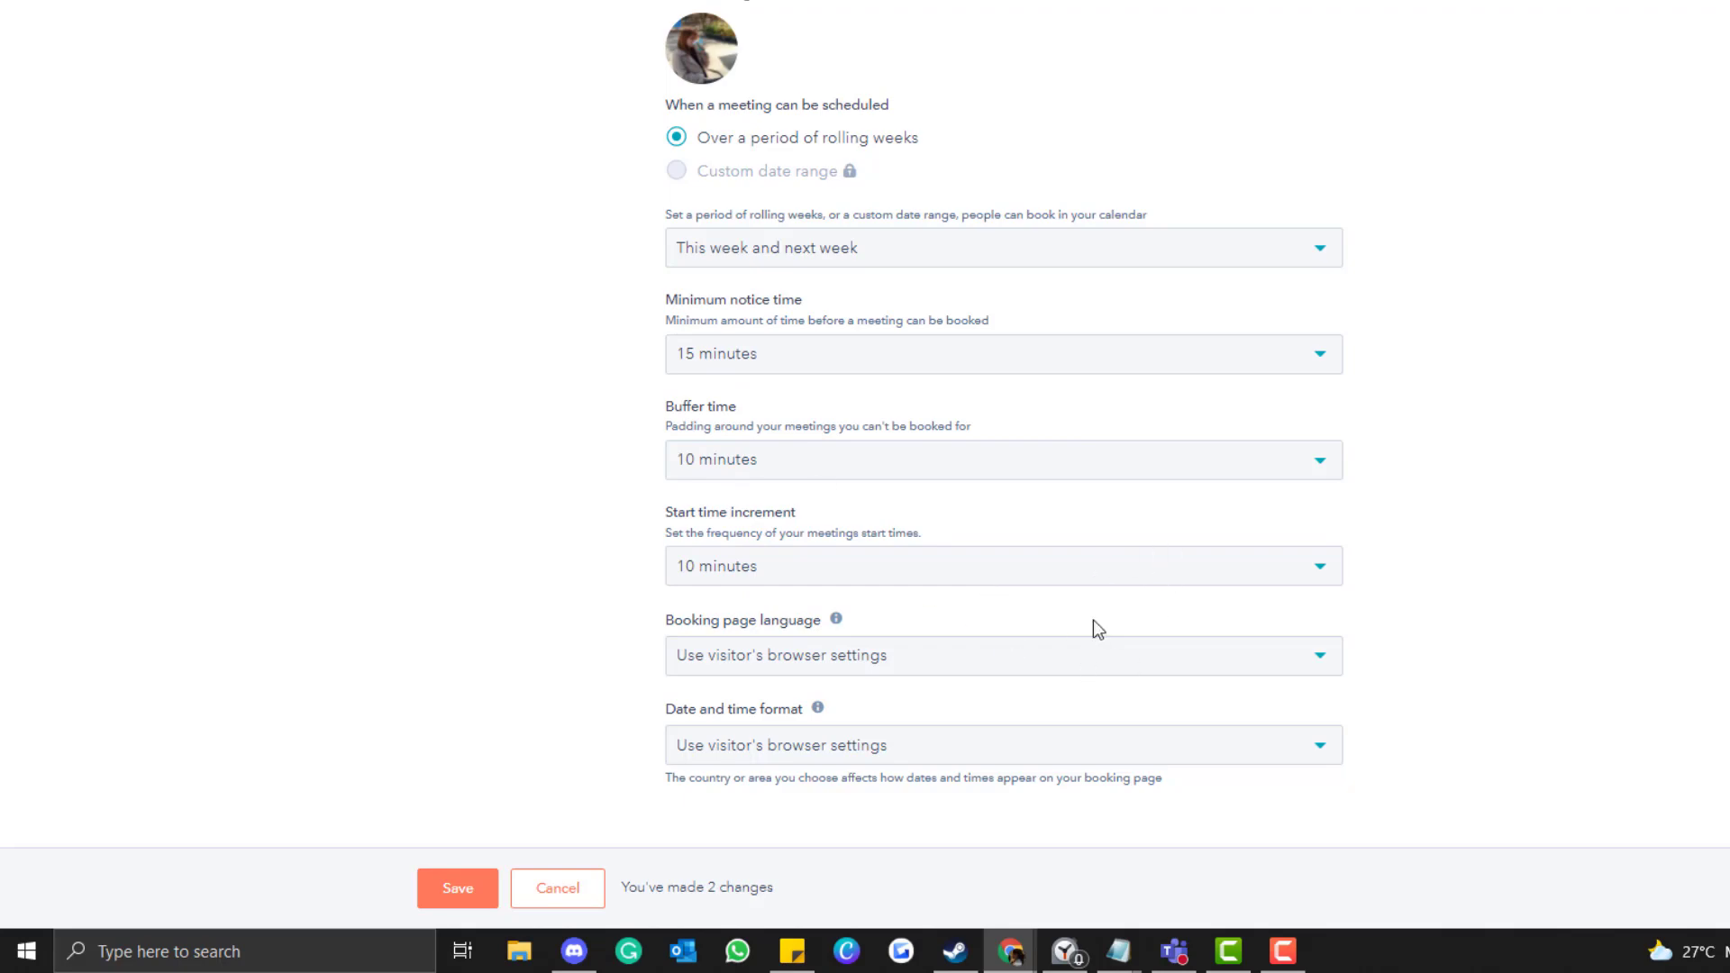
{"action": "scroll", "coordinate": [1305, 649], "scroll_direction": "up", "scroll_amount": 5}
{"action": "scroll", "coordinate": [1305, 649], "scroll_direction": "up", "scroll_amount": 4}
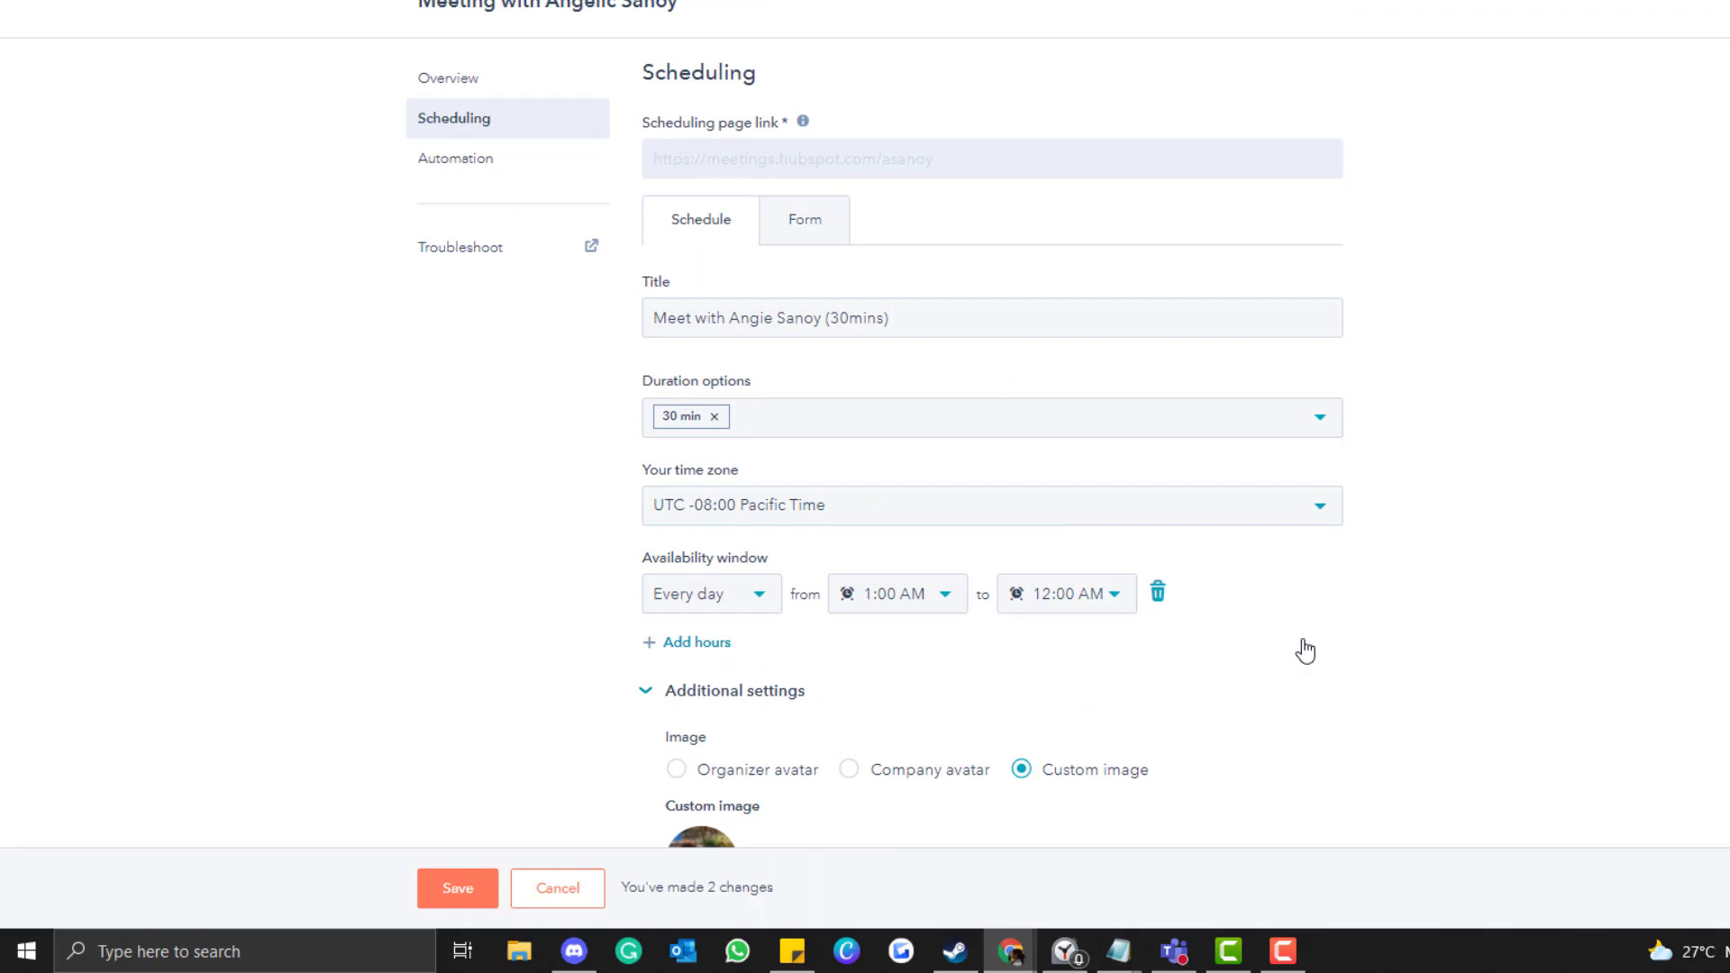
Save the scheduling changes and move to the booking form, dismissing the Sales Hub upgrade prompts.
{"action": "left_click", "coordinate": [461, 890]}
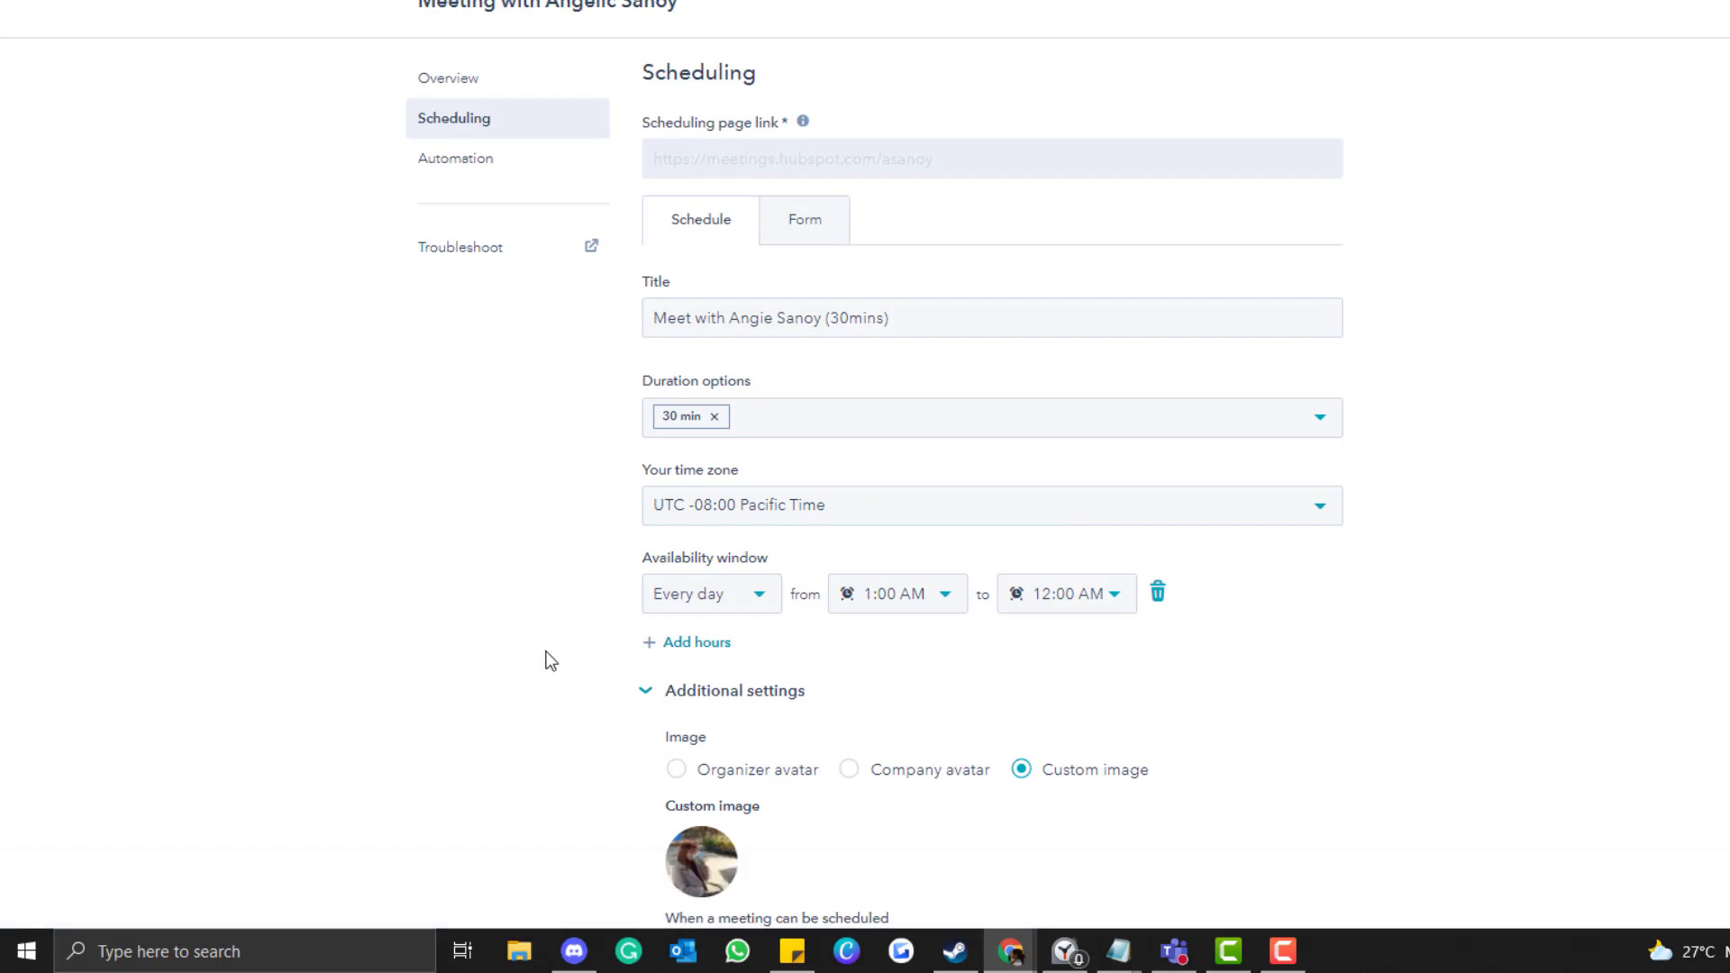
{"action": "left_click", "coordinate": [817, 234]}
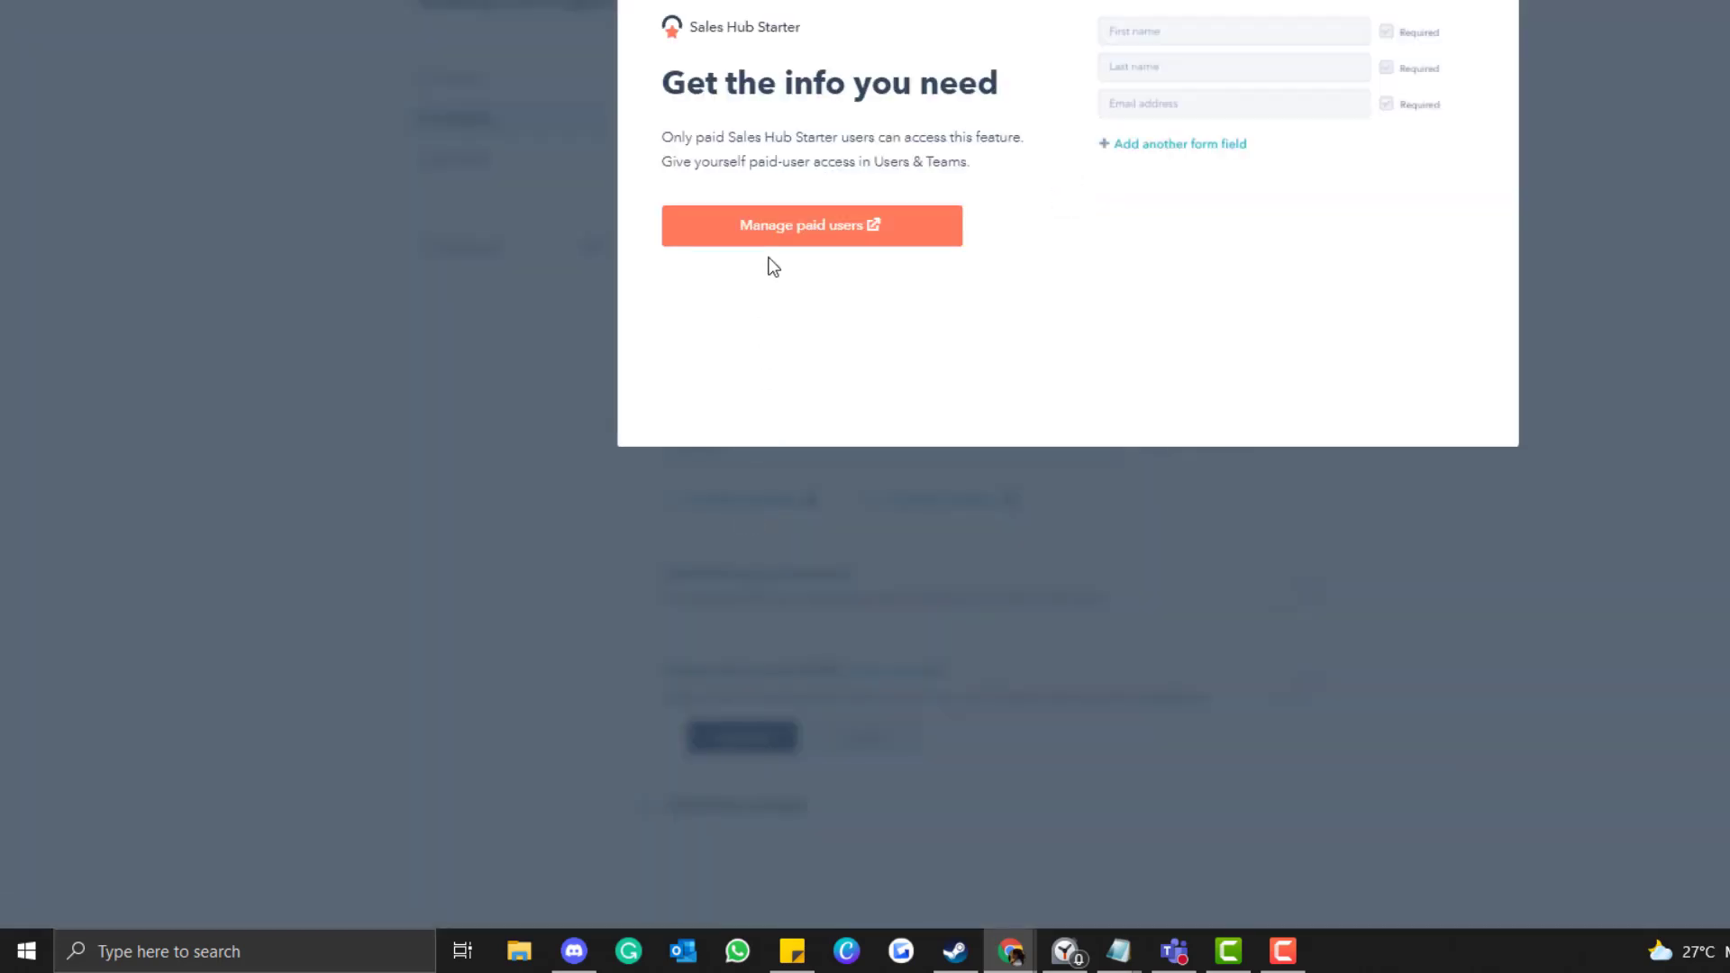
{"action": "key", "text": "Escape"}
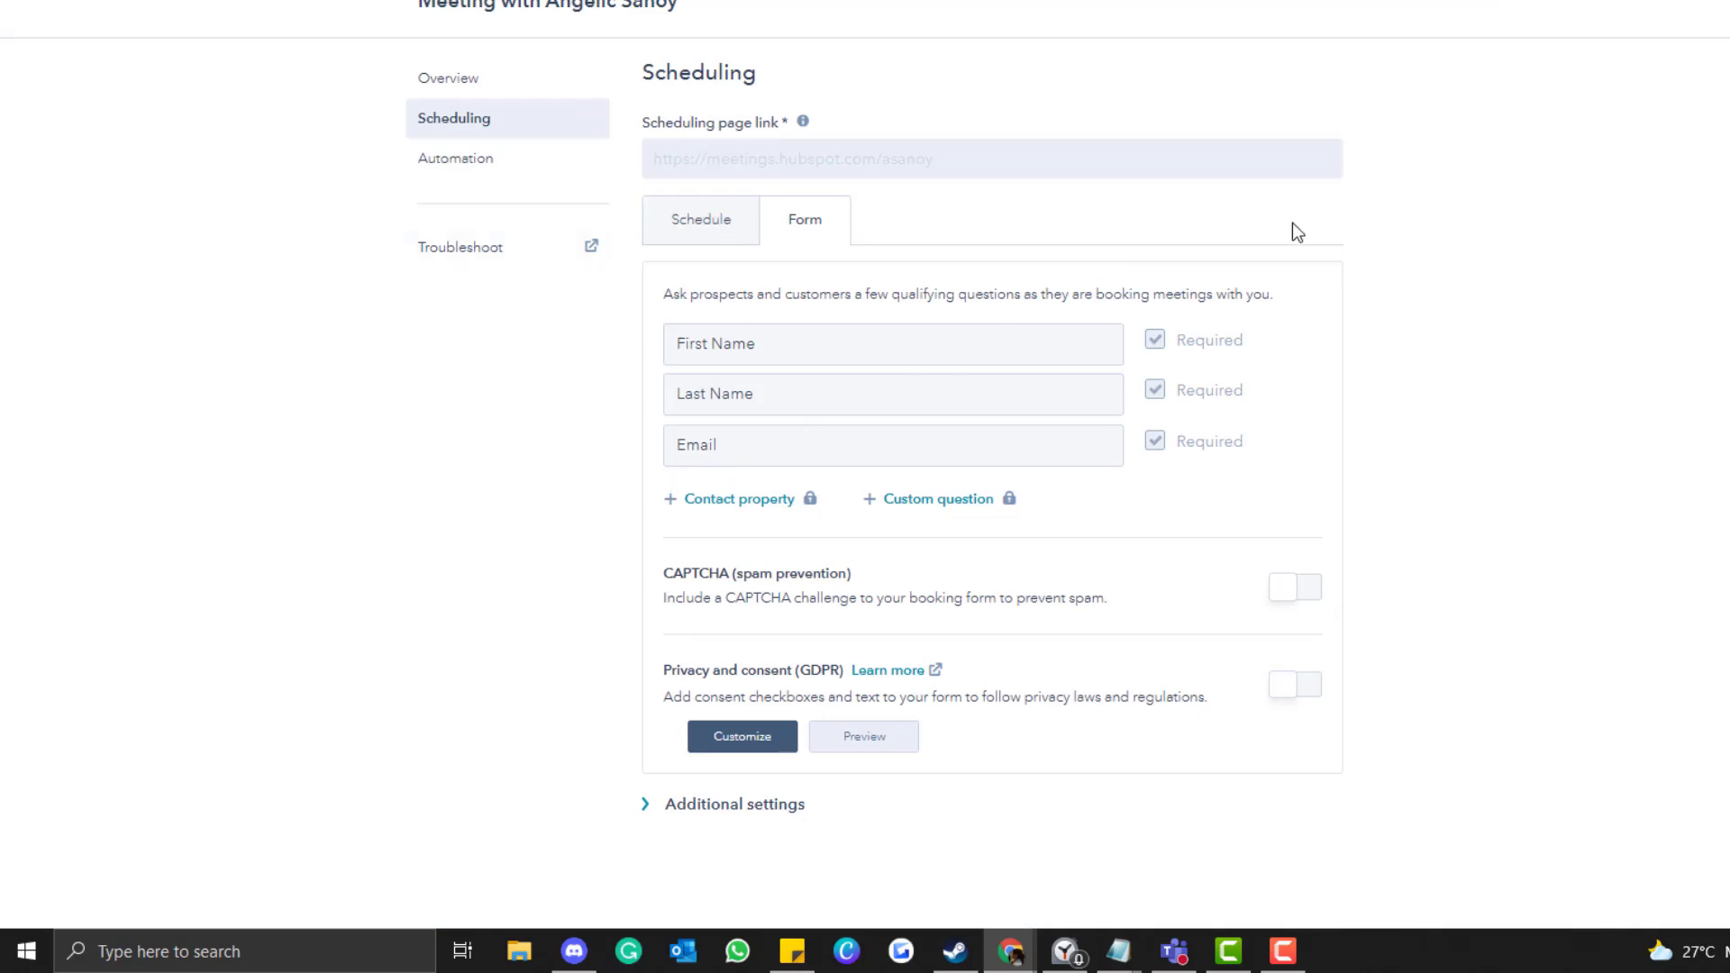
{"action": "left_click", "coordinate": [767, 507]}
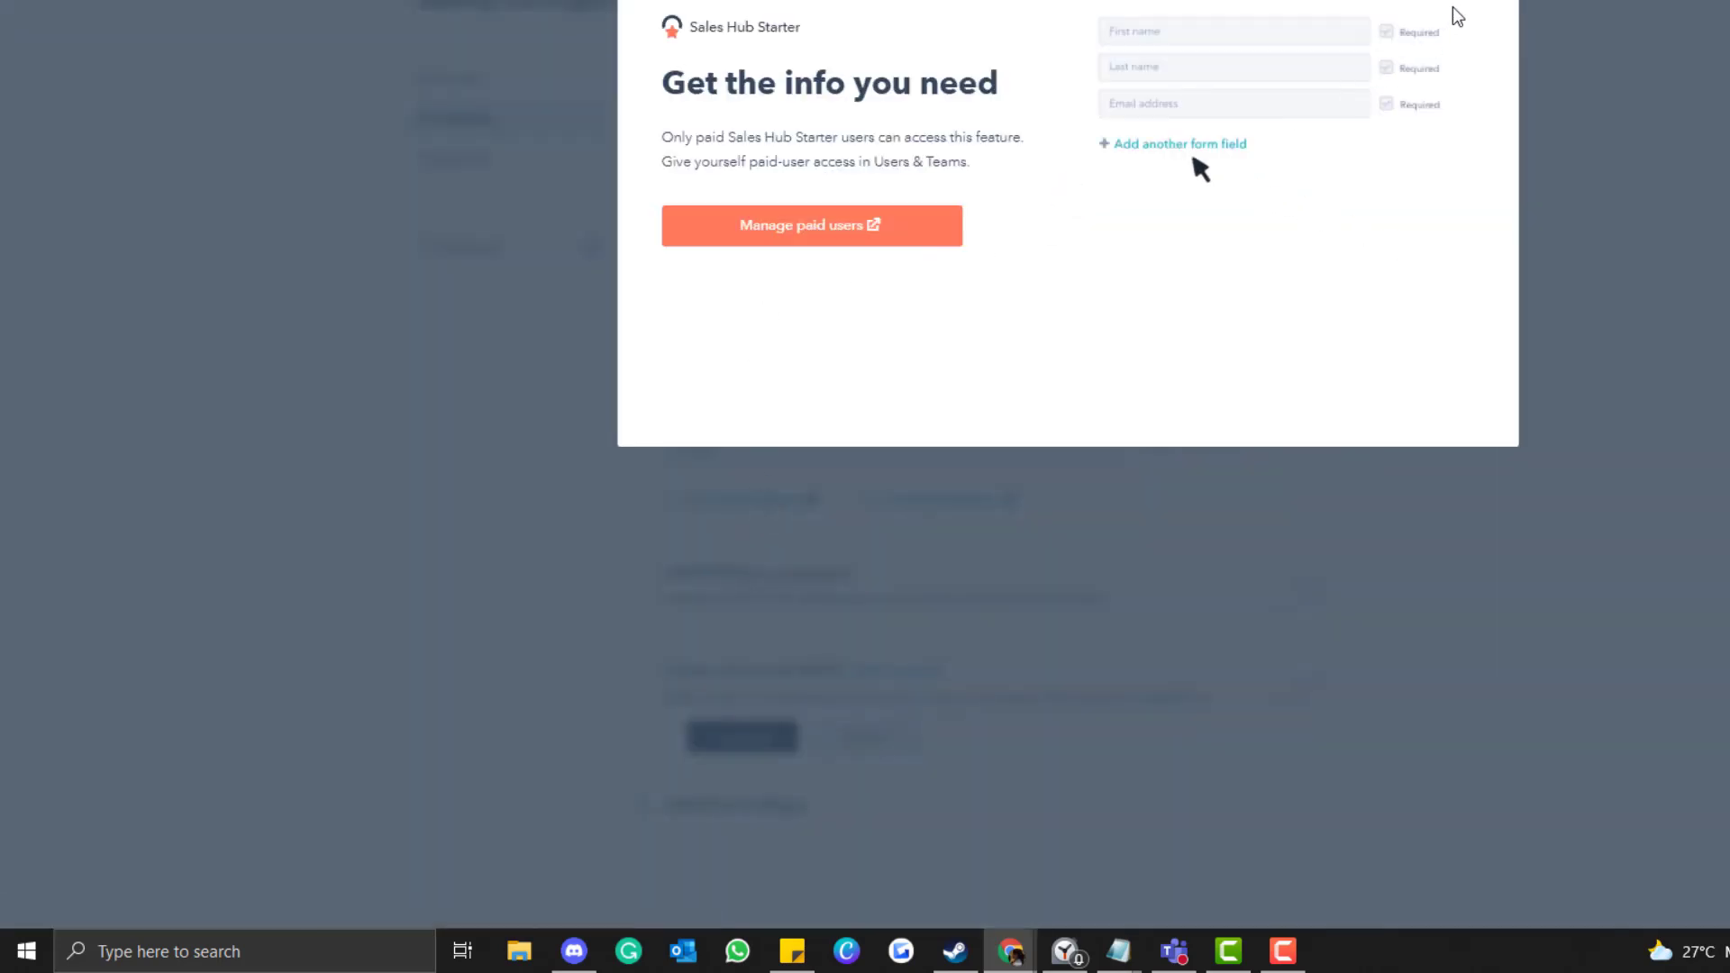
{"action": "left_click", "coordinate": [1499, 9]}
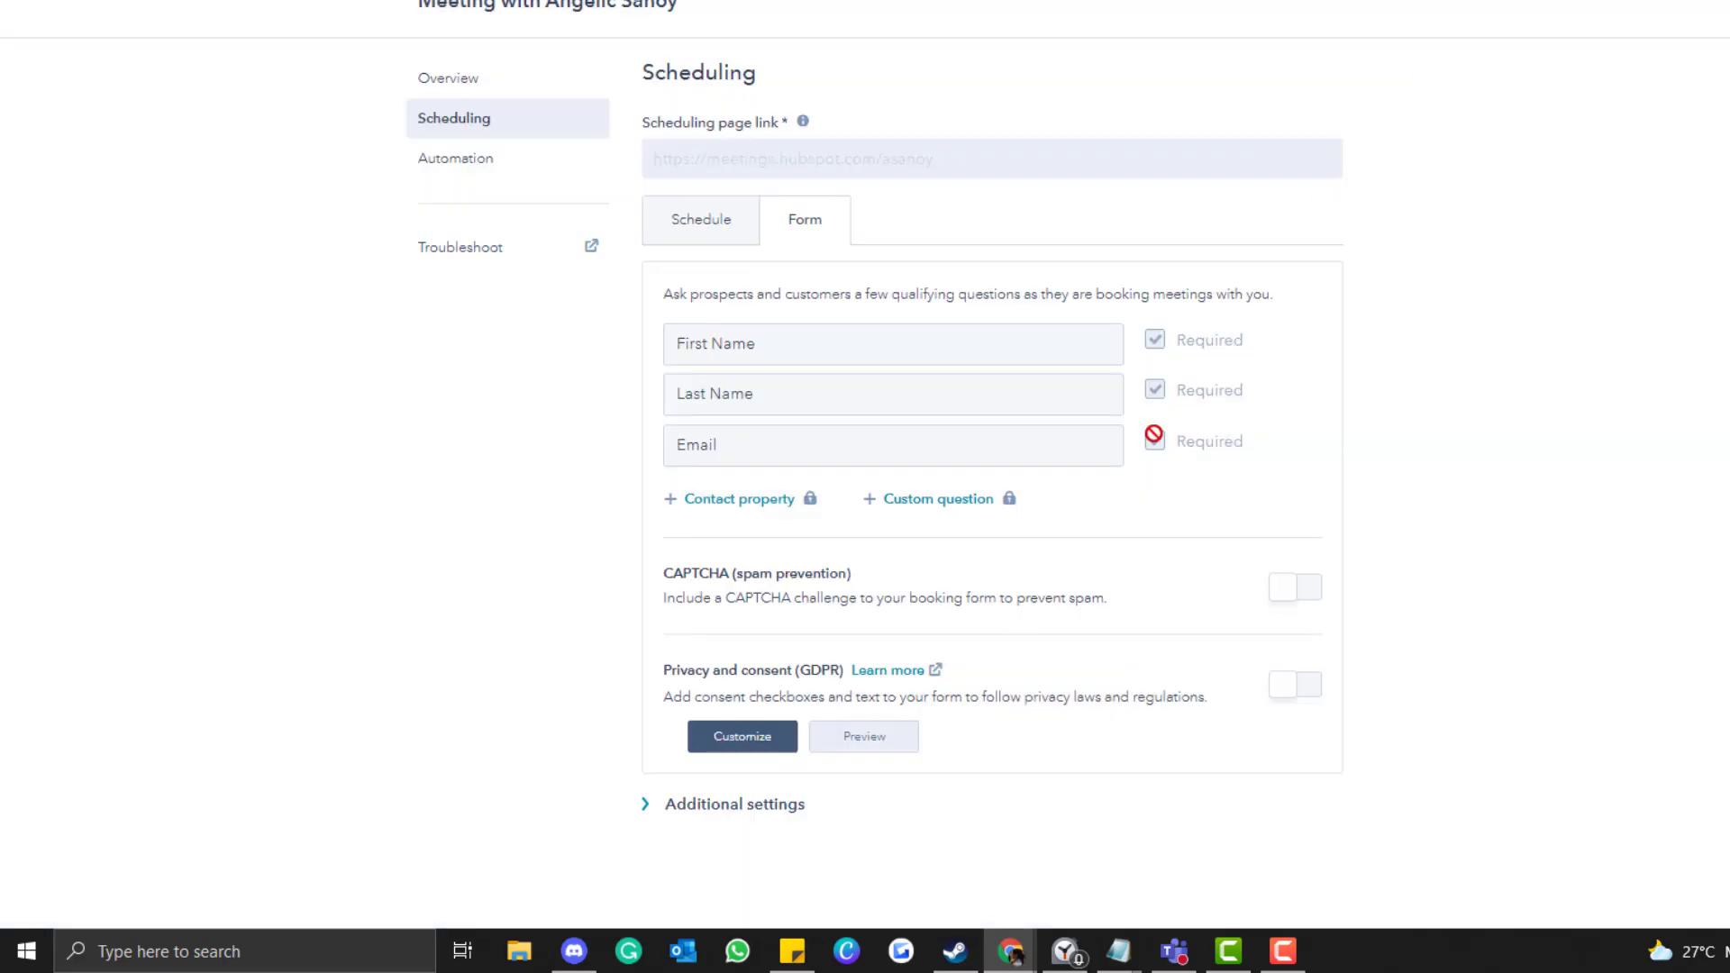
Inspect the GDPR consent editor and the auto-submit and pre-populate options, then collapse them.
{"action": "scroll", "coordinate": [1153, 435], "scroll_direction": "down", "scroll_amount": 1}
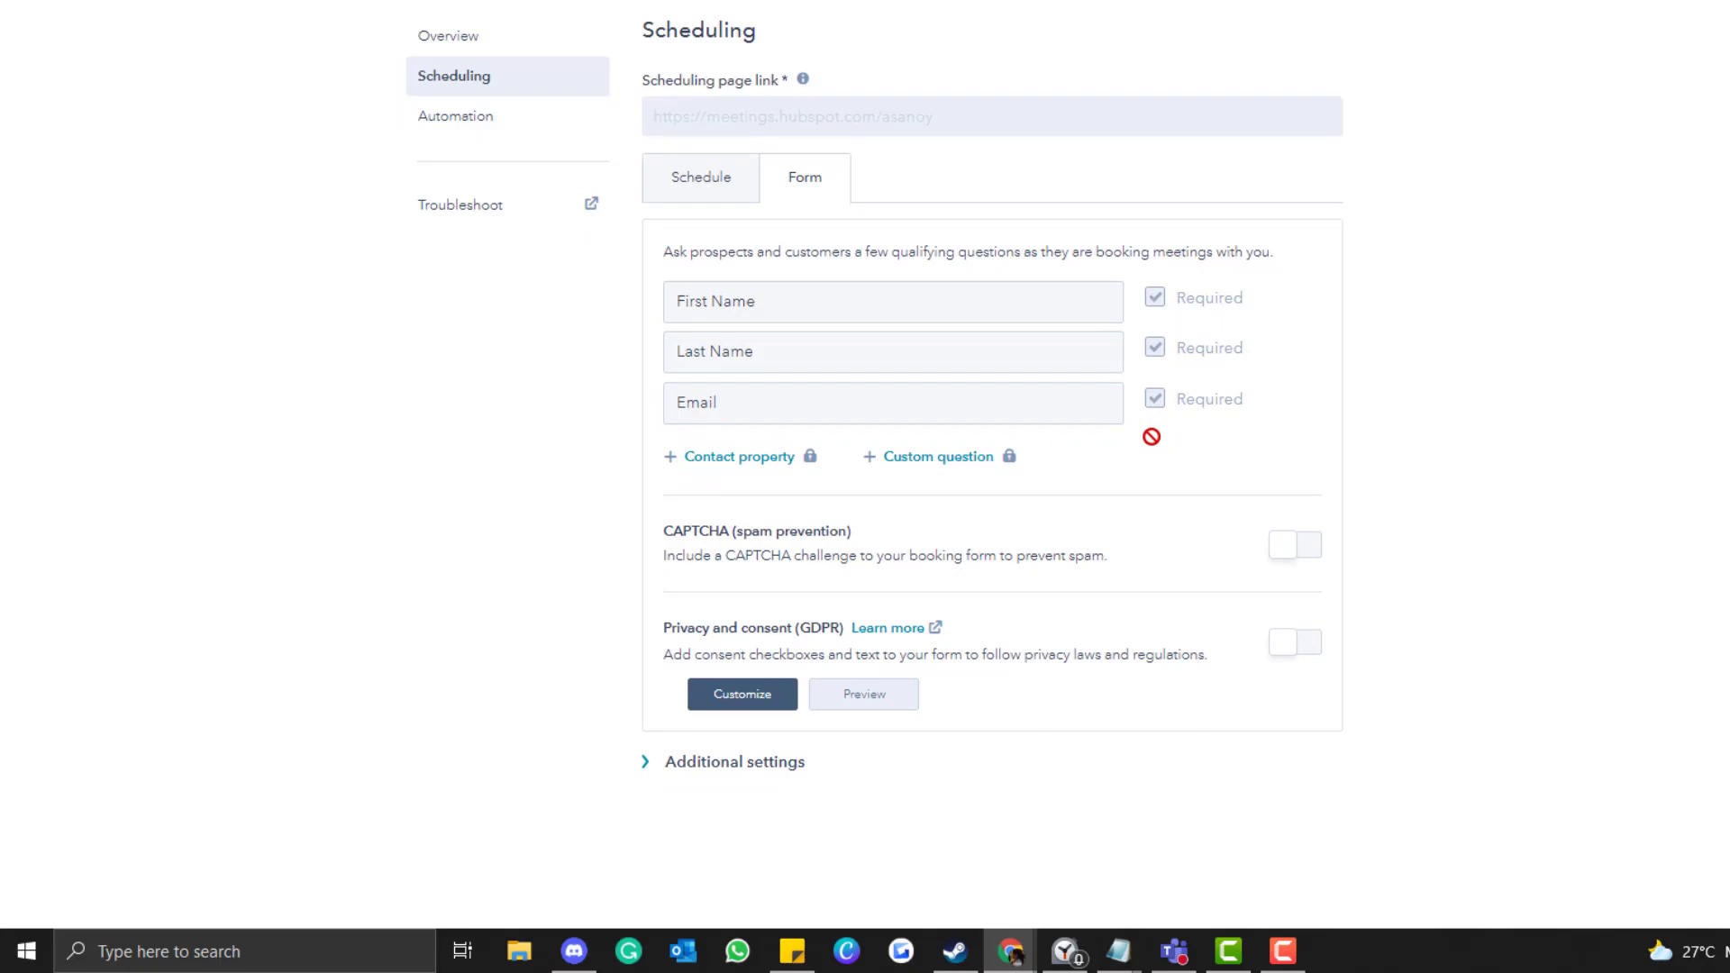
{"action": "left_click", "coordinate": [761, 699]}
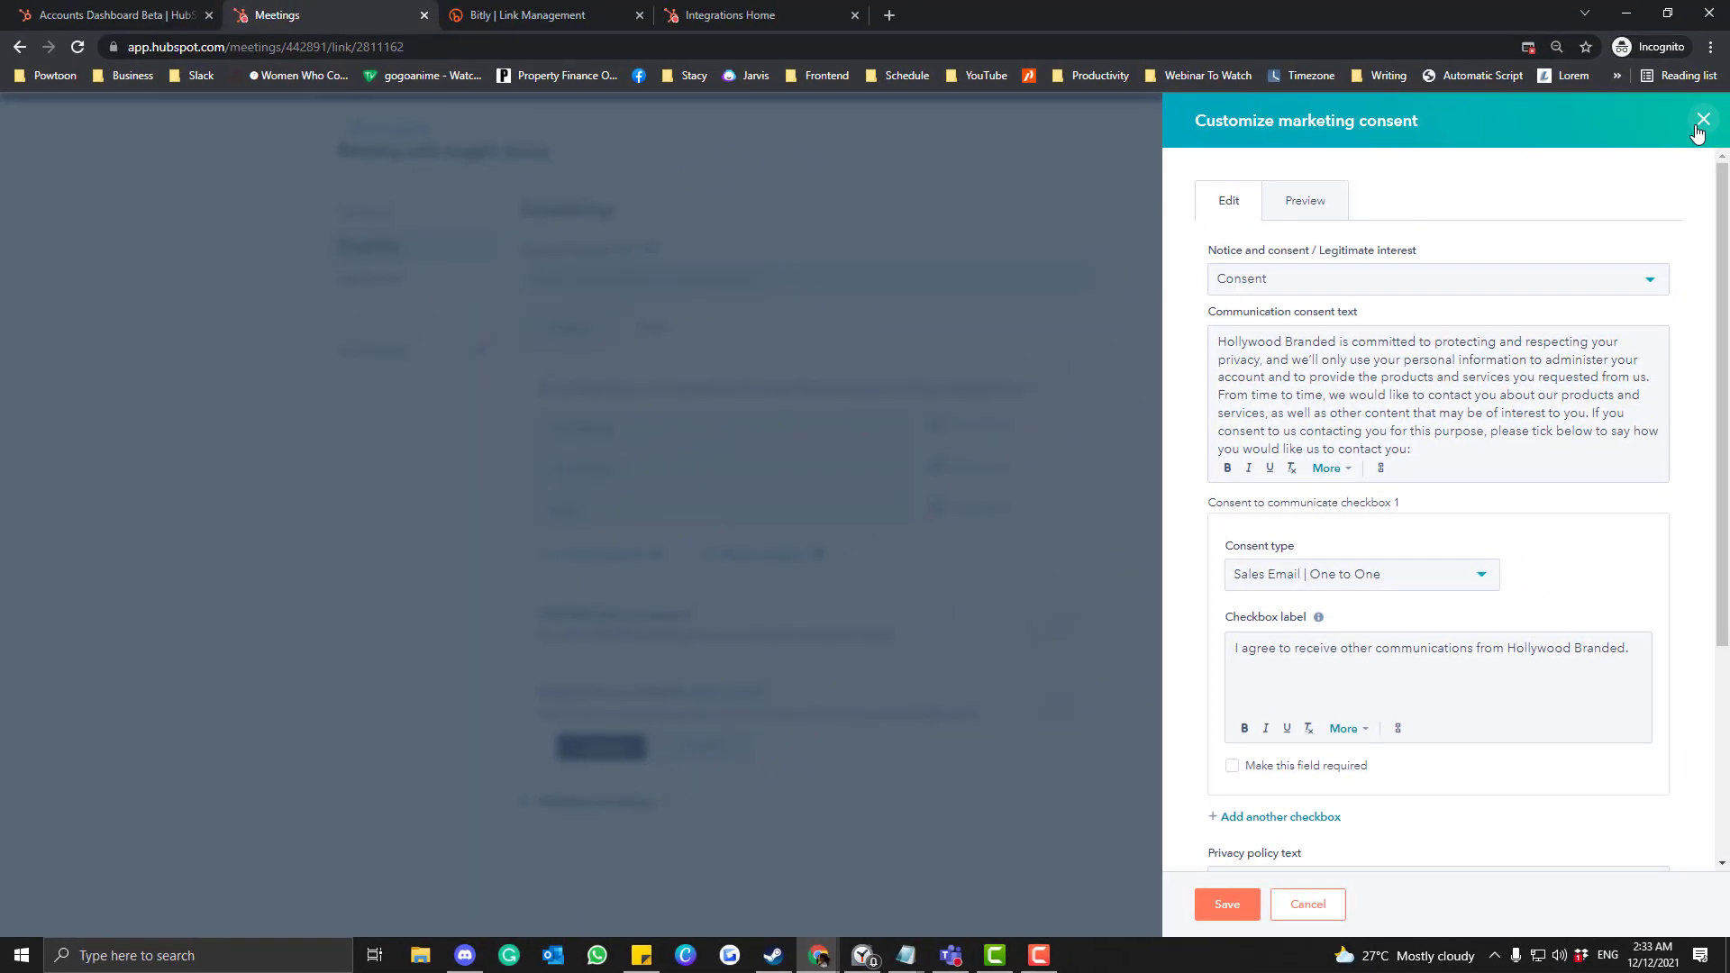
{"action": "left_click", "coordinate": [1698, 134]}
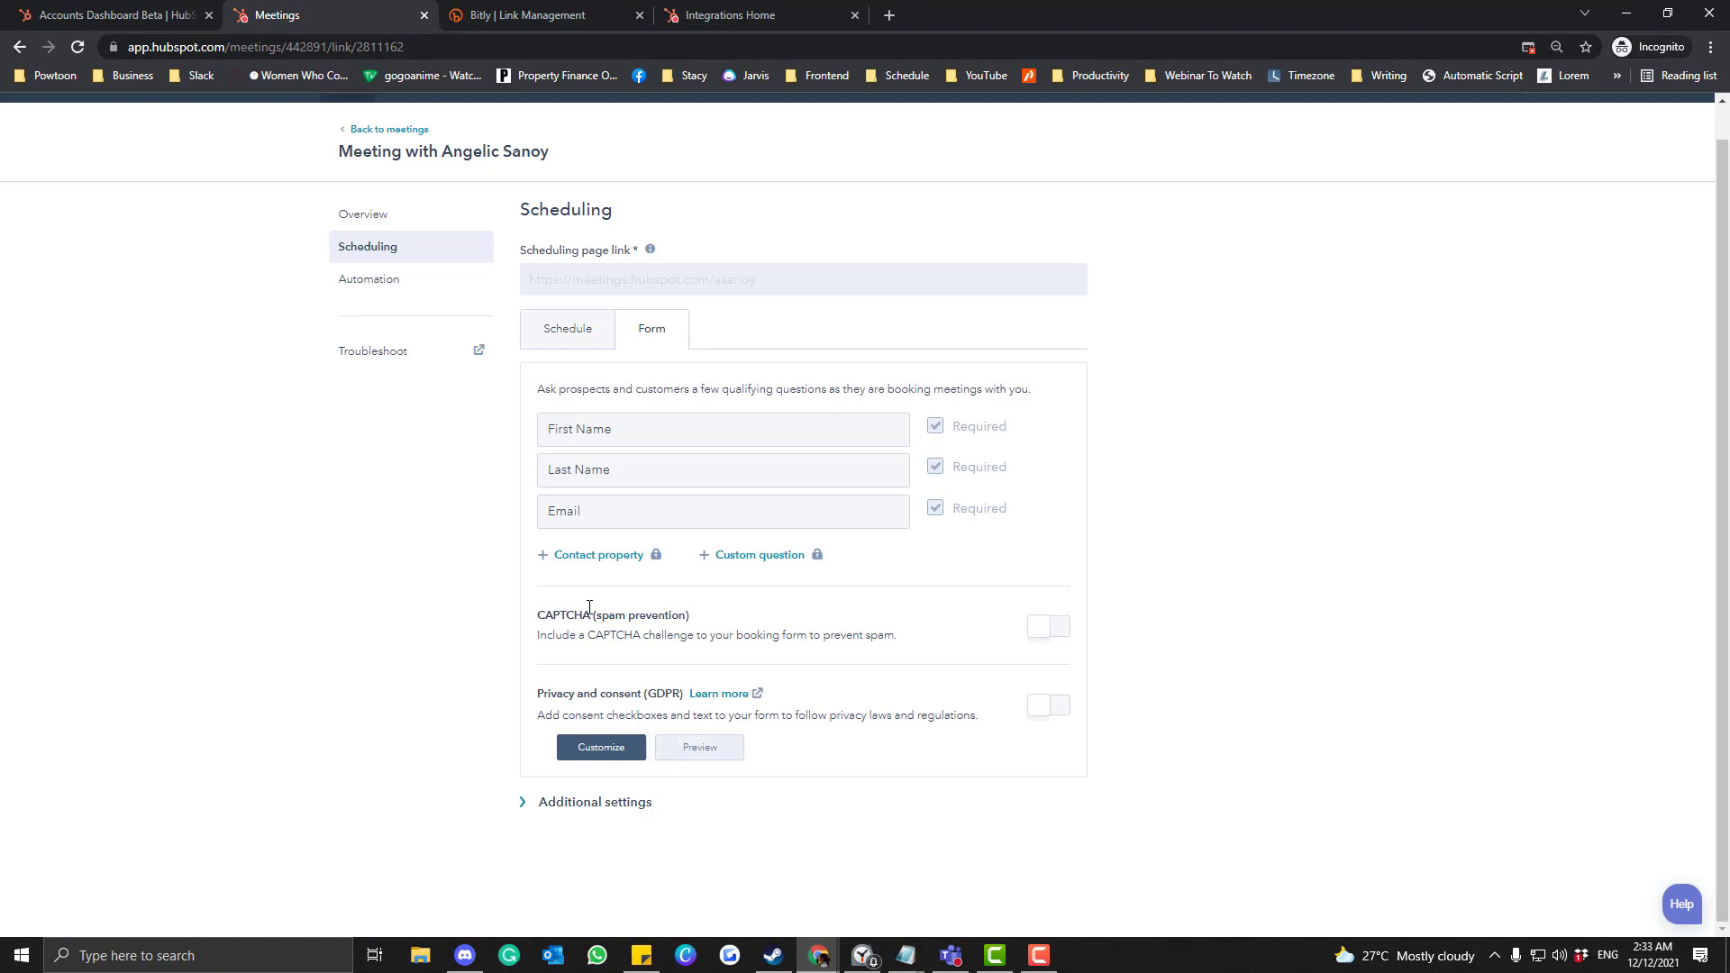
{"action": "left_click", "coordinate": [522, 803]}
{"action": "scroll", "coordinate": [483, 726], "scroll_direction": "down", "scroll_amount": 2}
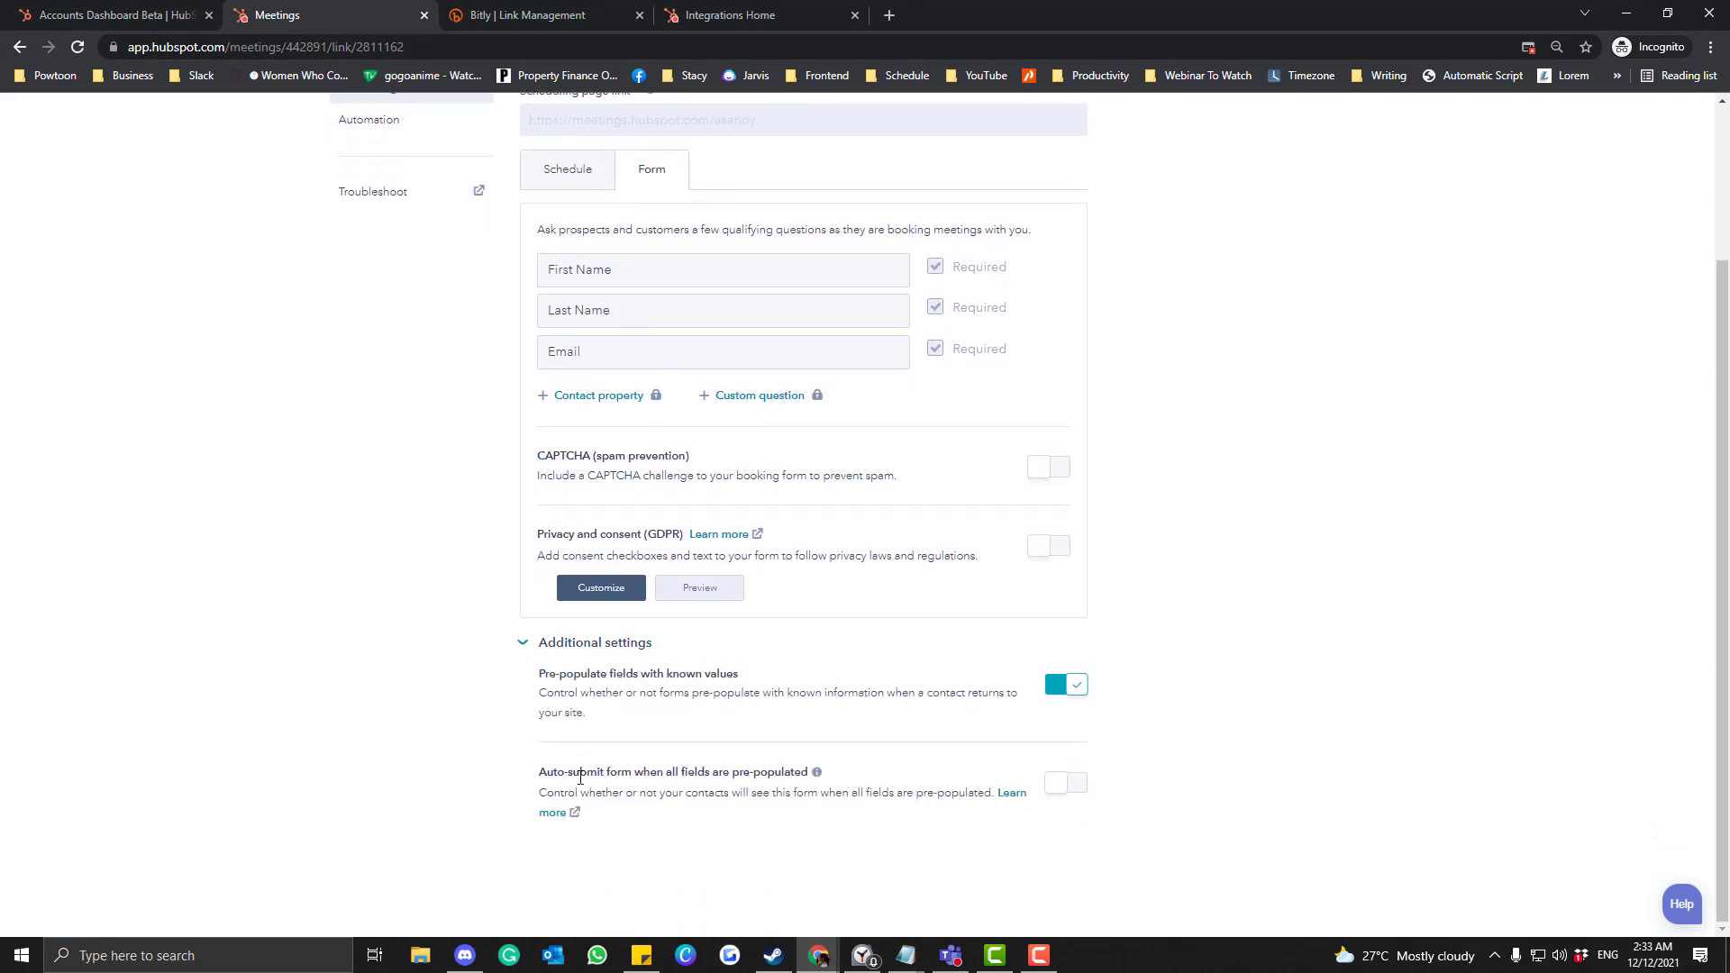
{"action": "left_click_drag", "start_coordinate": [581, 777], "coordinate": [783, 813]}
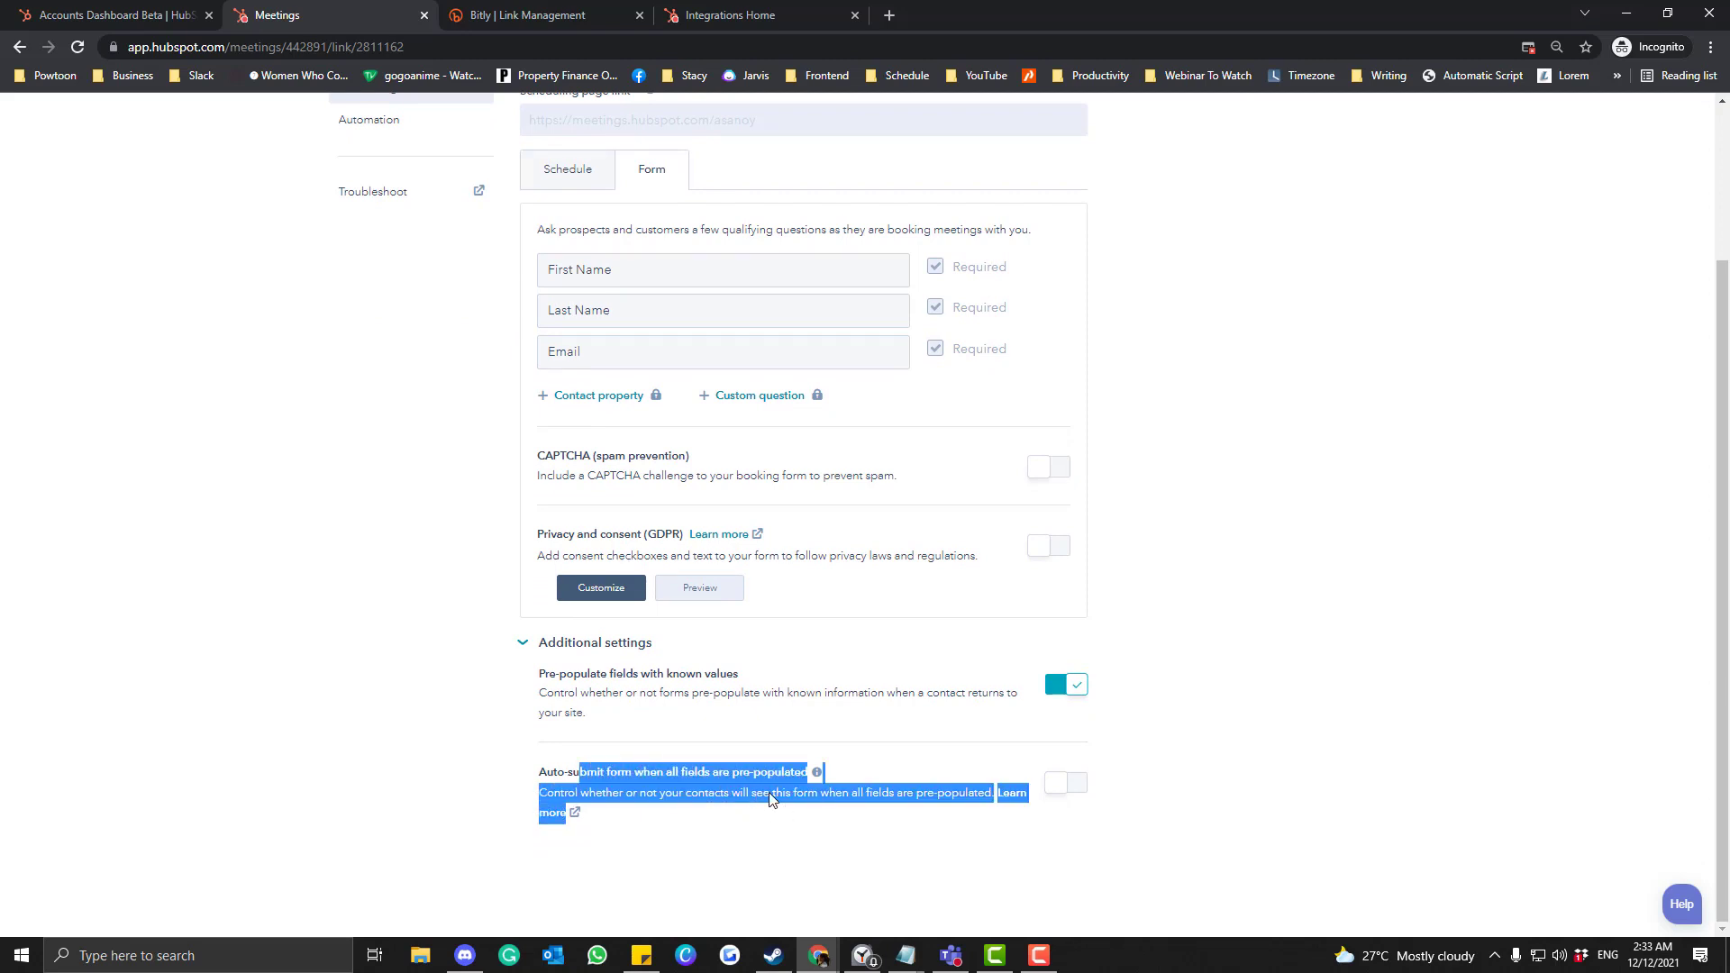
{"action": "left_click", "coordinate": [619, 732]}
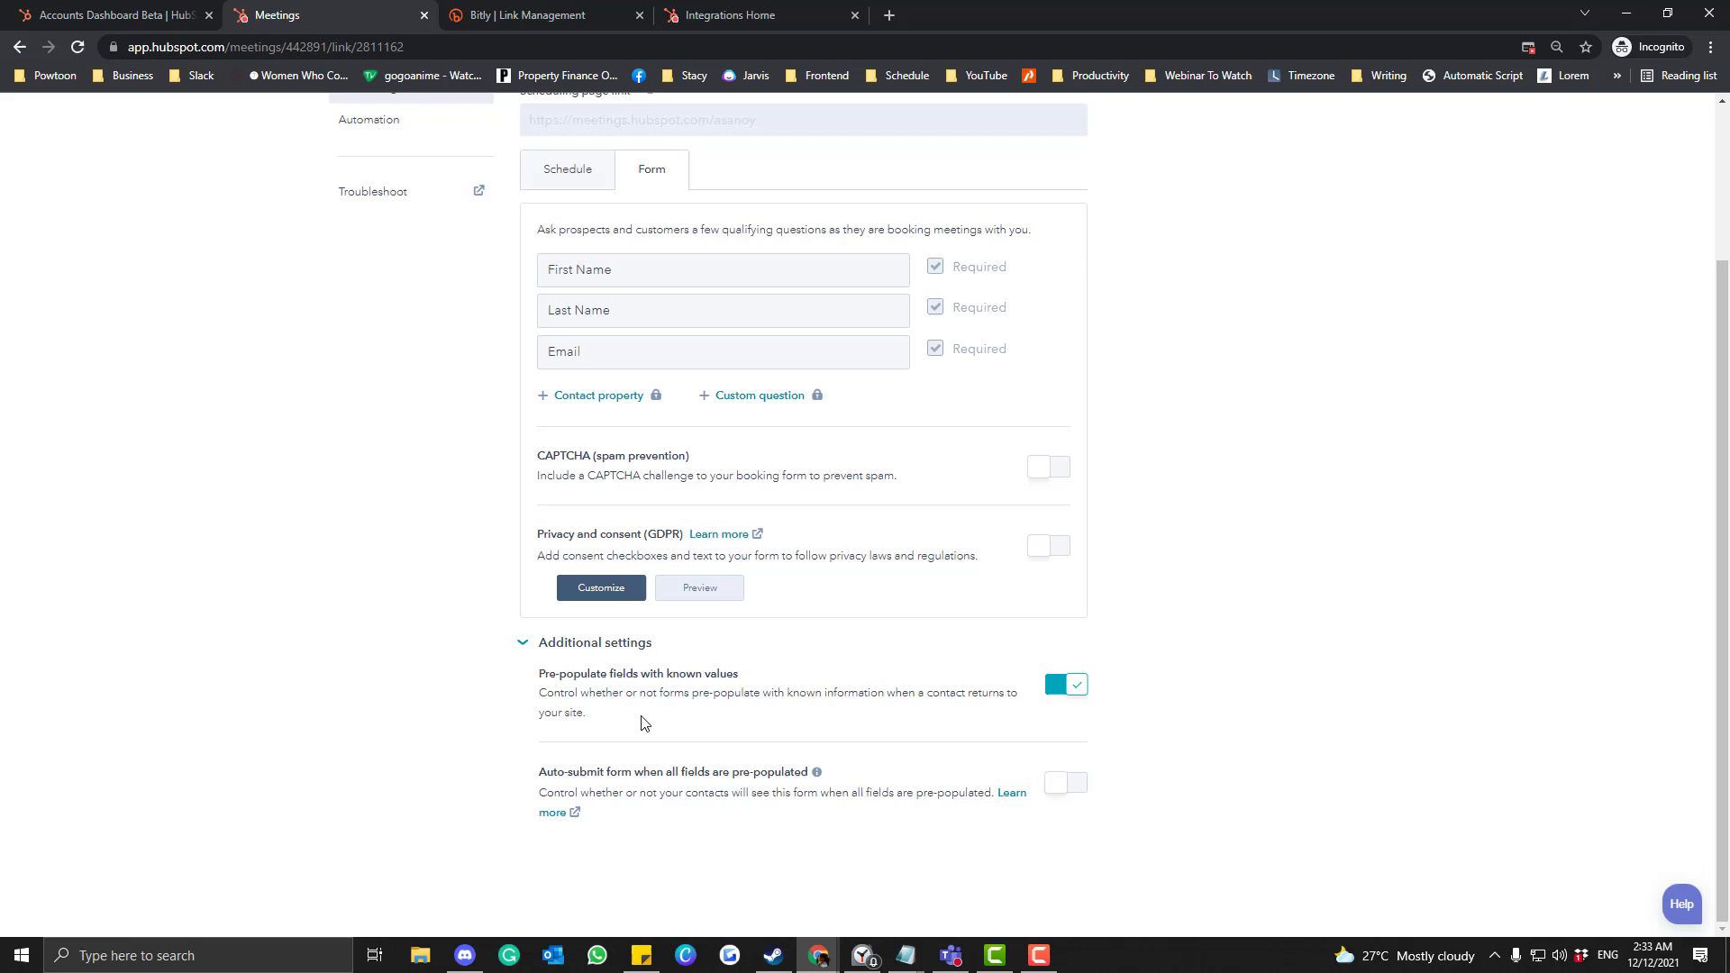
{"action": "left_click_drag", "start_coordinate": [641, 718], "coordinate": [537, 703]}
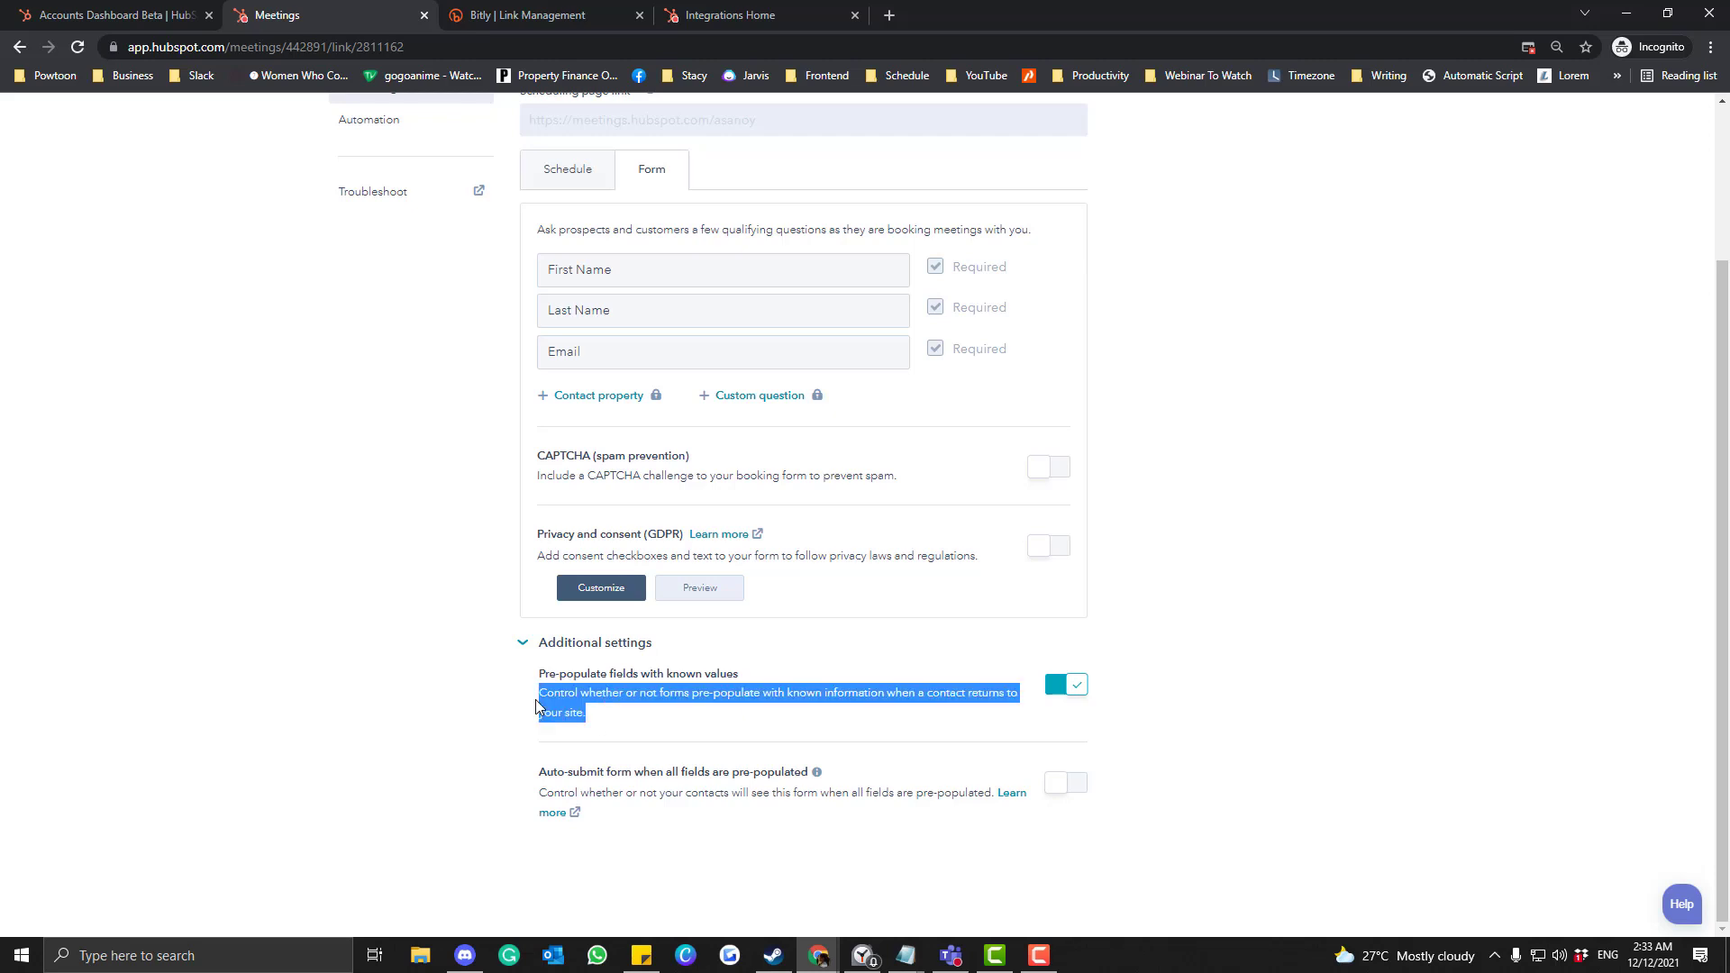
{"action": "left_click", "coordinate": [521, 645]}
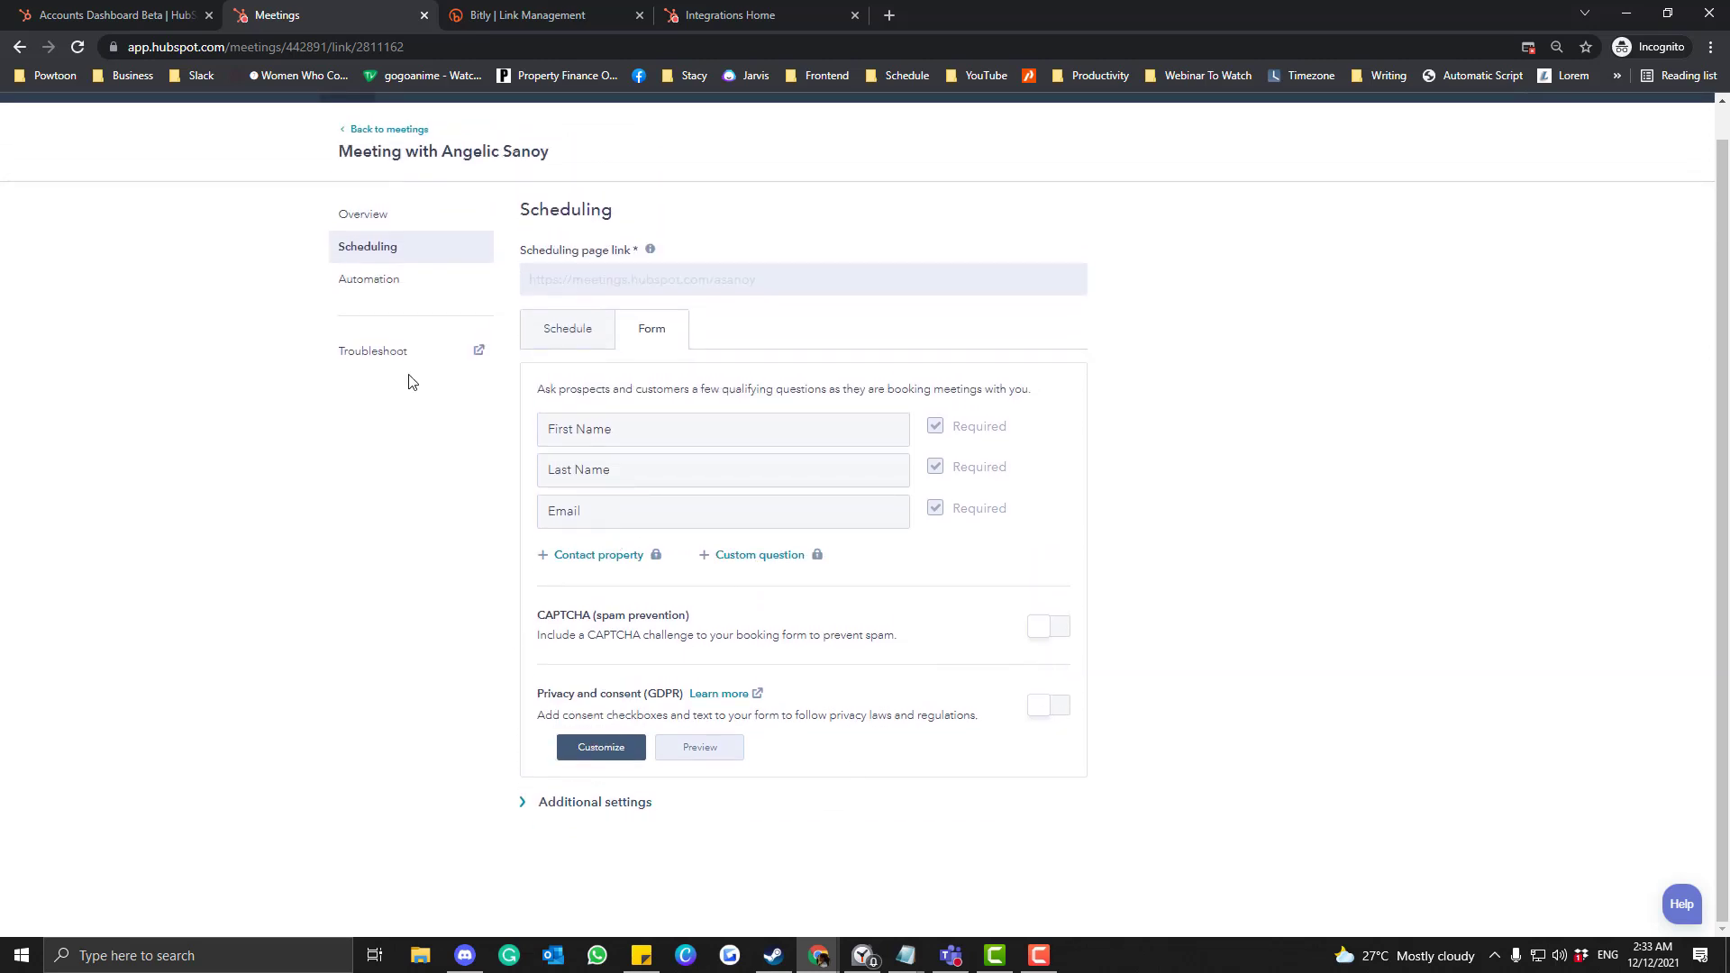
Enable the 1-hour pre-meeting reminder with the invite description included, and save the automation.
{"action": "left_click", "coordinate": [389, 282]}
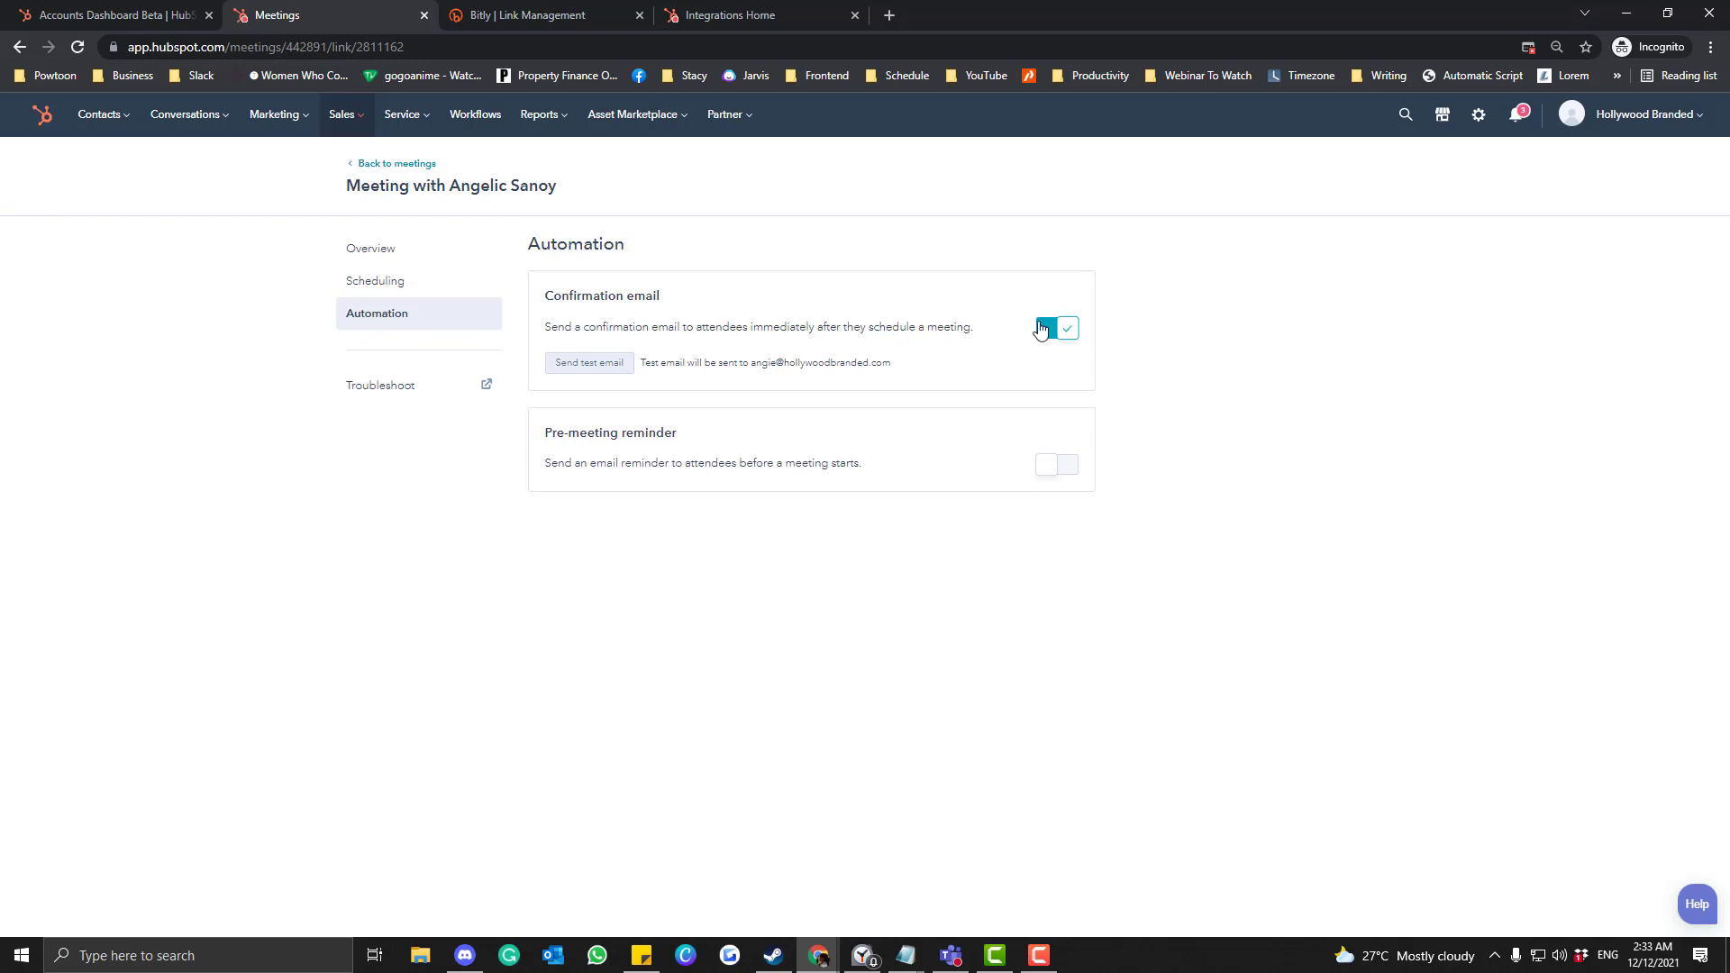
{"action": "left_click", "coordinate": [1057, 465]}
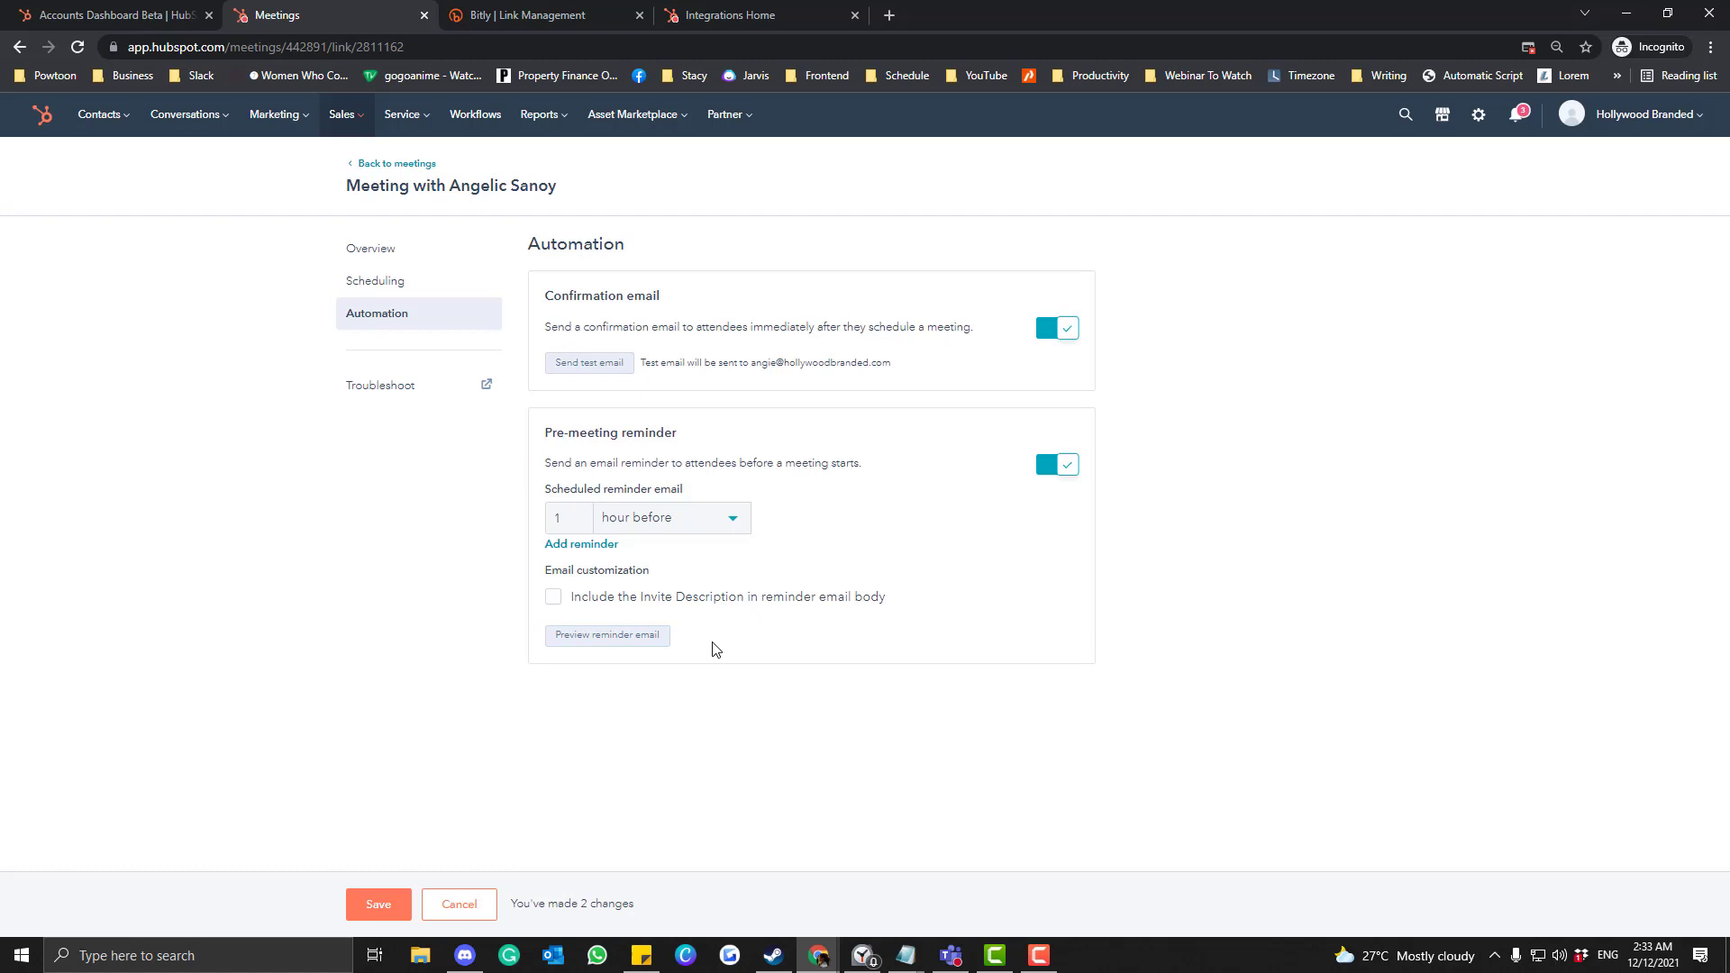
{"action": "left_click", "coordinate": [603, 599]}
{"action": "left_click", "coordinate": [394, 912]}
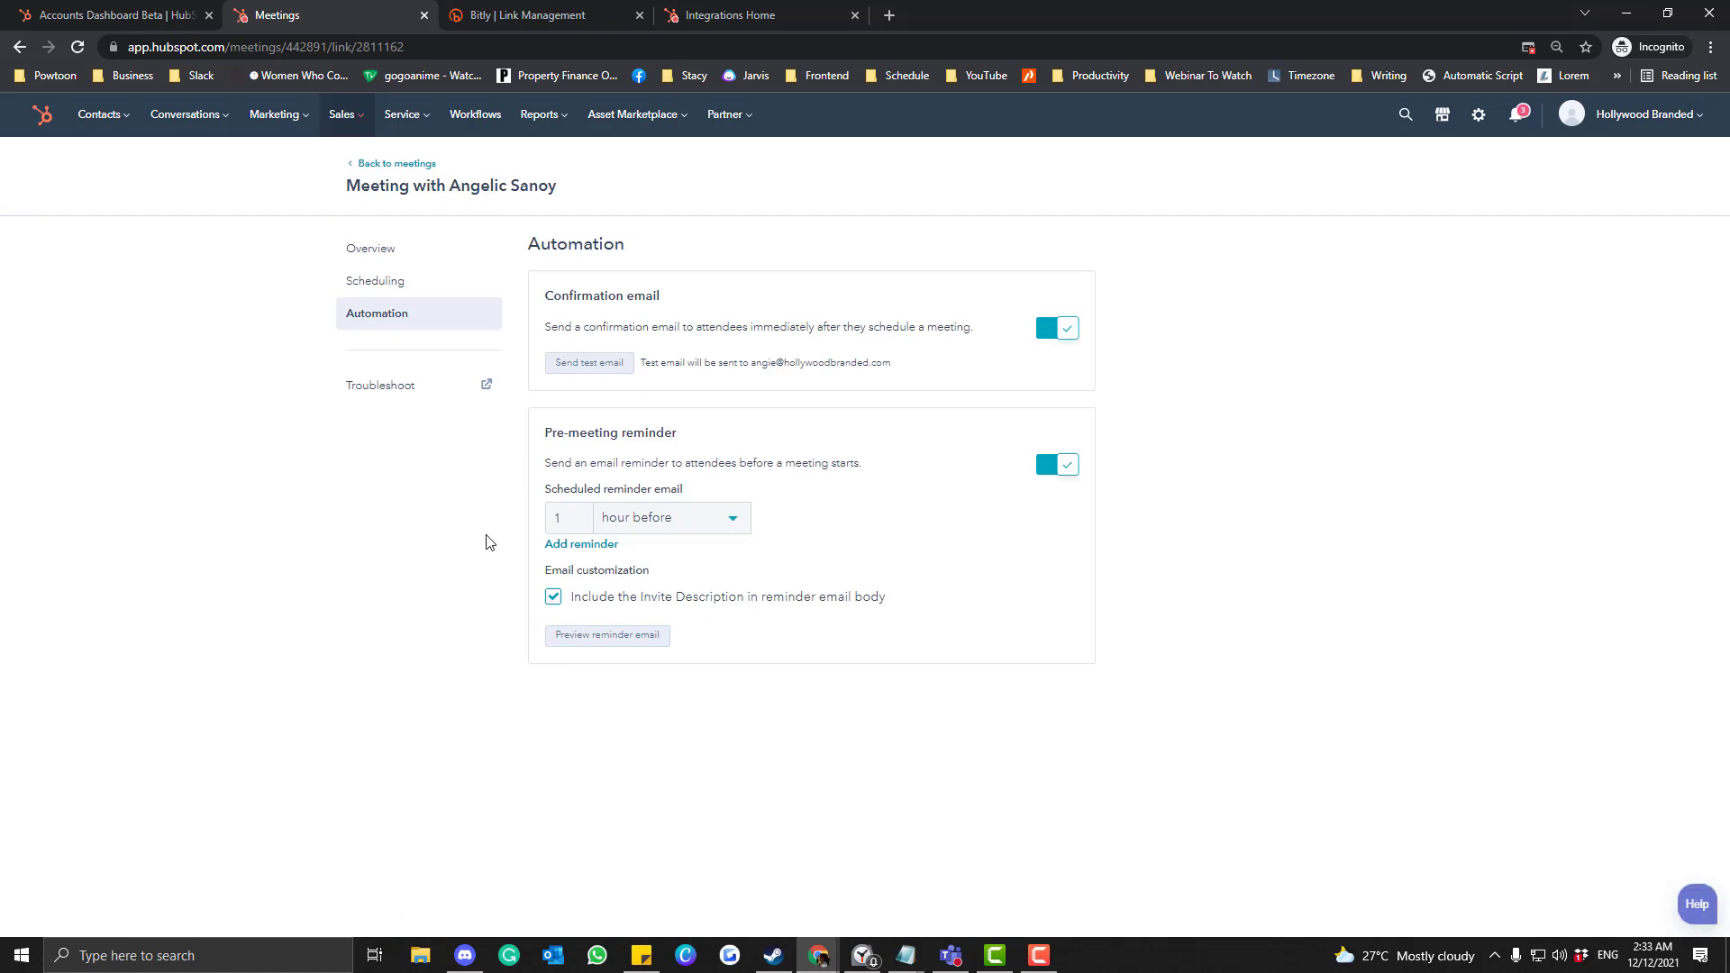
Open the live booking page in a new tab, then reopen the meeting for editing from the list.
{"action": "left_click", "coordinate": [397, 164]}
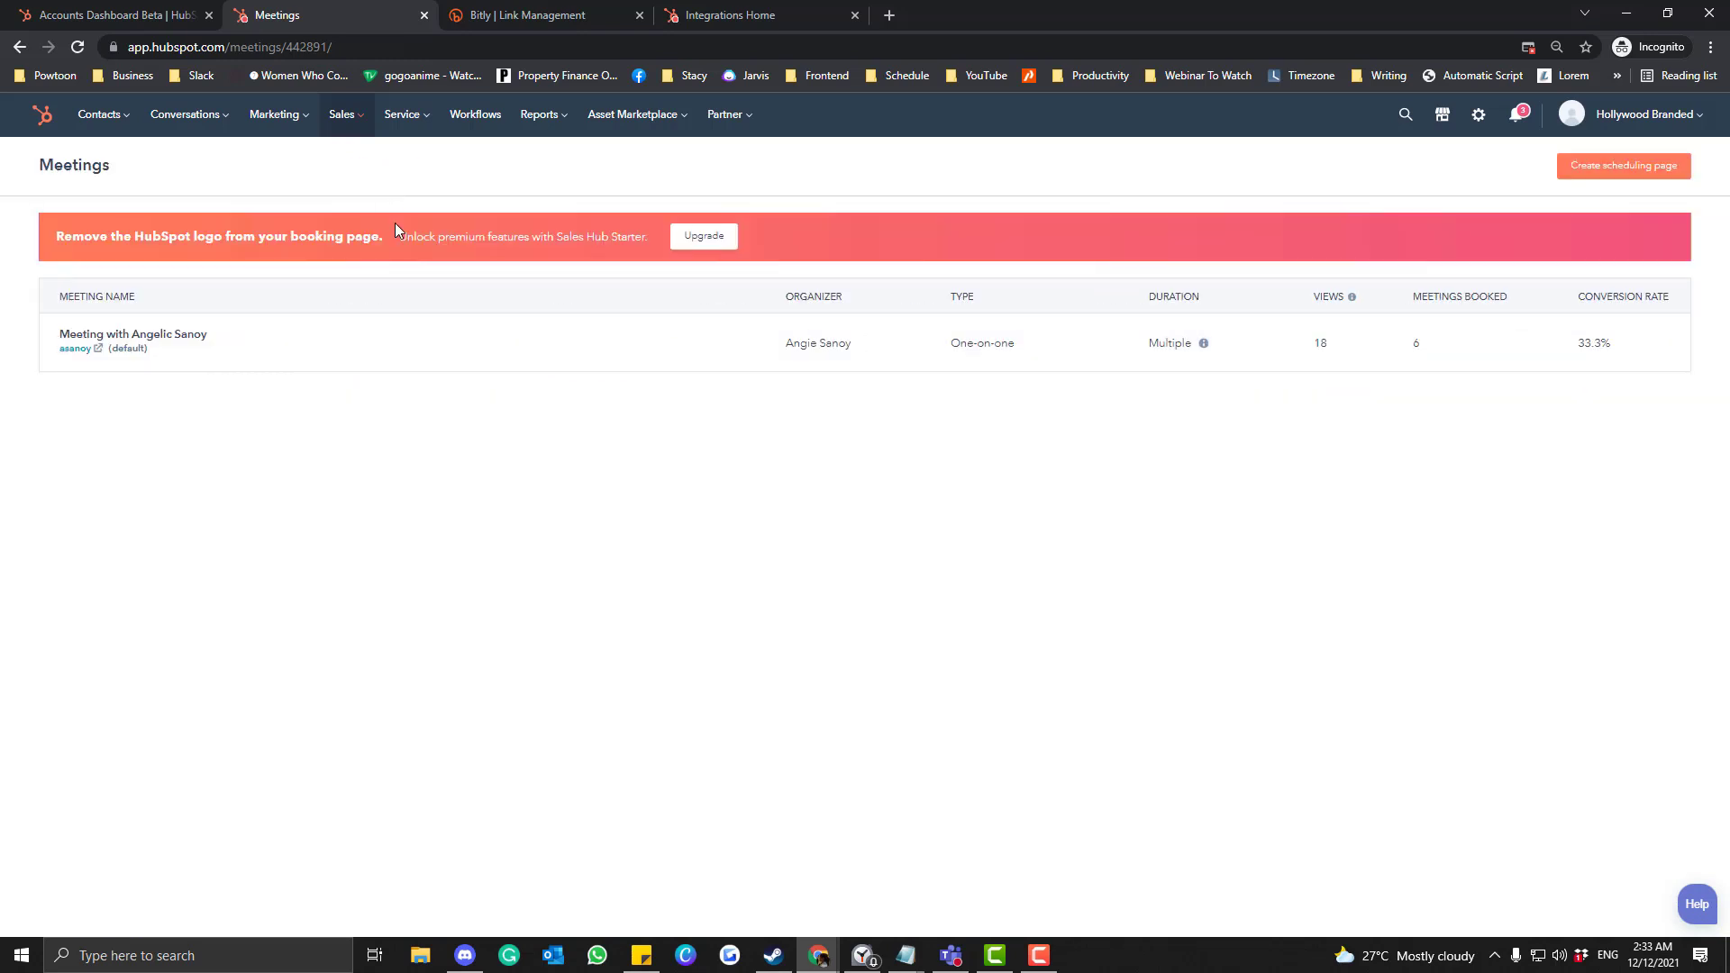
{"action": "left_click", "coordinate": [94, 348]}
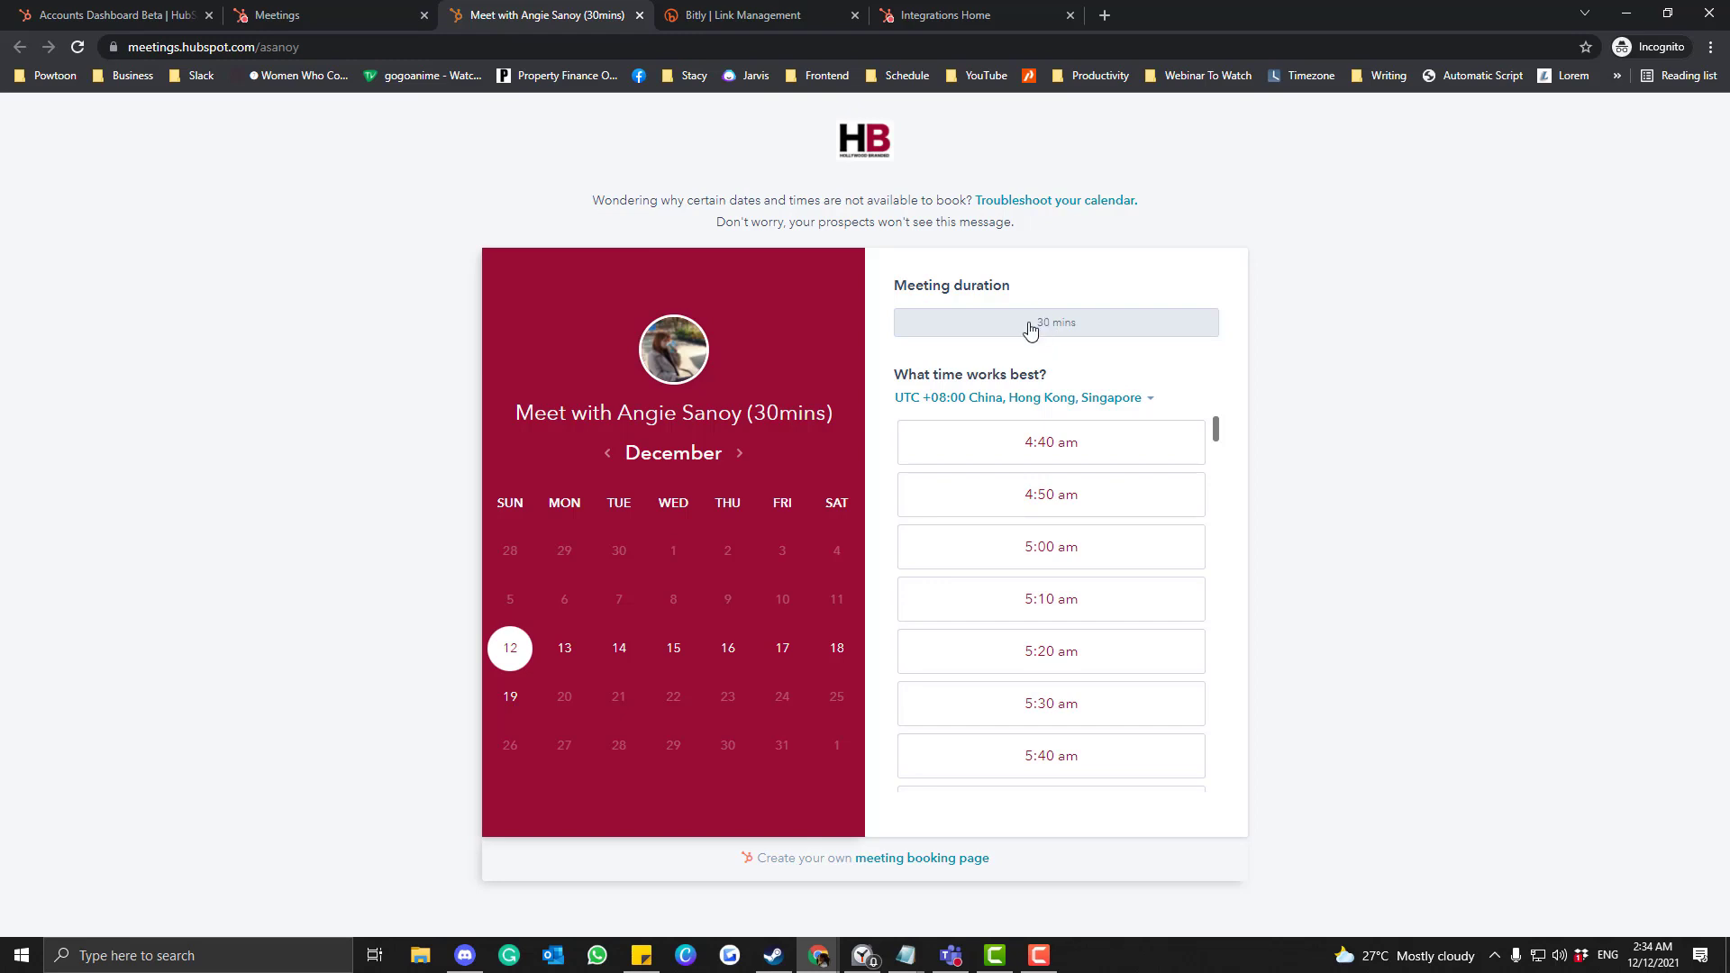
{"action": "left_click", "coordinate": [397, 15]}
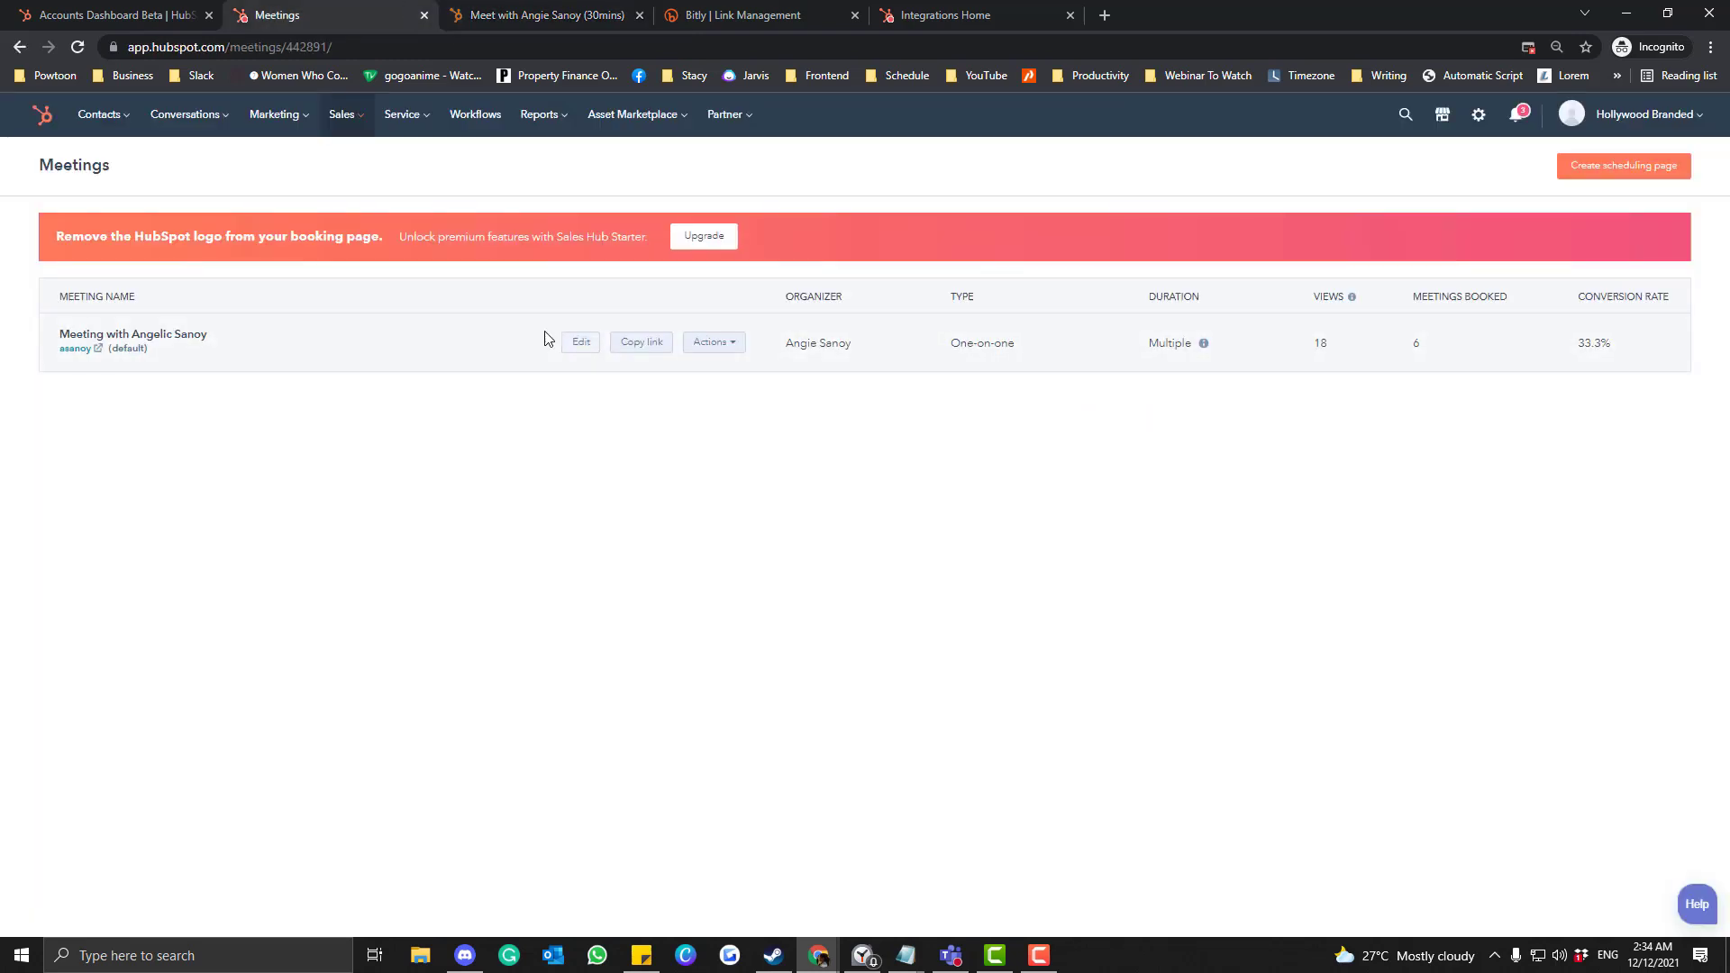
{"action": "left_click", "coordinate": [577, 342]}
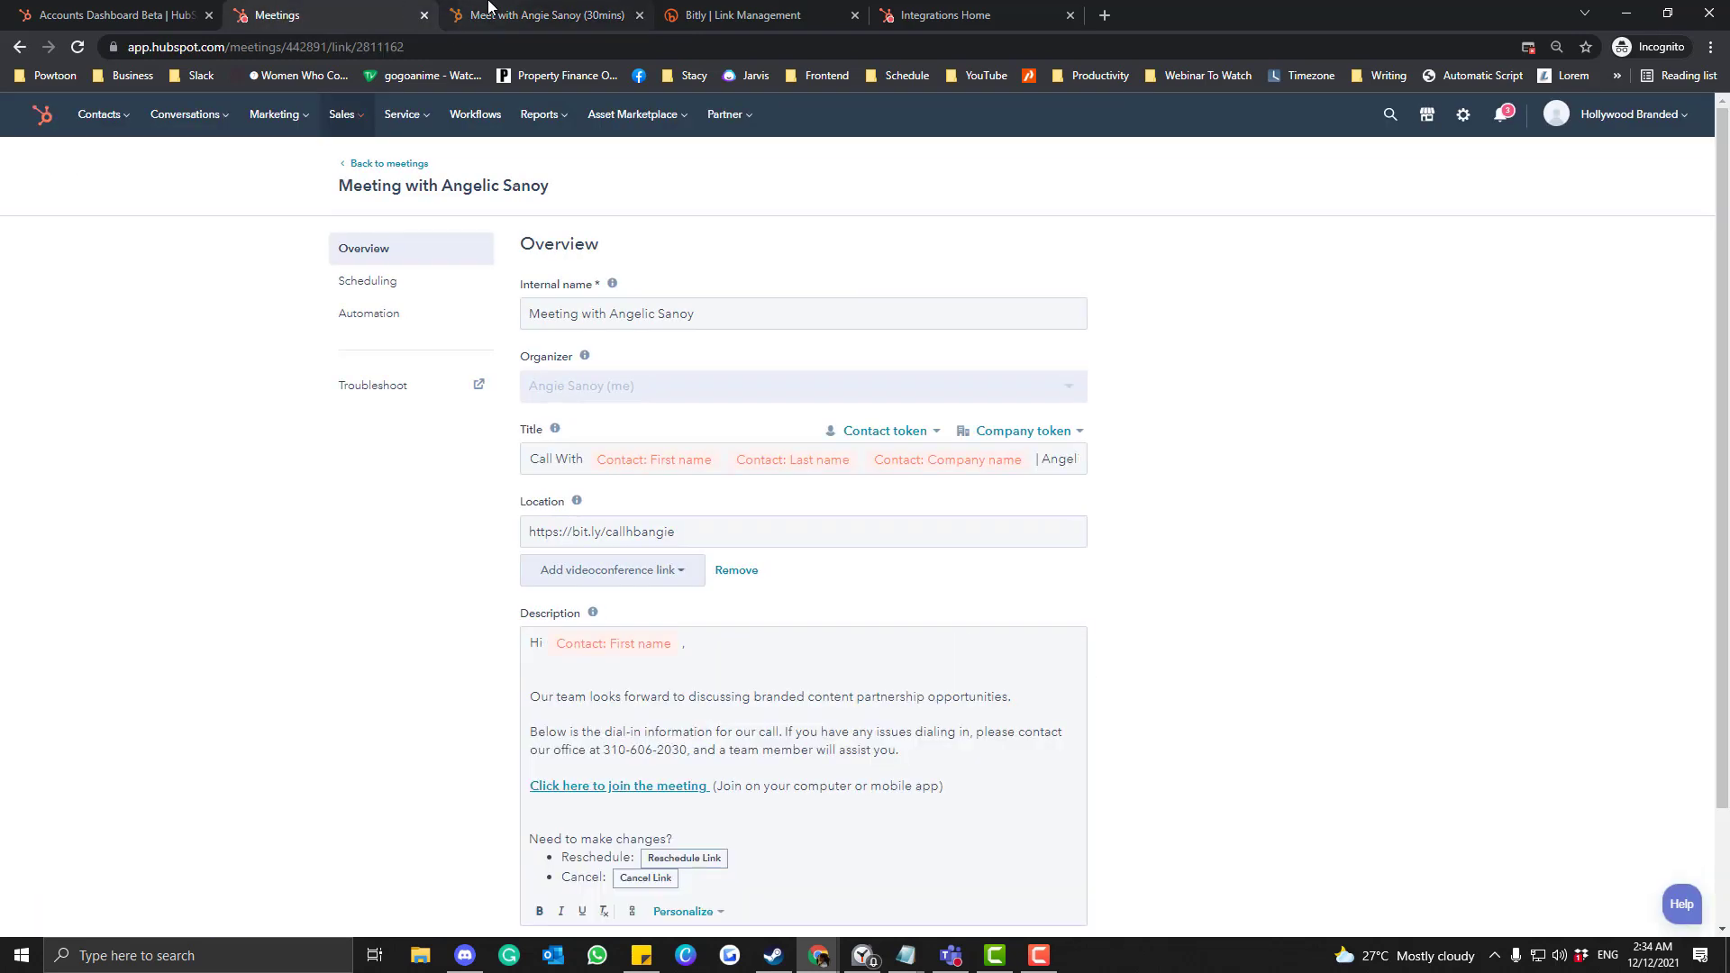
Add 15 min back to the duration options and save the scheduling settings.
{"action": "left_click", "coordinate": [401, 290]}
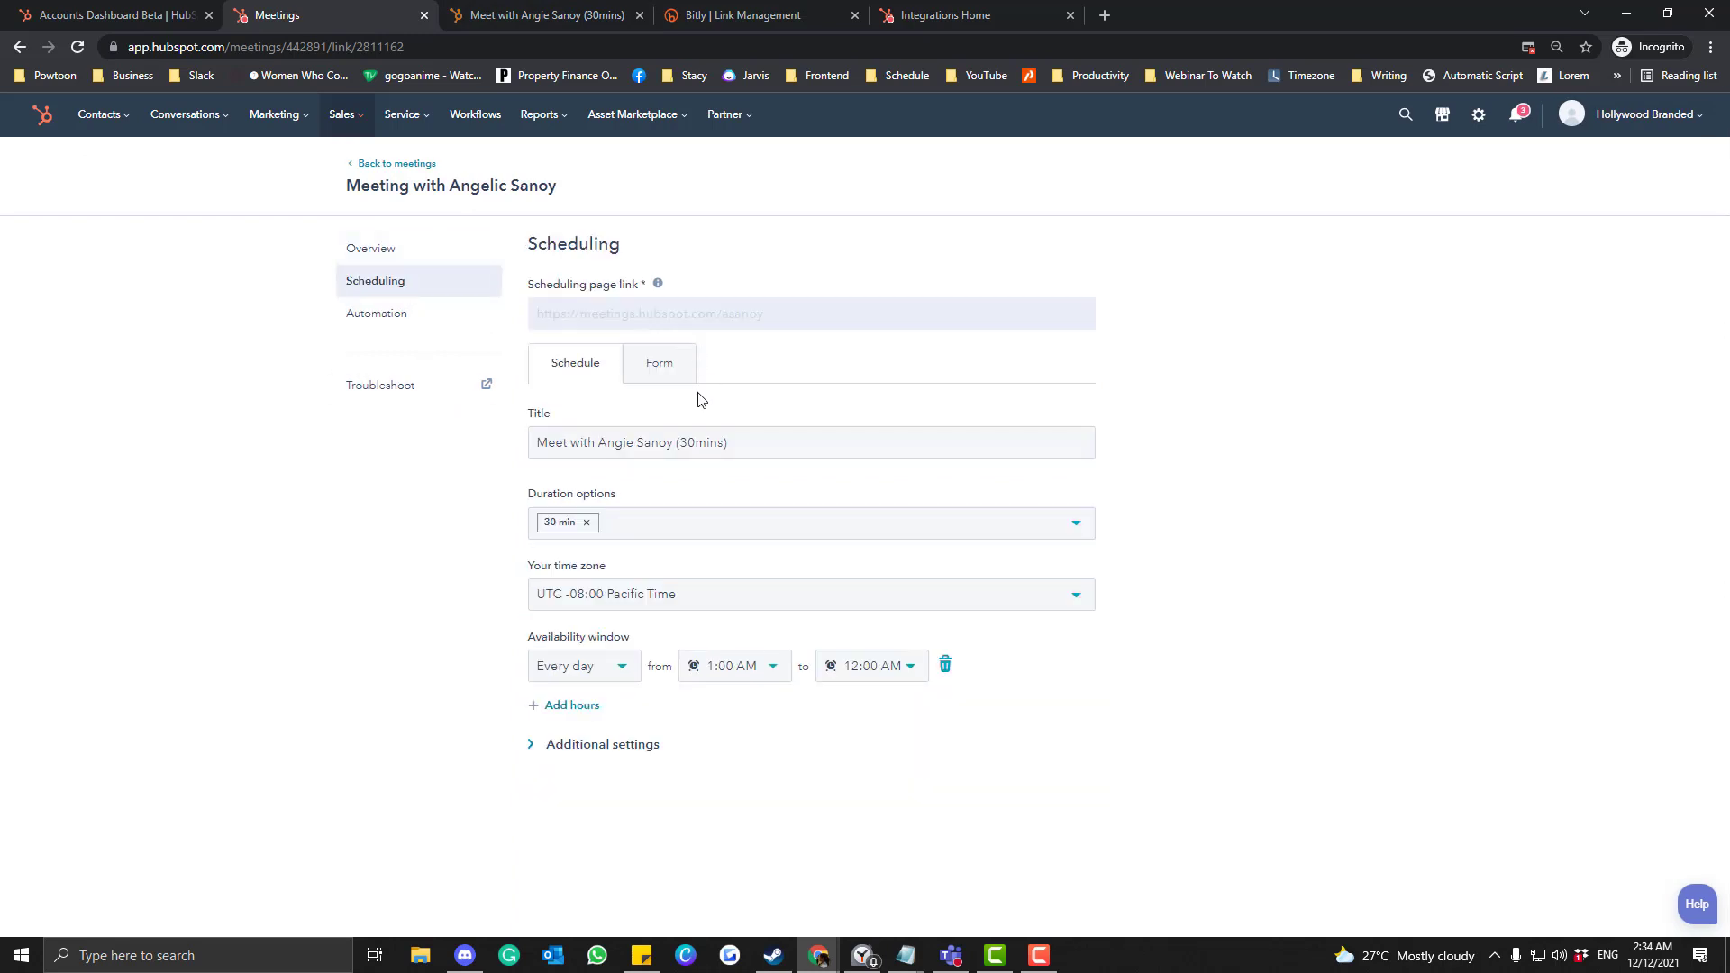
{"action": "left_click", "coordinate": [641, 526]}
{"action": "left_click", "coordinate": [608, 616]}
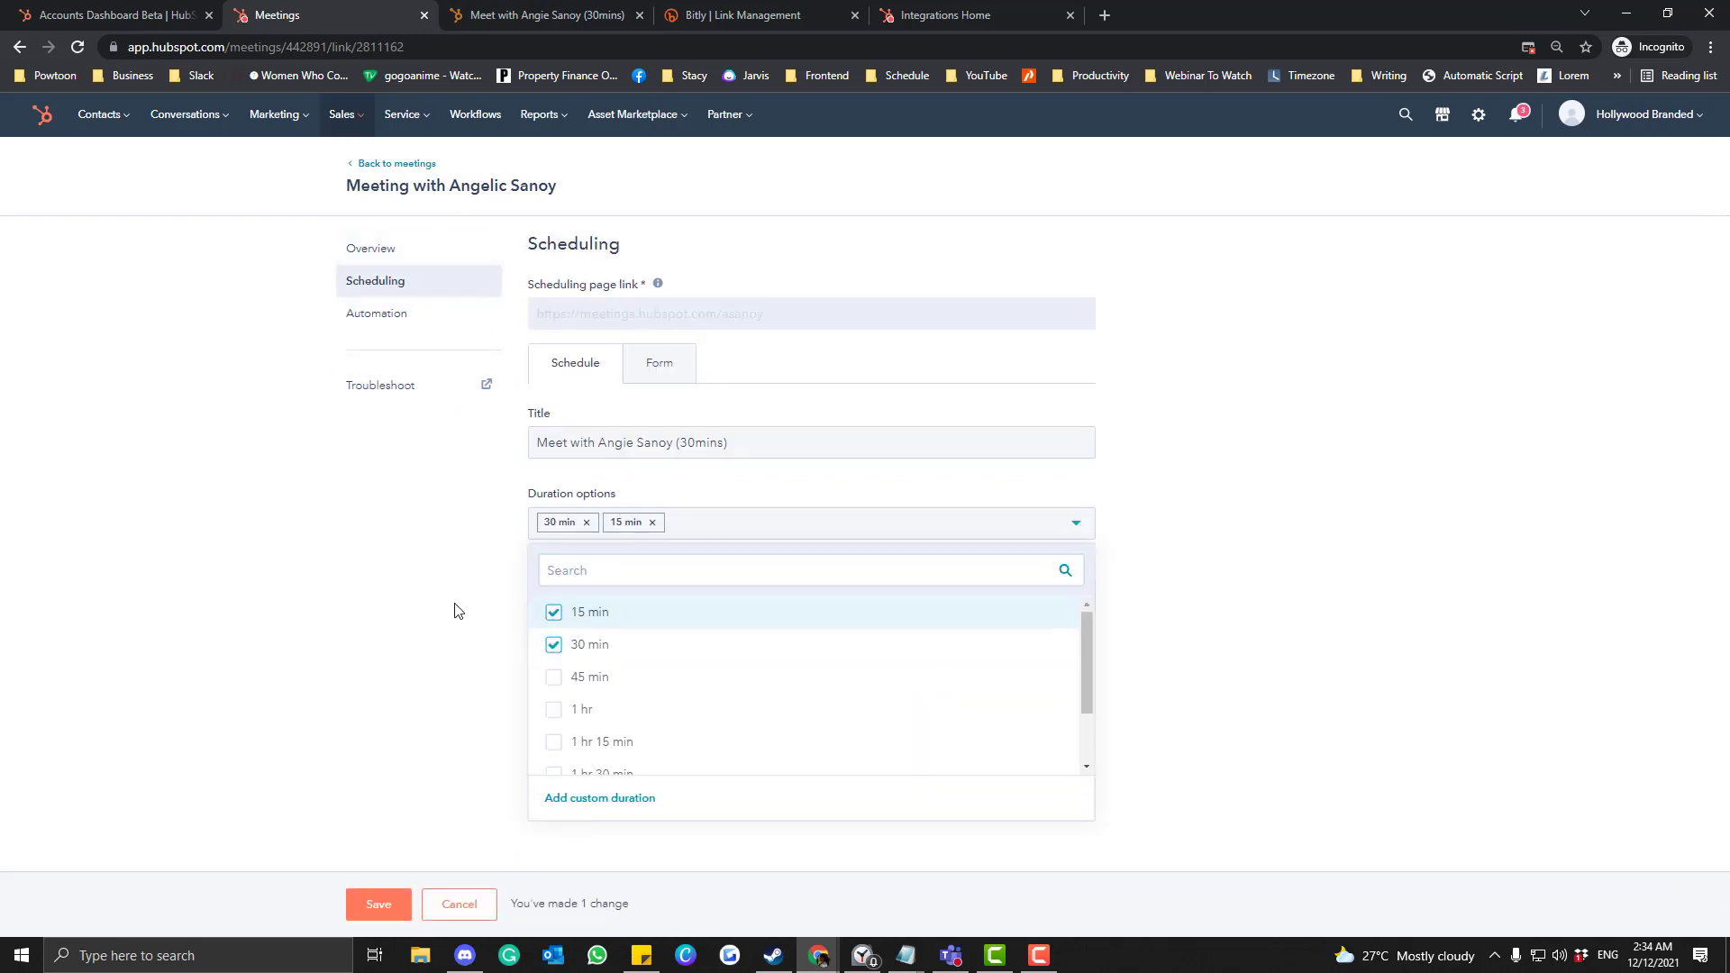
{"action": "left_click", "coordinate": [454, 613]}
Reload the booking page, toggle between 15 and 30 mins, then return to the editor's Overview.
{"action": "left_click", "coordinate": [521, 15]}
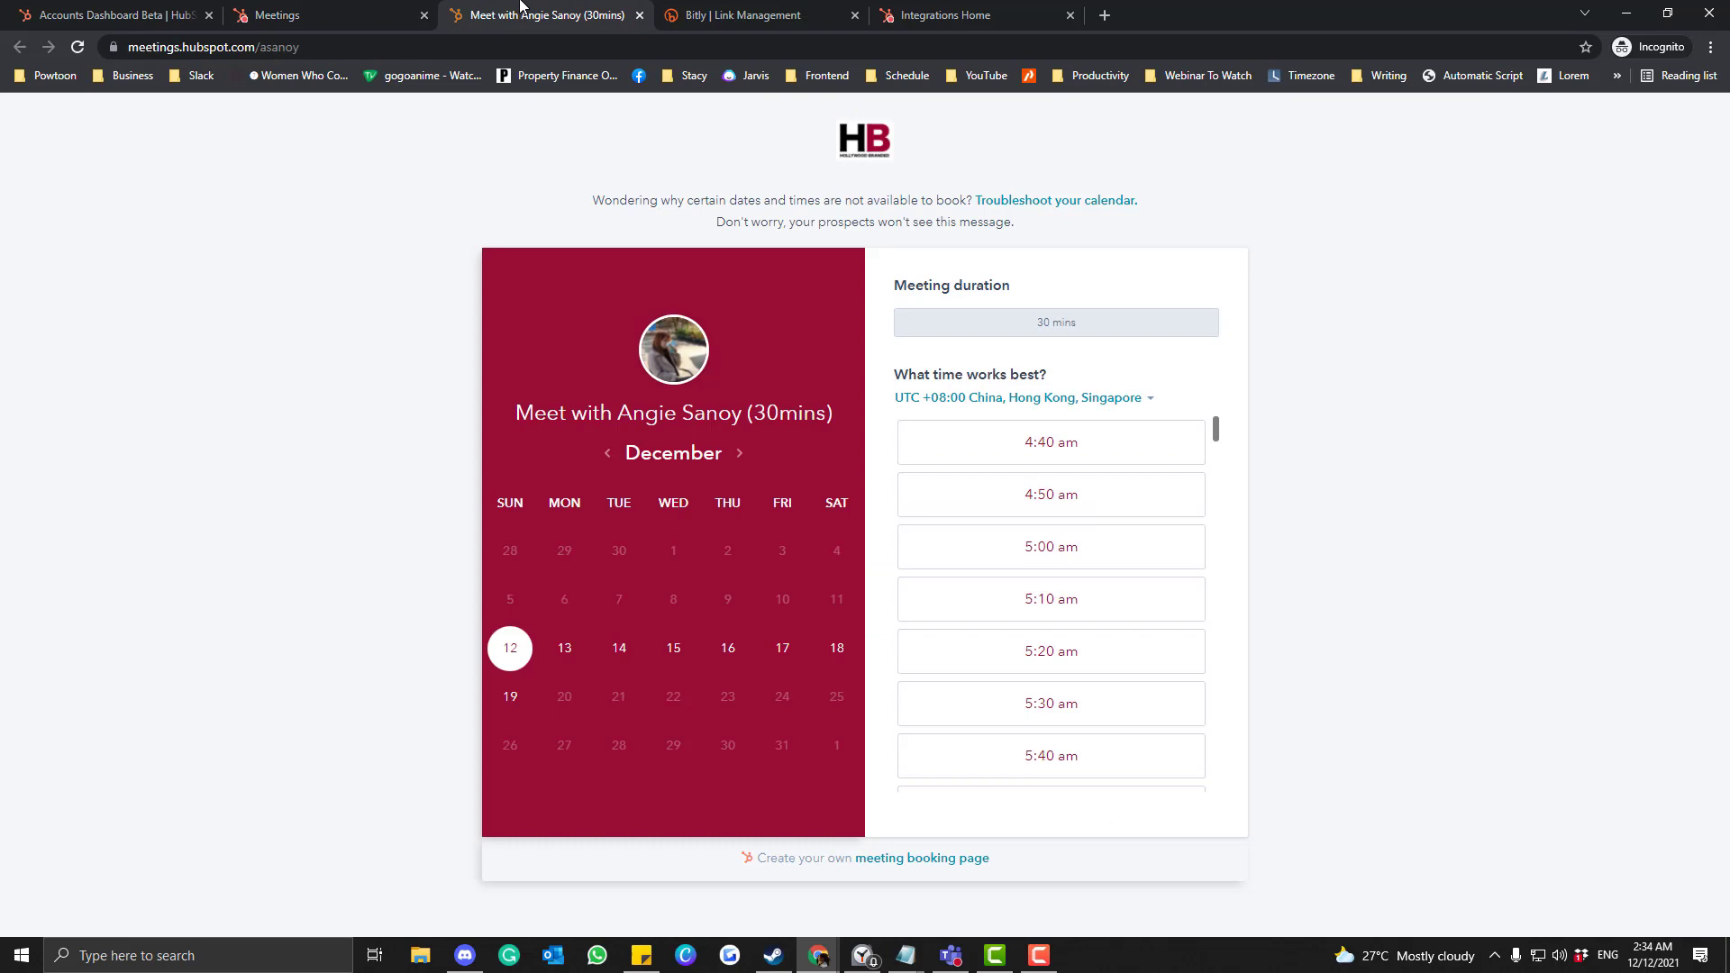
{"action": "left_click", "coordinate": [521, 47]}
{"action": "key", "text": "Return"}
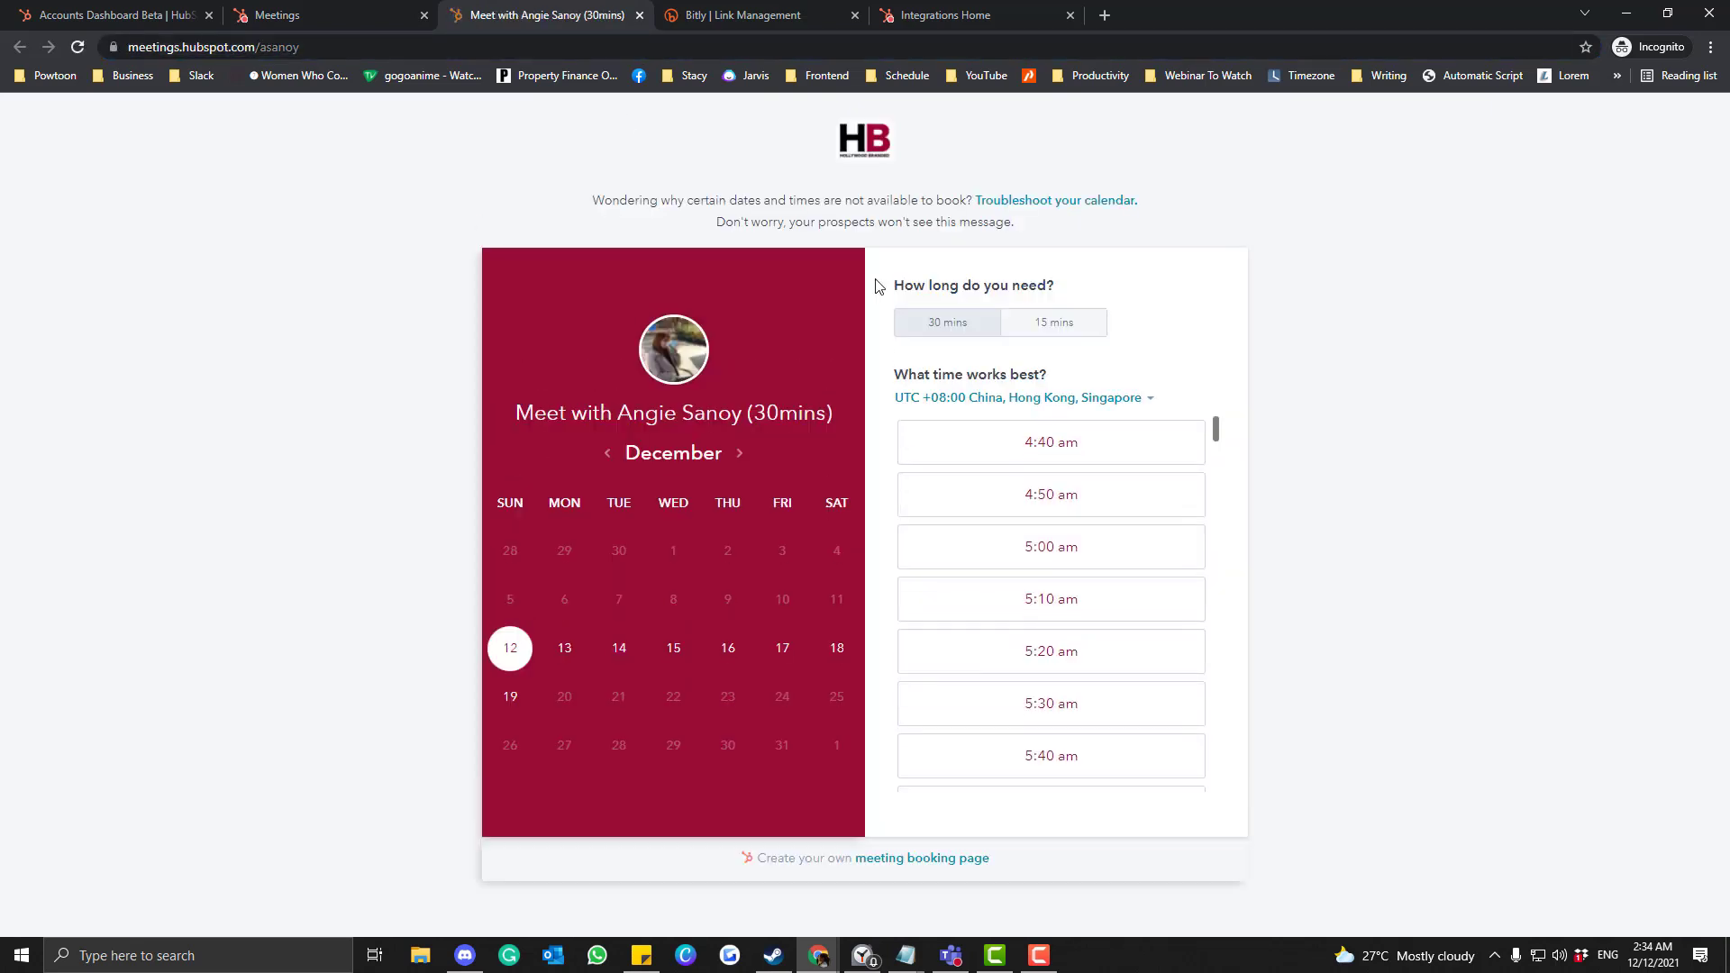
{"action": "left_click", "coordinate": [1051, 338]}
{"action": "left_click", "coordinate": [942, 336]}
{"action": "left_click", "coordinate": [1024, 336]}
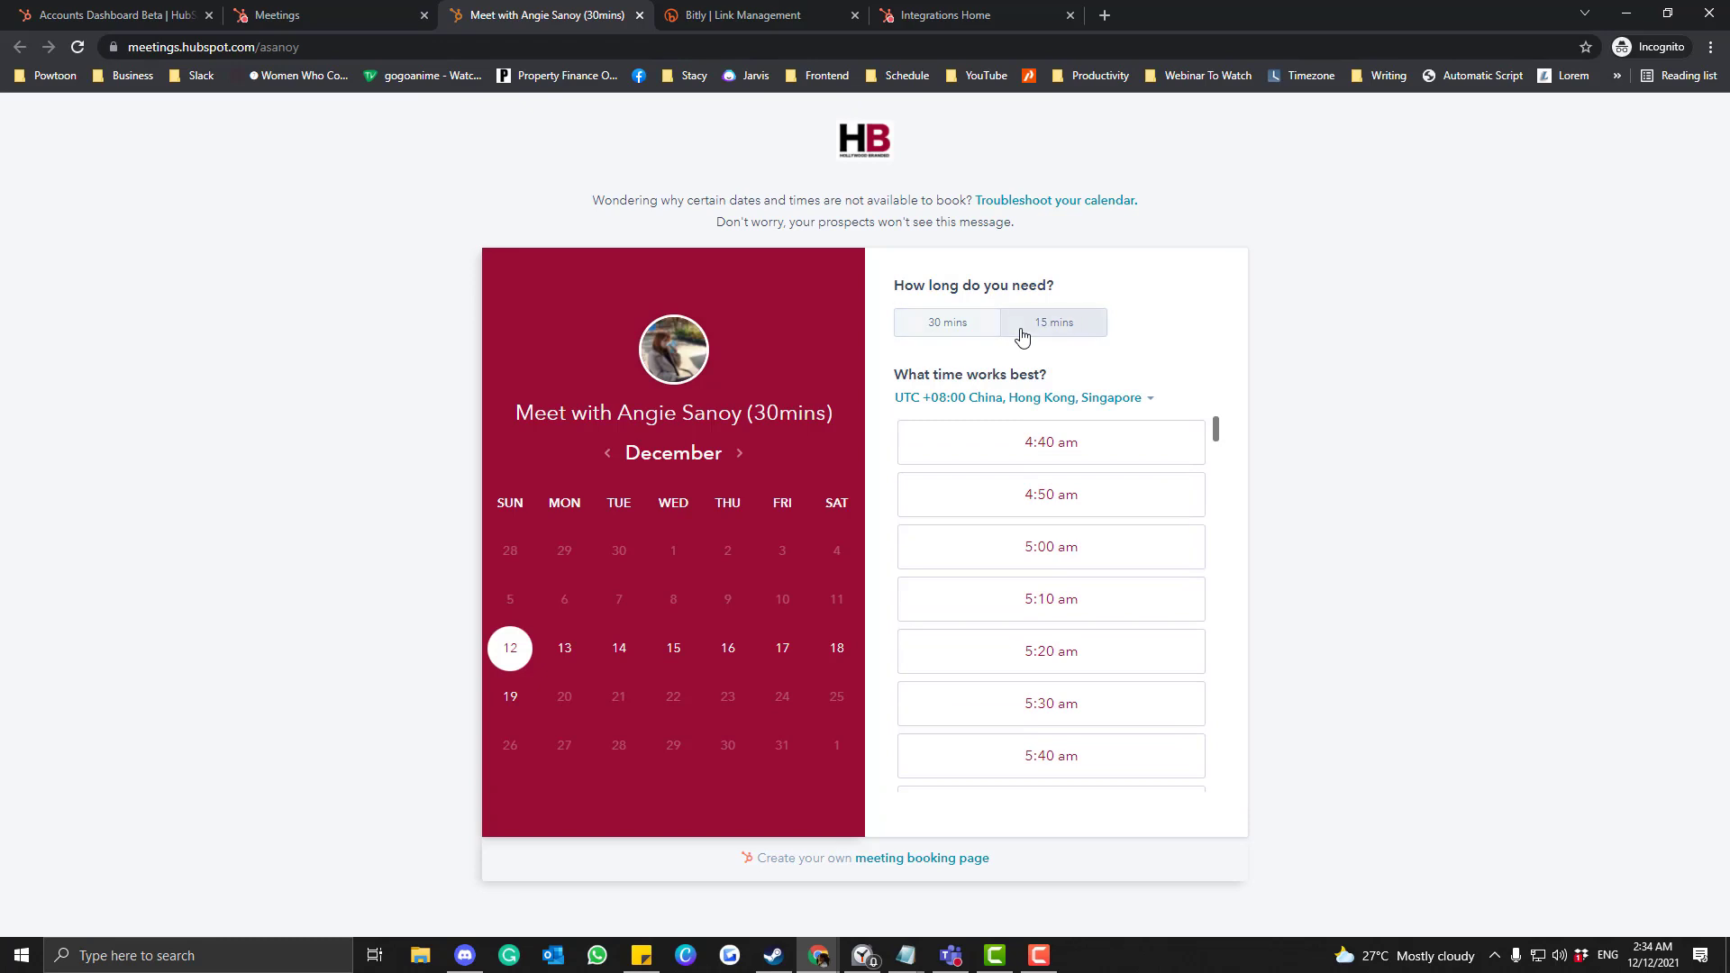
{"action": "left_click", "coordinate": [943, 336]}
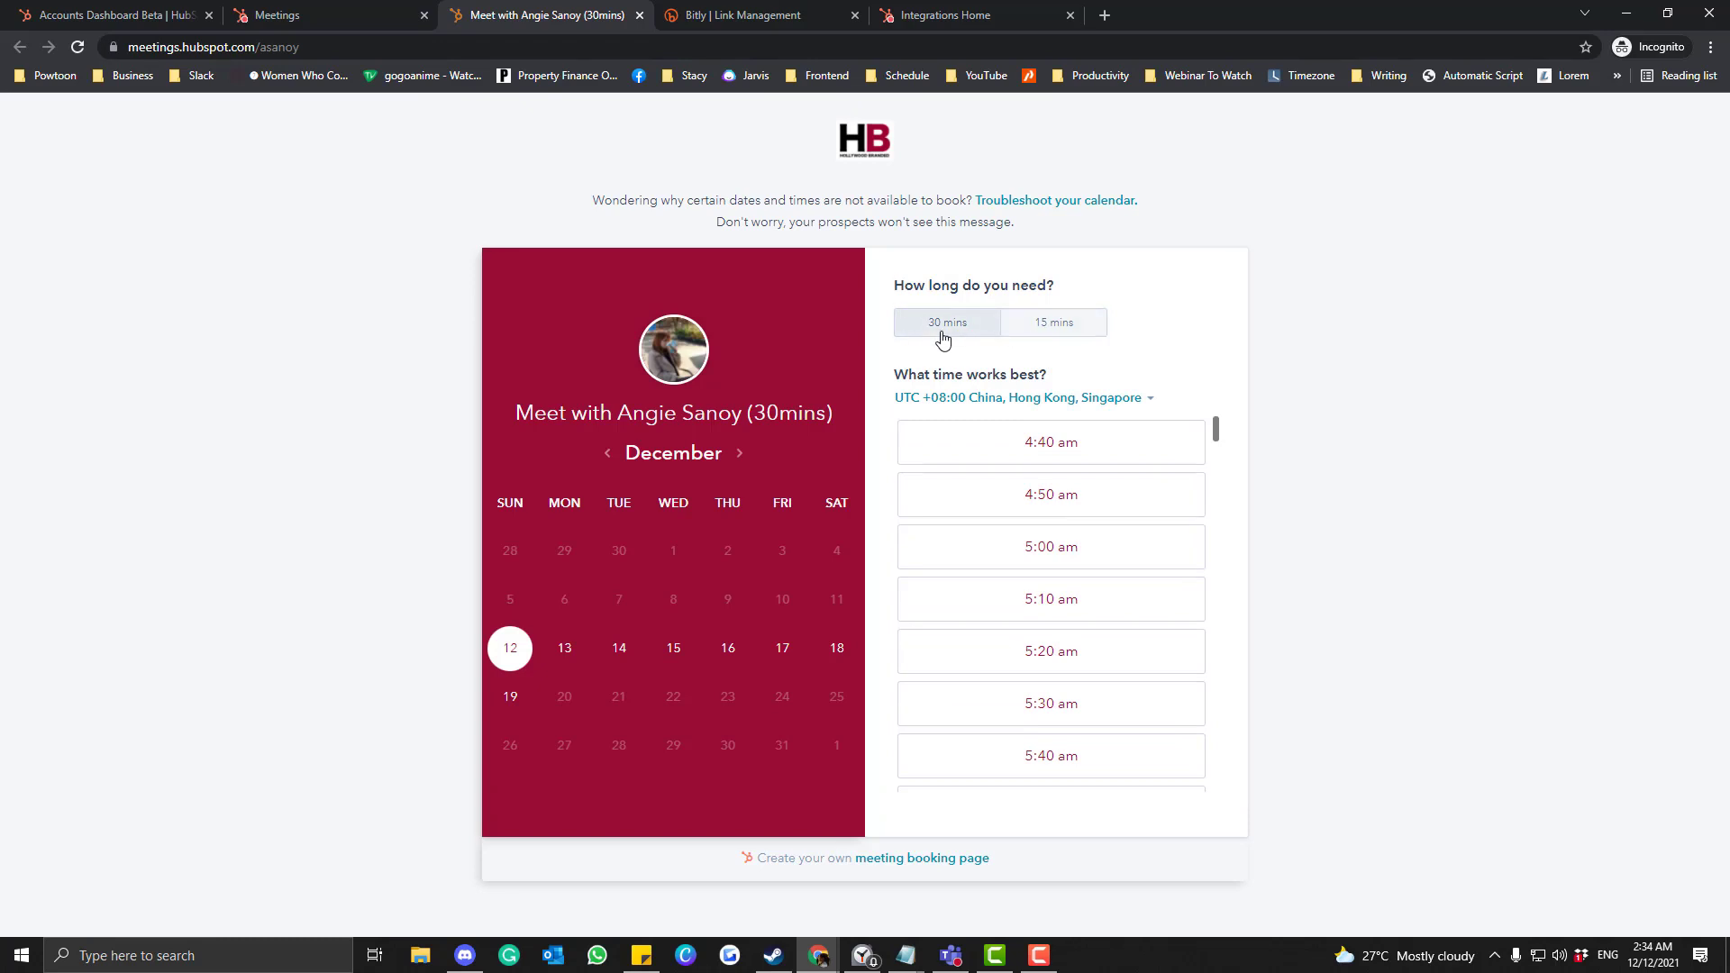
{"action": "left_click", "coordinate": [1047, 341]}
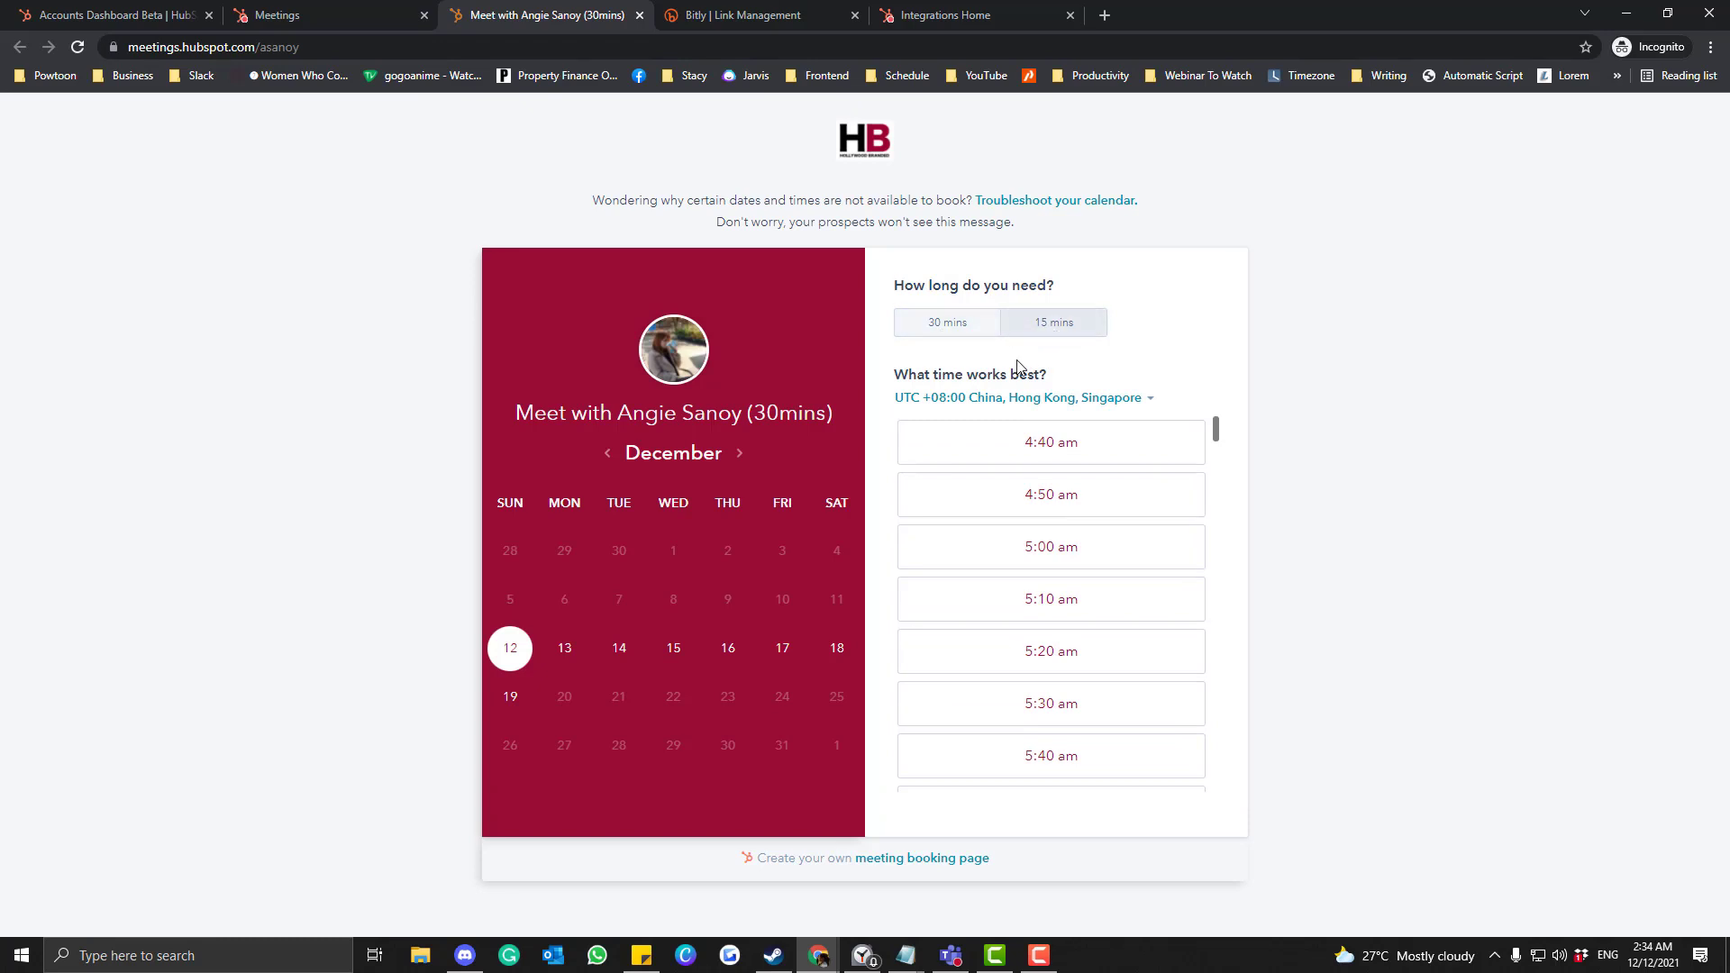
{"action": "left_click", "coordinate": [308, 11]}
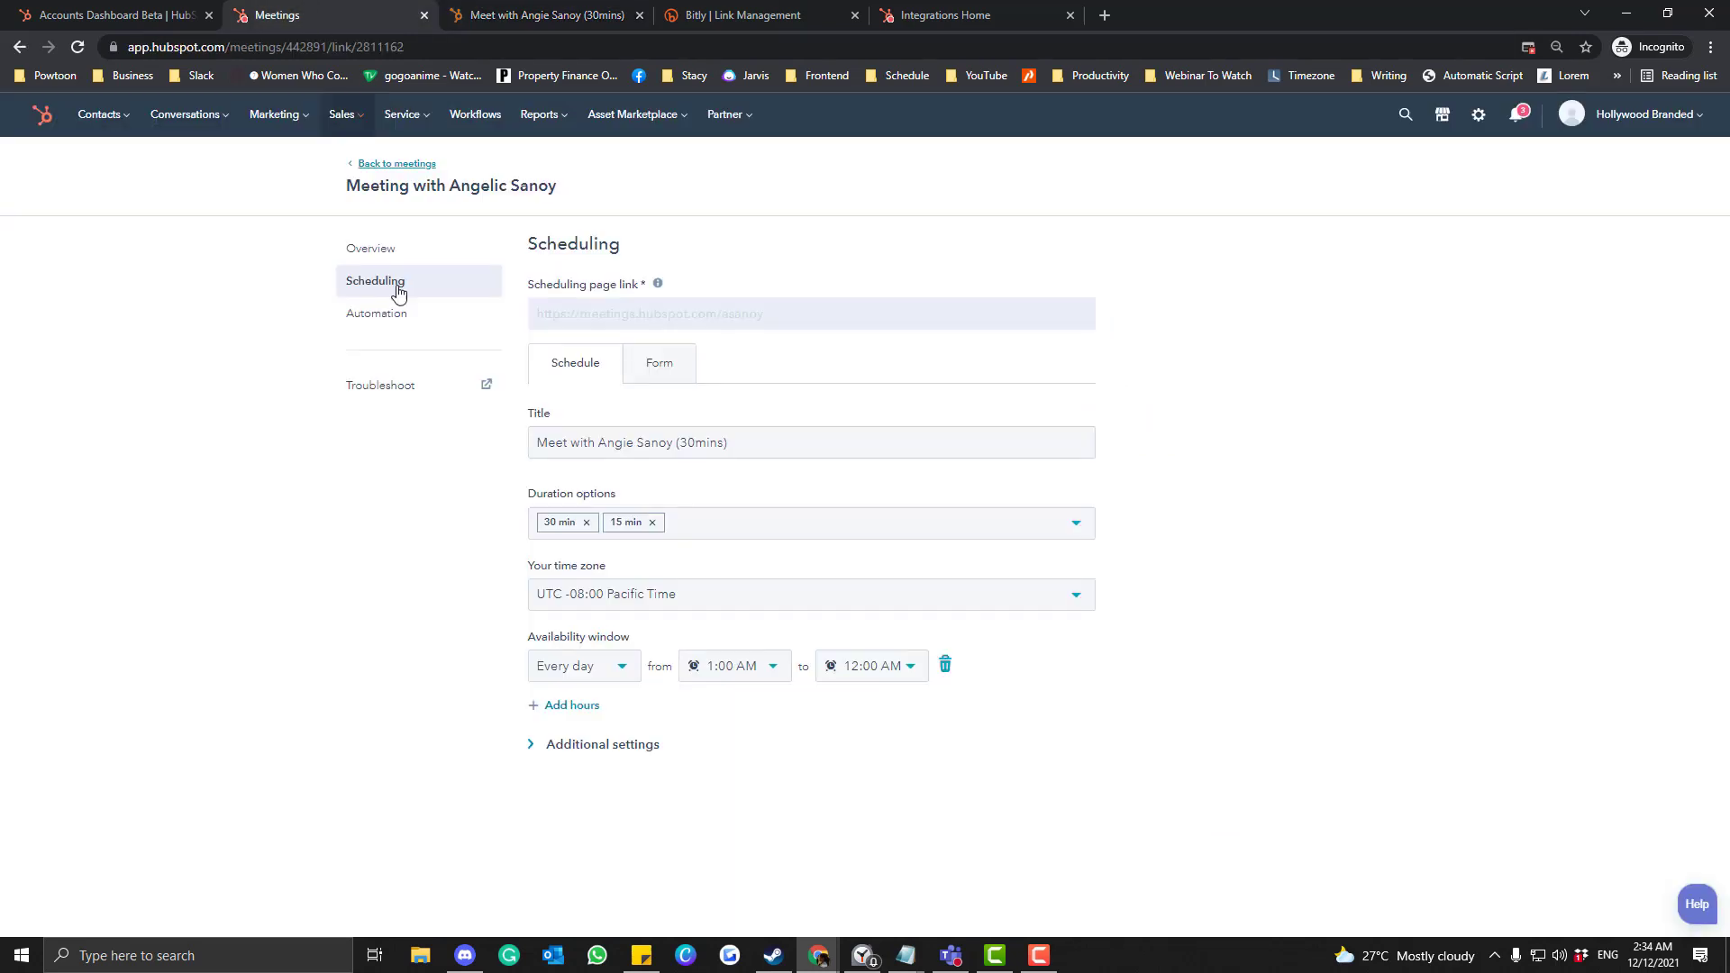
{"action": "left_click", "coordinate": [404, 315]}
{"action": "left_click", "coordinate": [383, 248]}
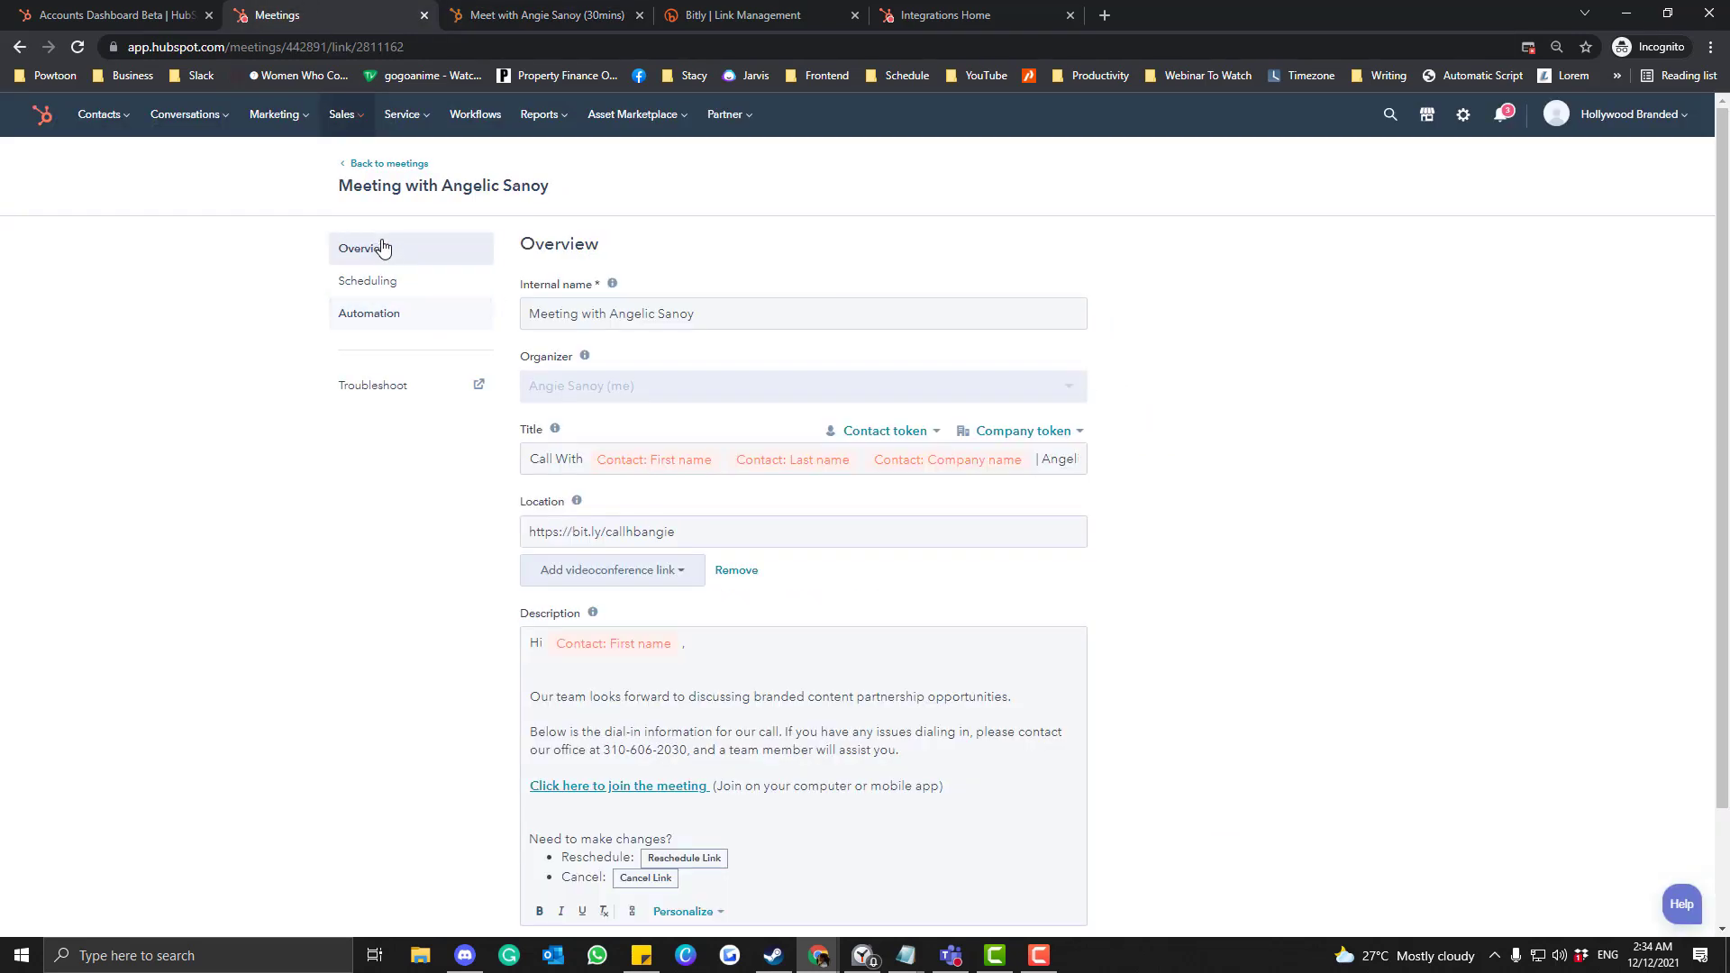
Open the meeting's Embed widget dialog from its Actions menu and select the embed script code.
{"action": "left_click", "coordinate": [365, 165]}
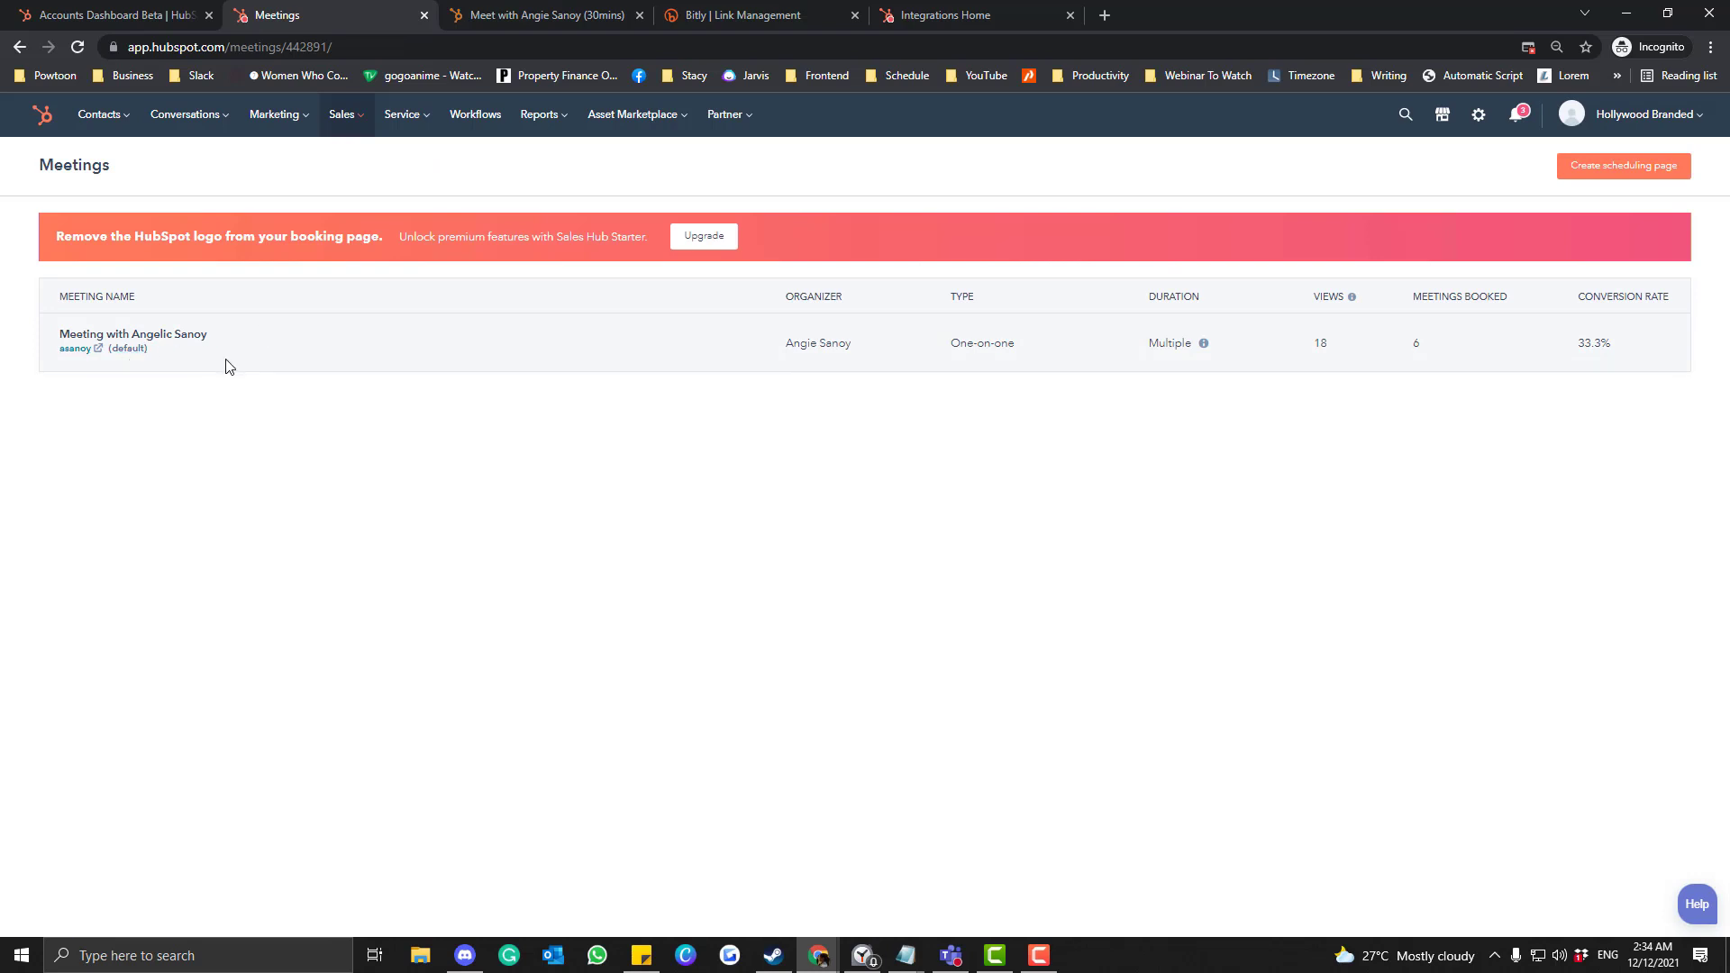
{"action": "mouse_move", "coordinate": [607, 354]}
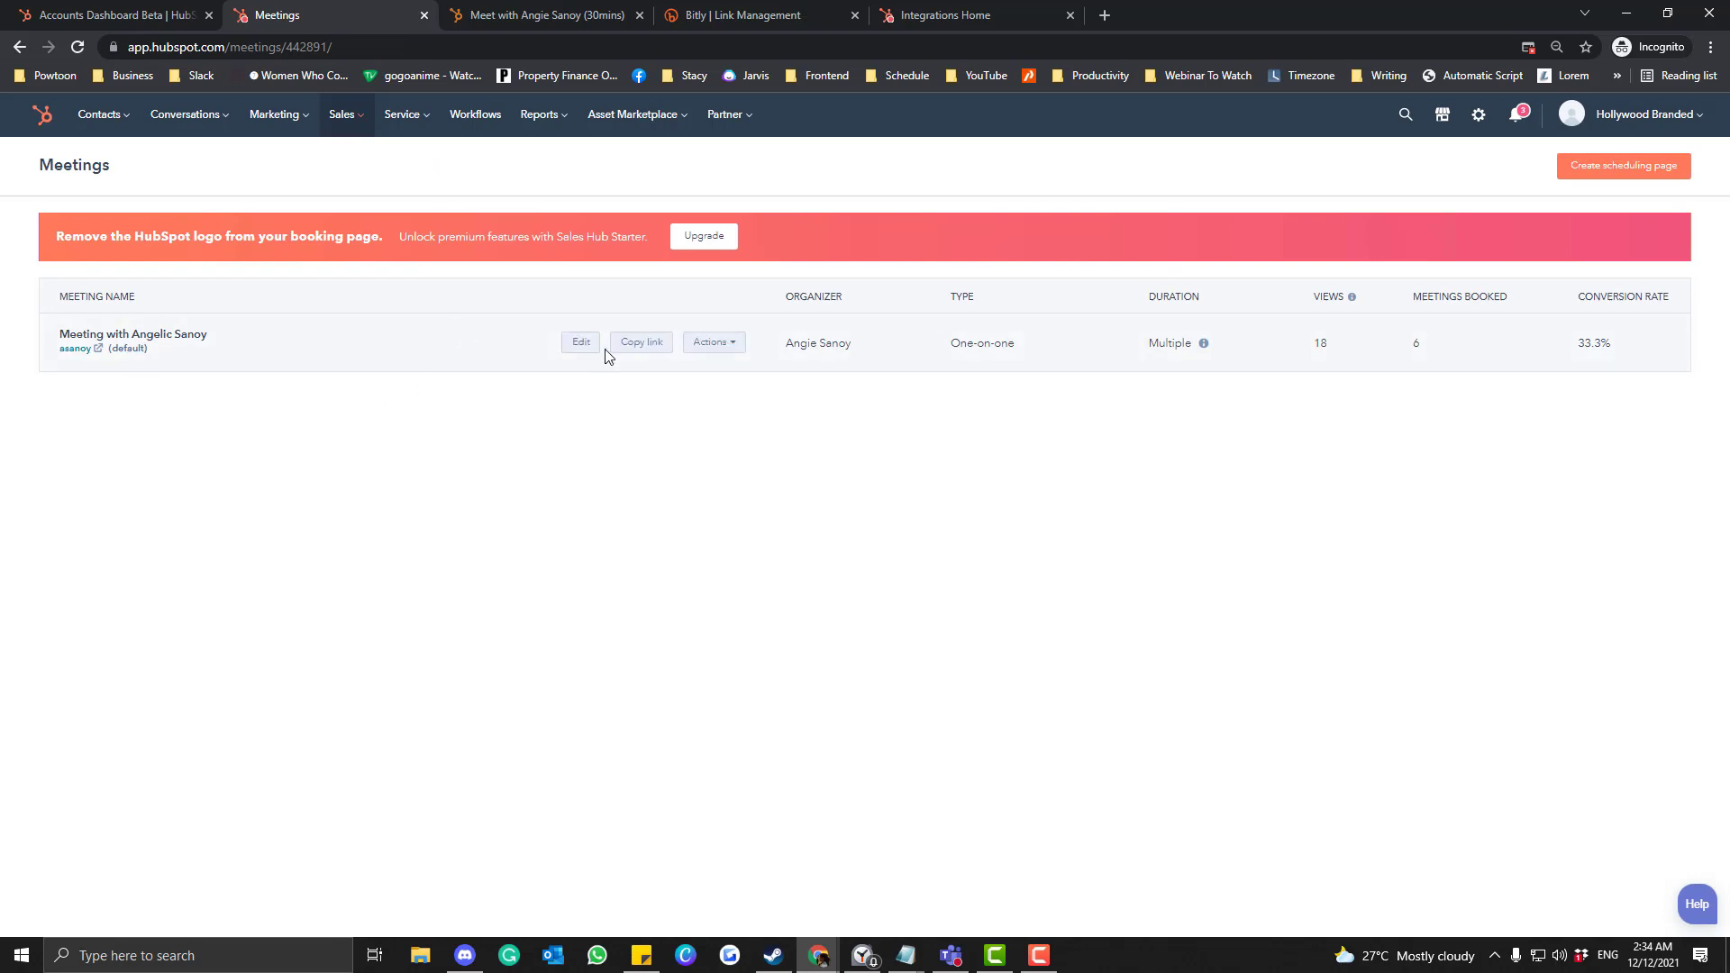
{"action": "left_click", "coordinate": [716, 351]}
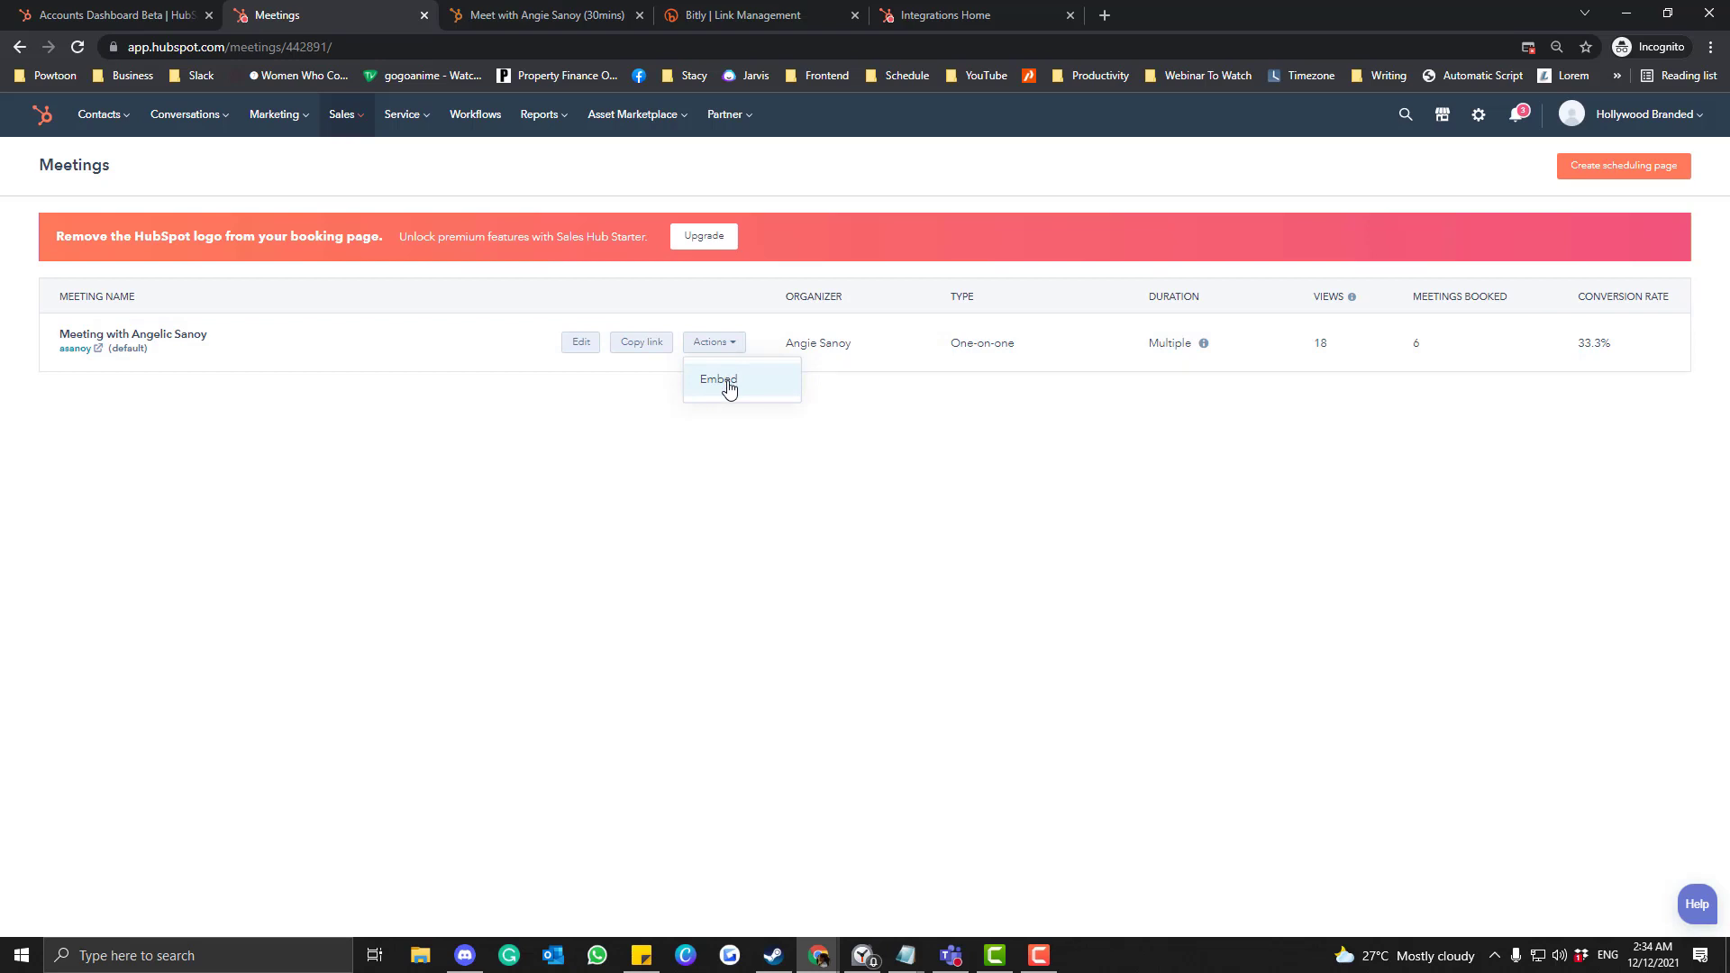
{"action": "left_click", "coordinate": [730, 386]}
{"action": "left_click", "coordinate": [688, 317]}
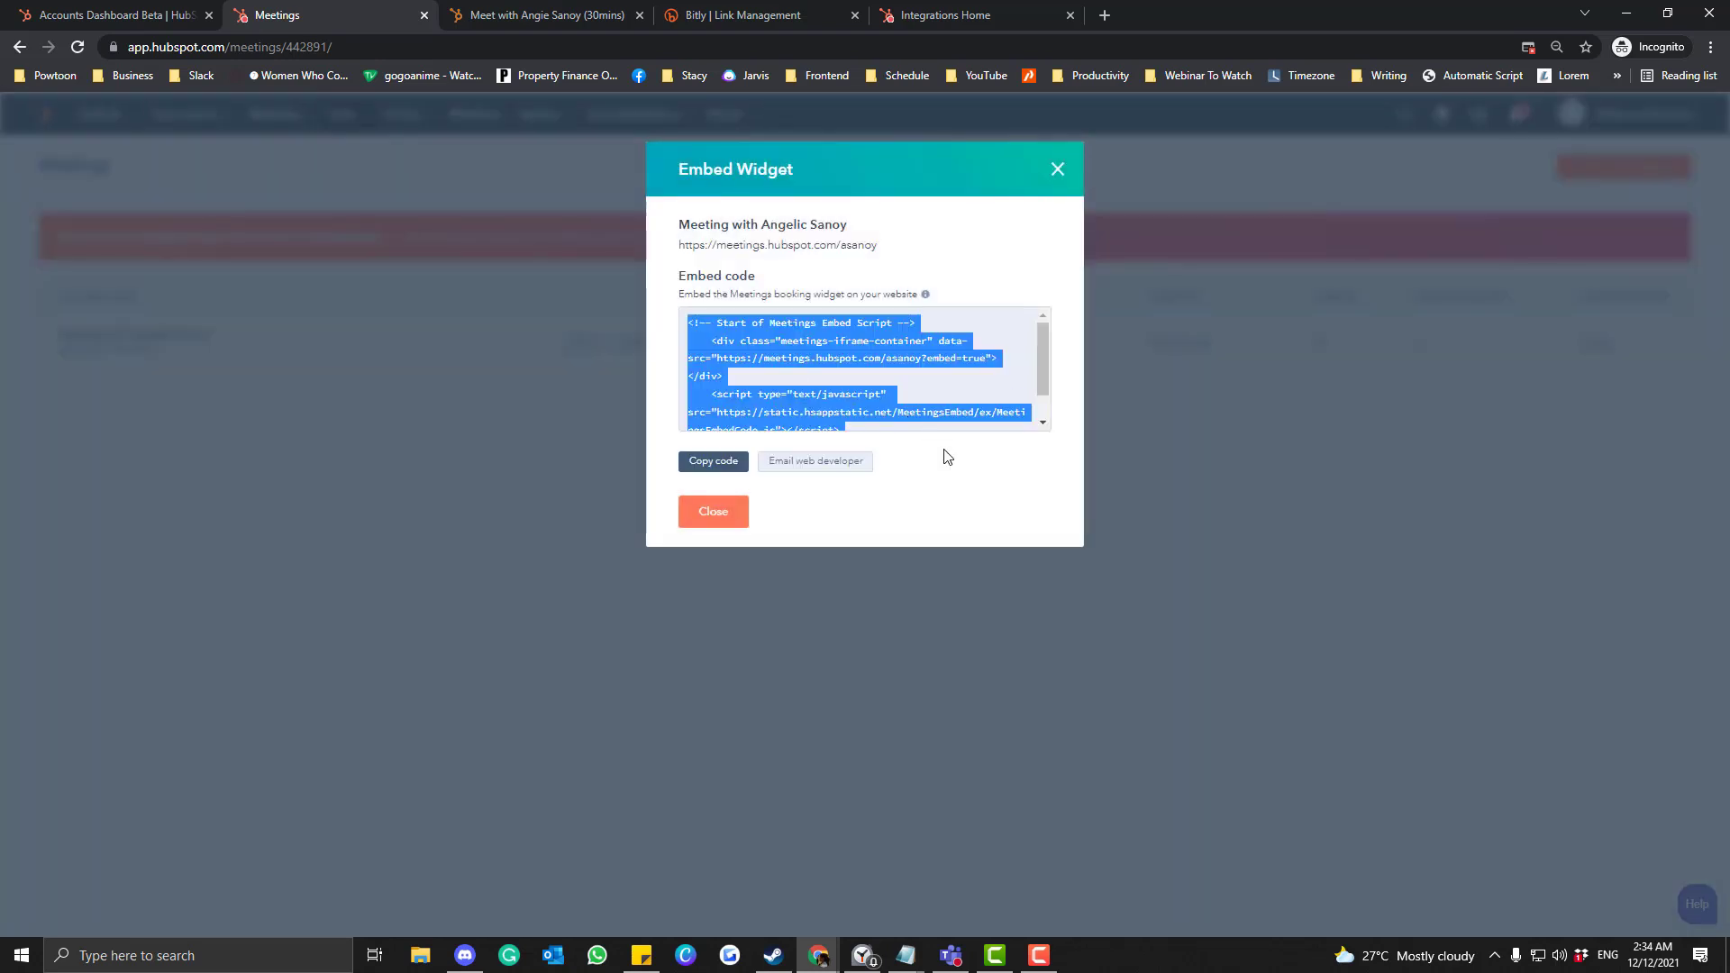
{"action": "scroll", "coordinate": [744, 407], "scroll_direction": "down", "scroll_amount": 2}
{"action": "scroll", "coordinate": [745, 407], "scroll_direction": "up", "scroll_amount": 2}
{"action": "scroll", "coordinate": [726, 378], "scroll_direction": "down", "scroll_amount": 1}
{"action": "scroll", "coordinate": [711, 354], "scroll_direction": "up", "scroll_amount": 1}
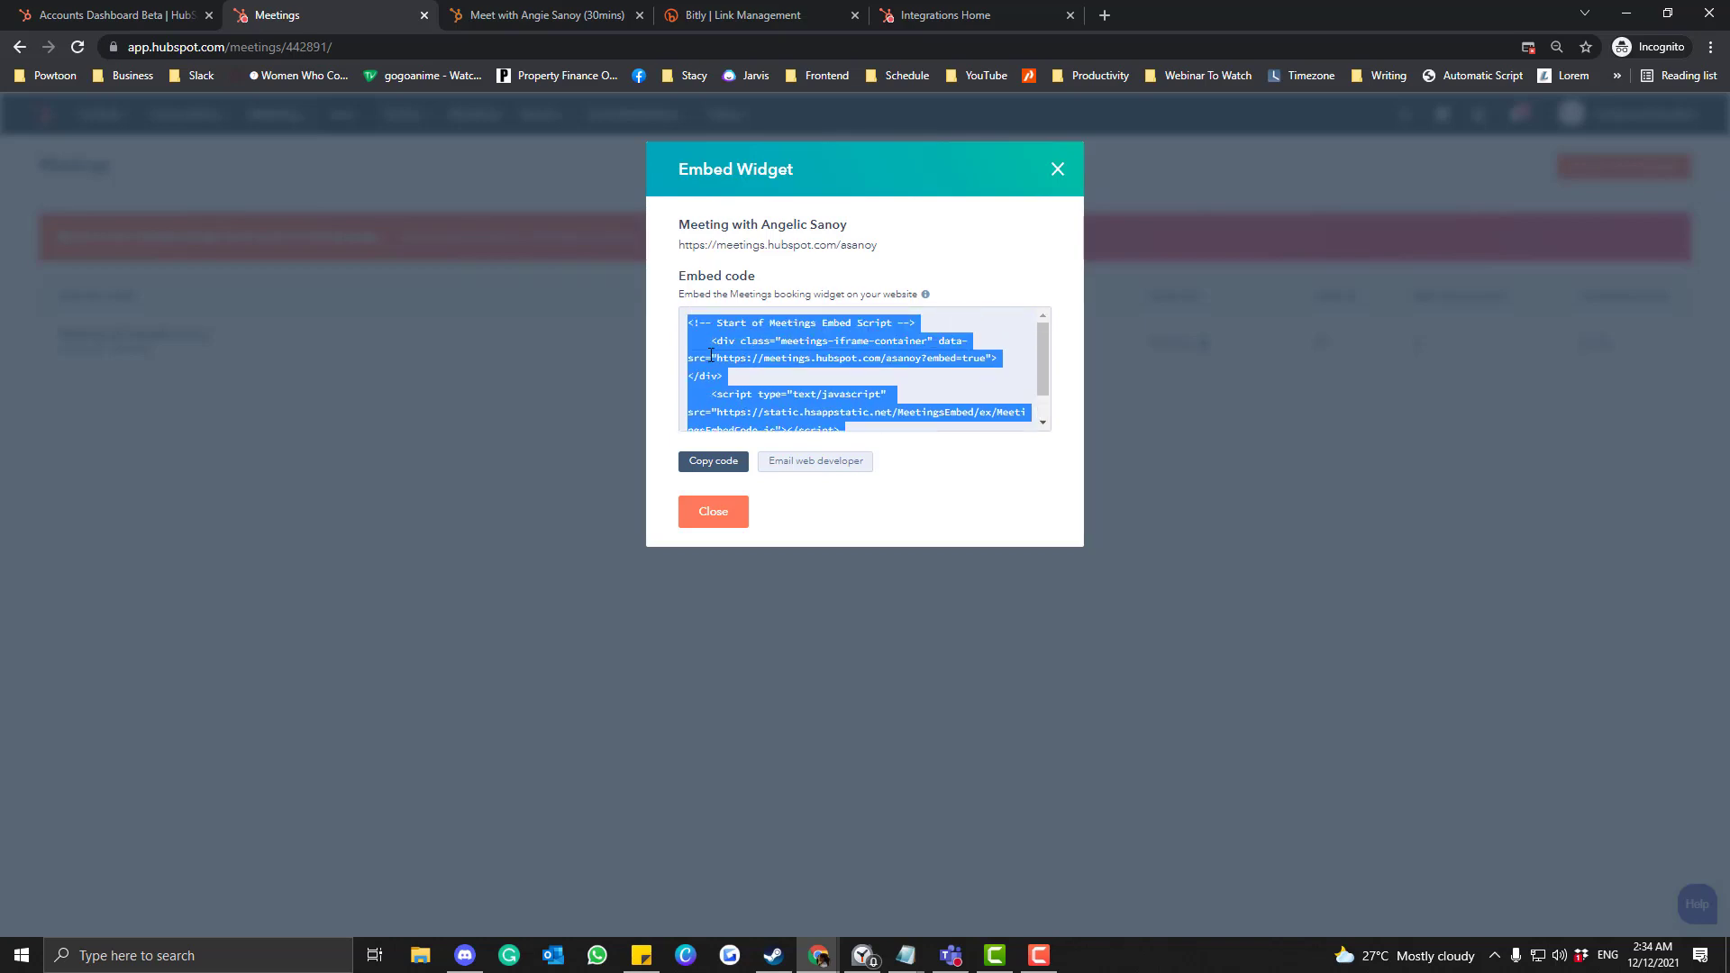